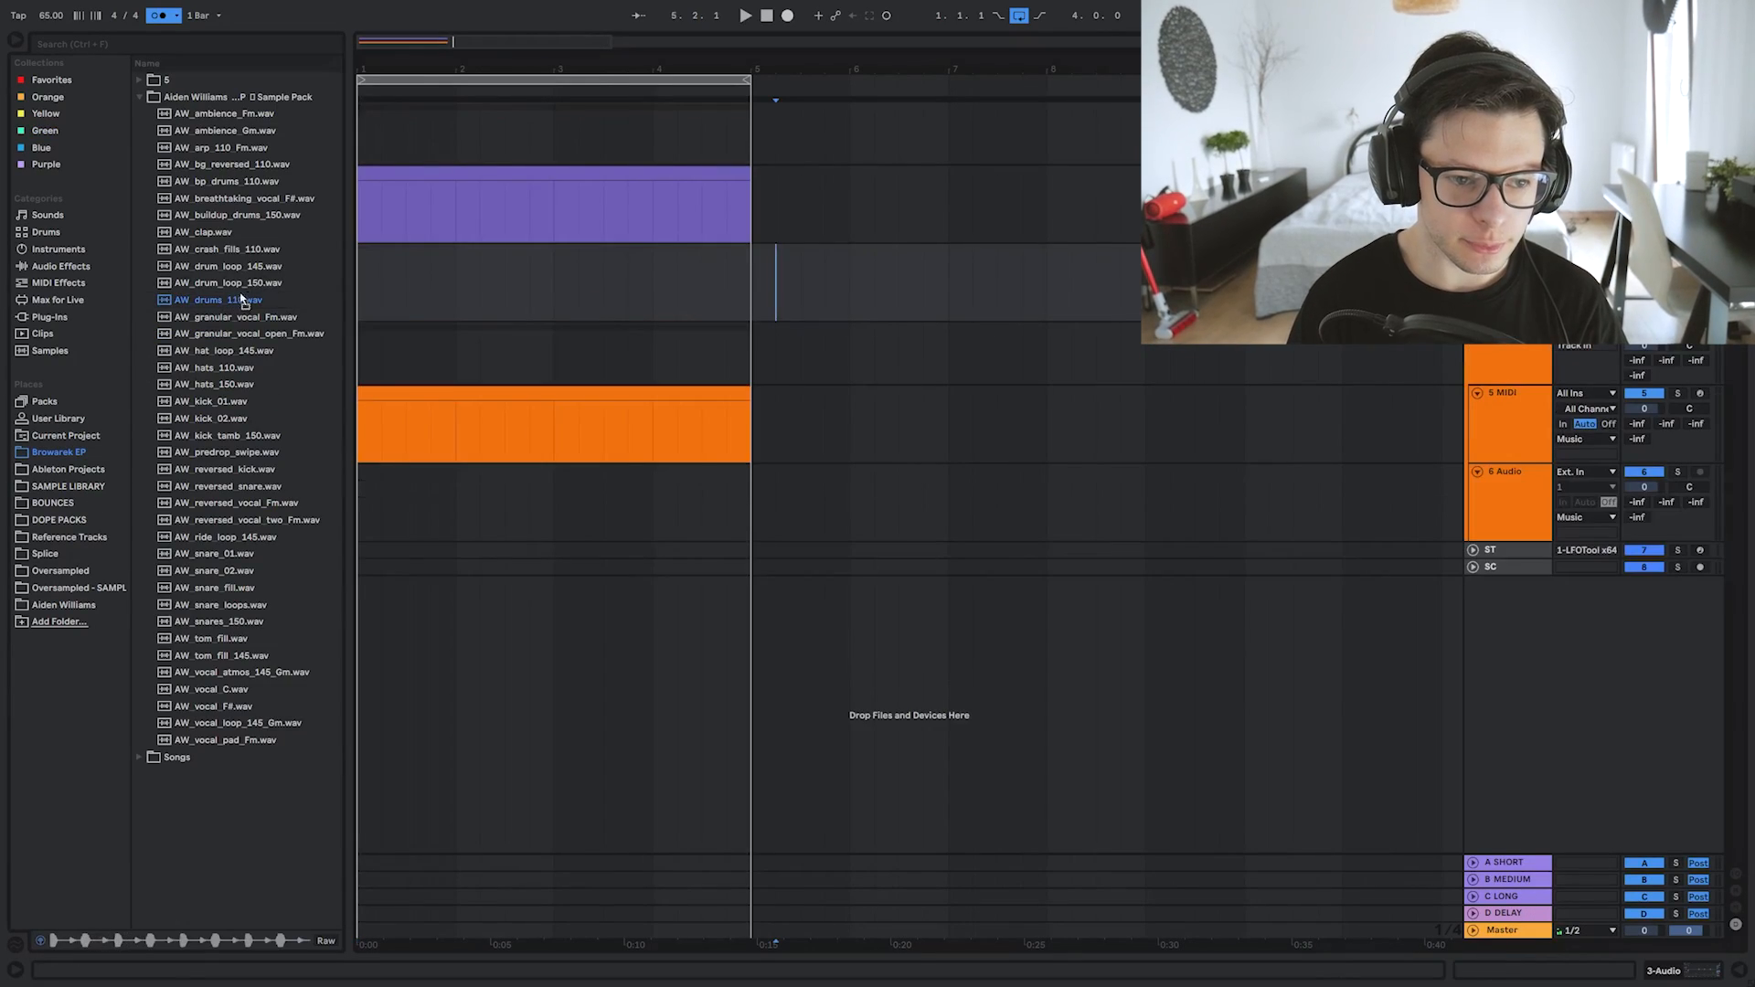
Place the AW_drums_110.wav sample on the empty audio track below the purple clip, starting at bar 1.
{"action": "left_click_drag", "start_coordinate": [243, 300], "coordinate": [364, 274]}
{"action": "left_click_drag", "start_coordinate": [630, 257], "coordinate": [746, 265]}
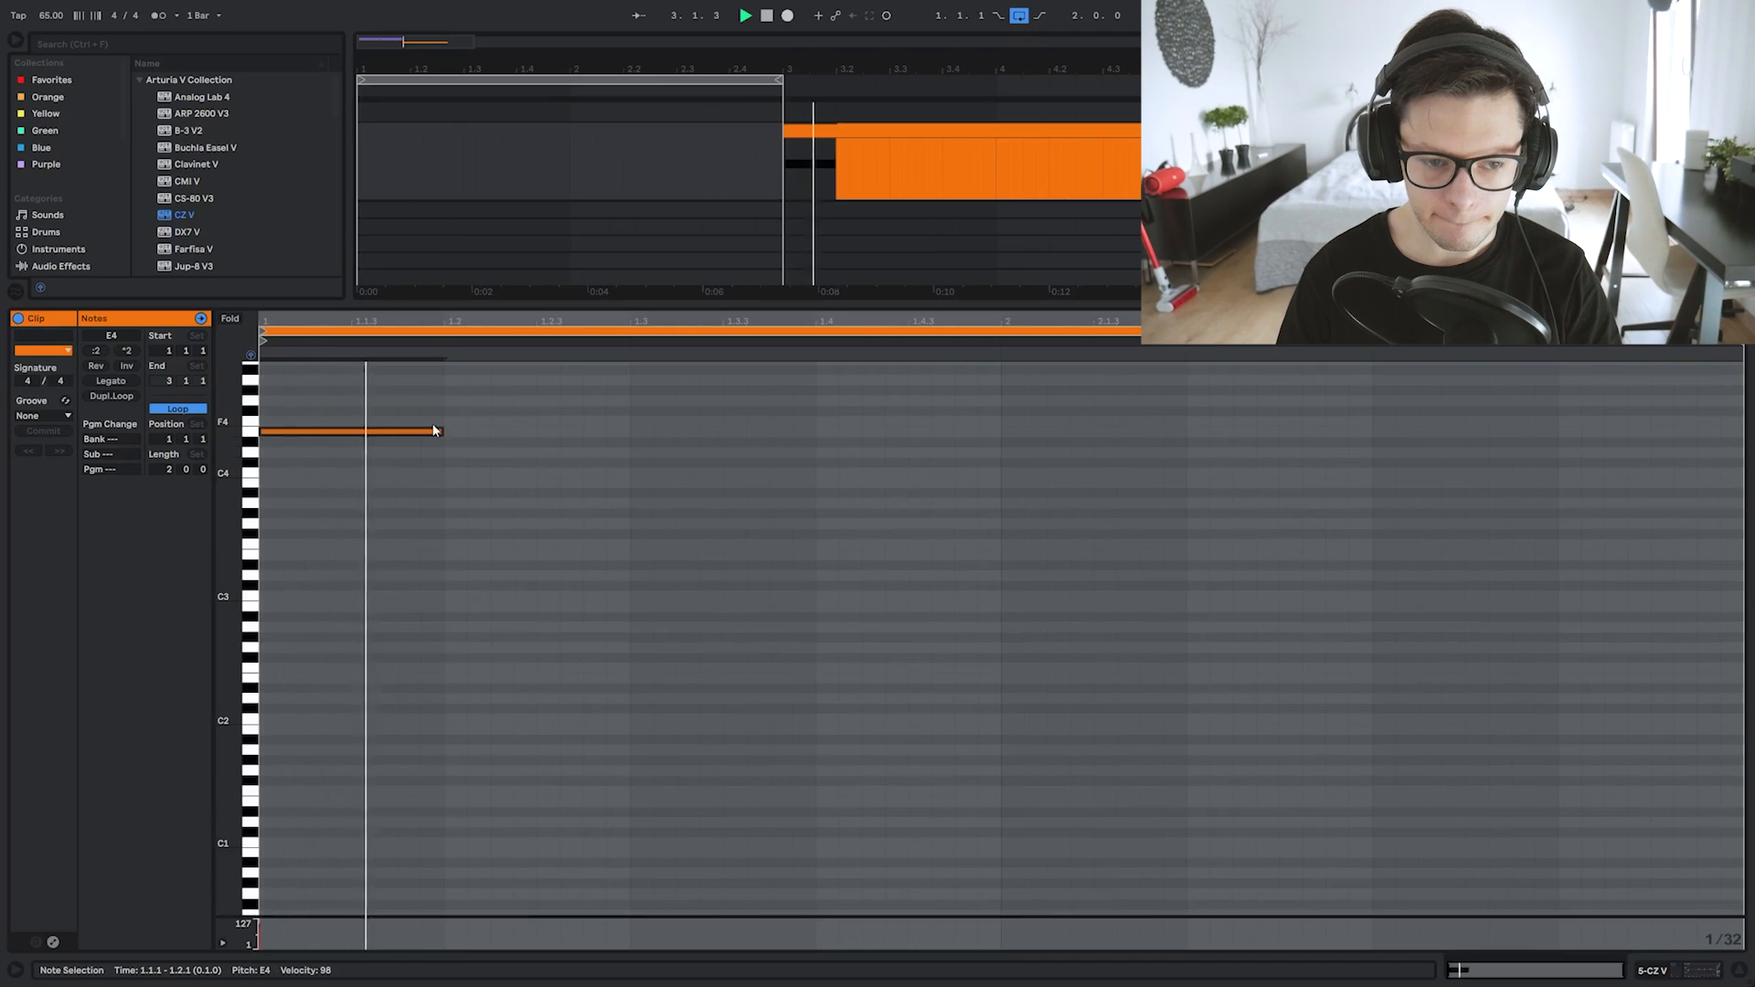
Draw the CZ V melody: two-beat E4 and C4 notes, short A4 and G4 before bar 2, and short G3, G4, A4 at the end.
{"action": "left_click_drag", "start_coordinate": [436, 433], "coordinate": [637, 432]}
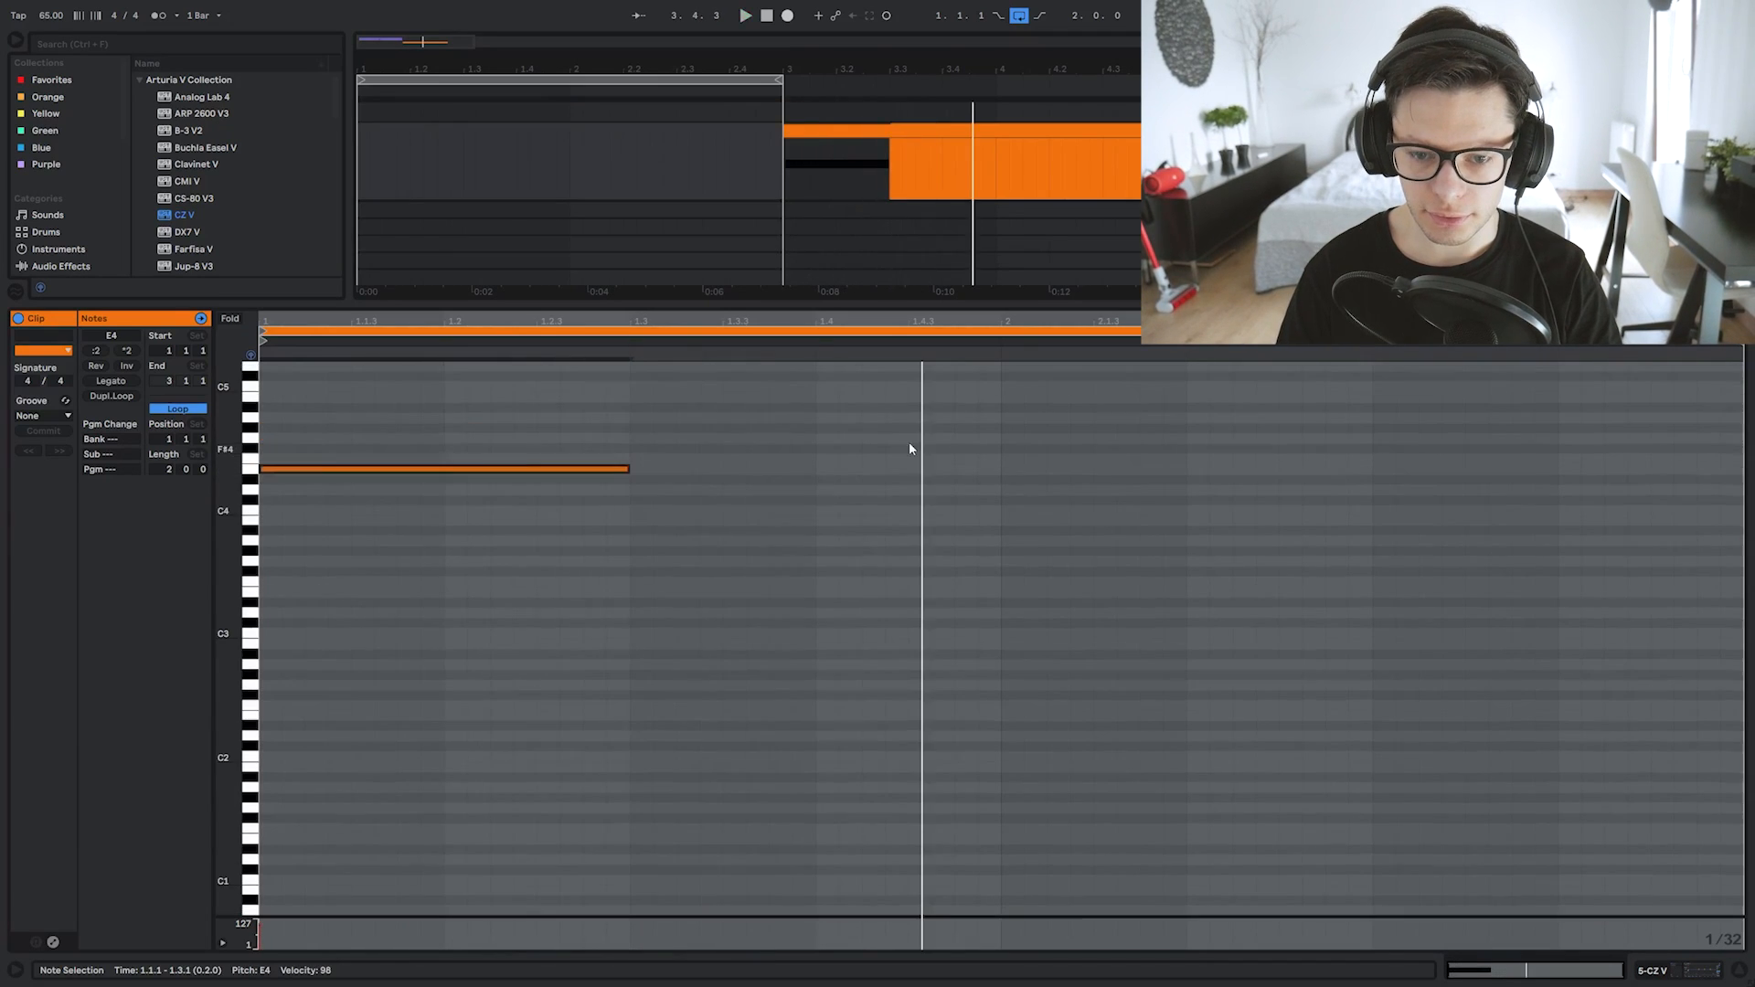
{"action": "key", "text": "space"}
{"action": "double_click", "coordinate": [918, 440]}
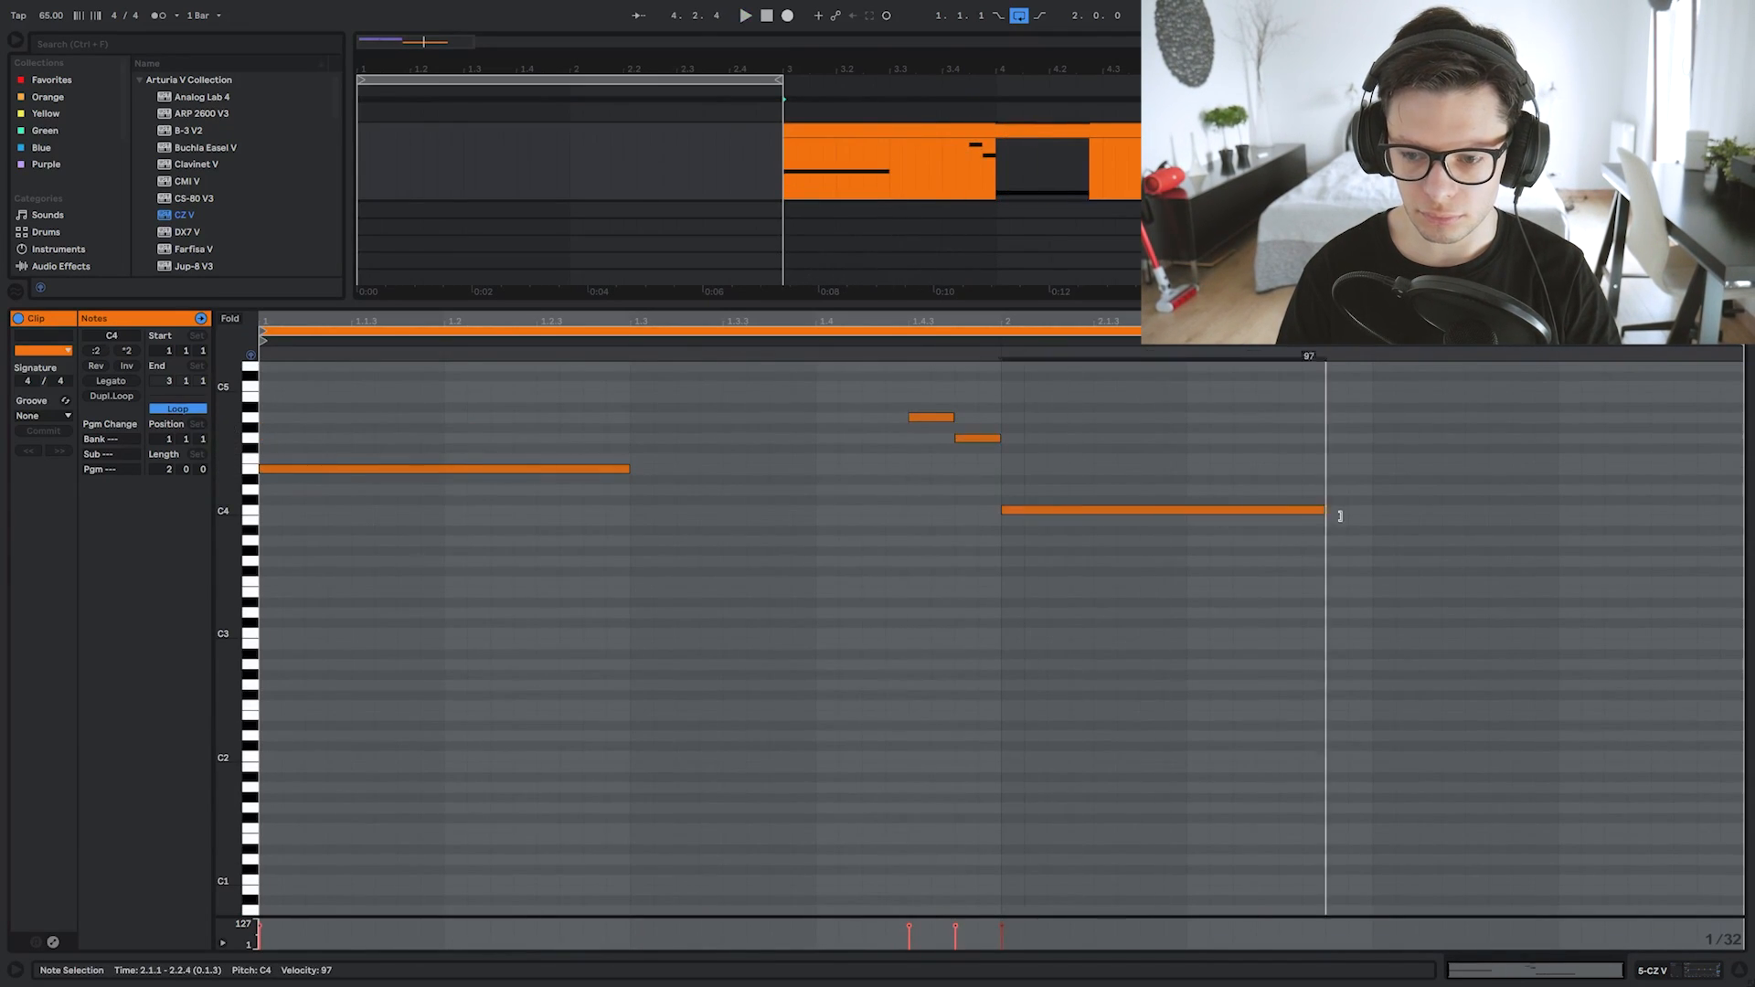
{"action": "left_click_drag", "start_coordinate": [1338, 513], "coordinate": [1367, 514]}
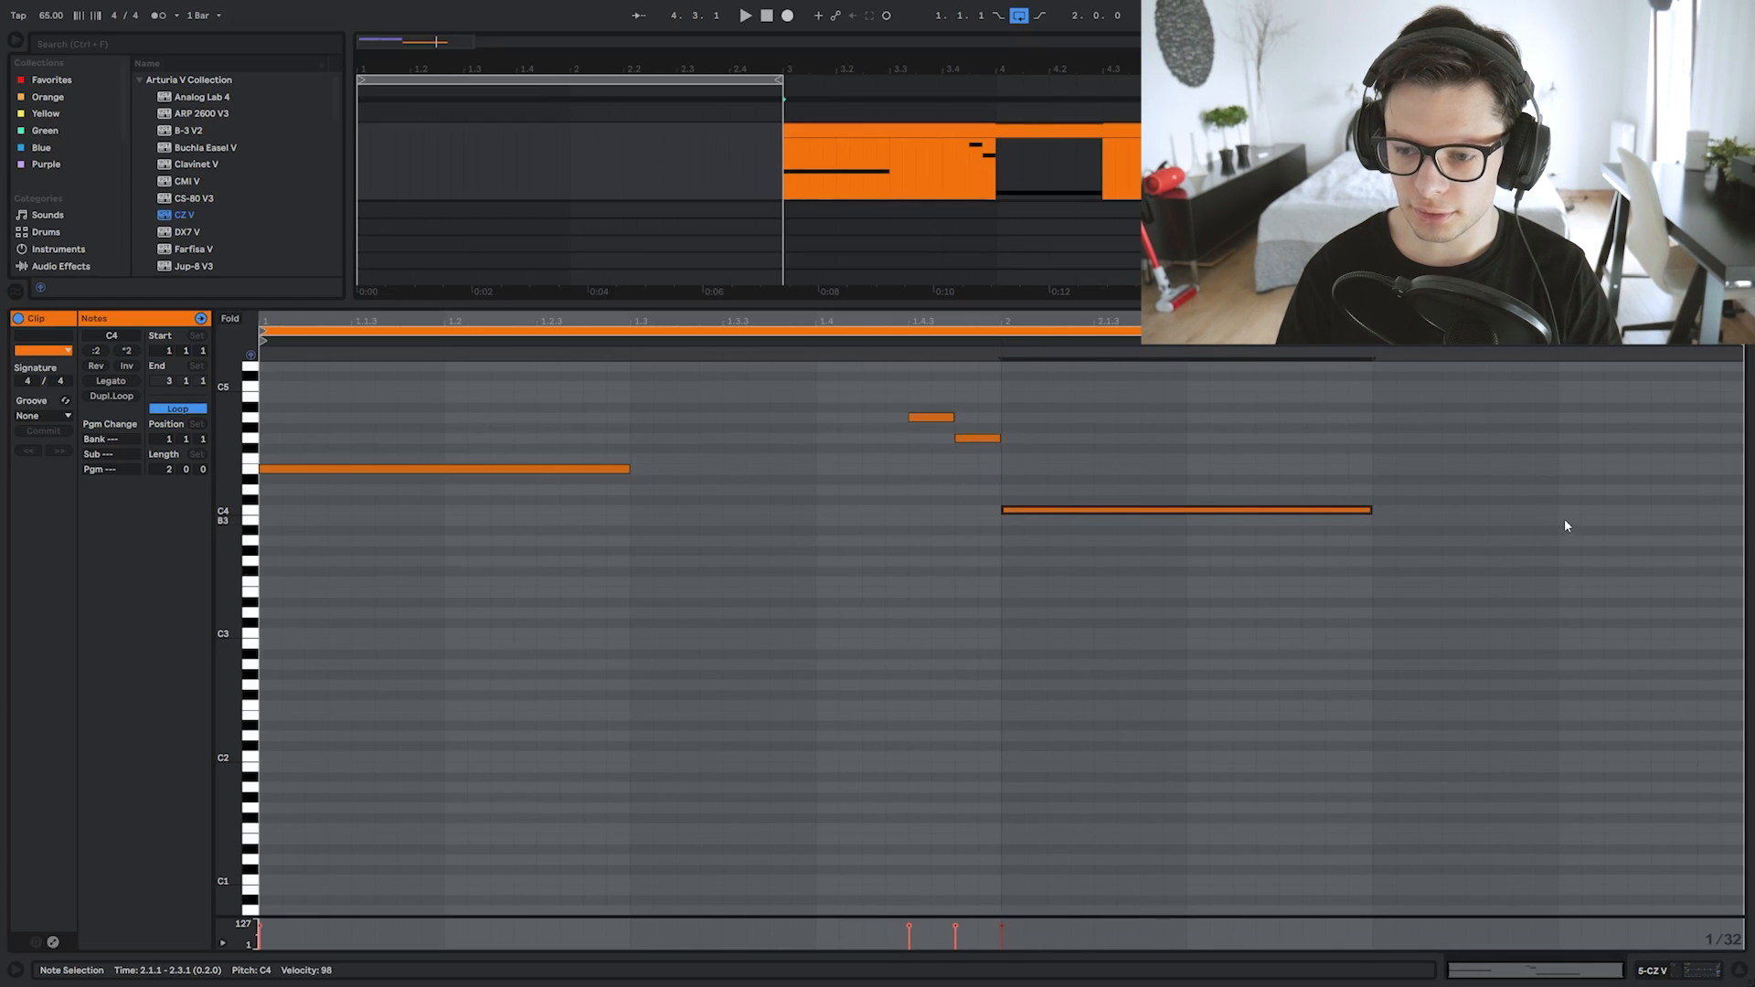
{"action": "key", "text": "space"}
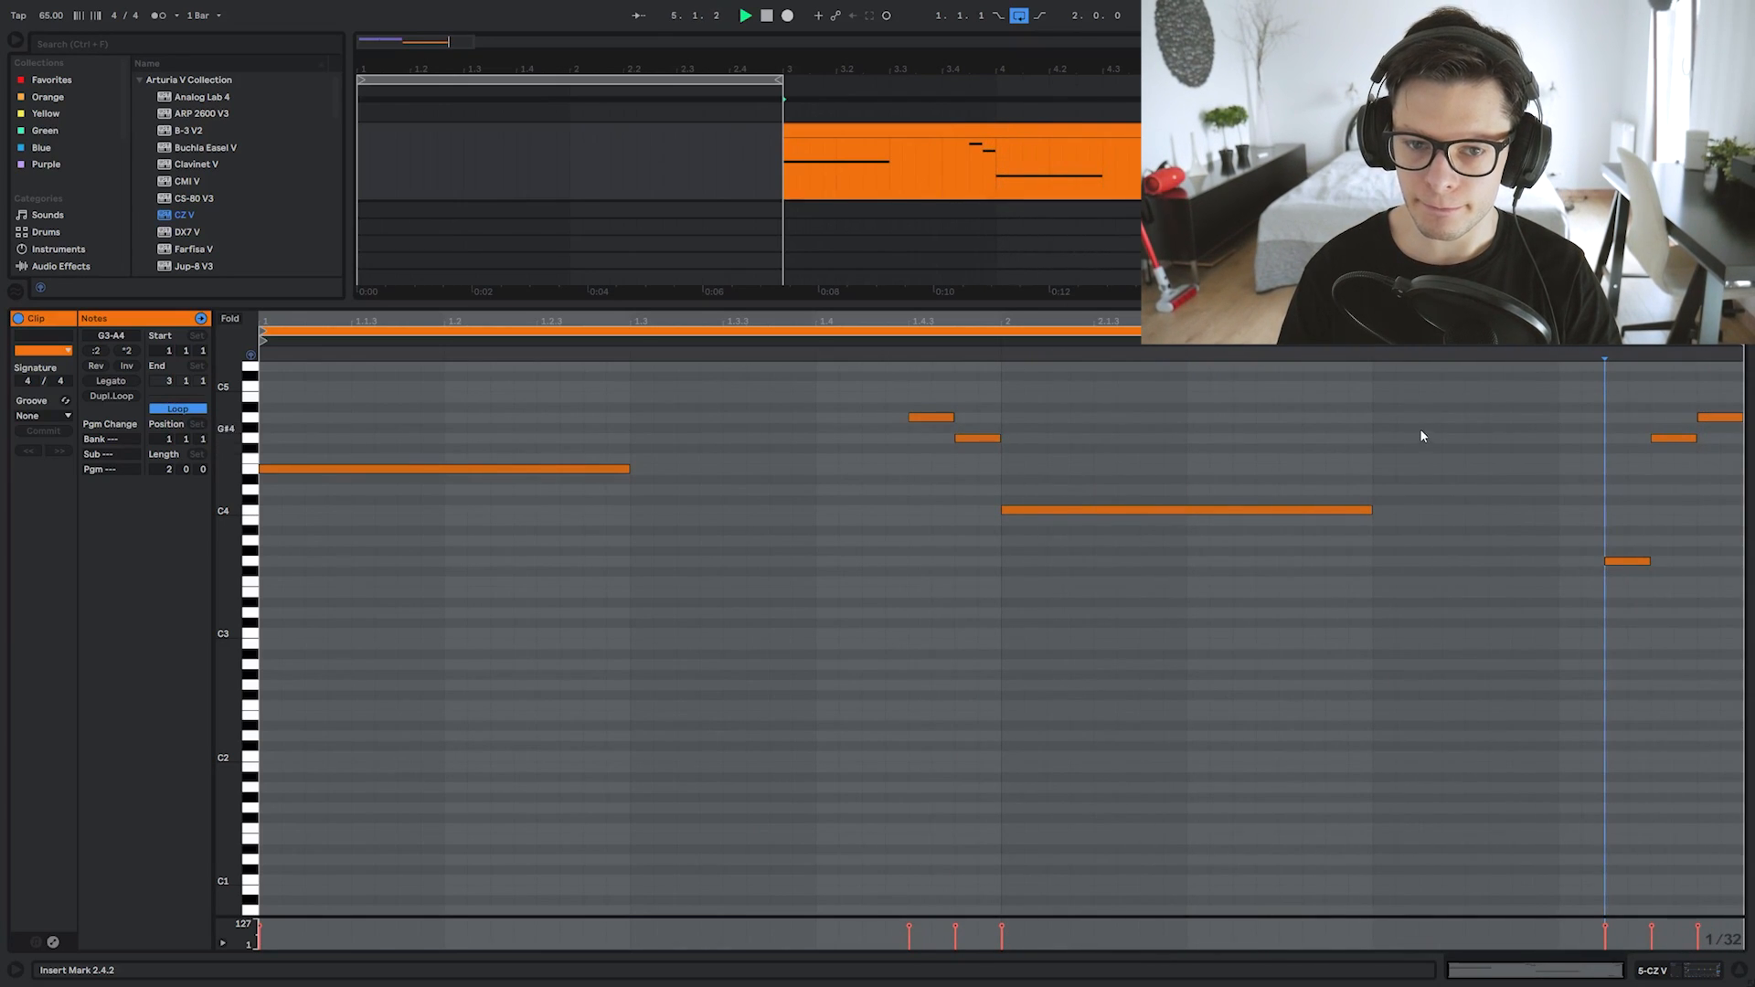
Draw the bass line below the melody: two-beat A1 and E1 notes, a one-beat D1 at 2.3.1 and a C1 from 2.4.2 to the end.
{"action": "scroll", "coordinate": [773, 461], "scroll_direction": "down", "scroll_amount": 3}
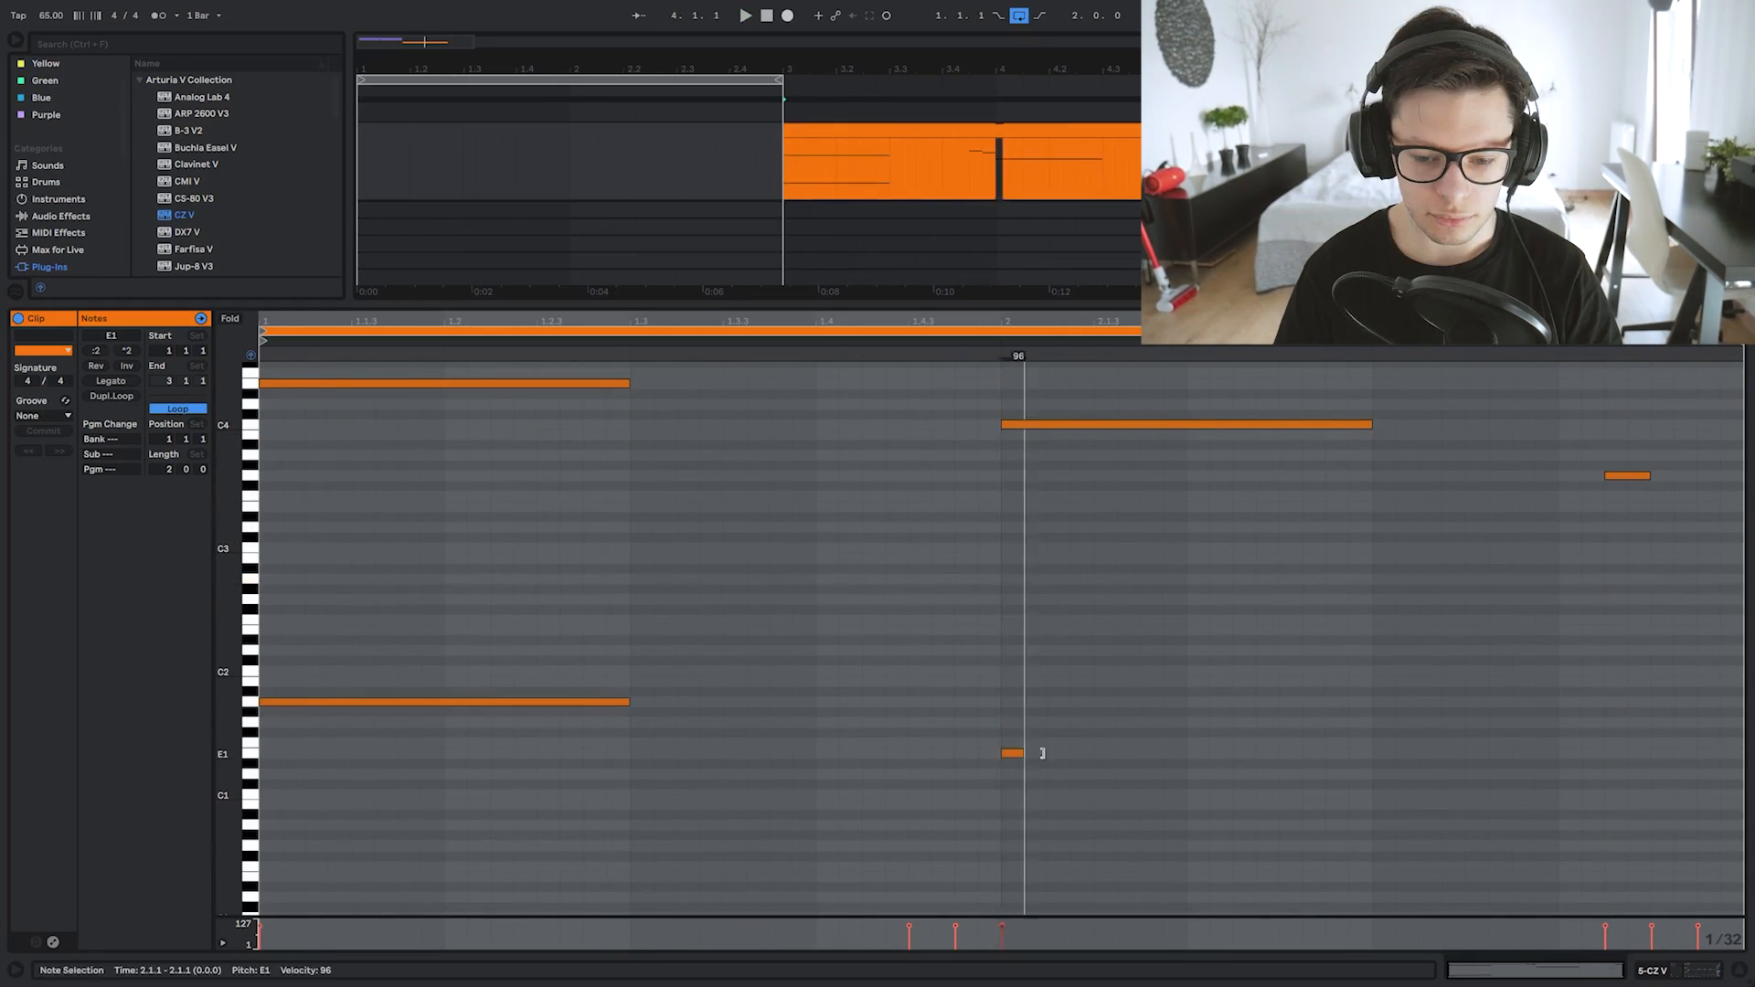
{"action": "left_click_drag", "start_coordinate": [1025, 752], "coordinate": [1719, 795]}
{"action": "left_click", "coordinate": [1381, 773]}
{"action": "left_click_drag", "start_coordinate": [227, 733], "coordinate": [261, 733]}
{"action": "key", "text": "space"}
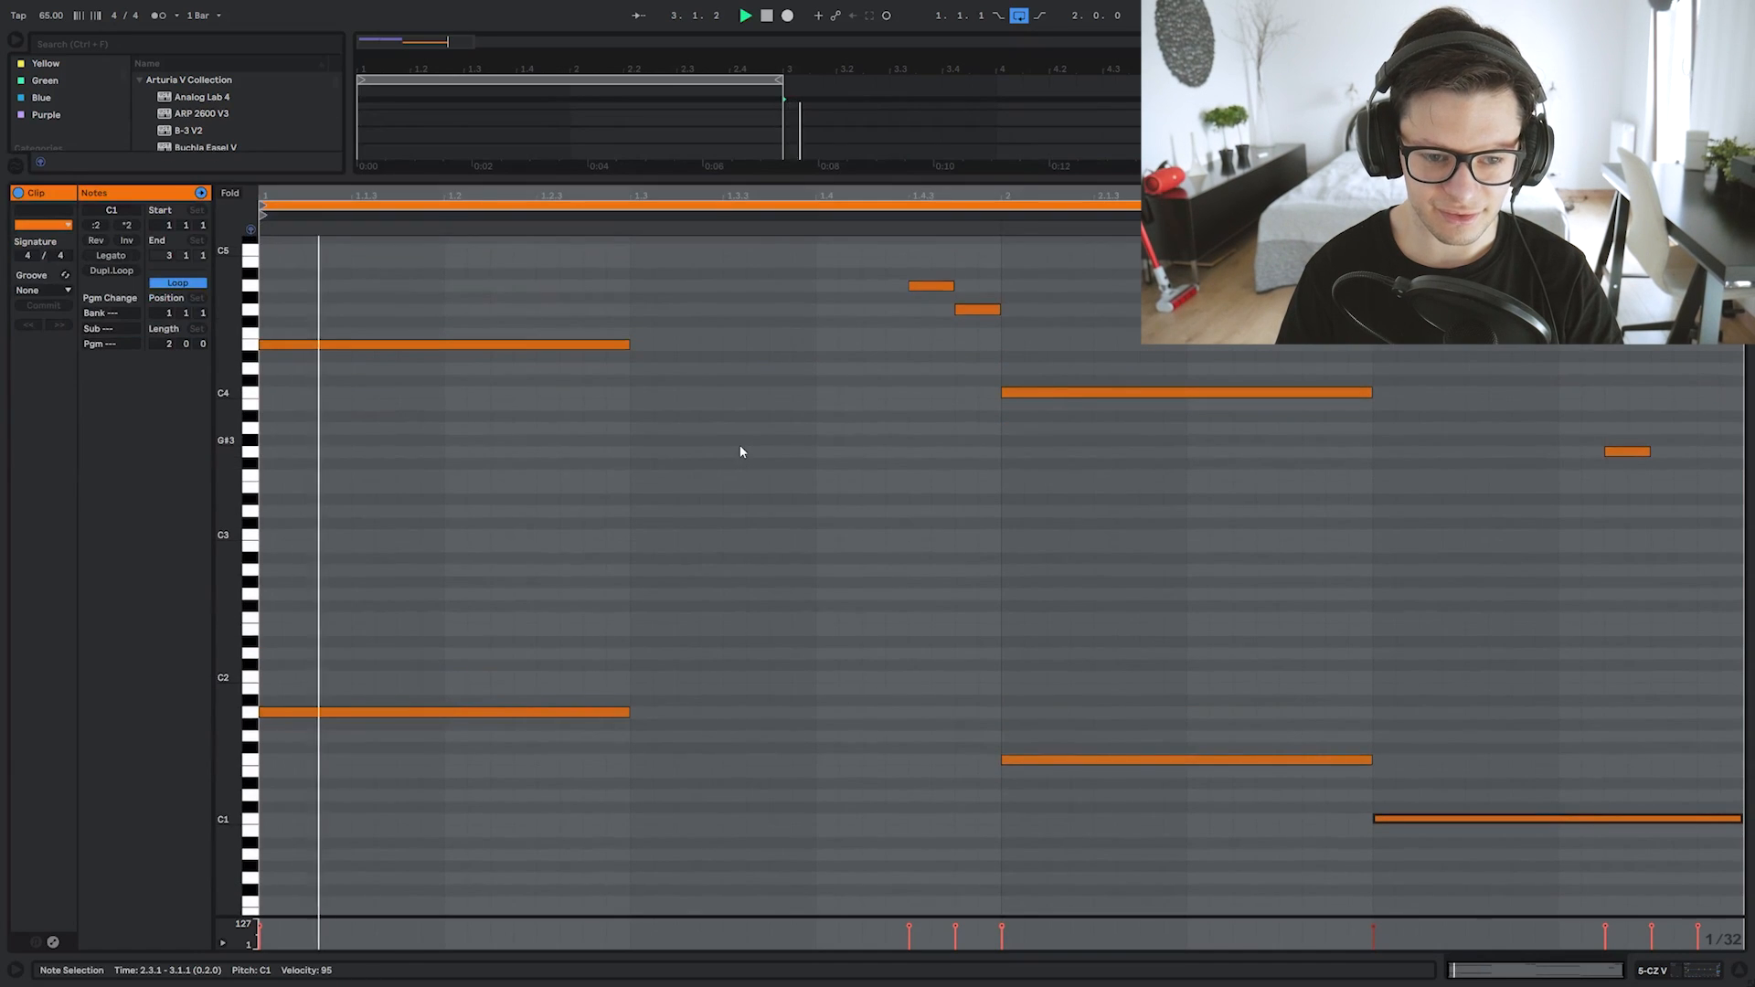
{"action": "scroll", "coordinate": [740, 460], "scroll_direction": "up", "scroll_amount": 3}
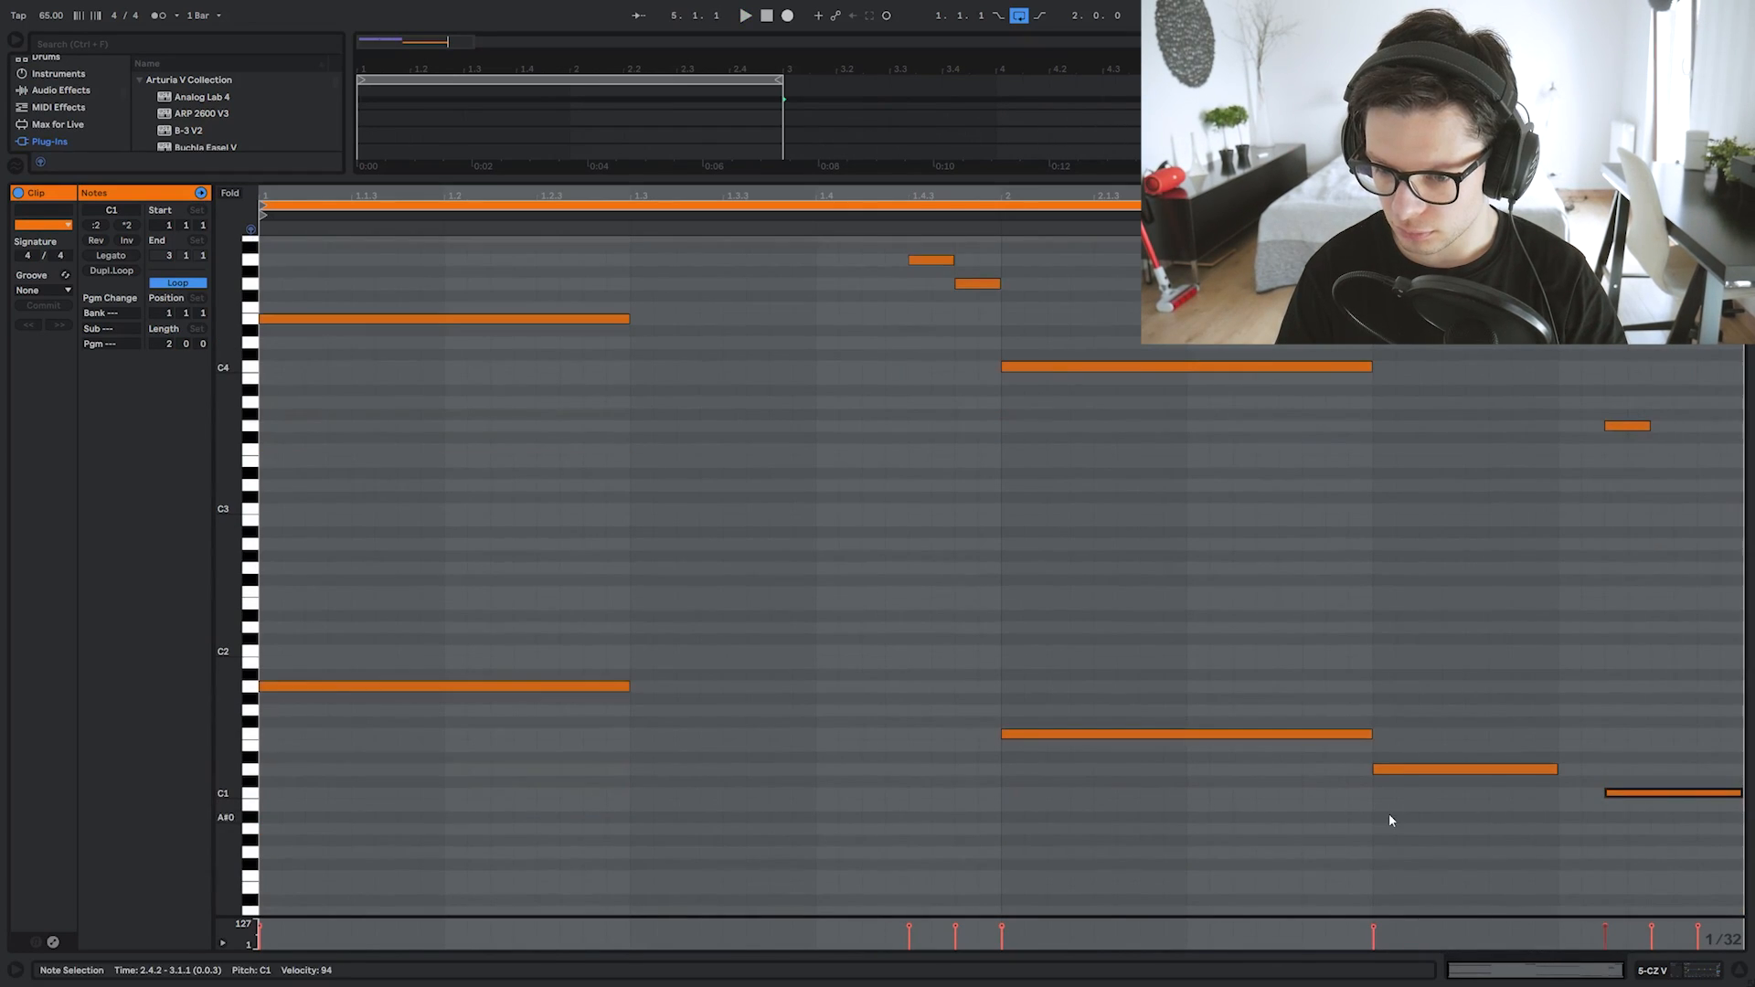
{"action": "left_click", "coordinate": [1391, 816]}
{"action": "key", "text": "space"}
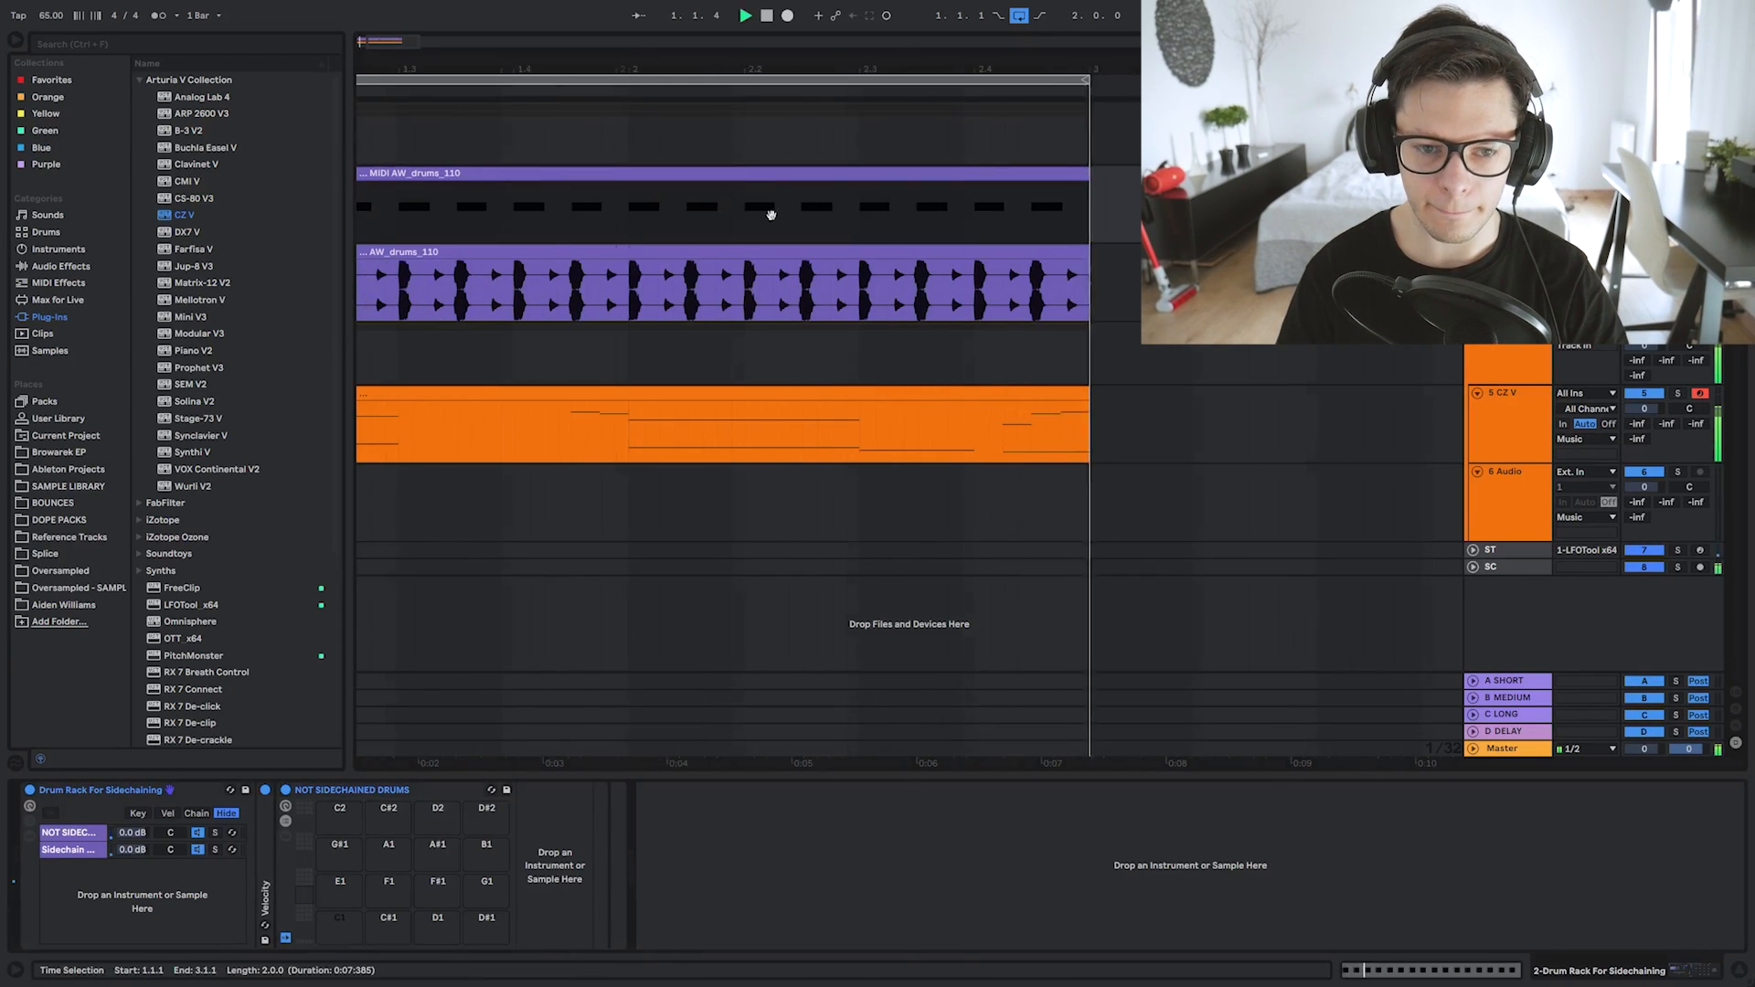
{"action": "scroll", "coordinate": [567, 239], "scroll_direction": "up", "scroll_amount": 2}
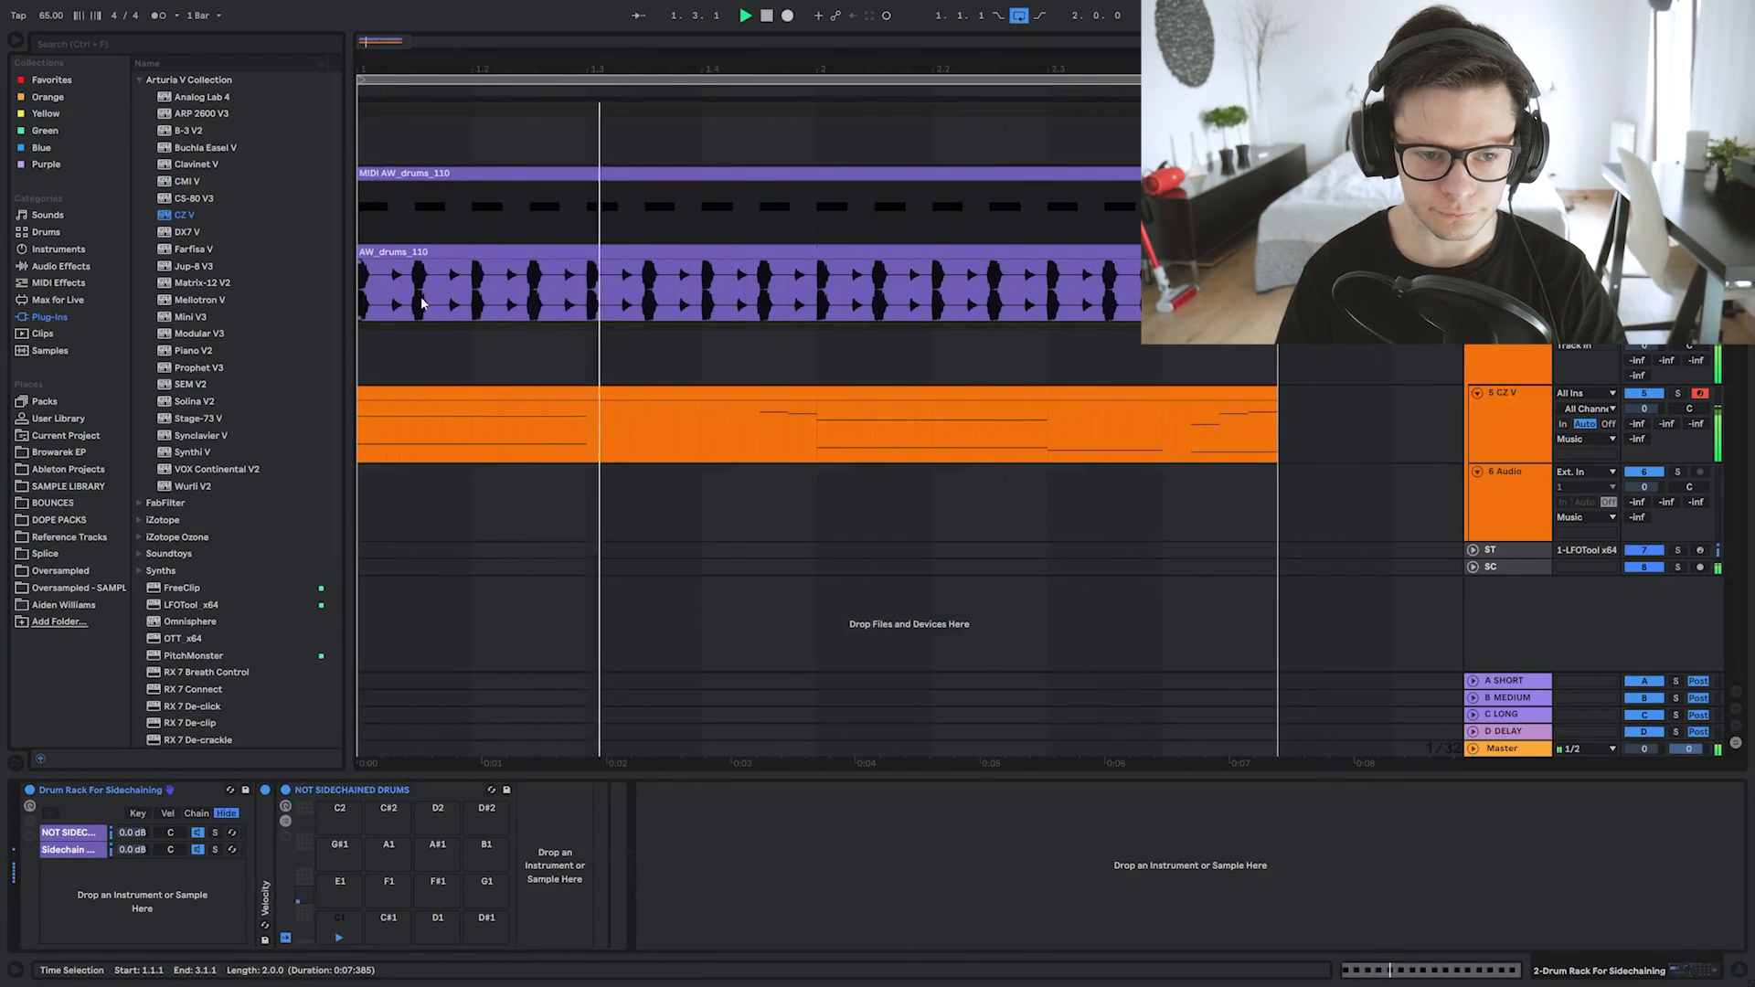
{"action": "left_click_drag", "start_coordinate": [414, 296], "coordinate": [310, 283]}
{"action": "key", "text": "ctrl+d"}
{"action": "key", "text": "ctrl+d"}
{"action": "key", "text": "ctrl+d"}
{"action": "key", "text": "shift+Tab"}
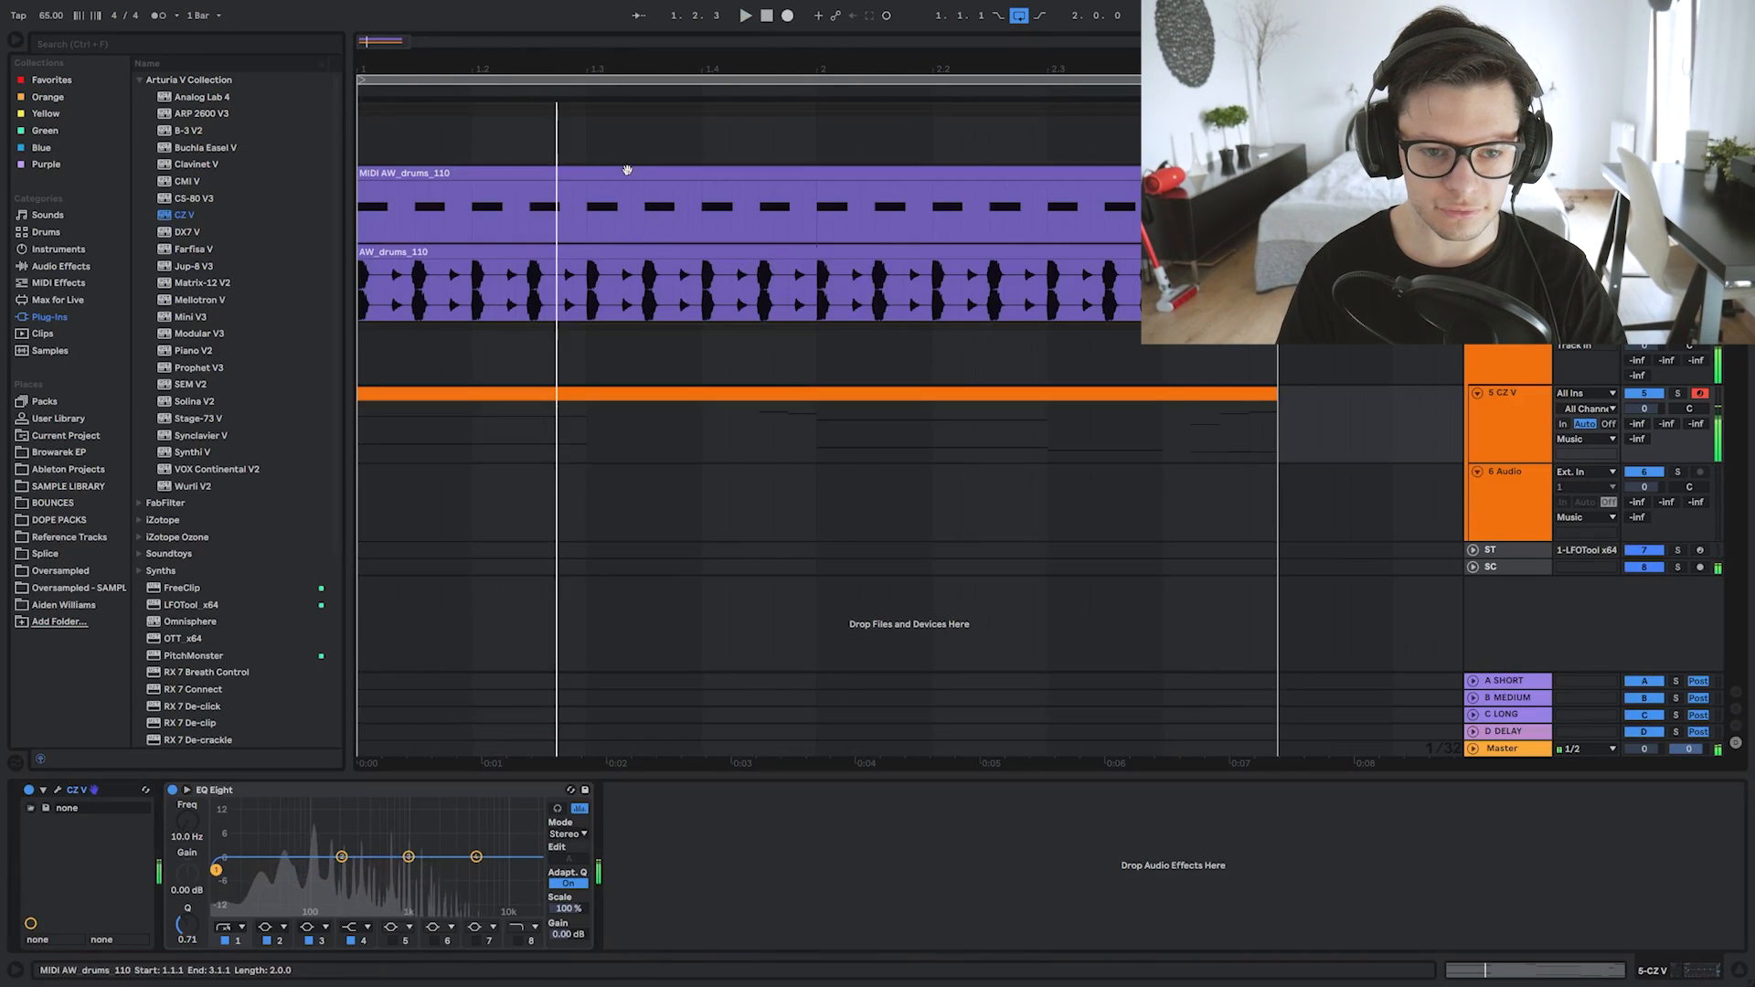
Add a MIDI track below CZ V with Serum loaded and copy the bass notes into it.
{"action": "left_click", "coordinate": [620, 258]}
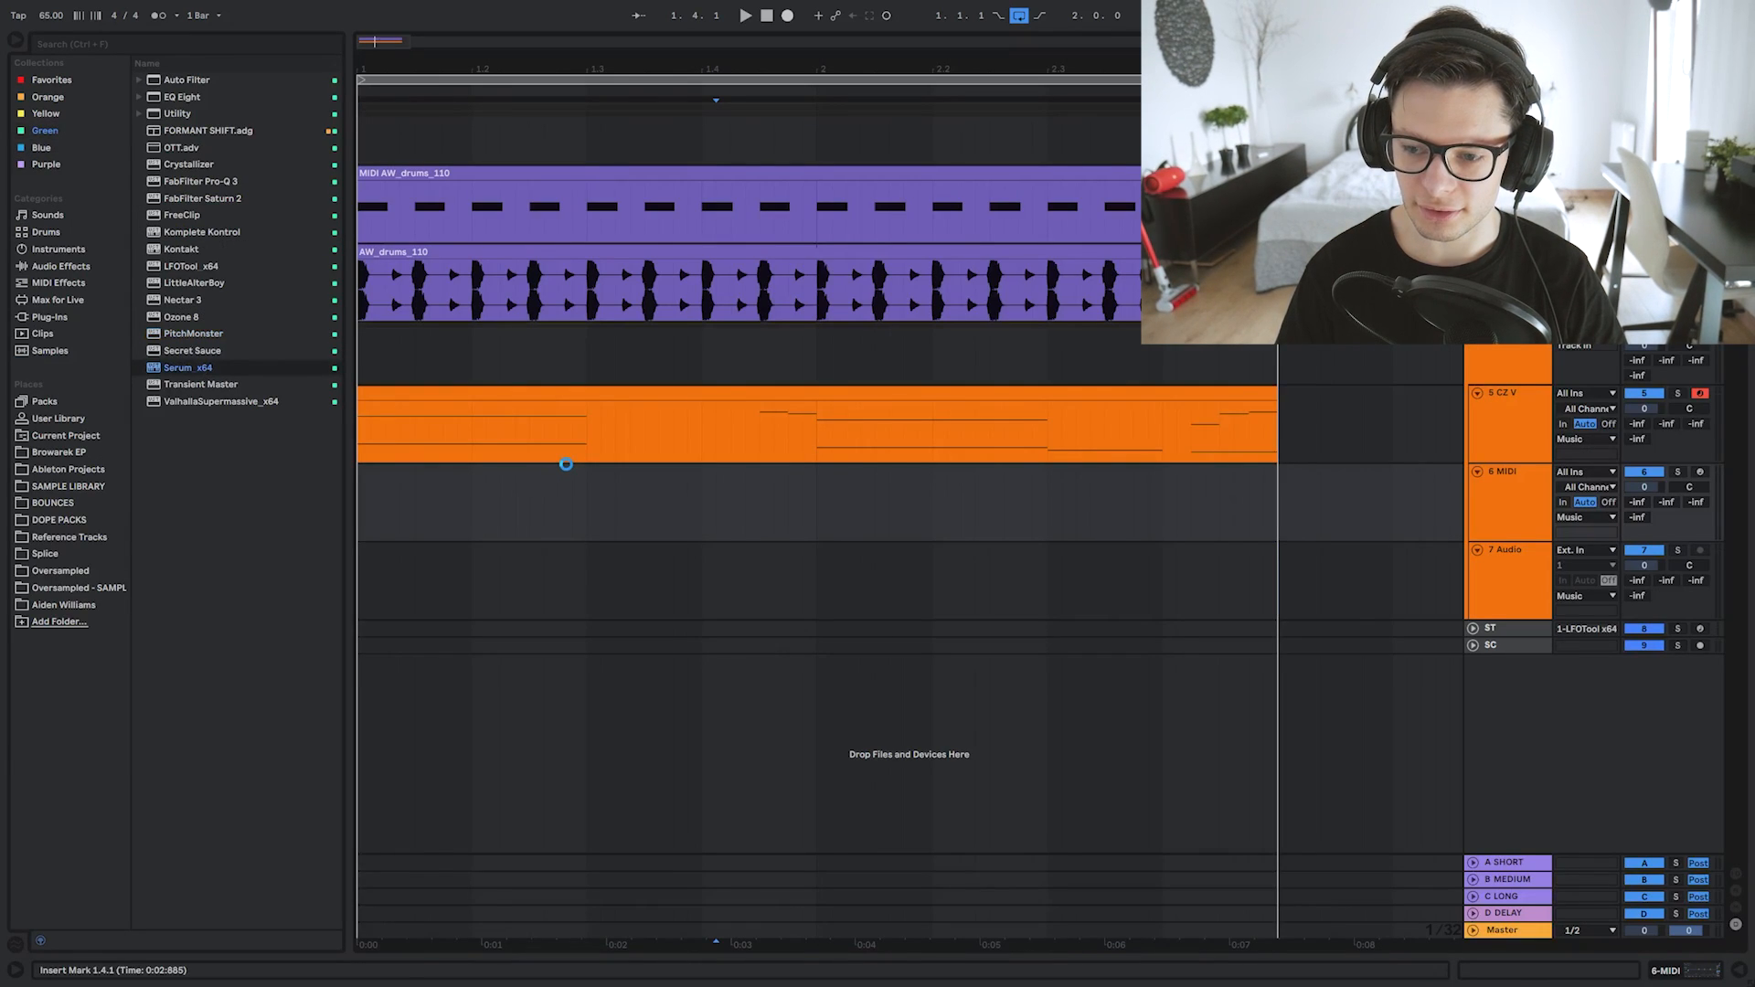
{"action": "left_click_drag", "start_coordinate": [885, 496], "coordinate": [892, 490]}
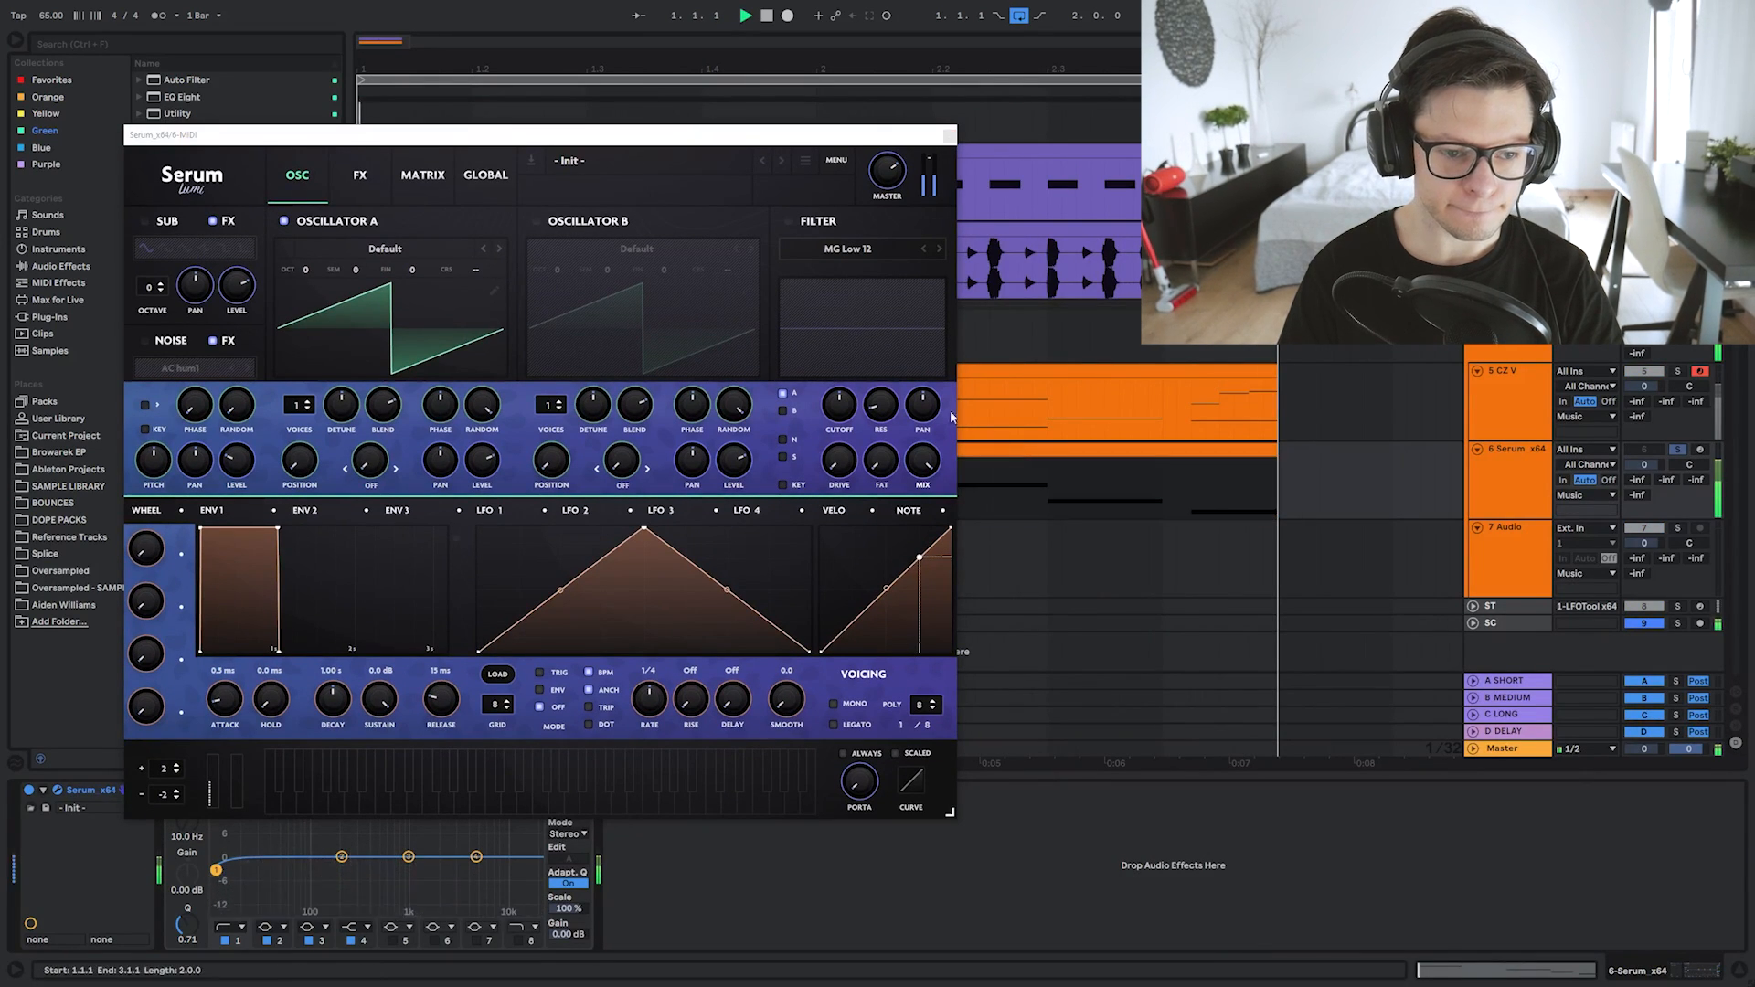
Load the Digital wavetable ICanHasKick in Serum's oscillator A, with 2 unison voices and 0.02 detune, and adjust its wavetable position.
{"action": "left_click_drag", "start_coordinate": [350, 413], "coordinate": [351, 400]}
{"action": "key", "text": "space"}
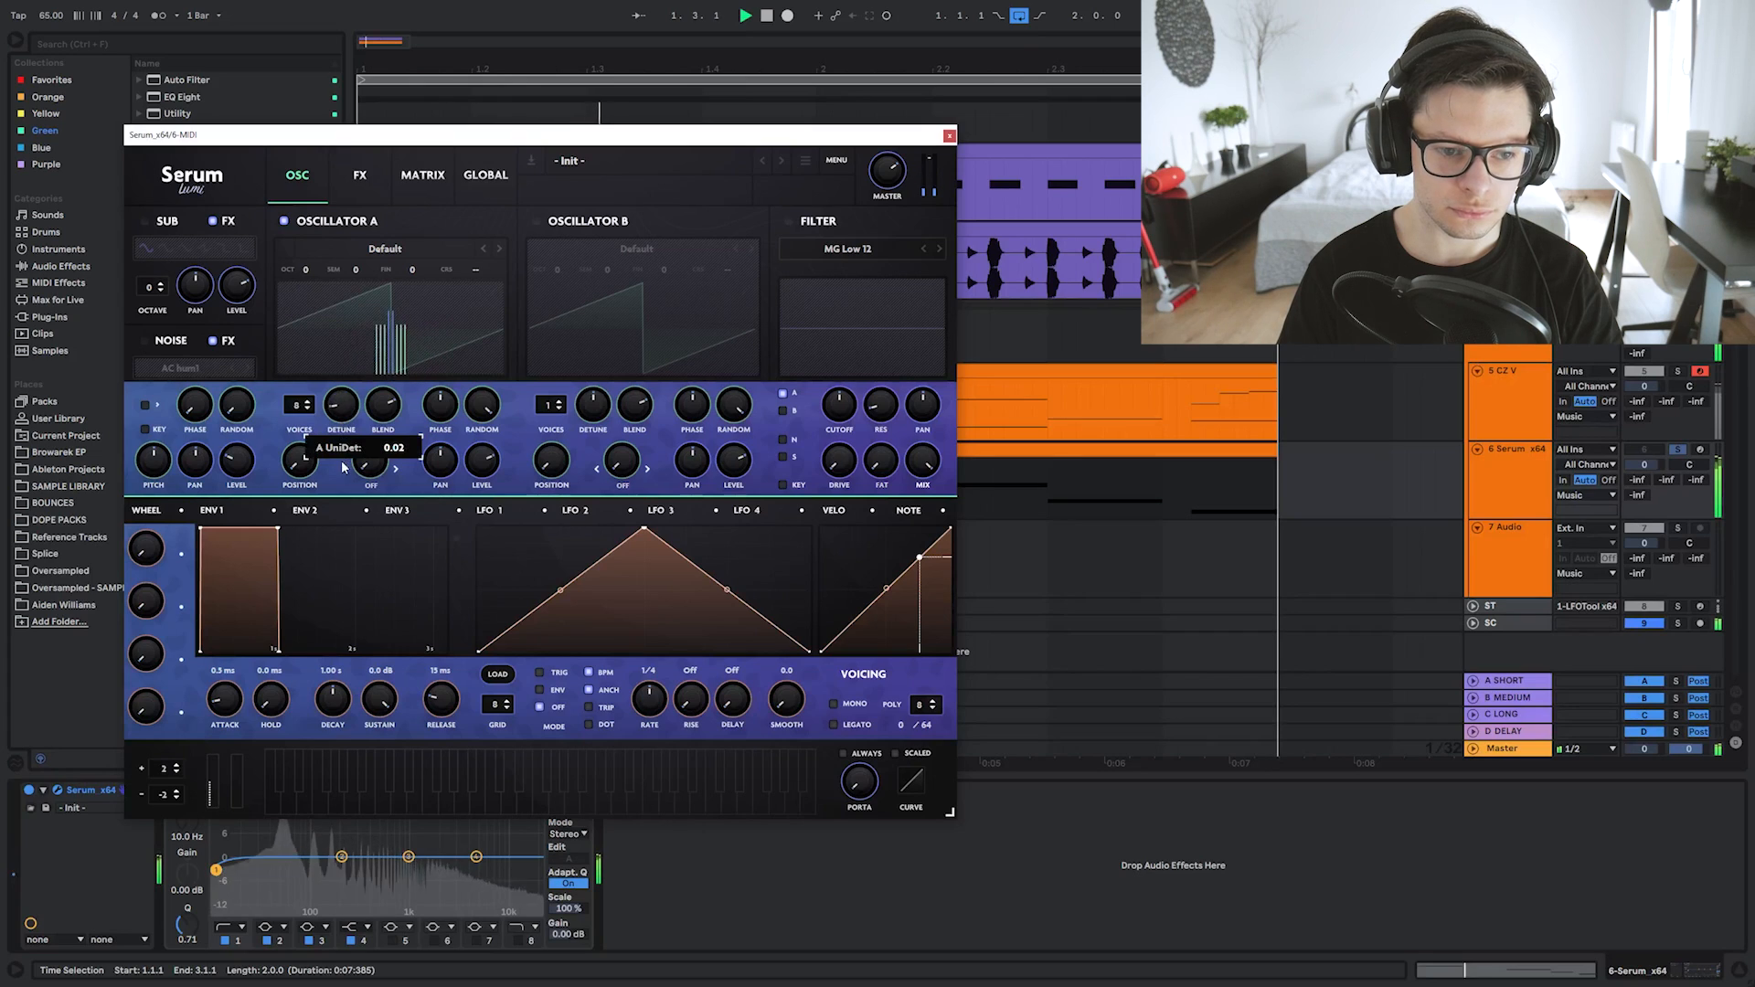
{"action": "left_click", "coordinate": [385, 248]}
{"action": "mouse_move", "coordinate": [403, 283]}
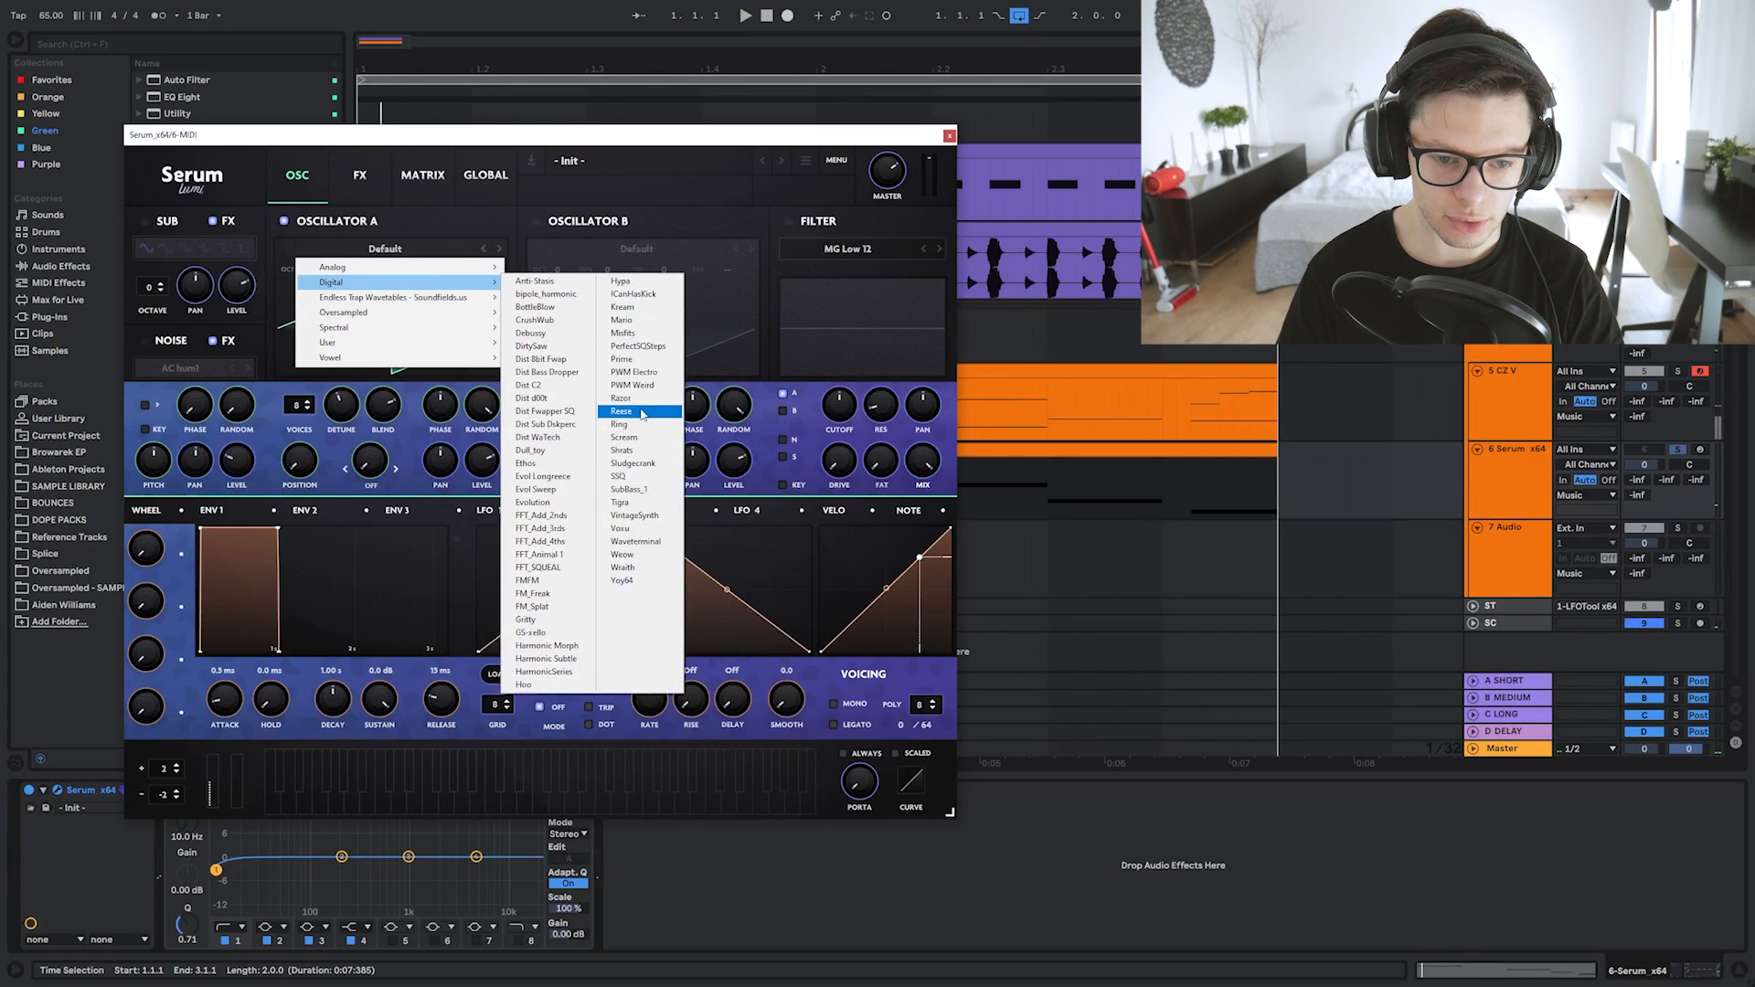
{"action": "left_click", "coordinate": [634, 293]}
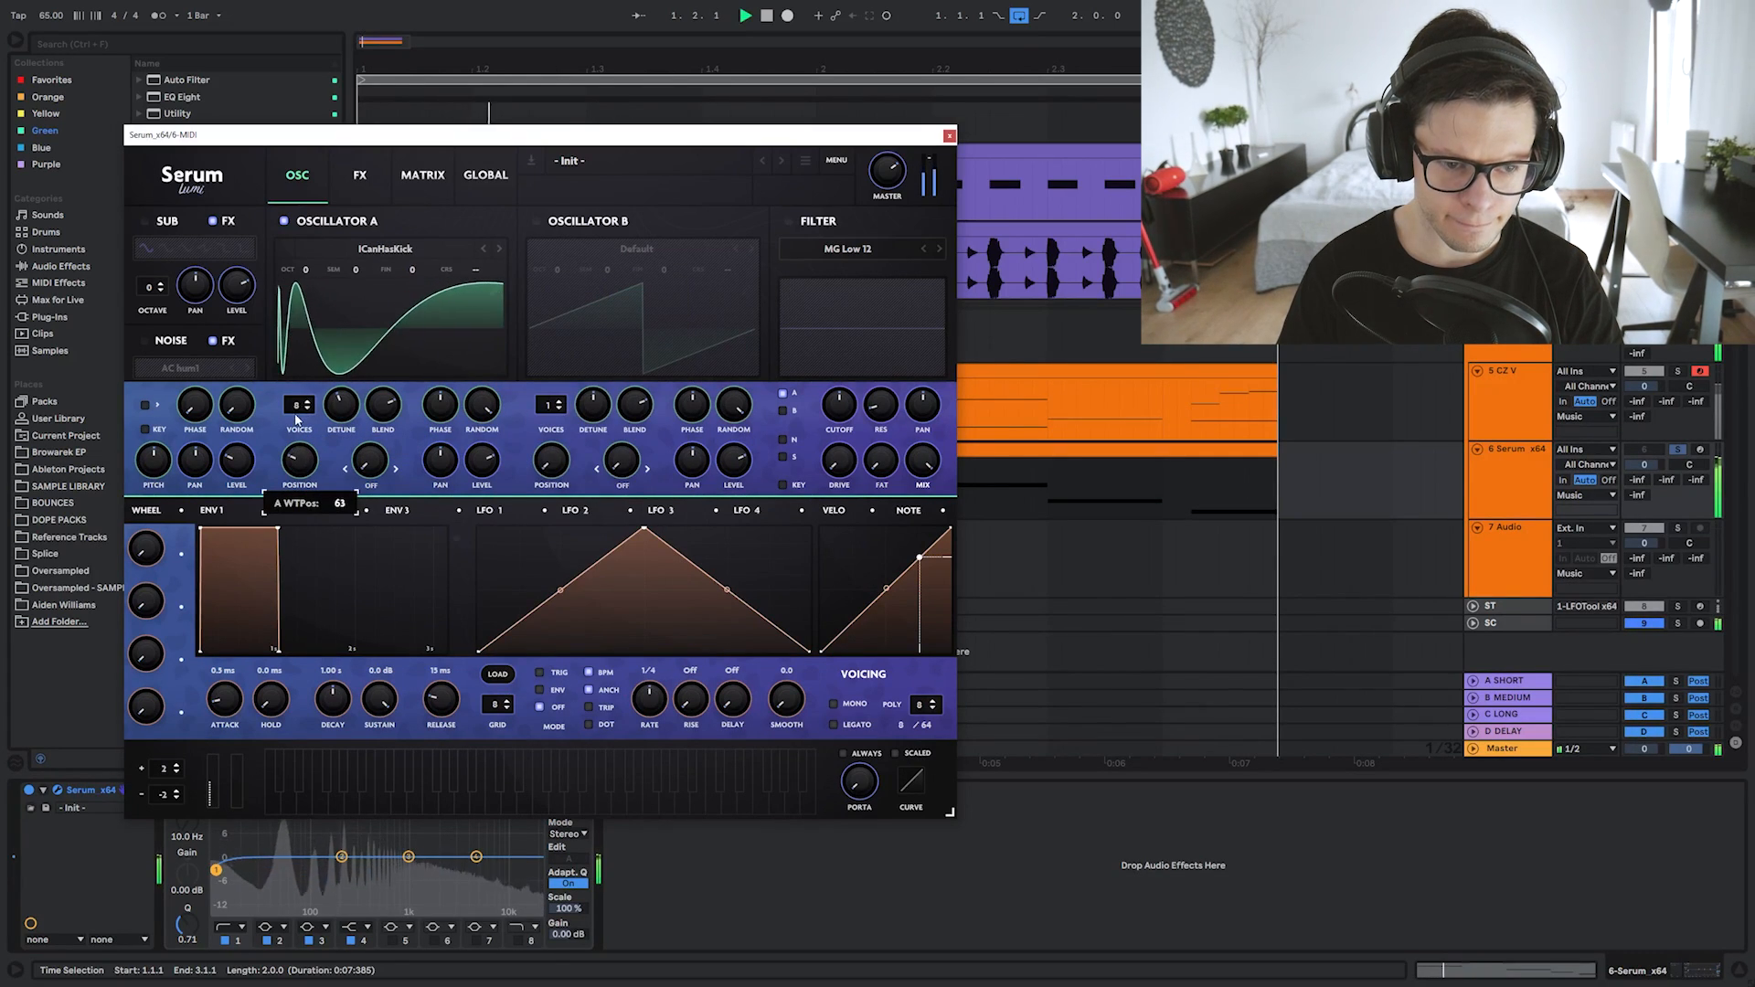
{"action": "mouse_move", "coordinate": [302, 406]}
{"action": "left_mouse_down"}
{"action": "mouse_move", "coordinate": [319, 443]}
{"action": "mouse_move", "coordinate": [300, 390]}
{"action": "left_mouse_up"}
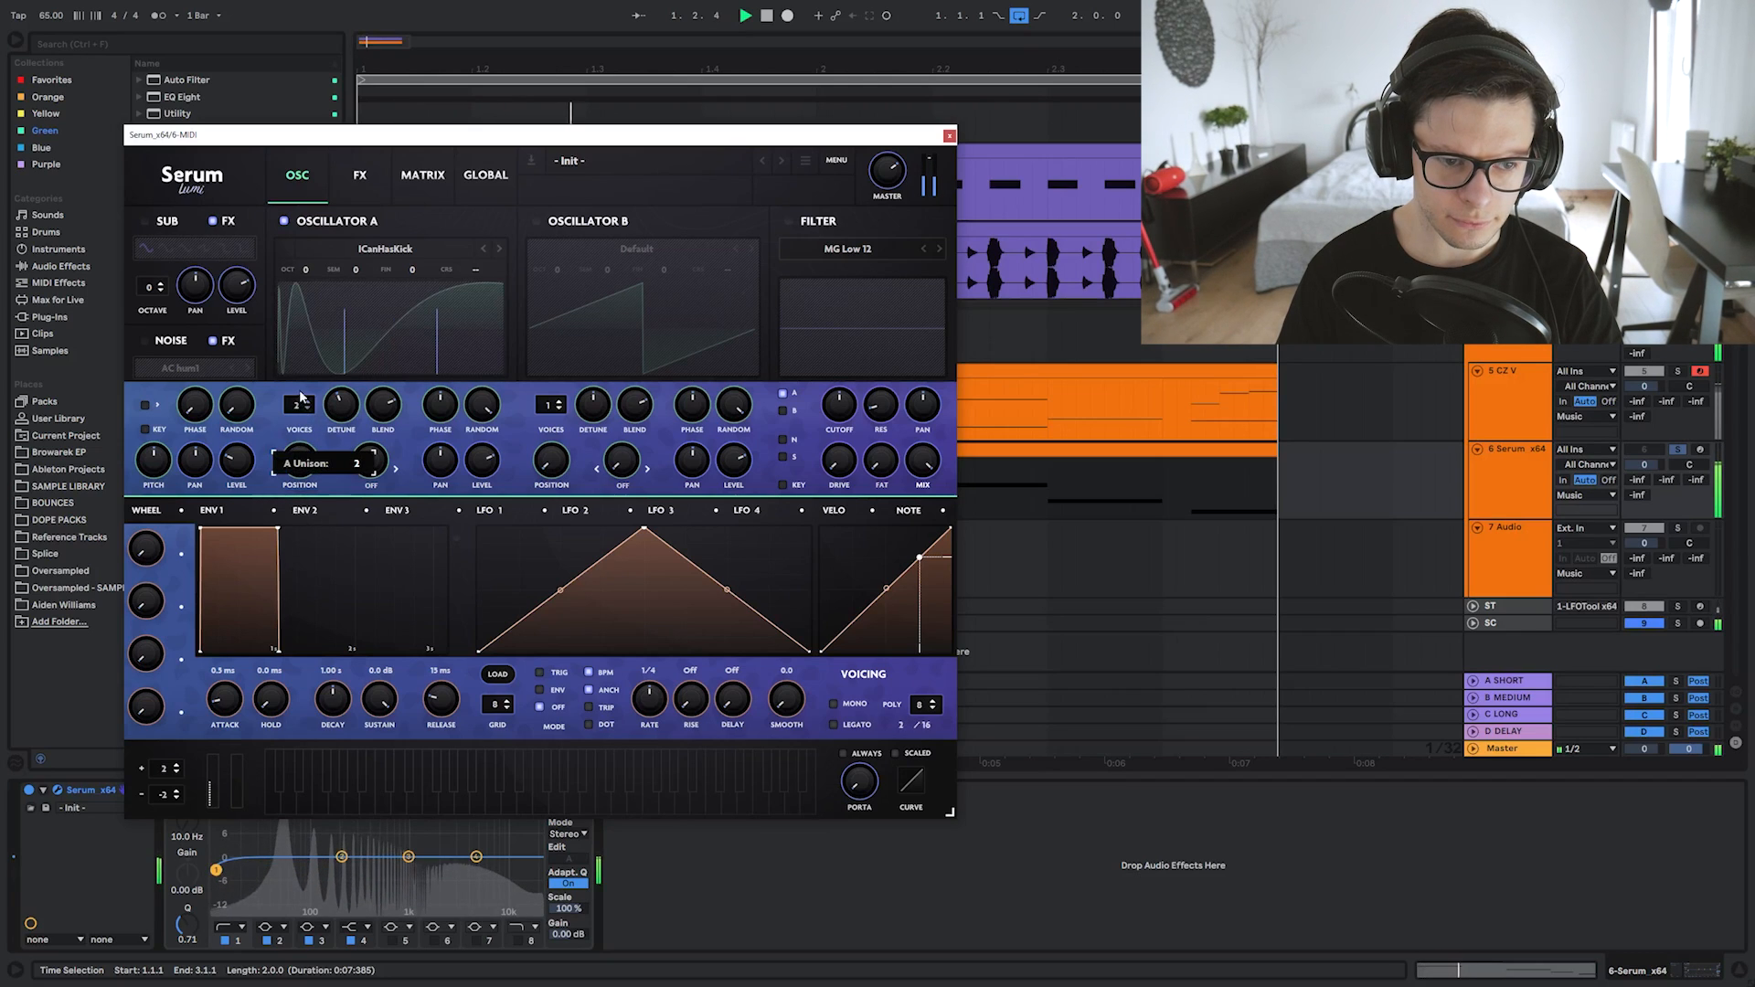
{"action": "left_click_drag", "start_coordinate": [298, 469], "coordinate": [298, 468]}
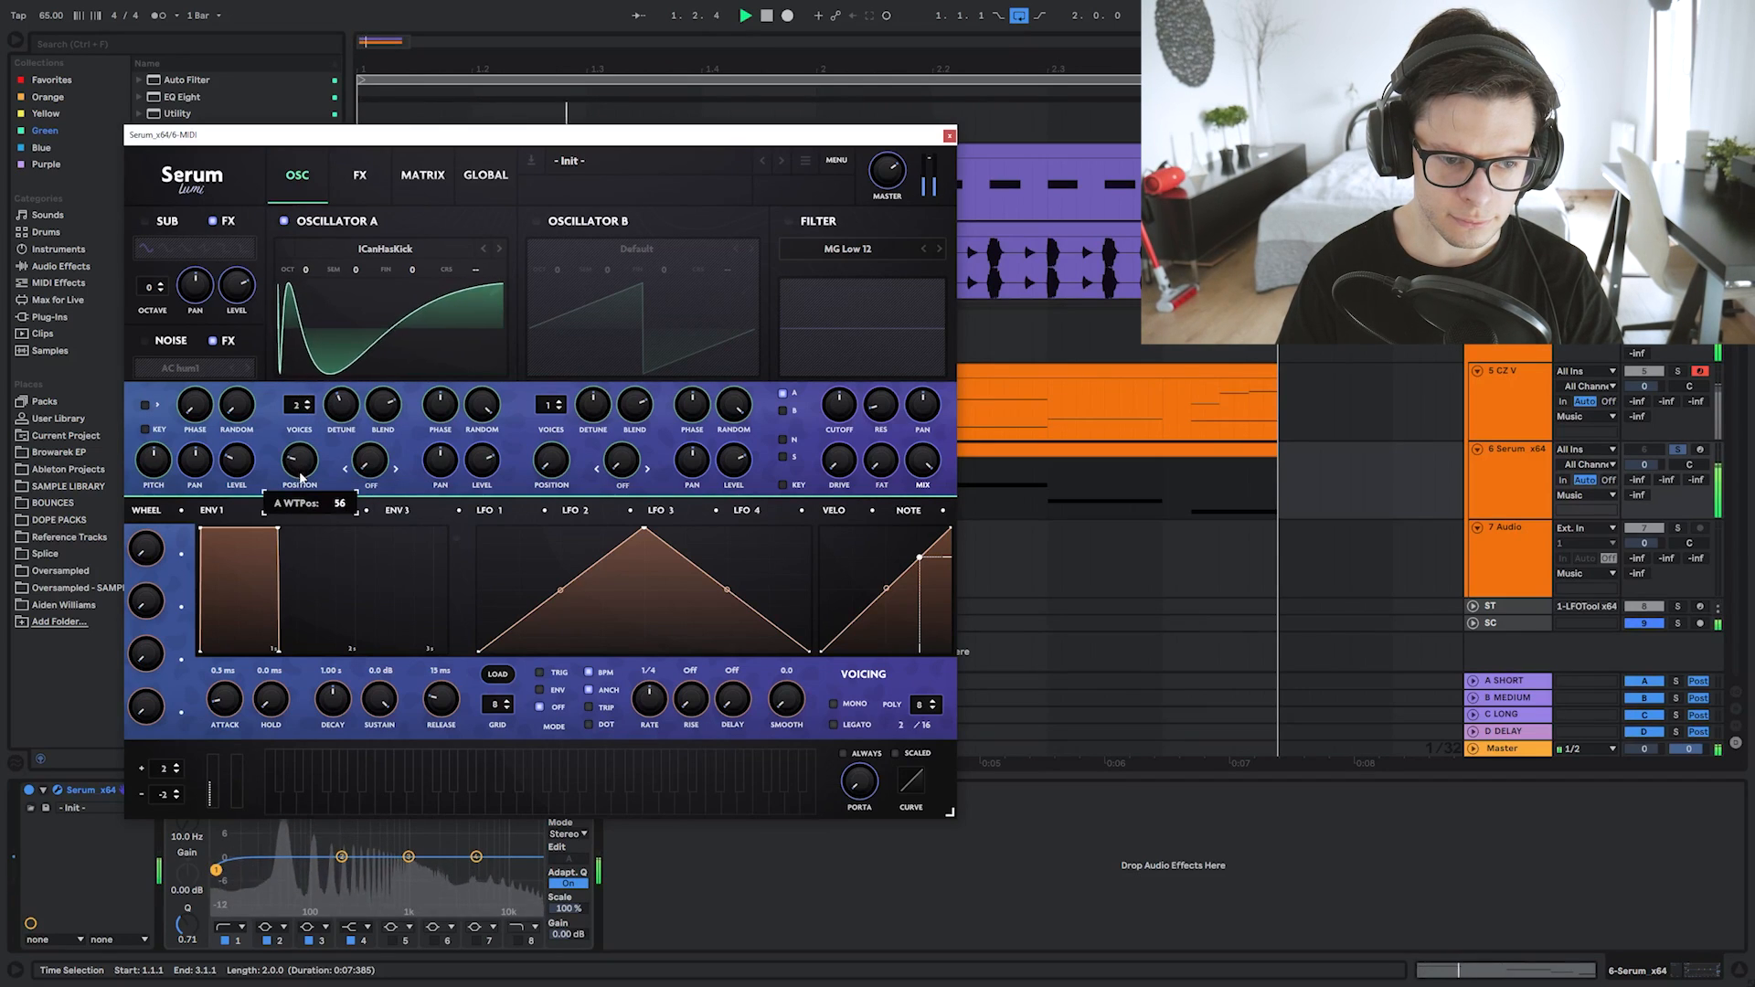
Enable Serum's oscillator B with 16 unison voices and adjust its detune.
{"action": "left_click", "coordinate": [537, 221]}
{"action": "left_click_drag", "start_coordinate": [549, 405], "coordinate": [697, 177]}
{"action": "key", "text": "space"}
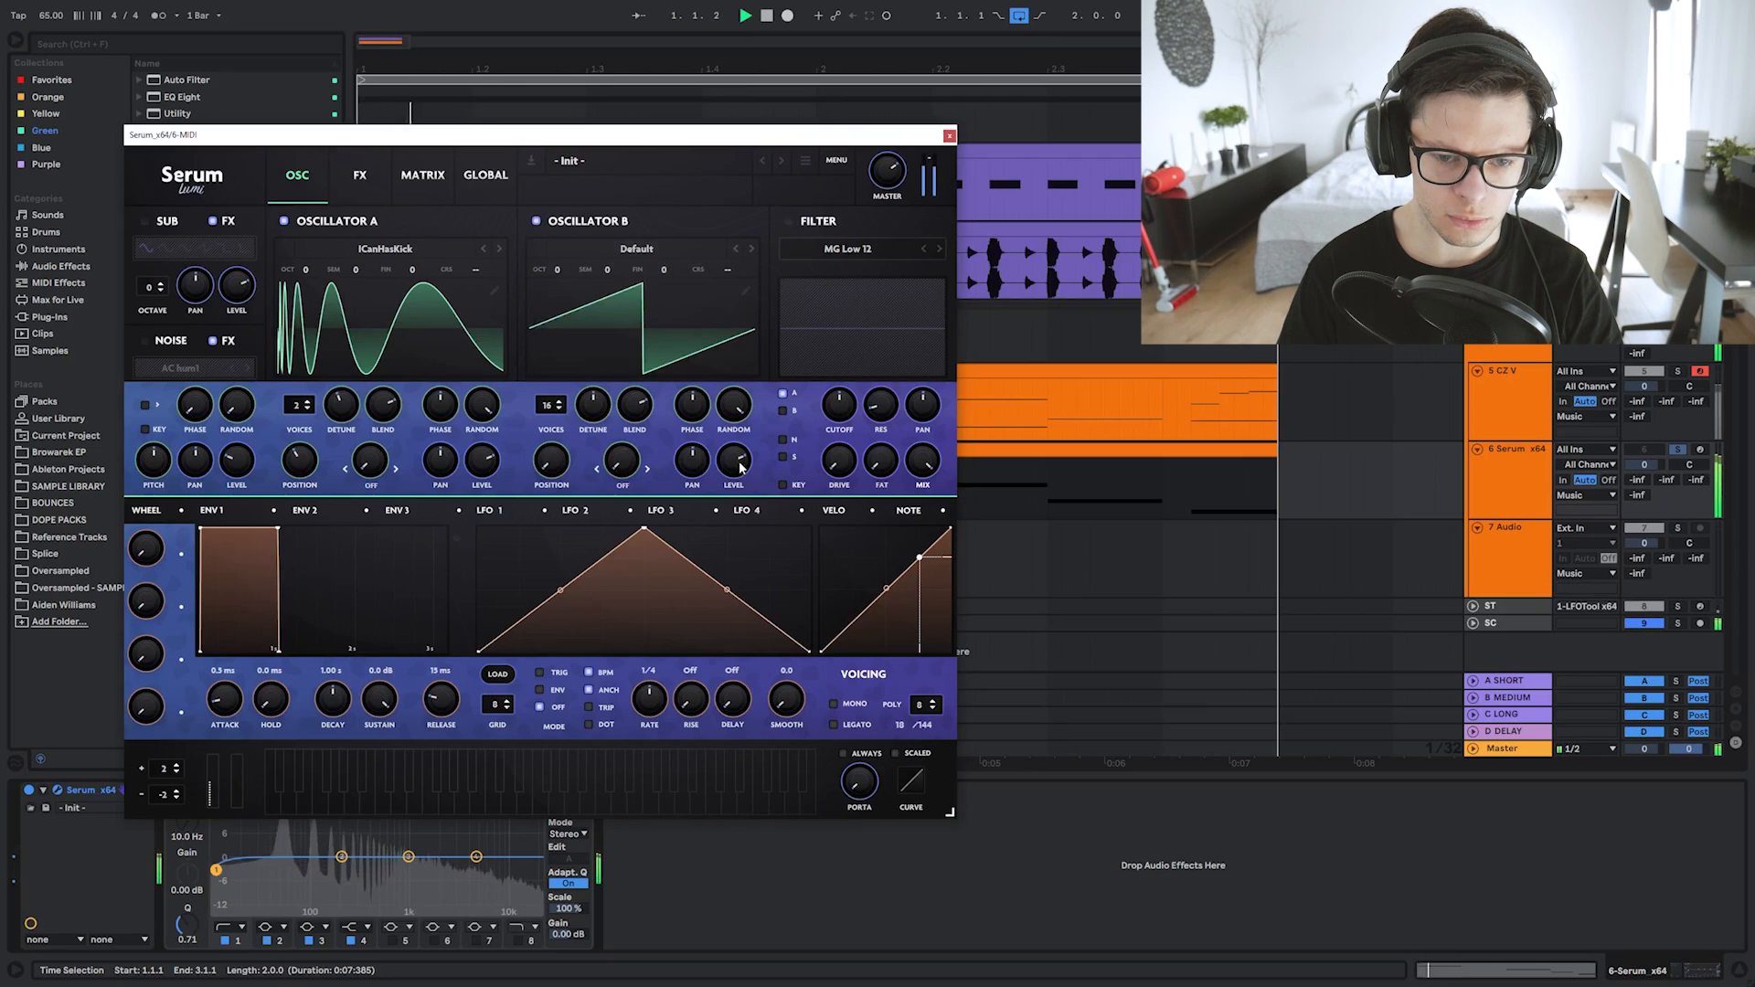
{"action": "left_click_drag", "start_coordinate": [593, 410], "coordinate": [593, 398]}
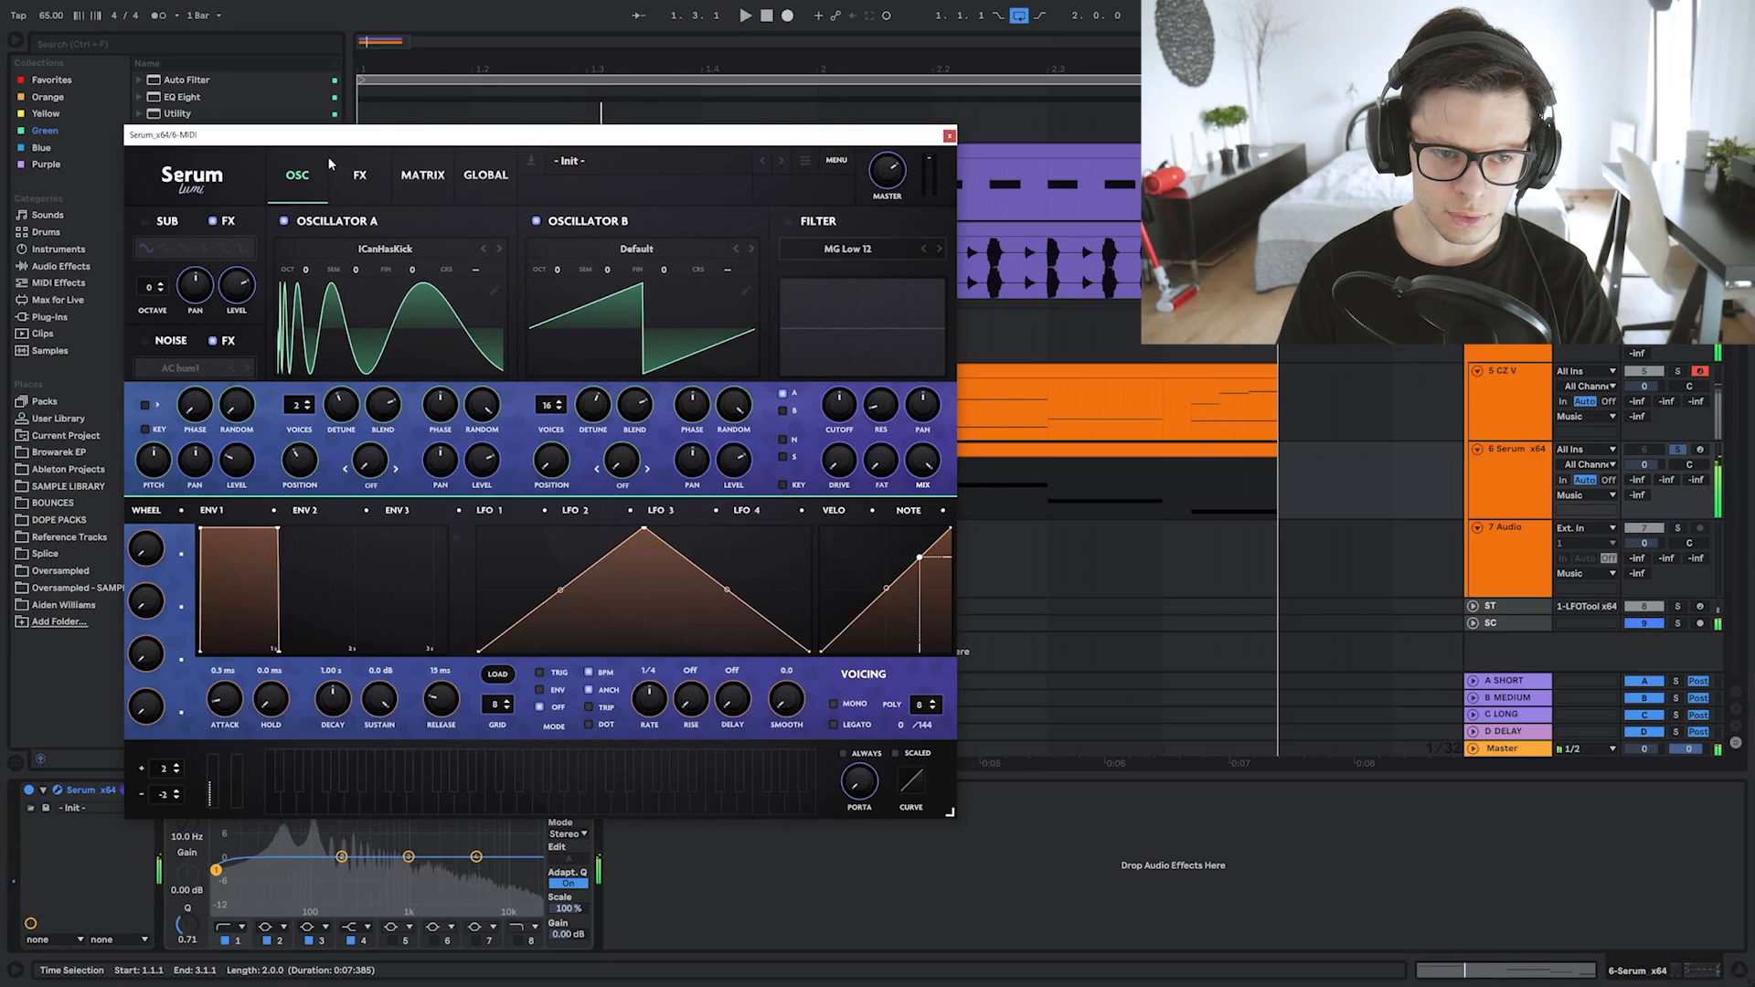
Enable Serum's Tube distortion effect with the drive at 66%.
{"action": "left_click", "coordinate": [359, 175]}
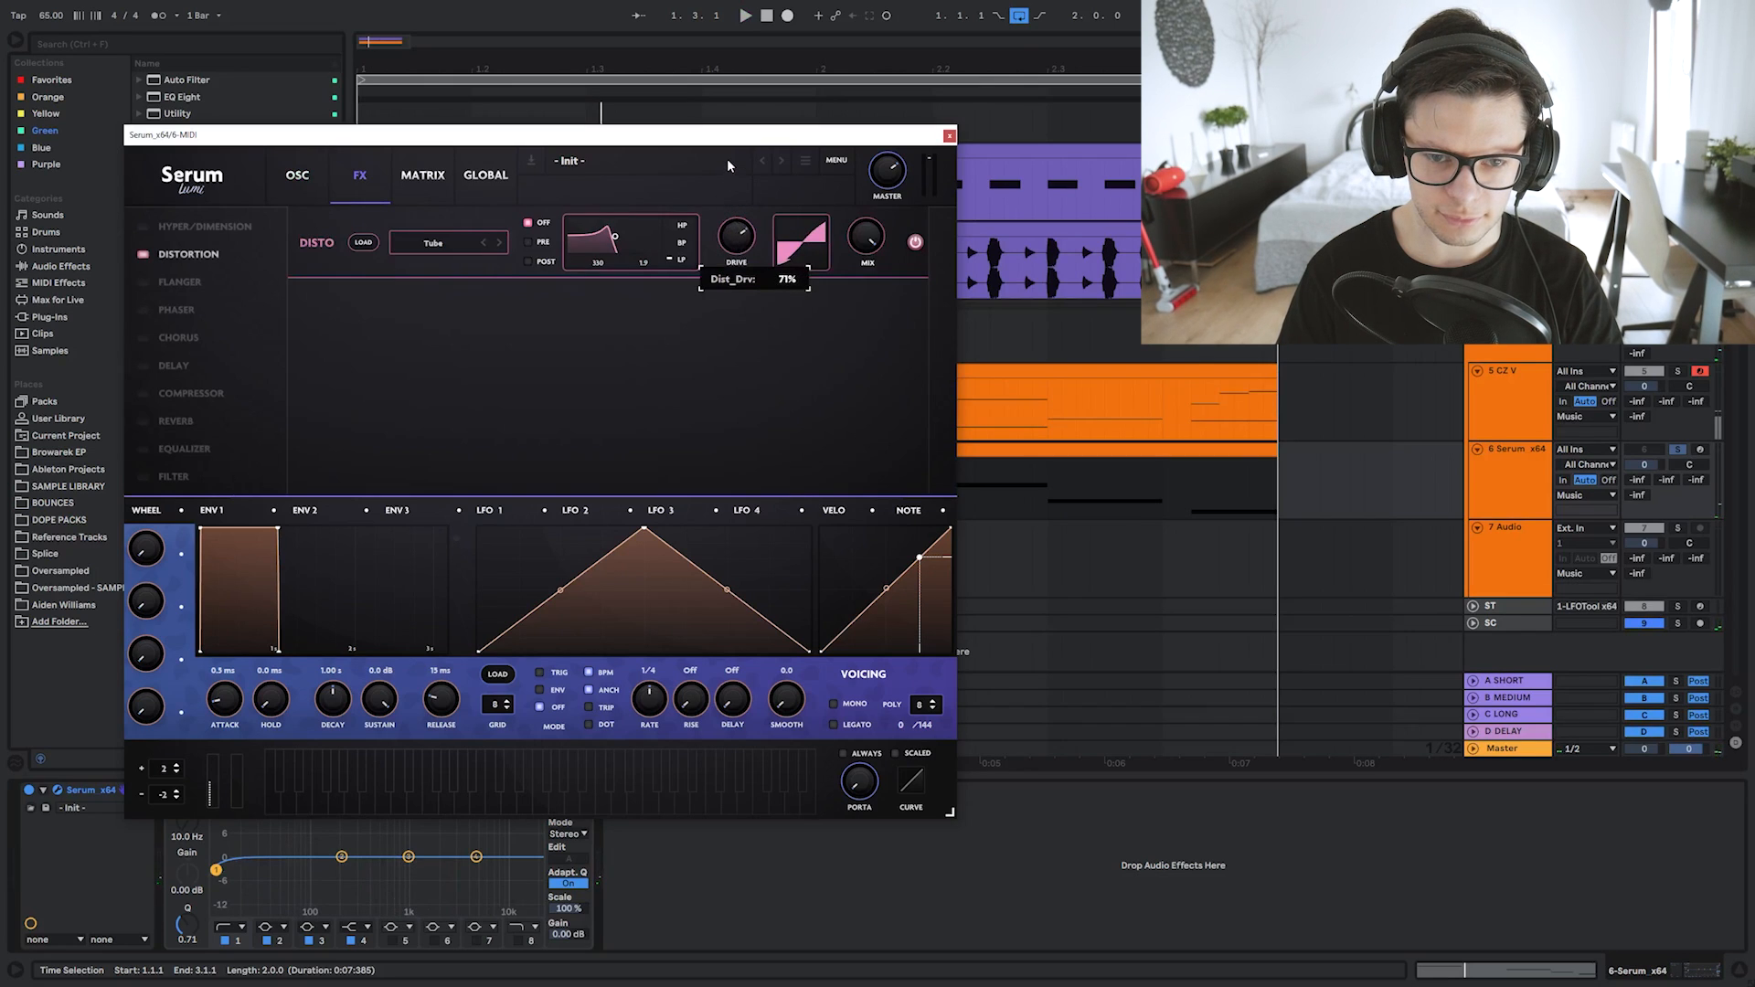
{"action": "key", "text": "space"}
{"action": "left_click_drag", "start_coordinate": [728, 165], "coordinate": [727, 135]}
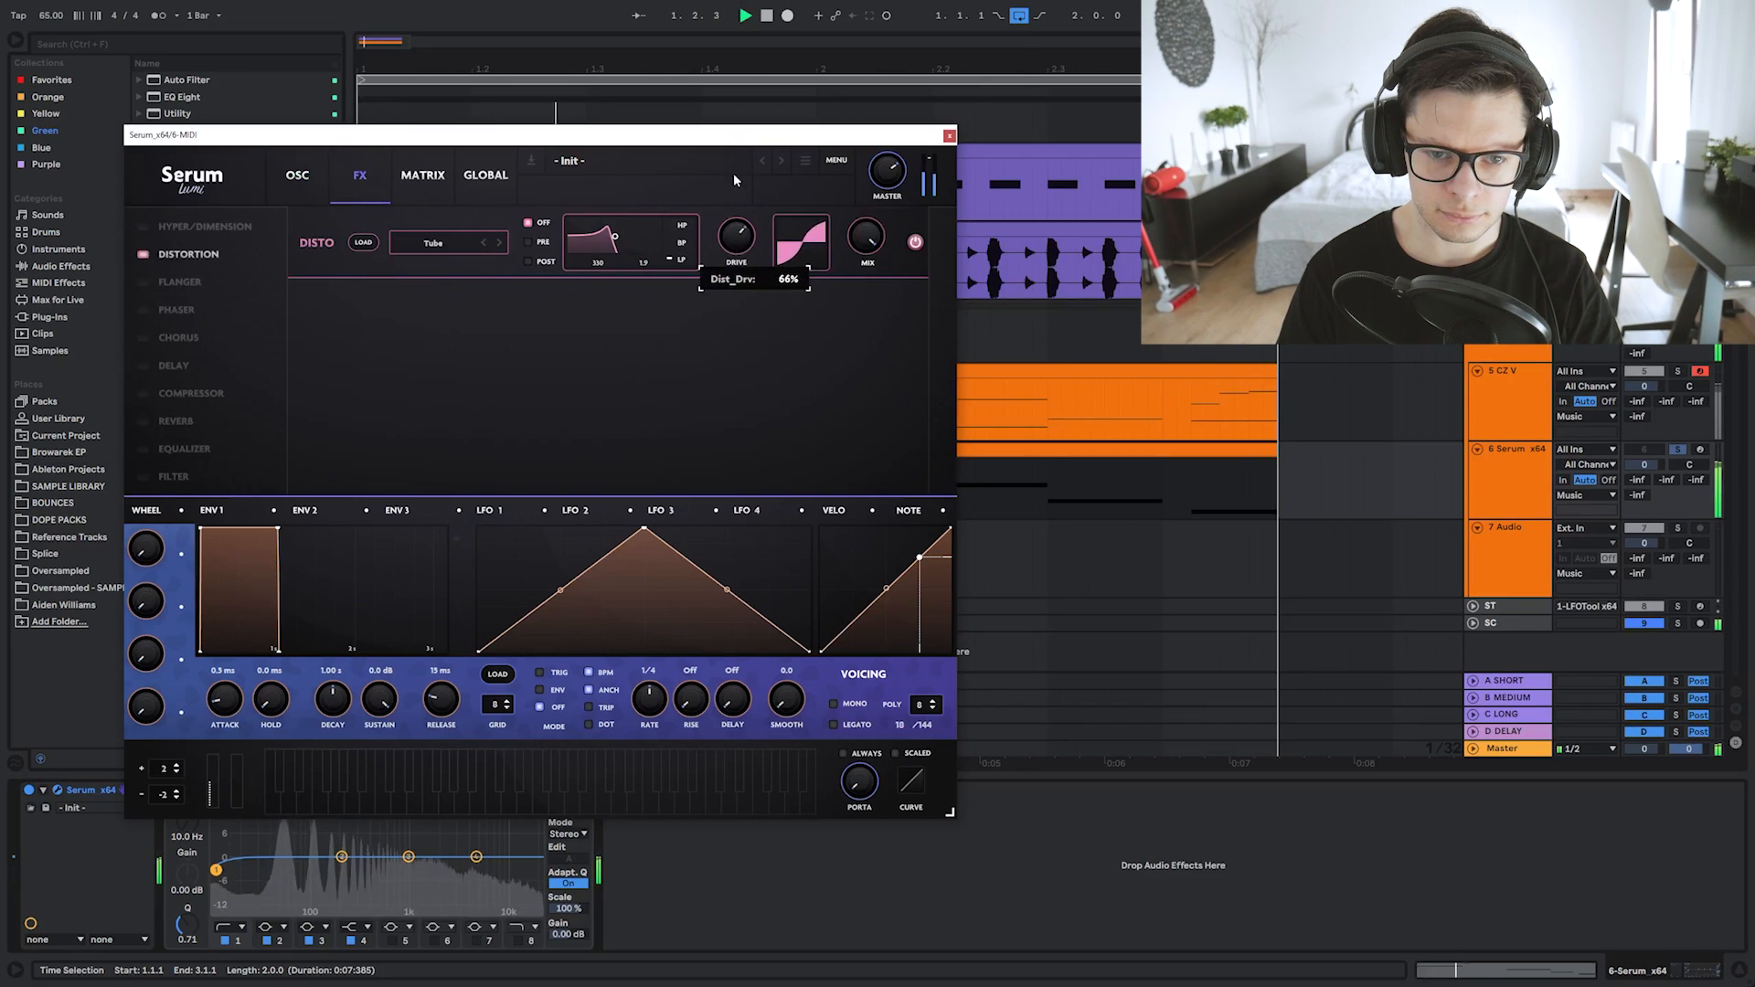
Enable Serum's noise oscillator with the J 60 sample and the sub oscillator without FX routing, and close the synth.
{"action": "left_click", "coordinate": [300, 175]}
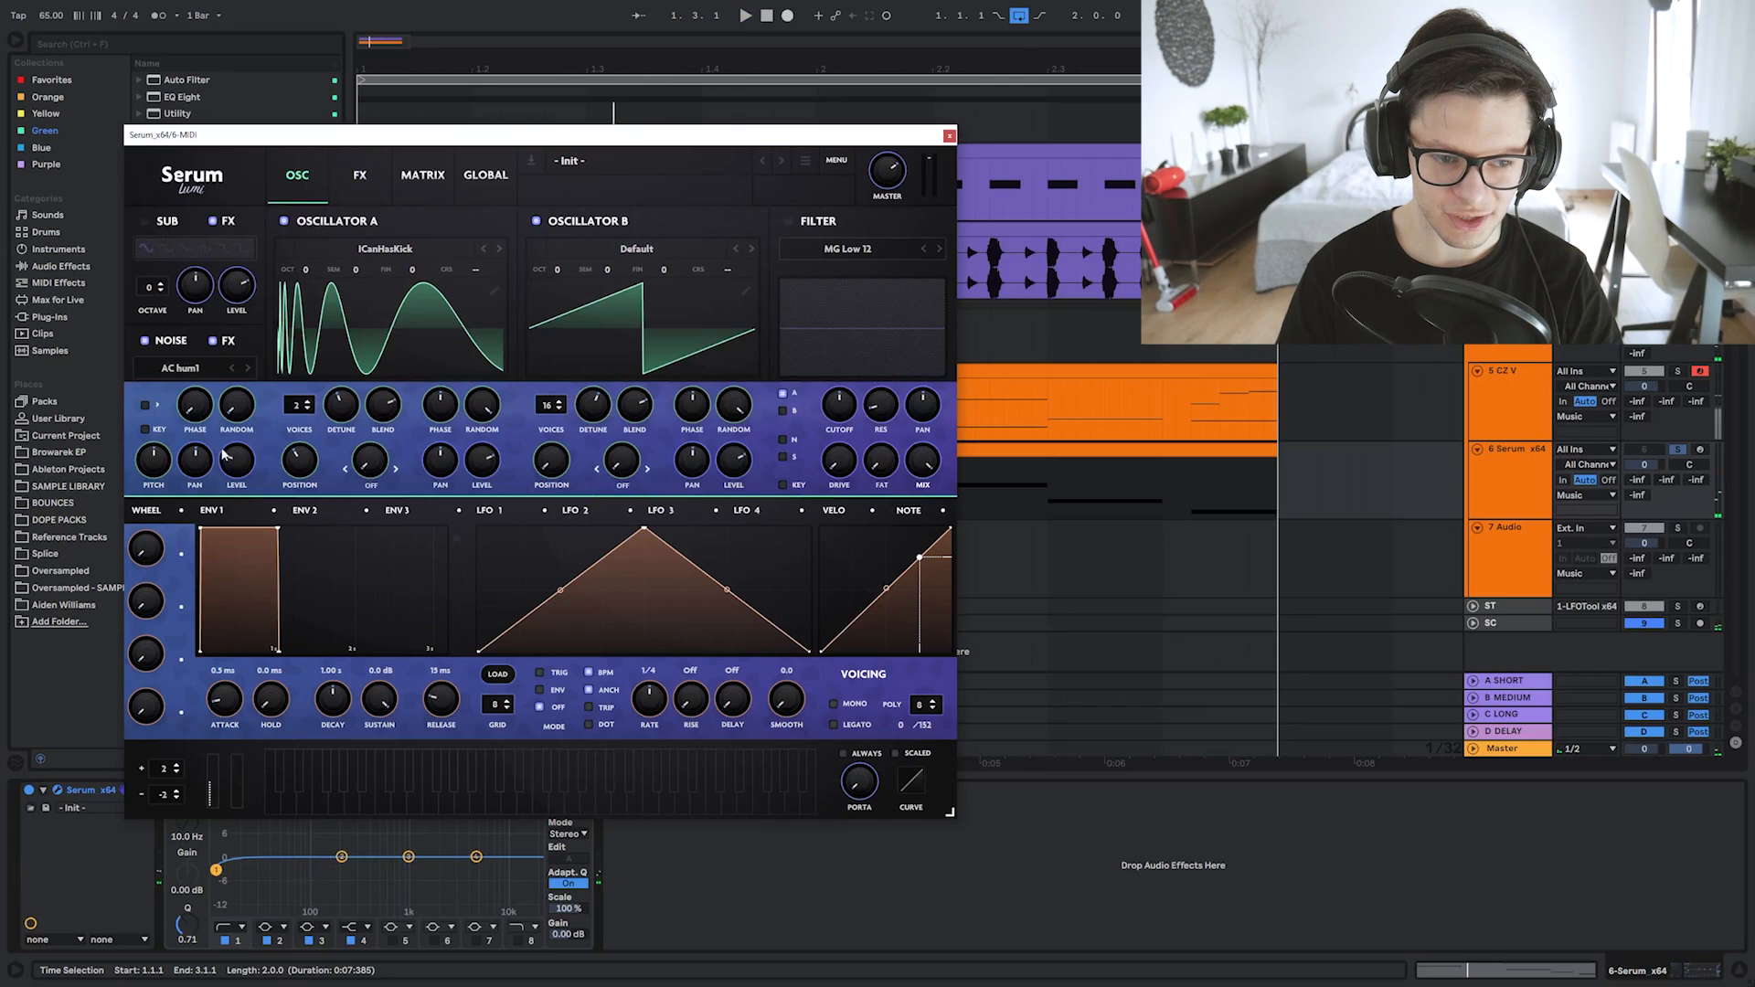
{"action": "key", "text": "space"}
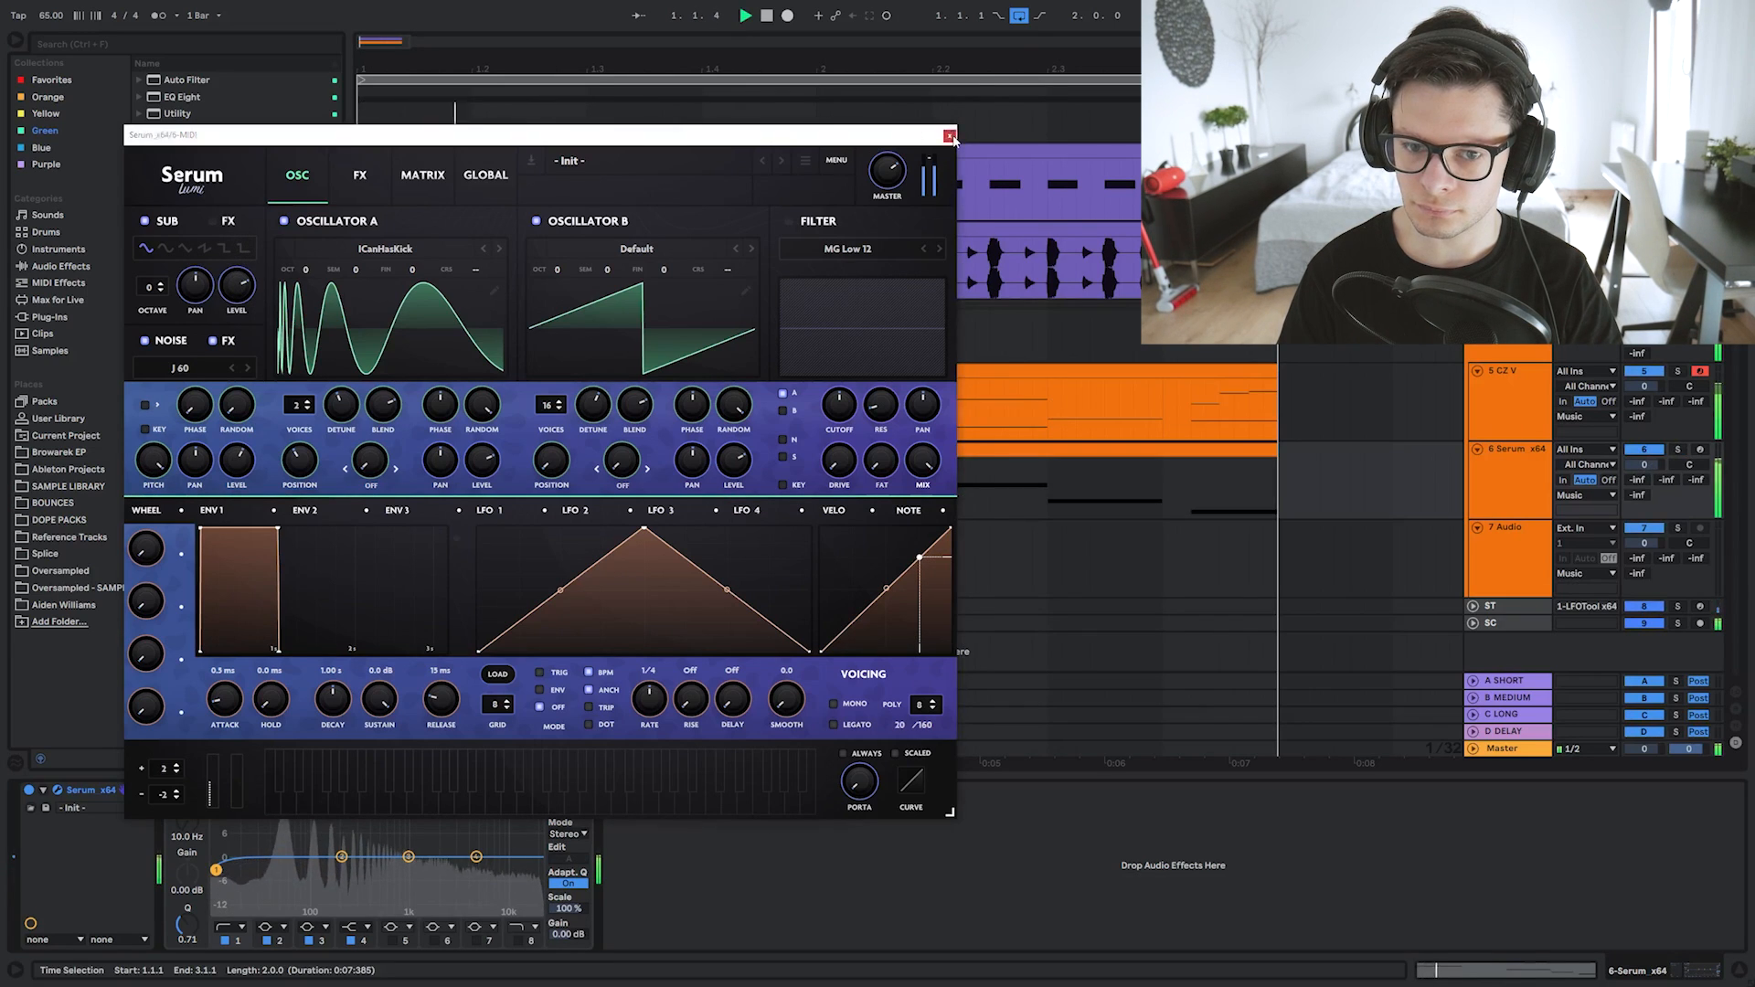
{"action": "left_click", "coordinate": [950, 136]}
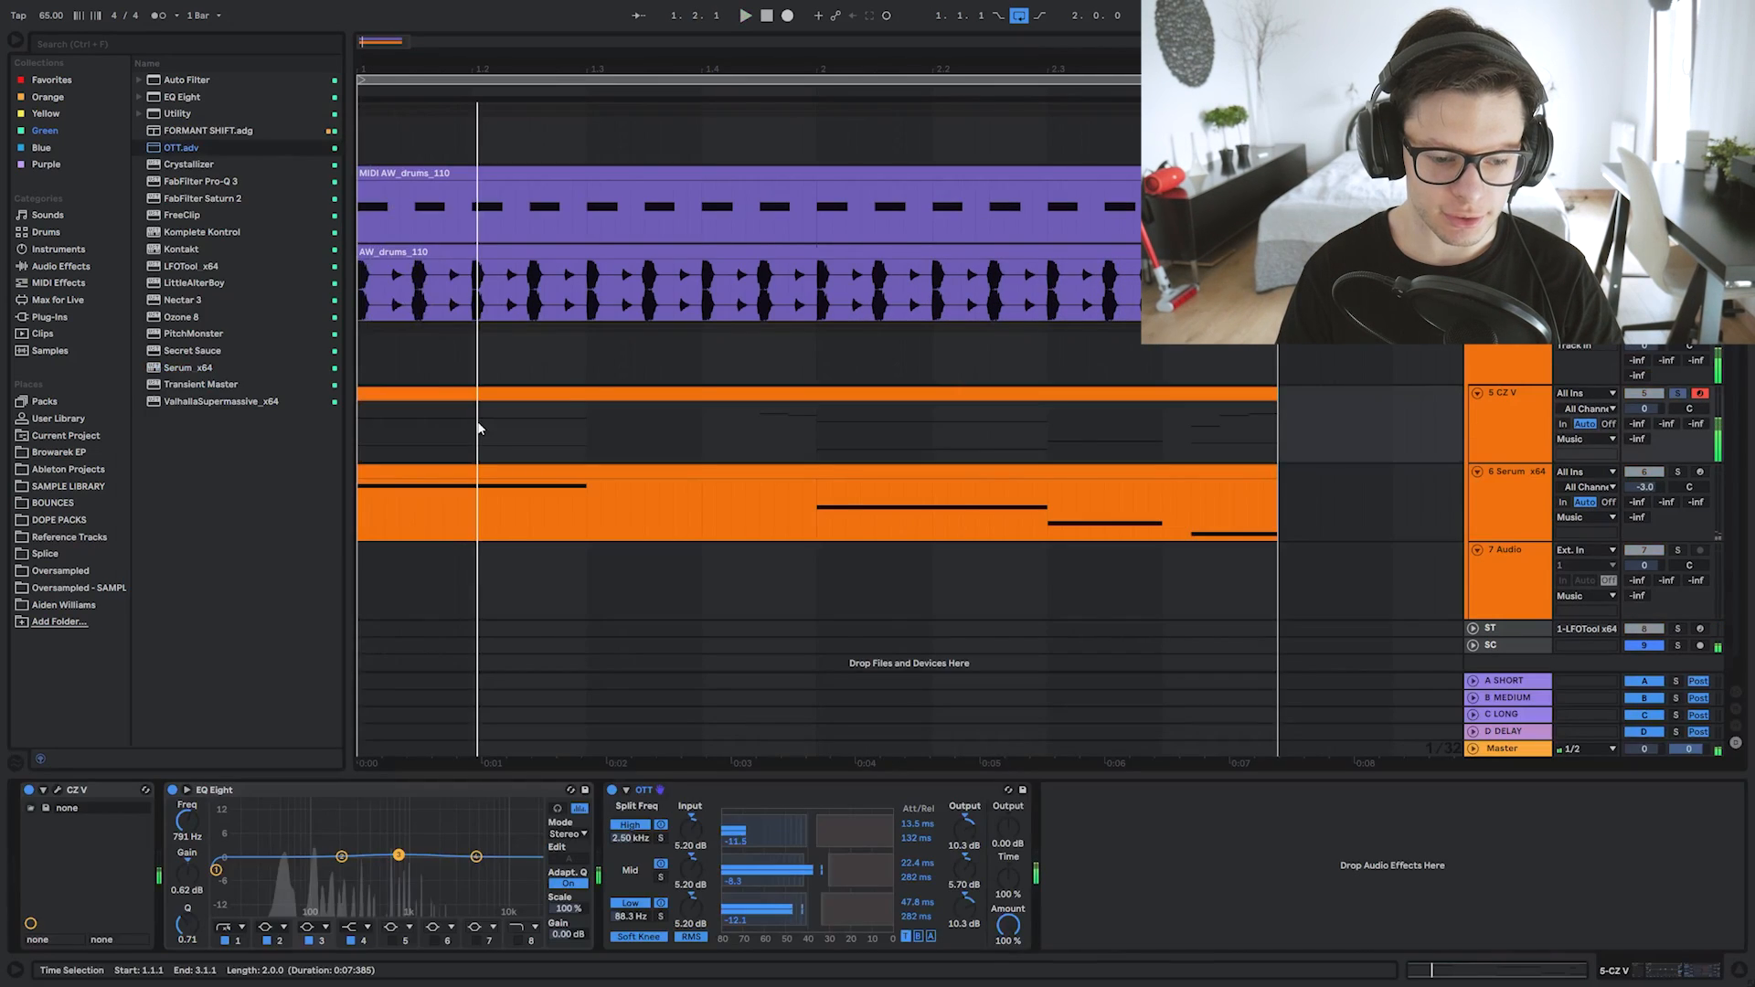
On the CZ V track, set OTT's Time to 1000% and Amount to 36%, and move EQ Eight's low cut to 97.9 Hz.
{"action": "left_click_drag", "start_coordinate": [1008, 880], "coordinate": [1009, 788]}
{"action": "key", "text": "space"}
{"action": "key", "text": "space"}
{"action": "key", "text": "space"}
{"action": "mouse_move", "coordinate": [1008, 926]}
{"action": "left_mouse_down"}
{"action": "mouse_move", "coordinate": [1009, 983]}
{"action": "mouse_move", "coordinate": [1009, 914]}
{"action": "left_mouse_up"}
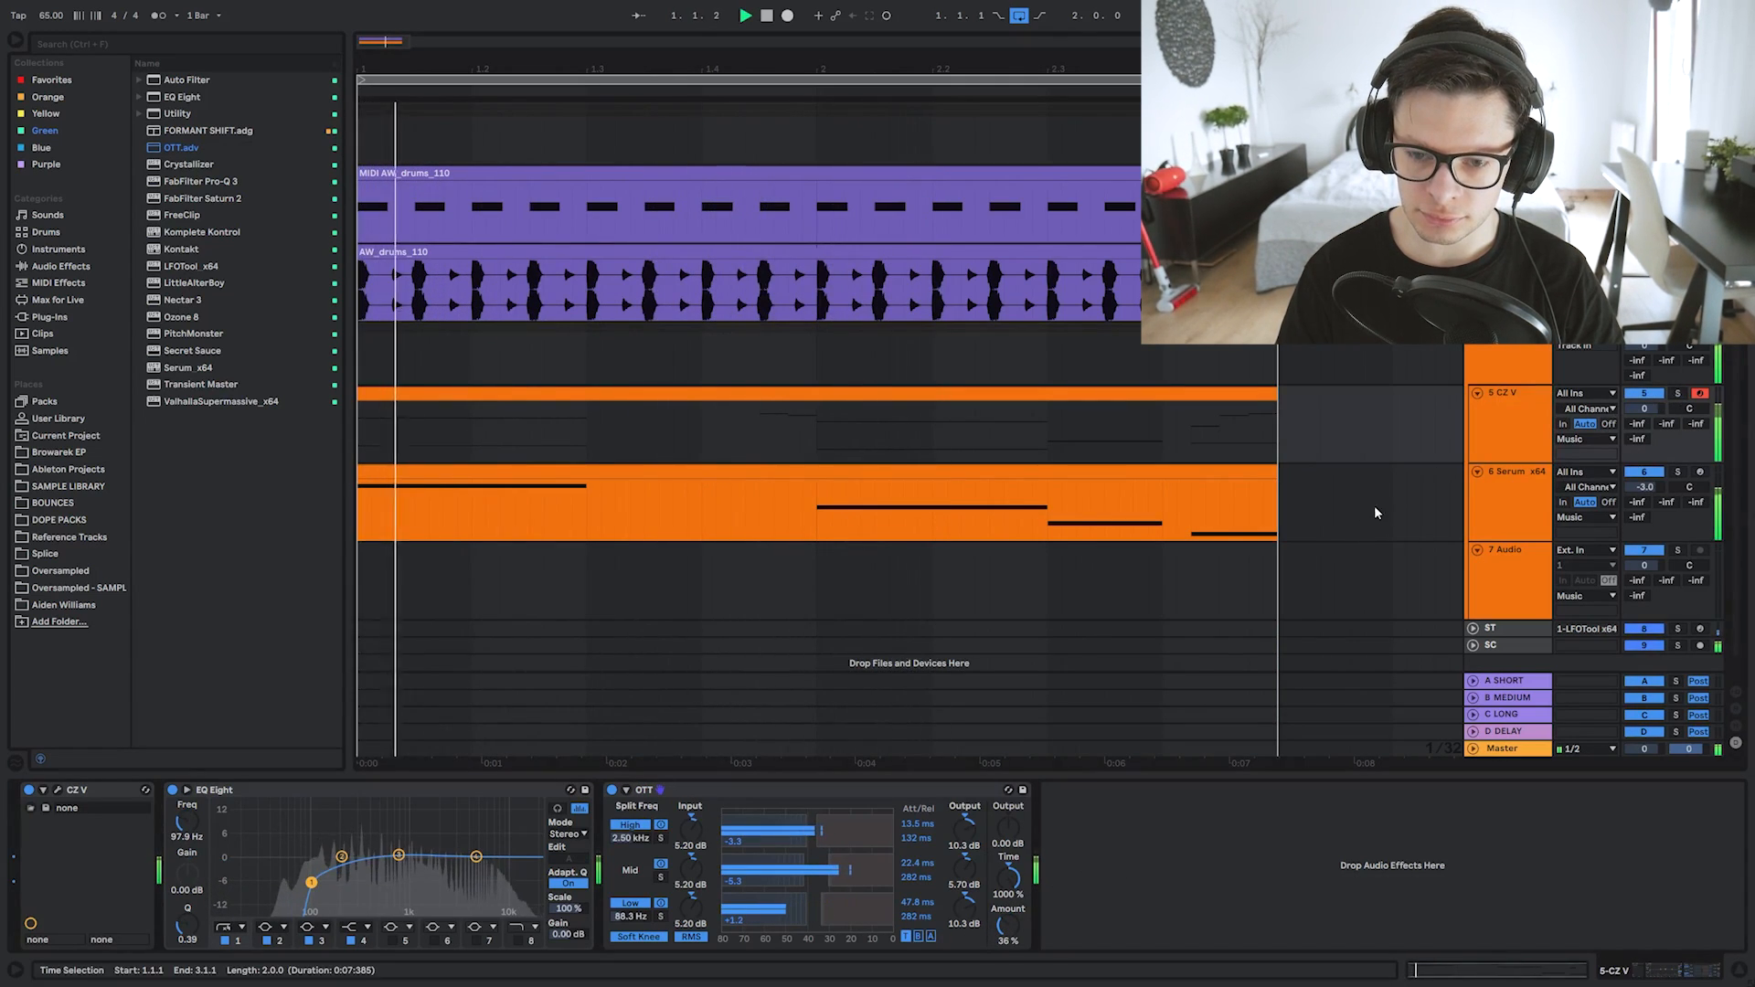
Set the track volumes to -5.0 dB for Serum and 1.8 dB for CZ V, and remove the bass notes from the CZ V clip.
{"action": "left_click_drag", "start_coordinate": [1645, 487], "coordinate": [1645, 495]}
{"action": "left_click_drag", "start_coordinate": [1644, 409], "coordinate": [1644, 398]}
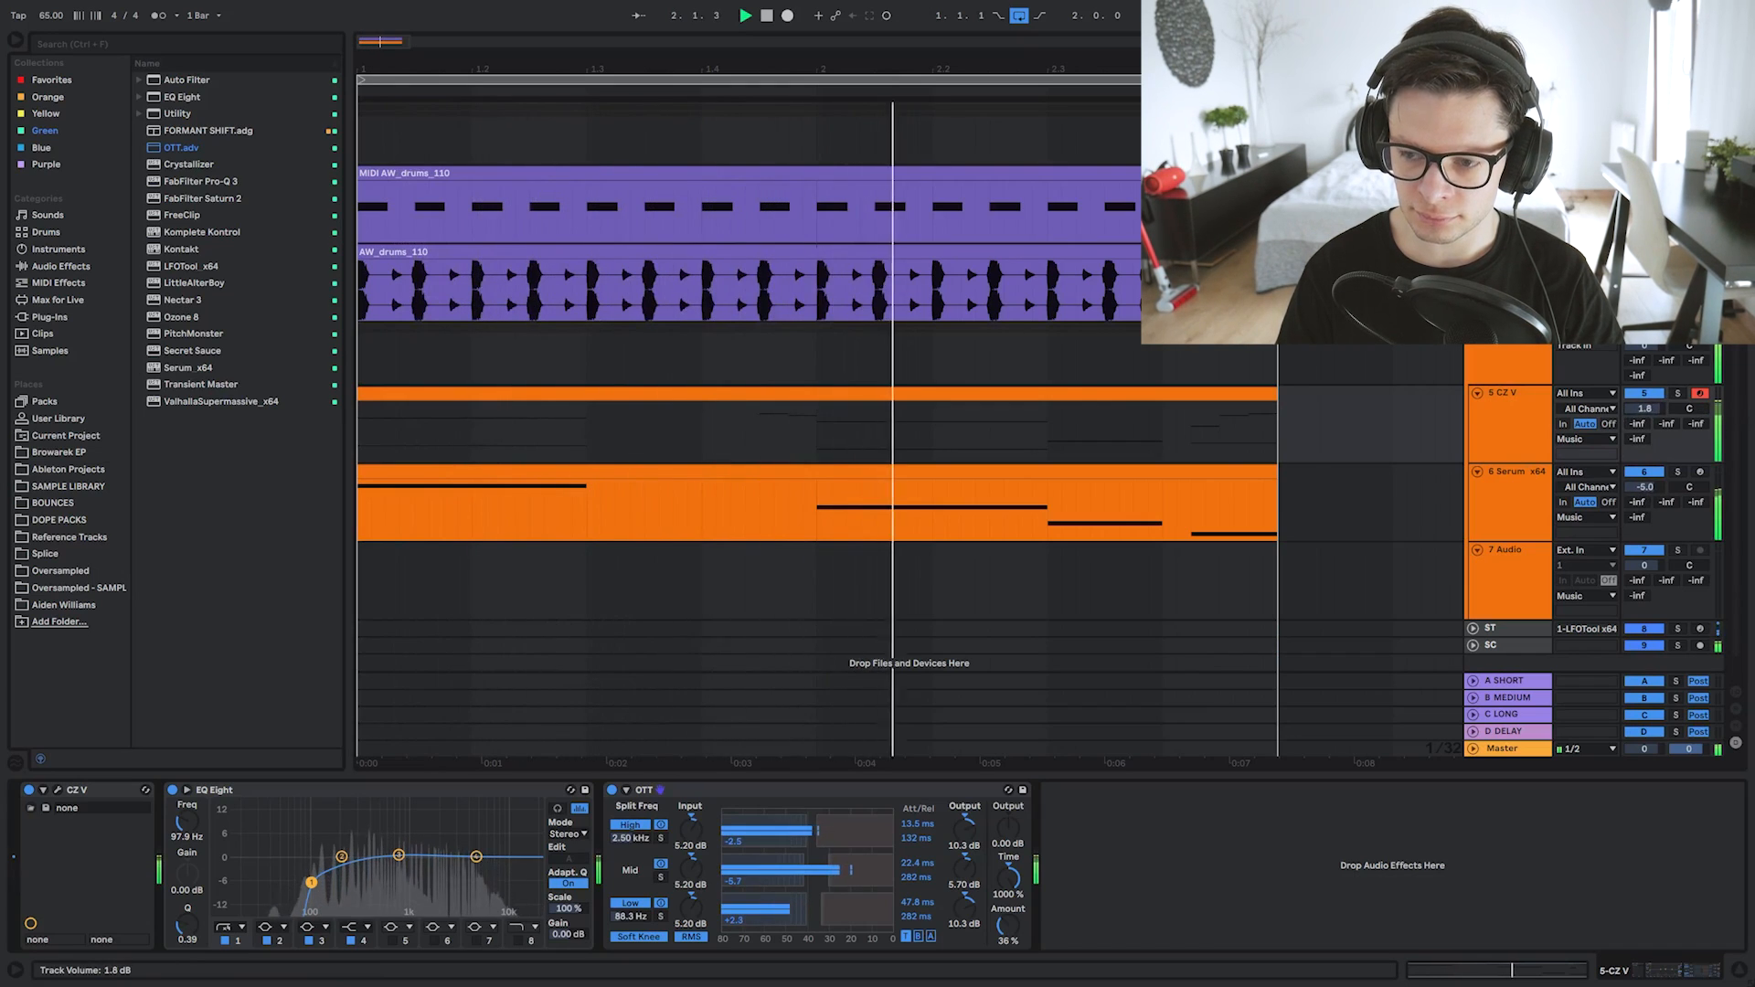
{"action": "left_click", "coordinate": [1526, 431]}
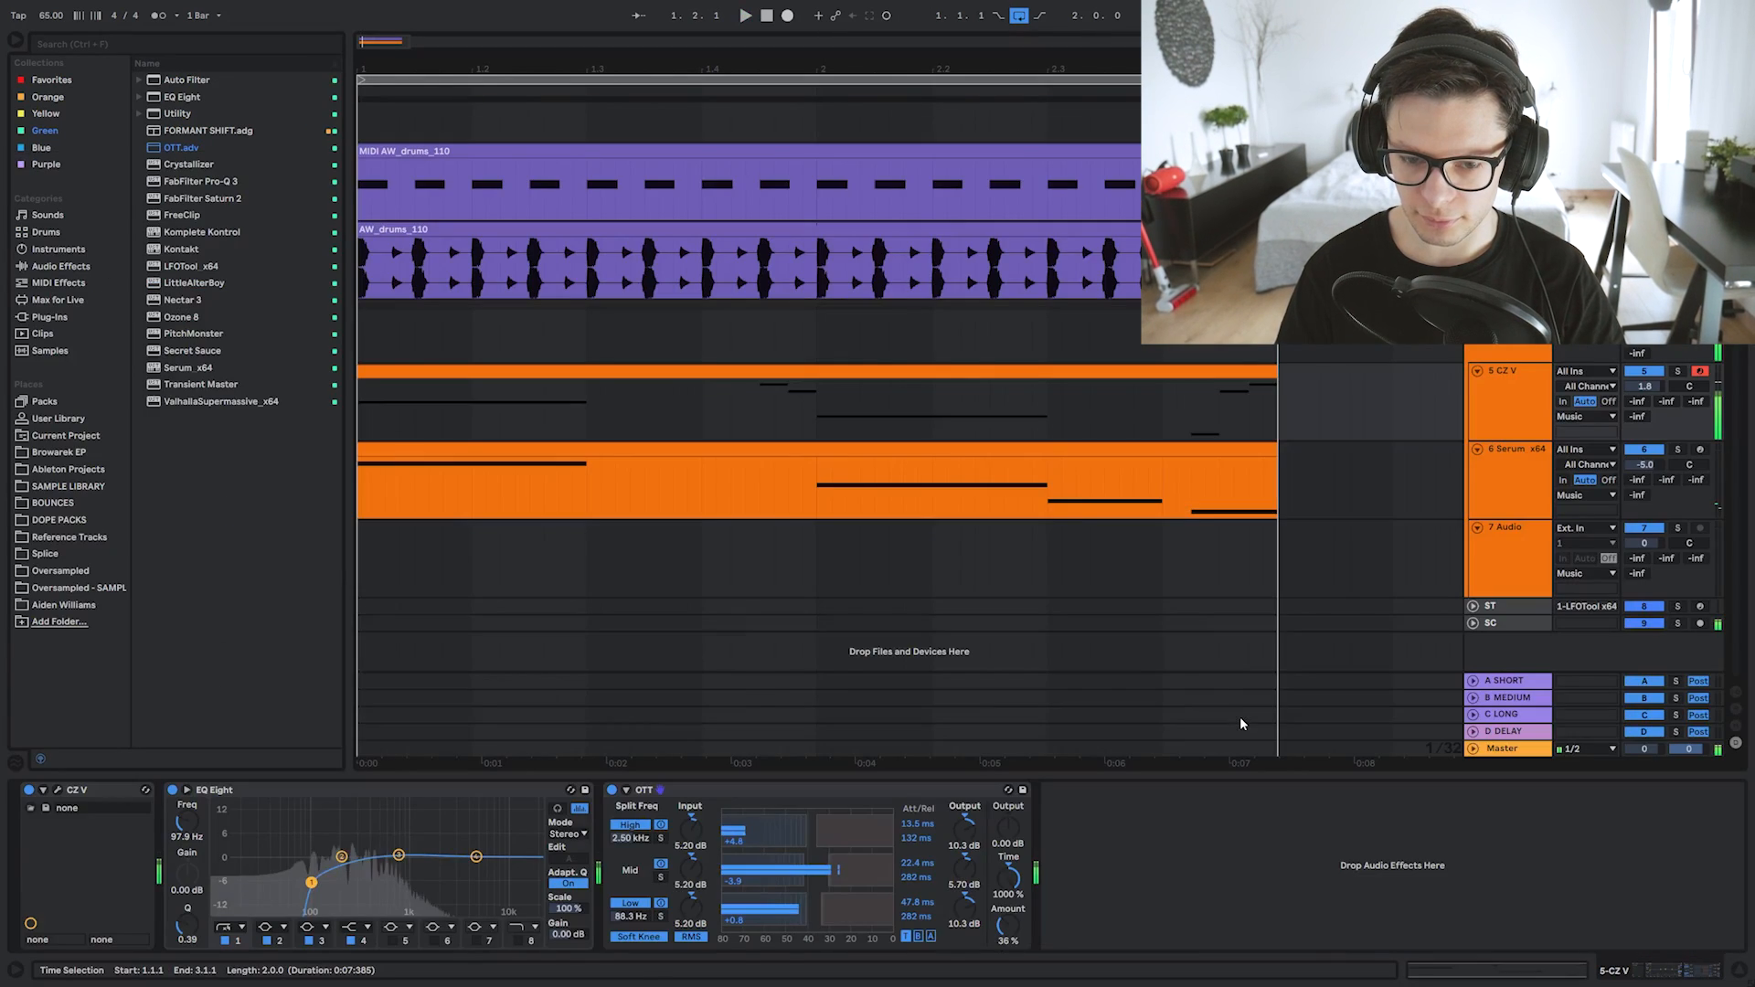
Duplicate the CZ V track and reduce the copy's clip to a single note held across both bars.
{"action": "key", "text": "space"}
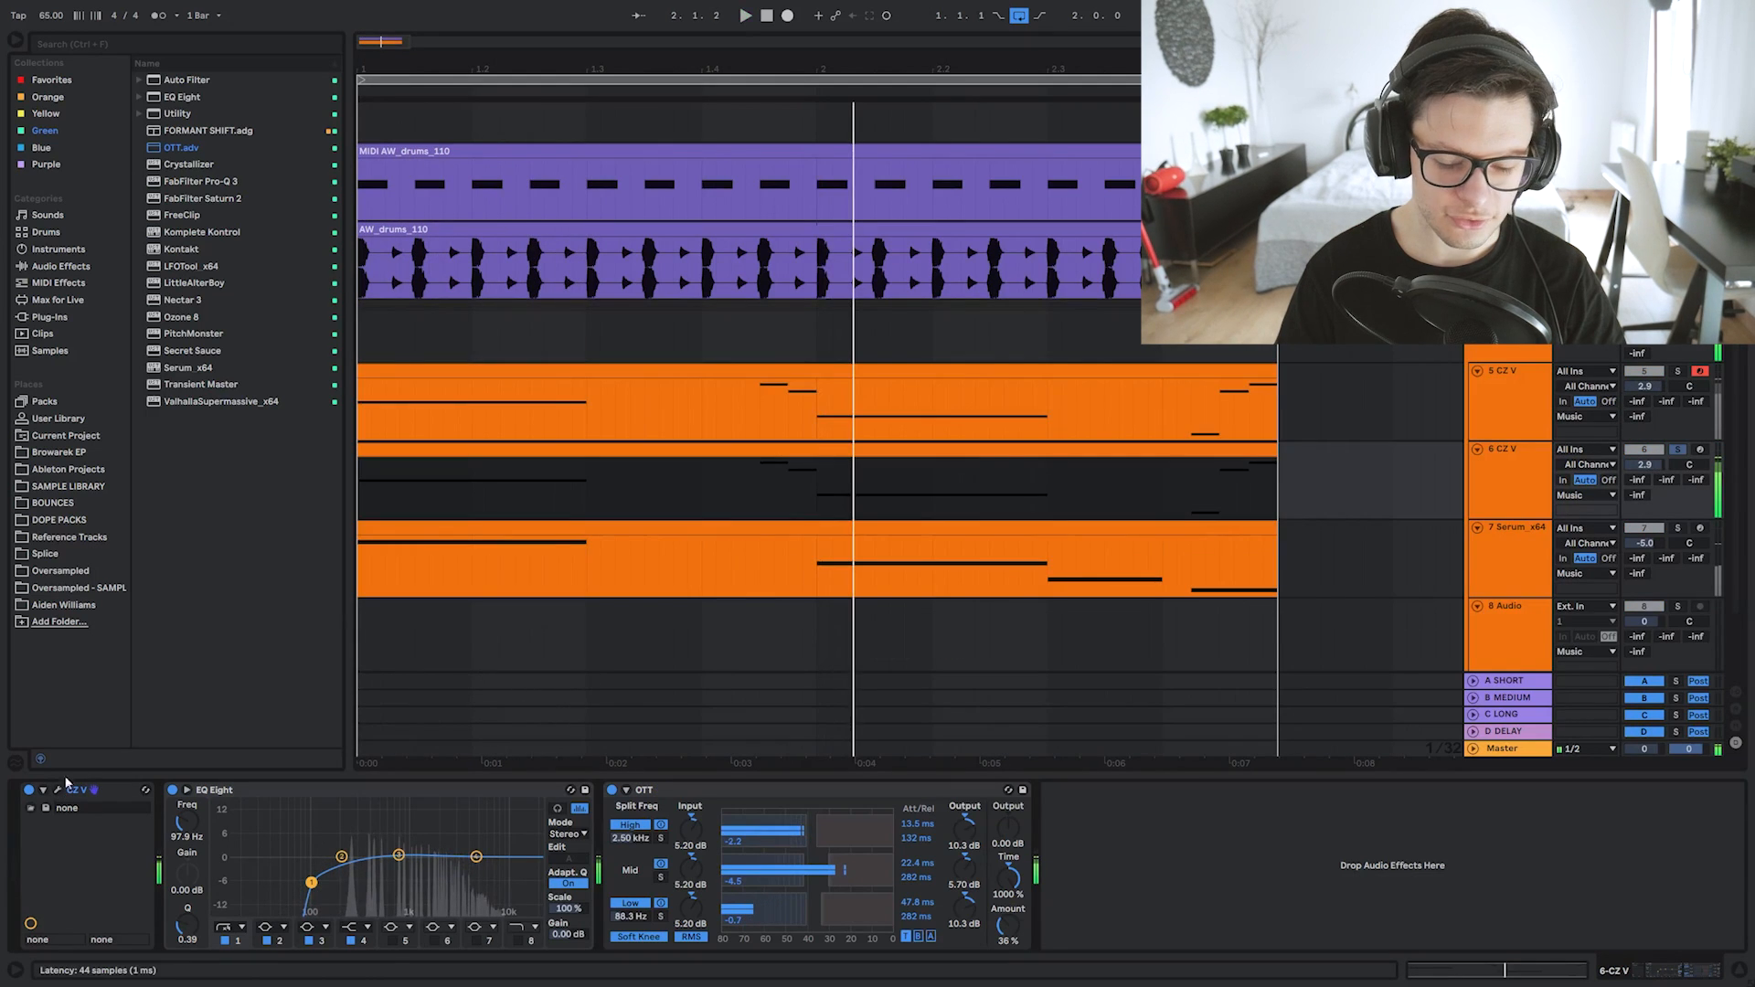
{"action": "left_click", "coordinate": [58, 789]}
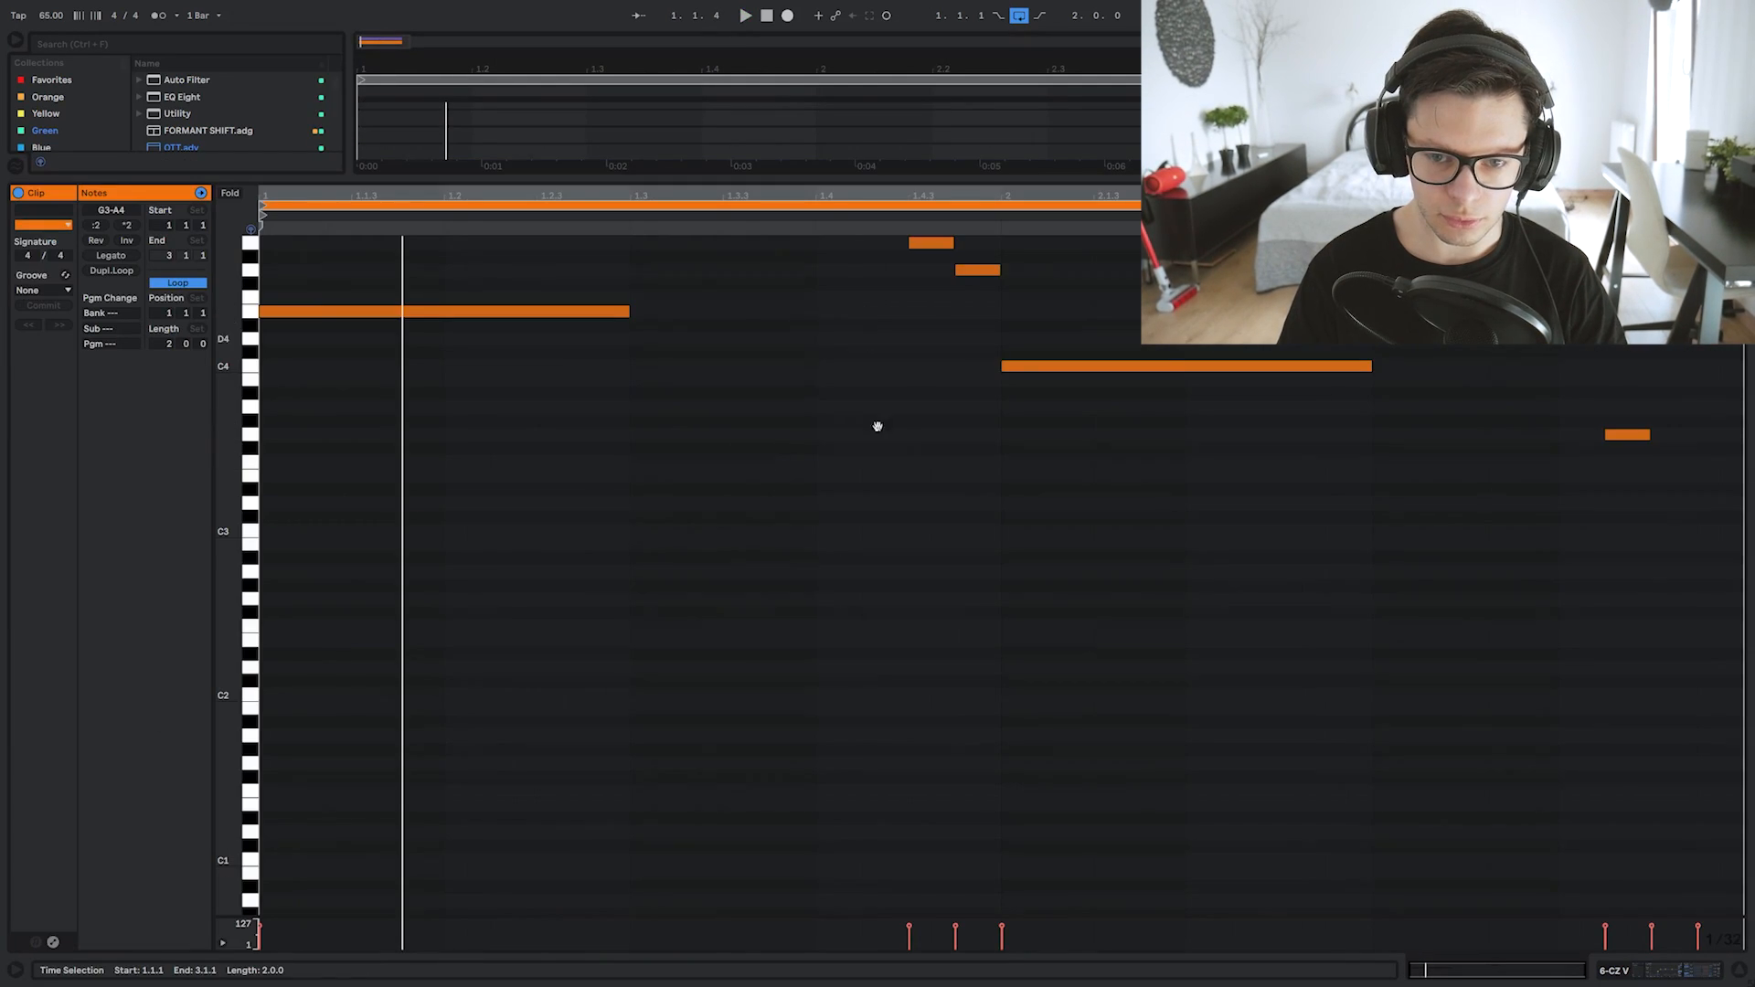
{"action": "left_click_drag", "start_coordinate": [878, 427], "coordinate": [878, 612]}
{"action": "left_click_drag", "start_coordinate": [930, 306], "coordinate": [1710, 640]}
{"action": "key", "text": "Delete"}
{"action": "left_click_drag", "start_coordinate": [629, 495], "coordinate": [1750, 480]}
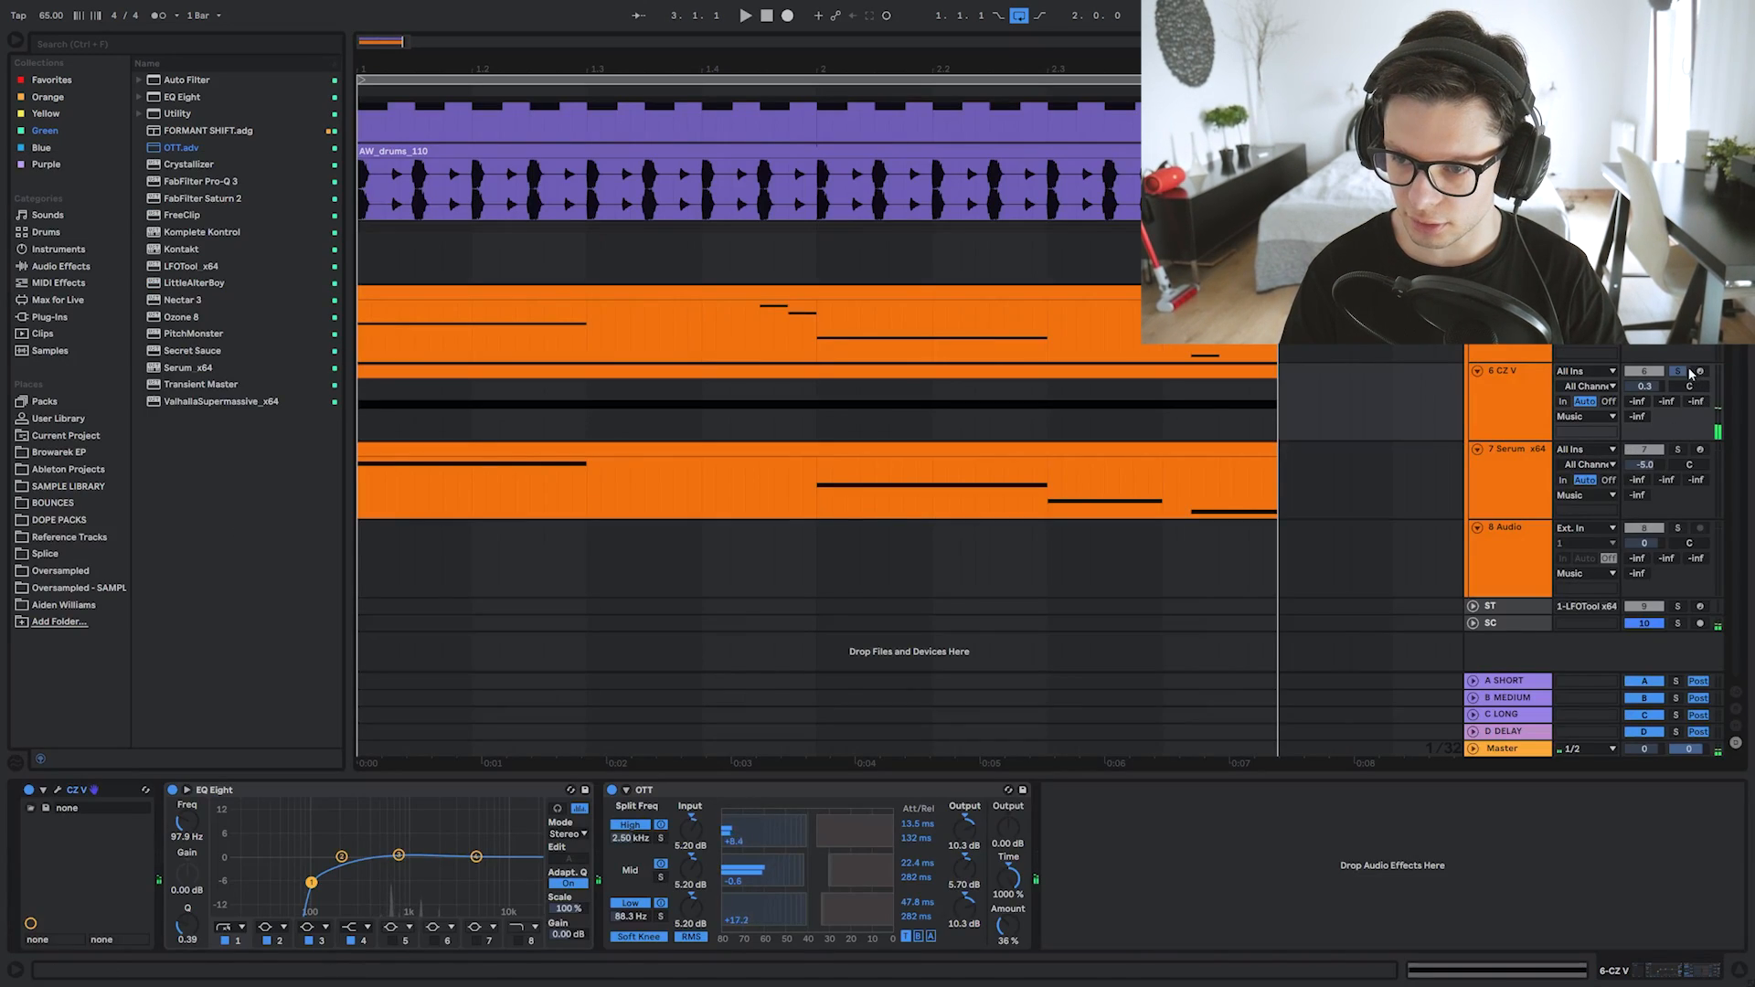
Set the duplicated CZ V track's volume to -5.5 dB and add PitchMonster with the Big Chorus preset to it.
{"action": "left_click_drag", "start_coordinate": [1645, 387], "coordinate": [1645, 420]}
{"action": "double_click", "coordinate": [1046, 370]}
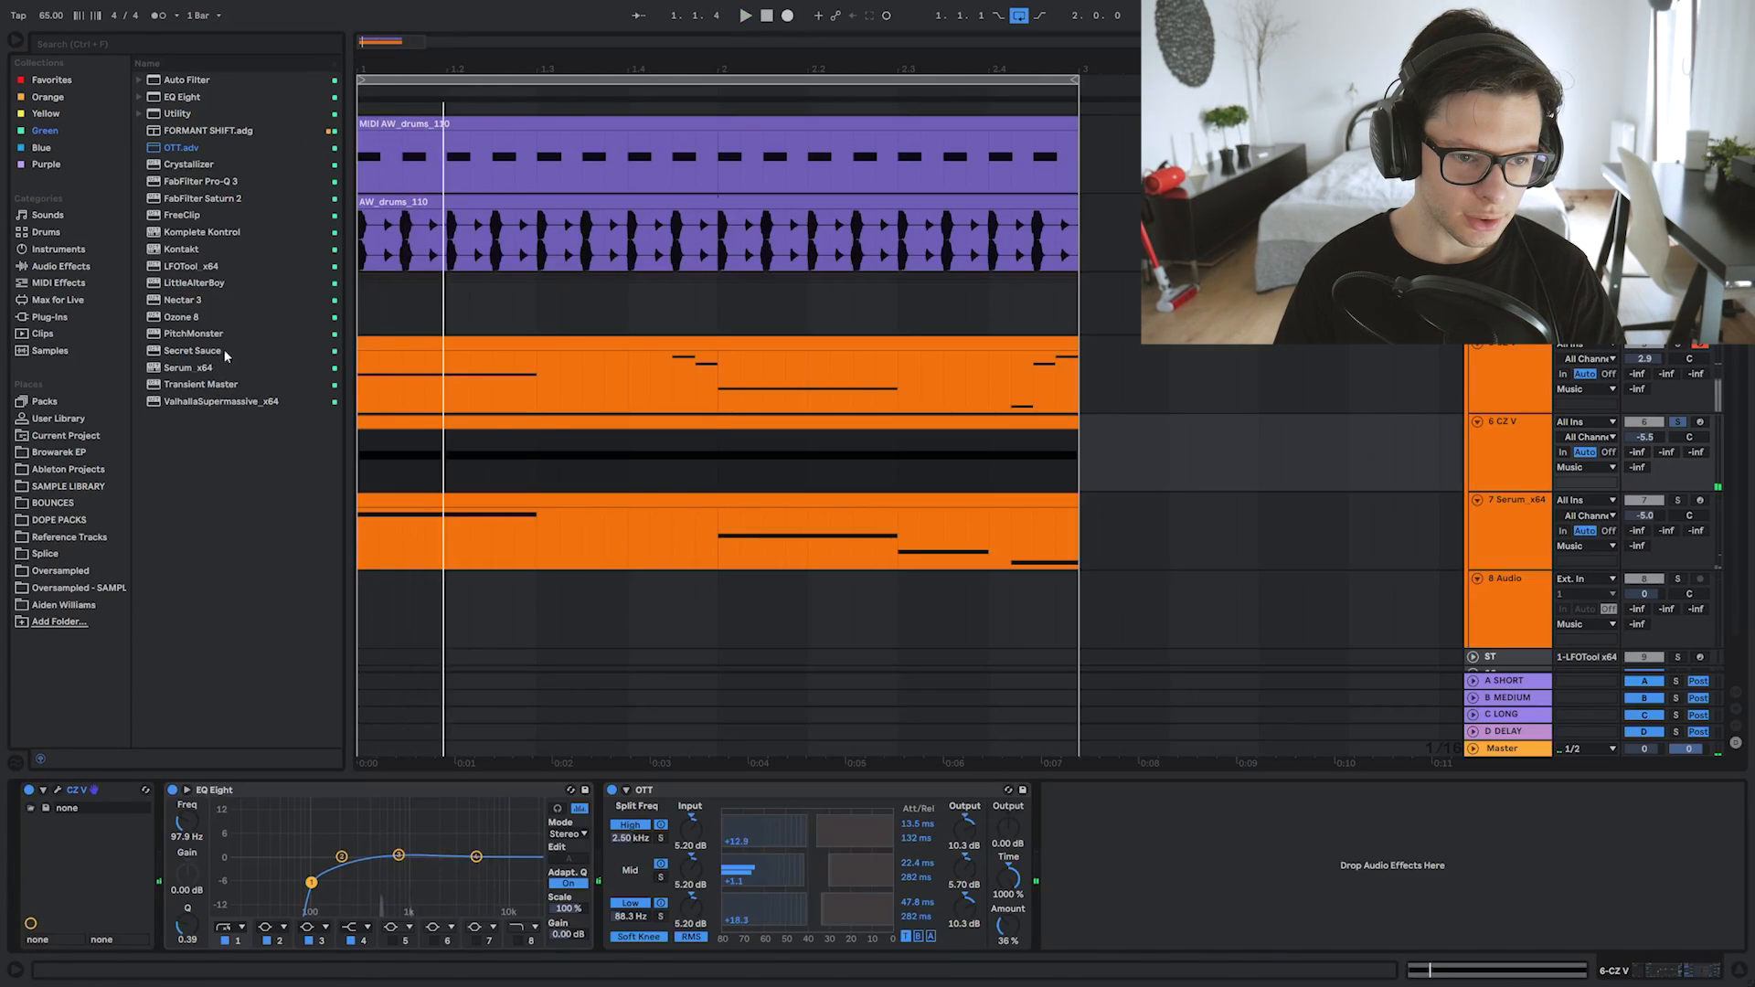
{"action": "left_click", "coordinate": [265, 331]}
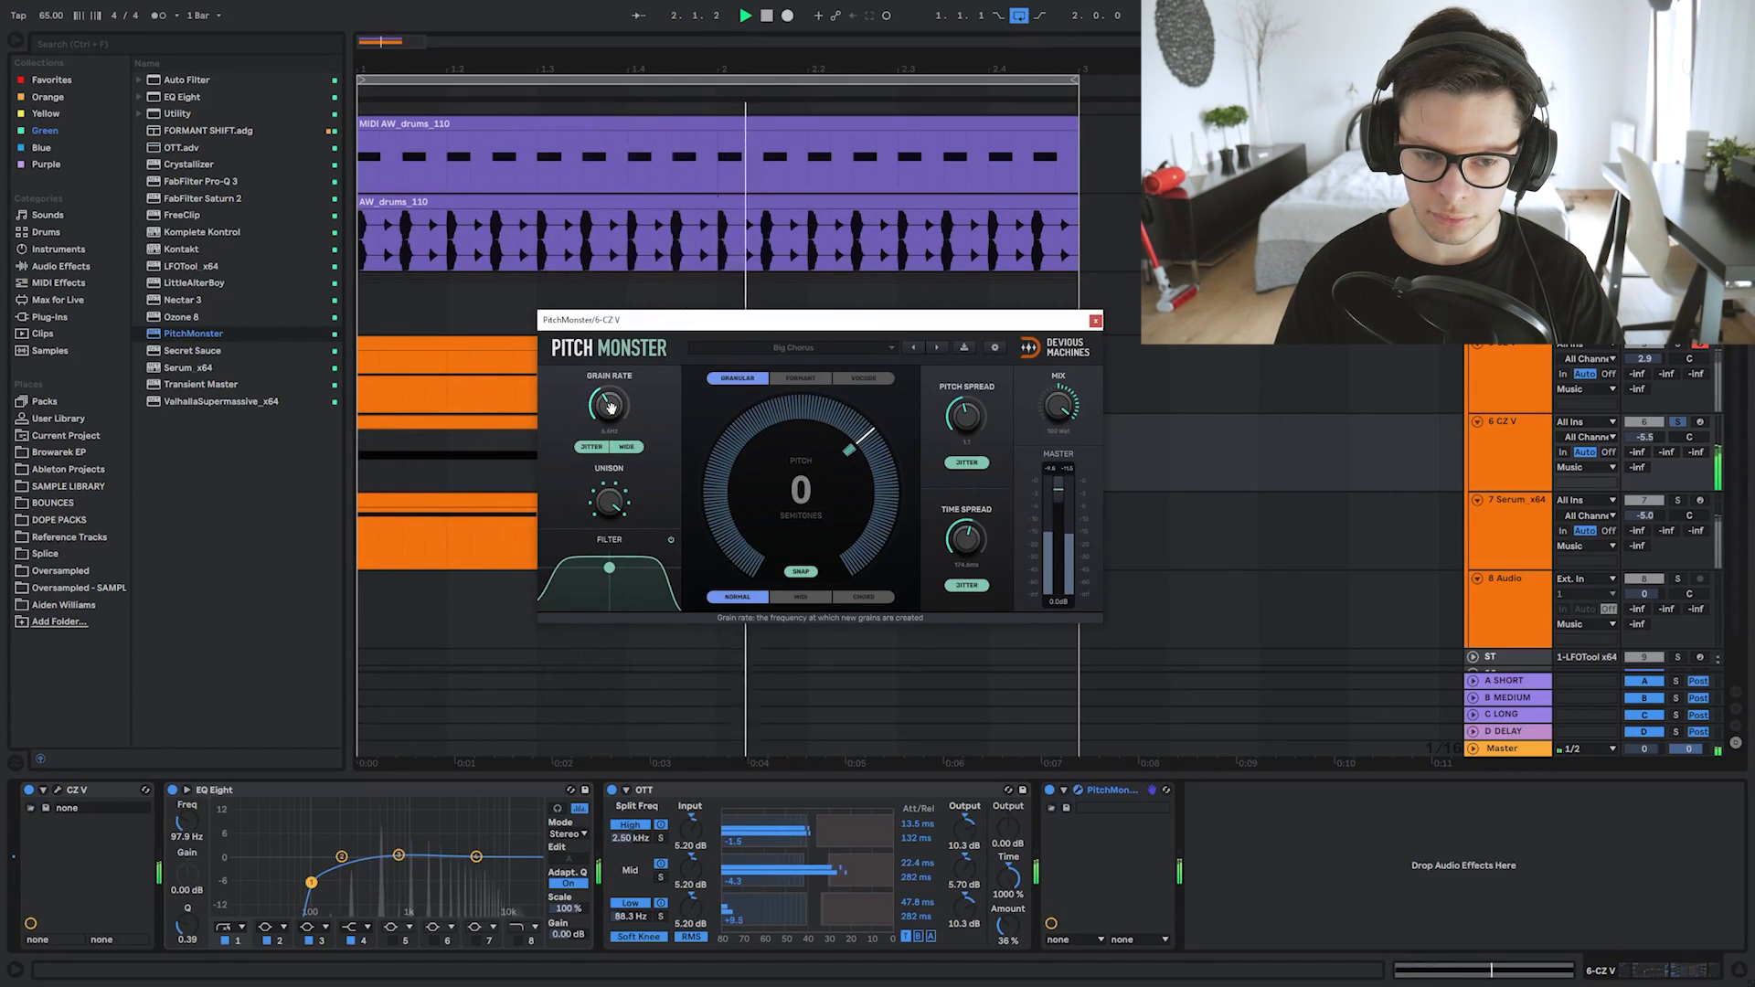
{"action": "left_click", "coordinate": [1678, 423]}
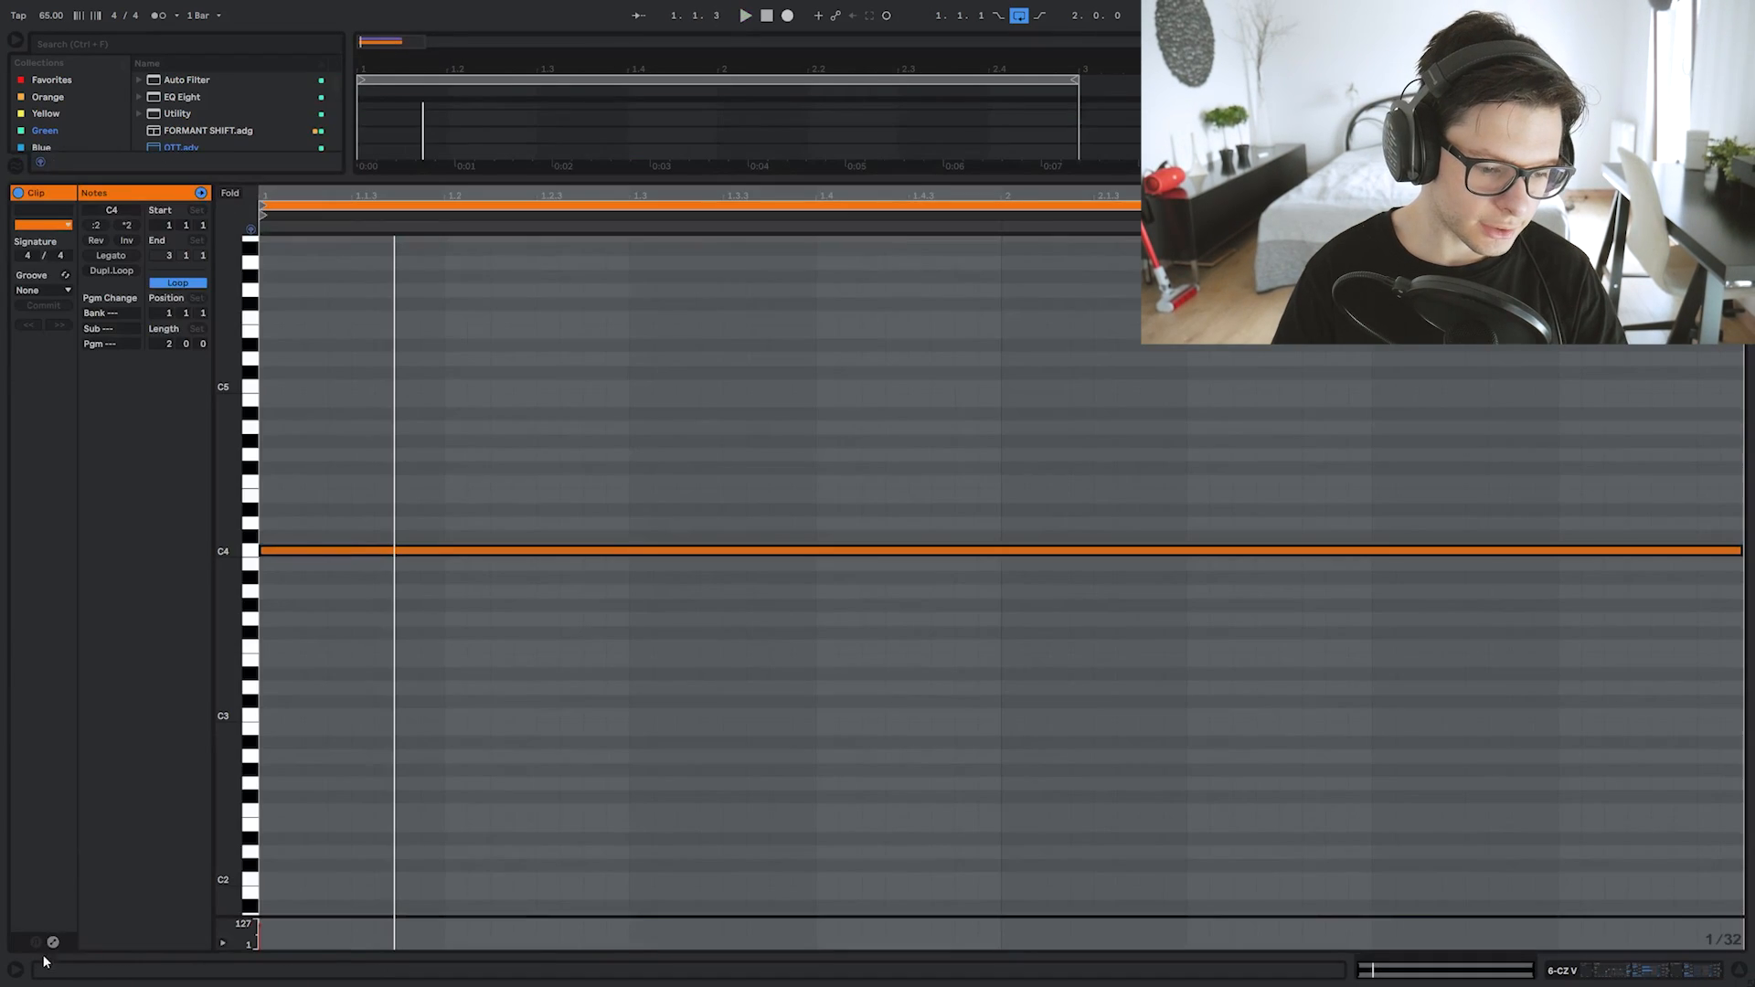
Draw a pitch bend envelope in the sustained-note clip, peaking at 4302 mid bar 1 and dipping below zero mid bar 2.
{"action": "left_click", "coordinate": [53, 942]}
{"action": "left_click", "coordinate": [260, 211]}
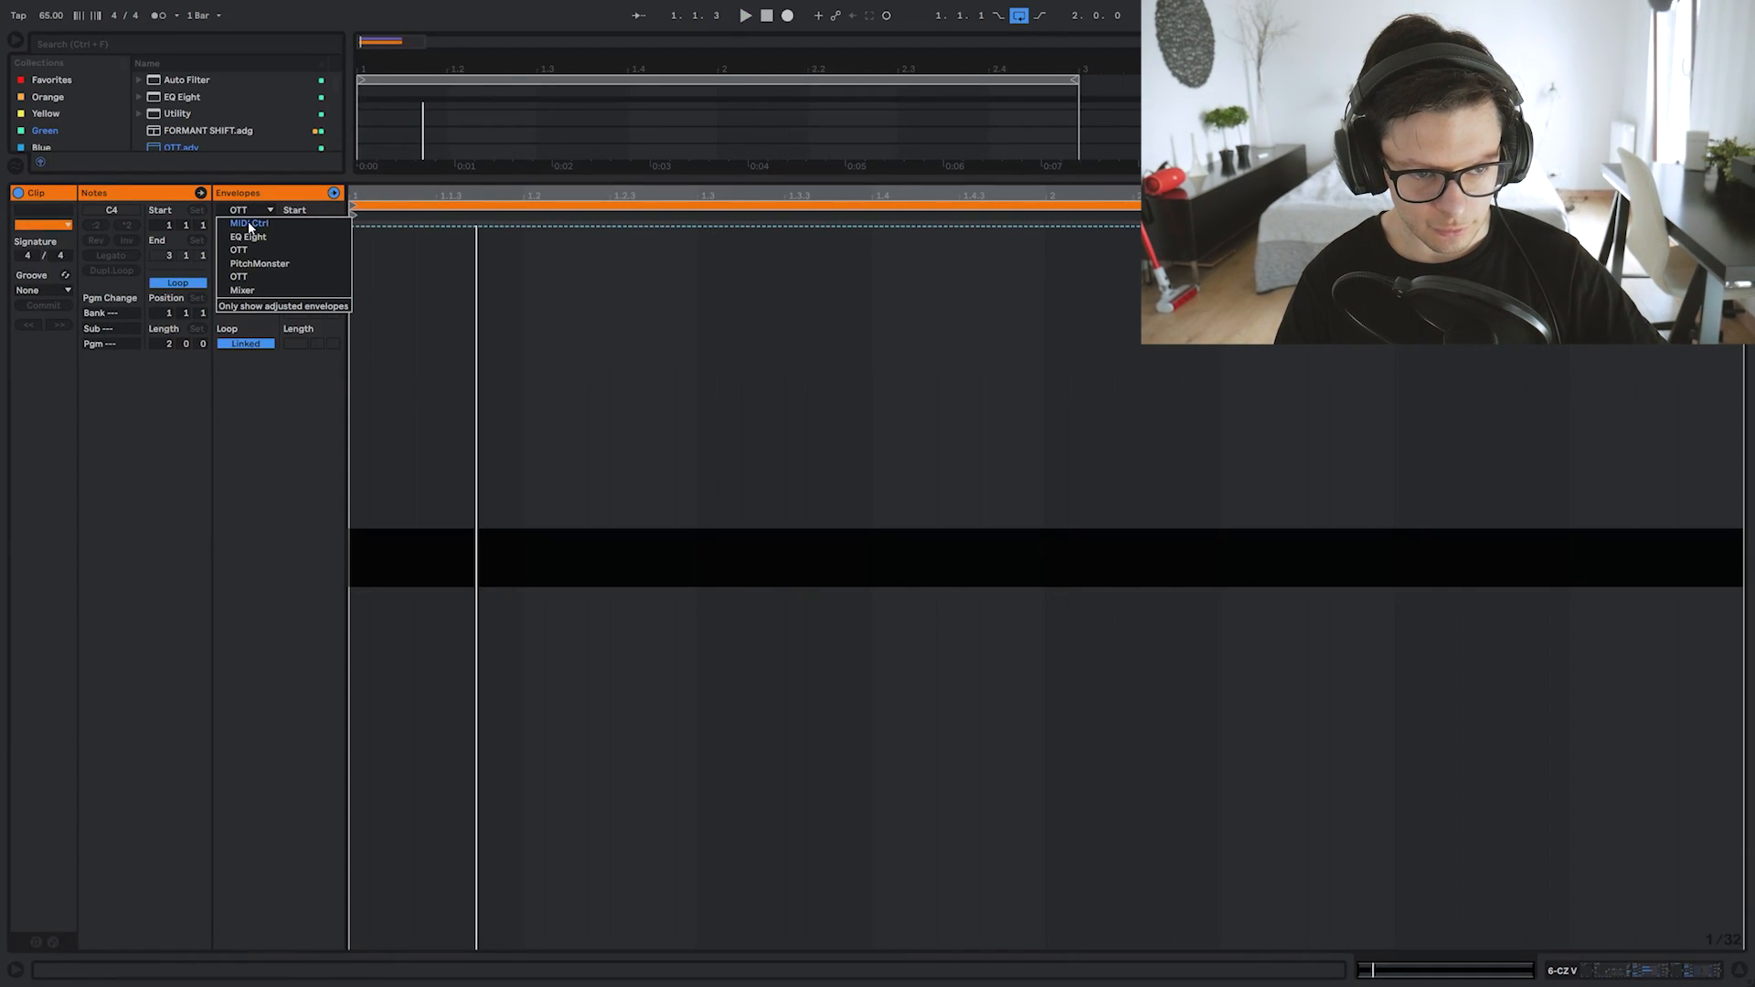
{"action": "left_click", "coordinate": [249, 224]}
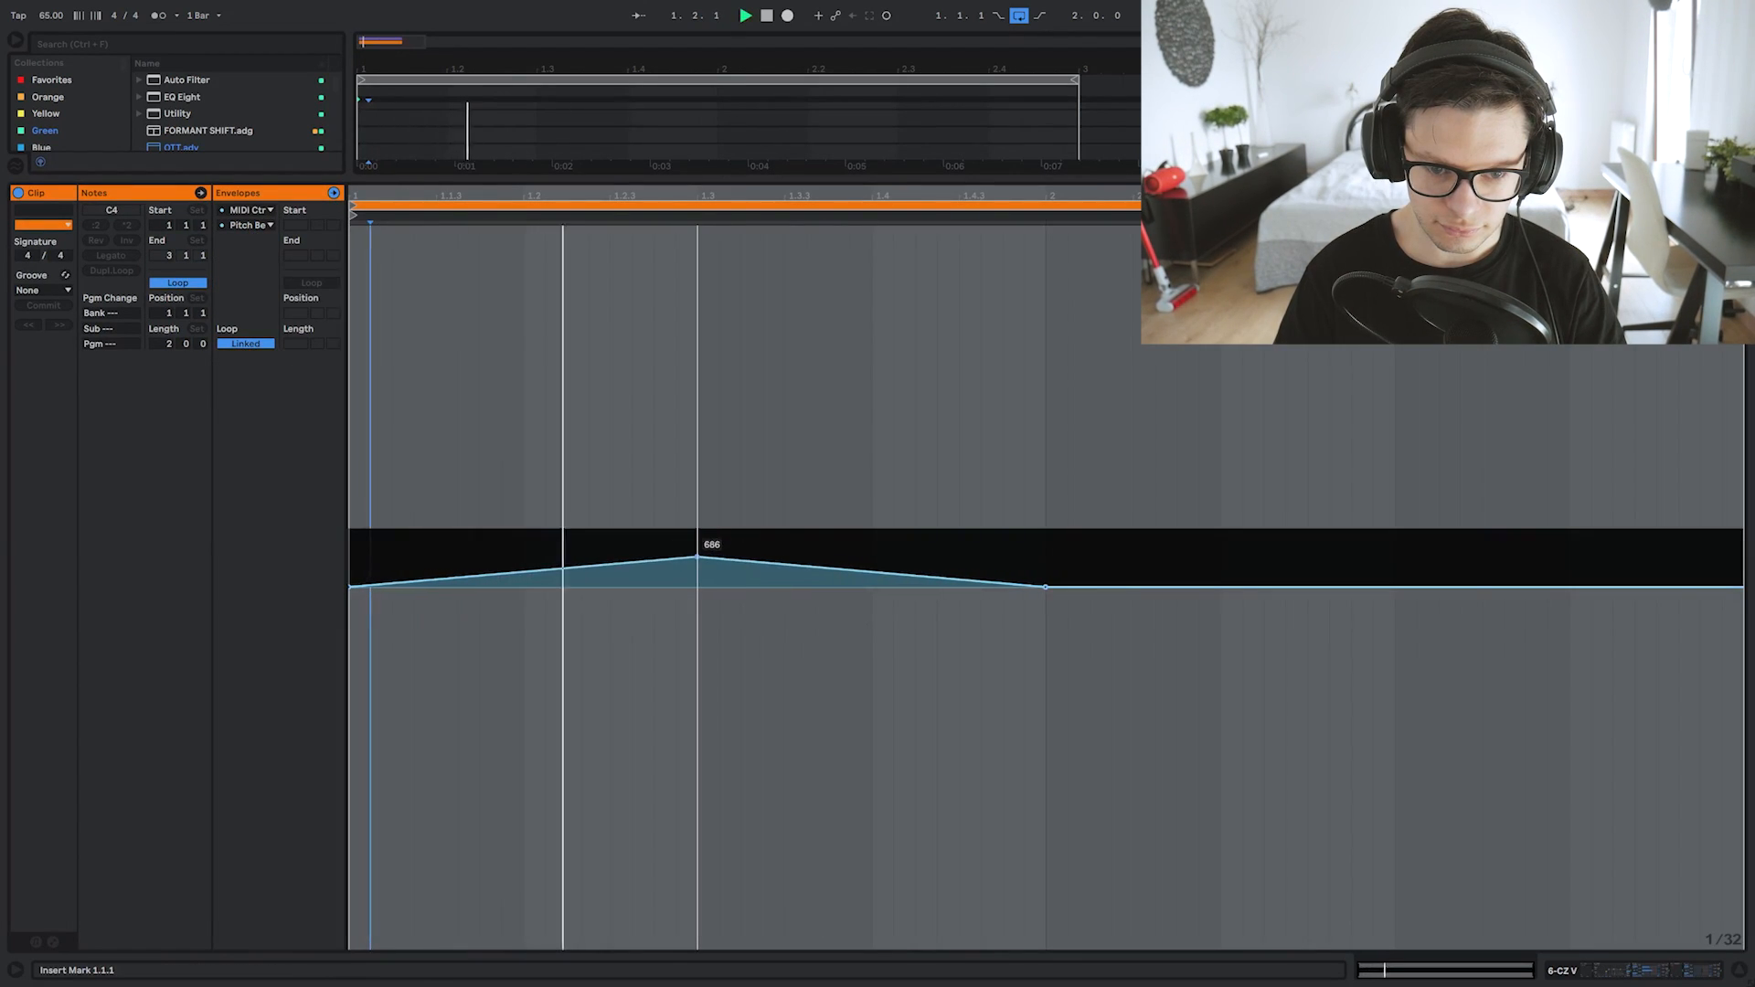
{"action": "left_click_drag", "start_coordinate": [698, 556], "coordinate": [697, 507]}
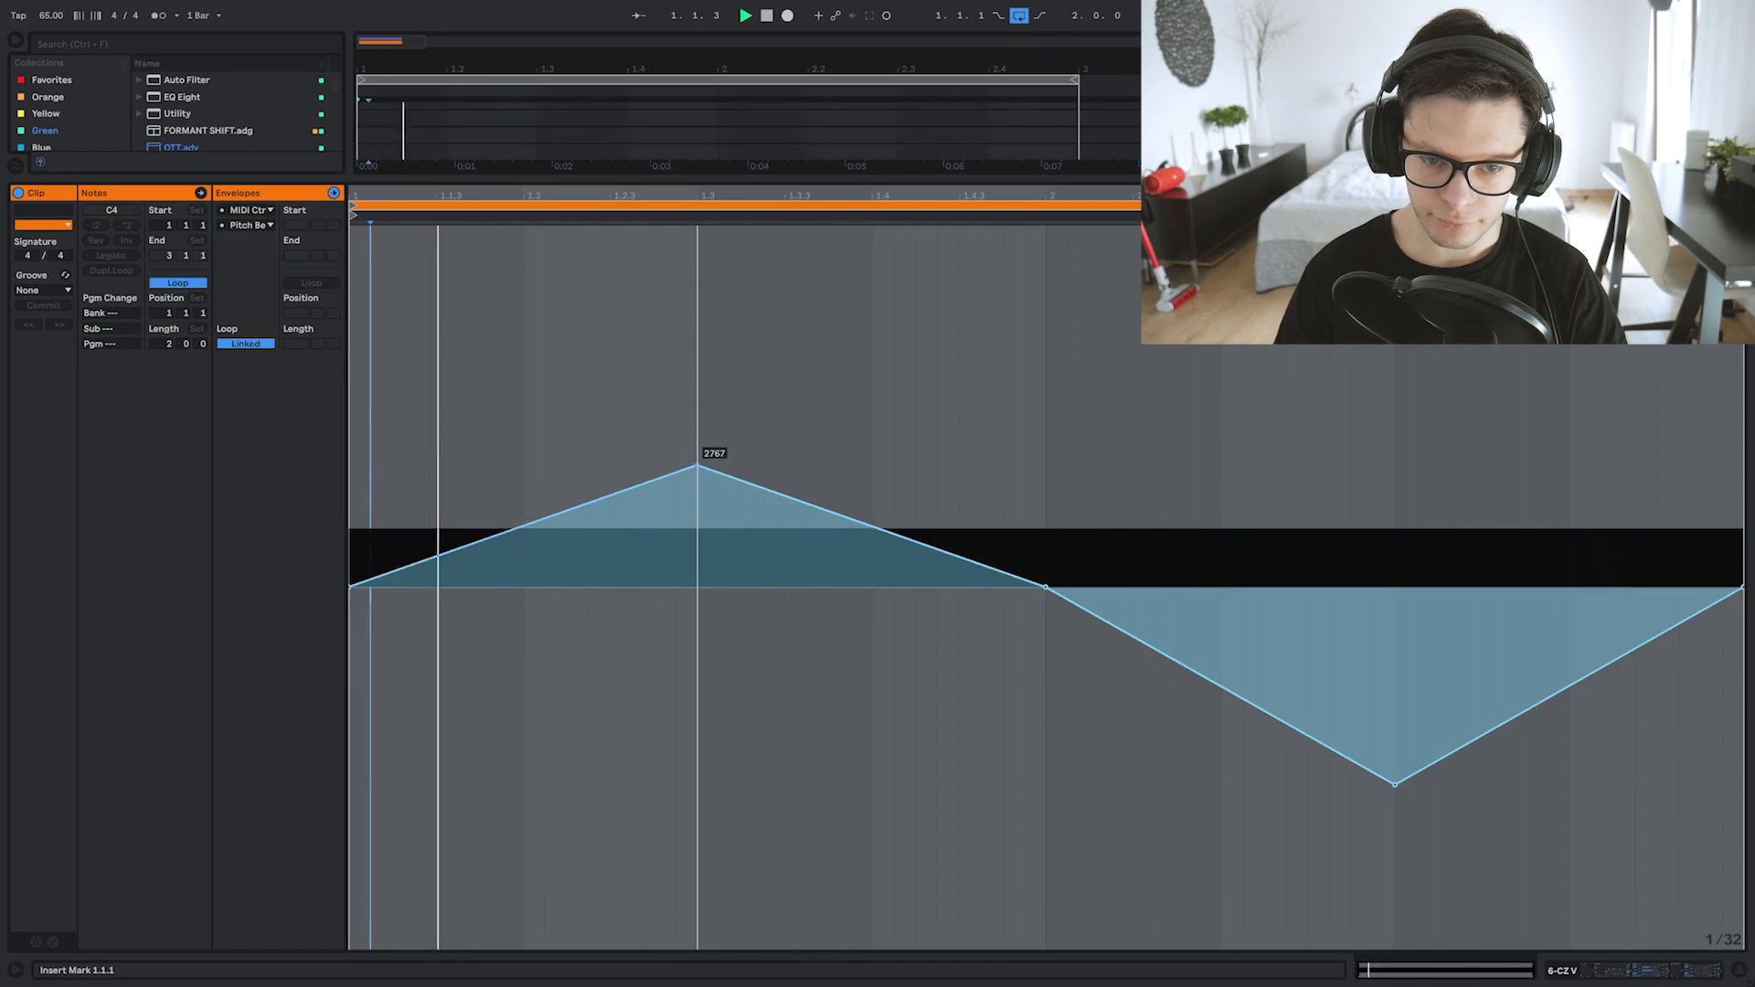
{"action": "left_click_drag", "start_coordinate": [709, 462], "coordinate": [697, 400]}
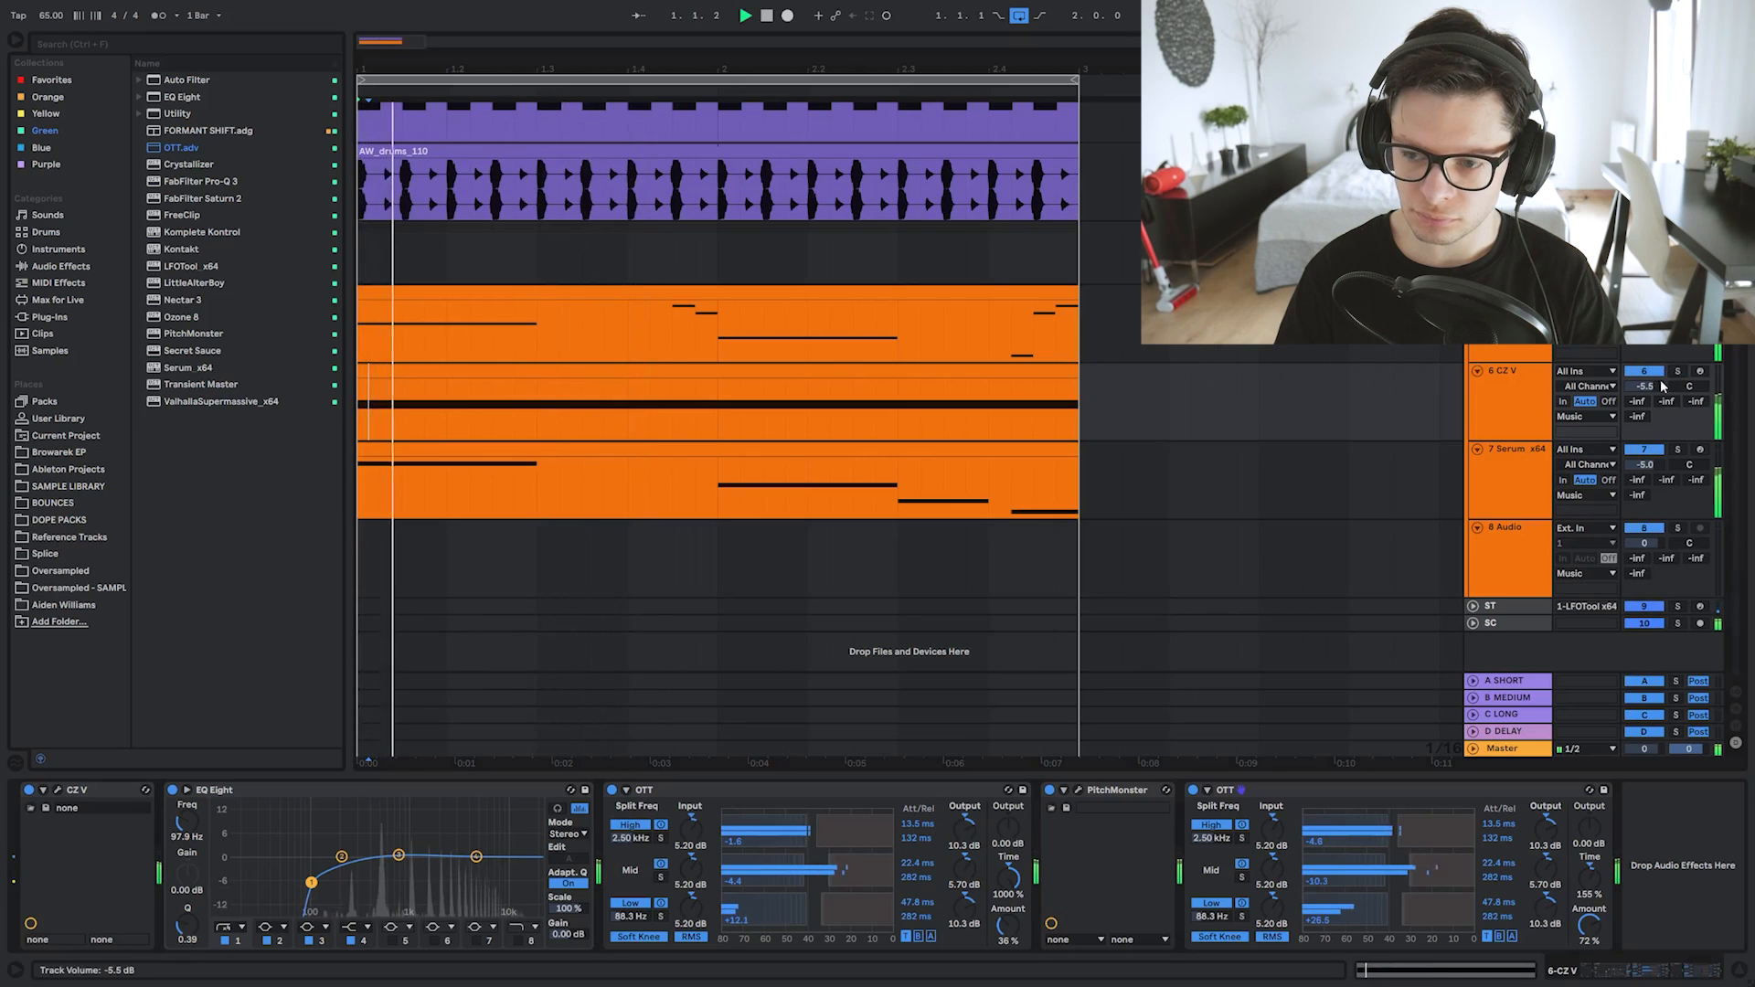
Flatten the sustained note's pitch bend curve by lowering the bar 1 peak and raising the bar 2 low point to -2949.
{"action": "left_click", "coordinate": [655, 370]}
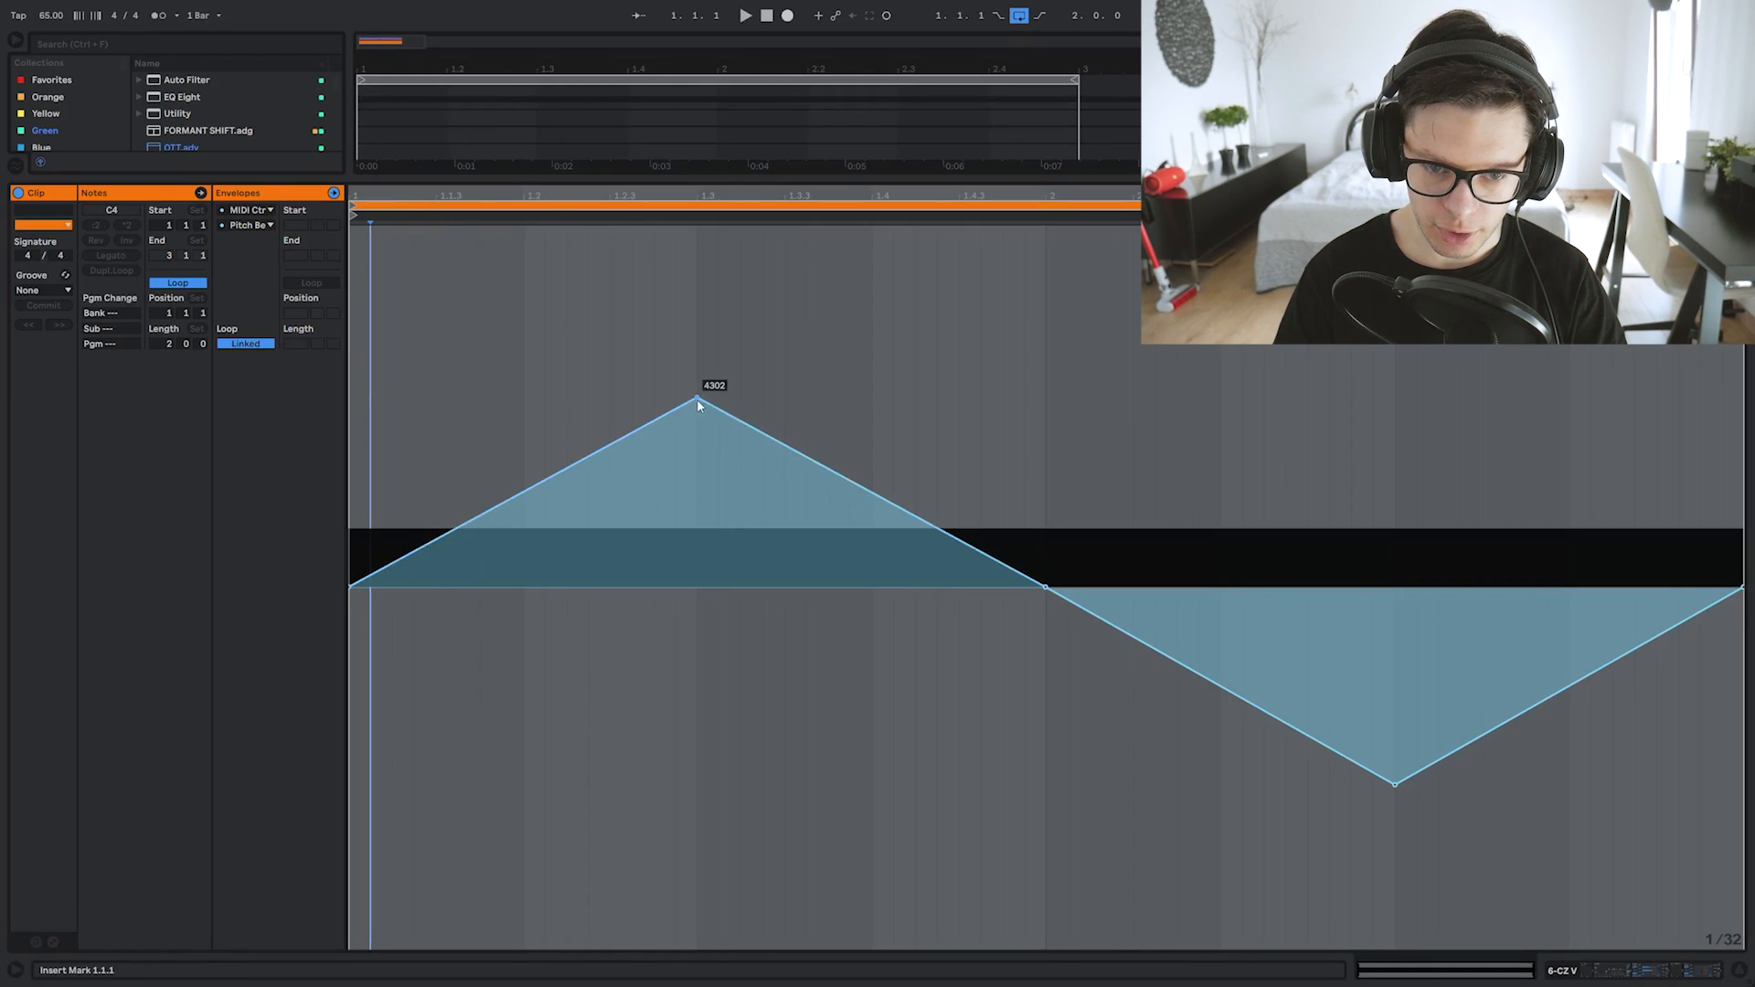
{"action": "left_click_drag", "start_coordinate": [698, 404], "coordinate": [697, 485]}
{"action": "key", "text": "space"}
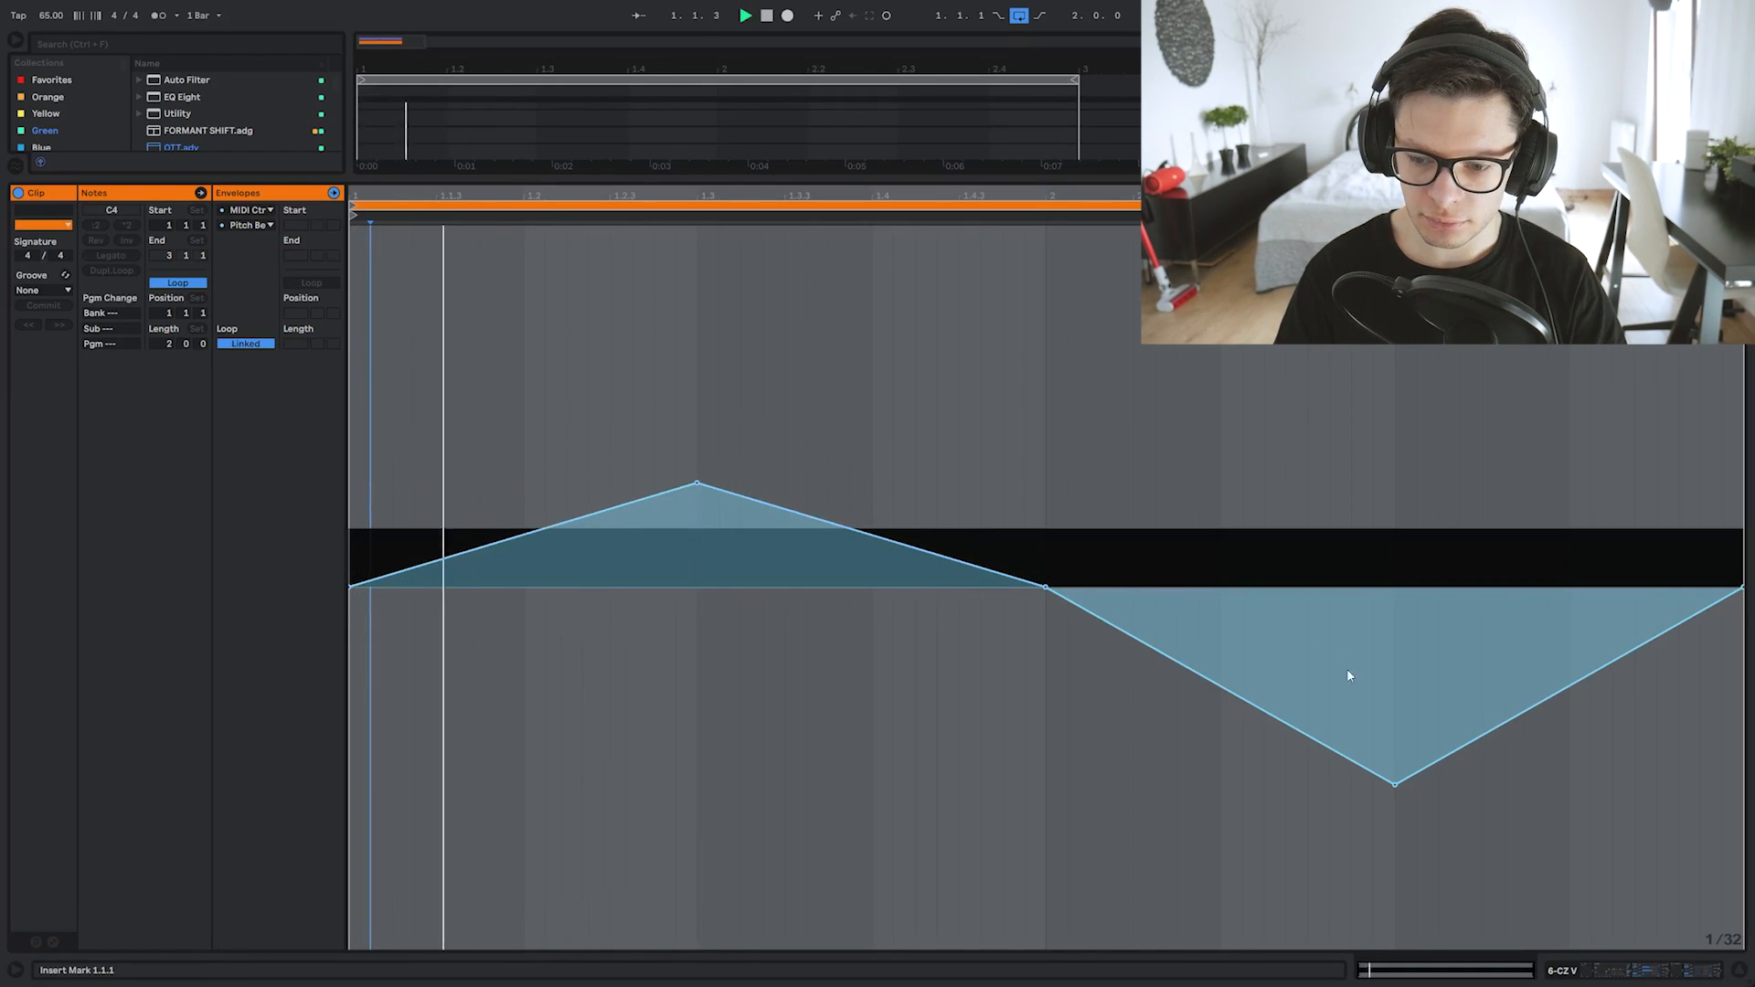
{"action": "left_click_drag", "start_coordinate": [1395, 785], "coordinate": [1395, 717]}
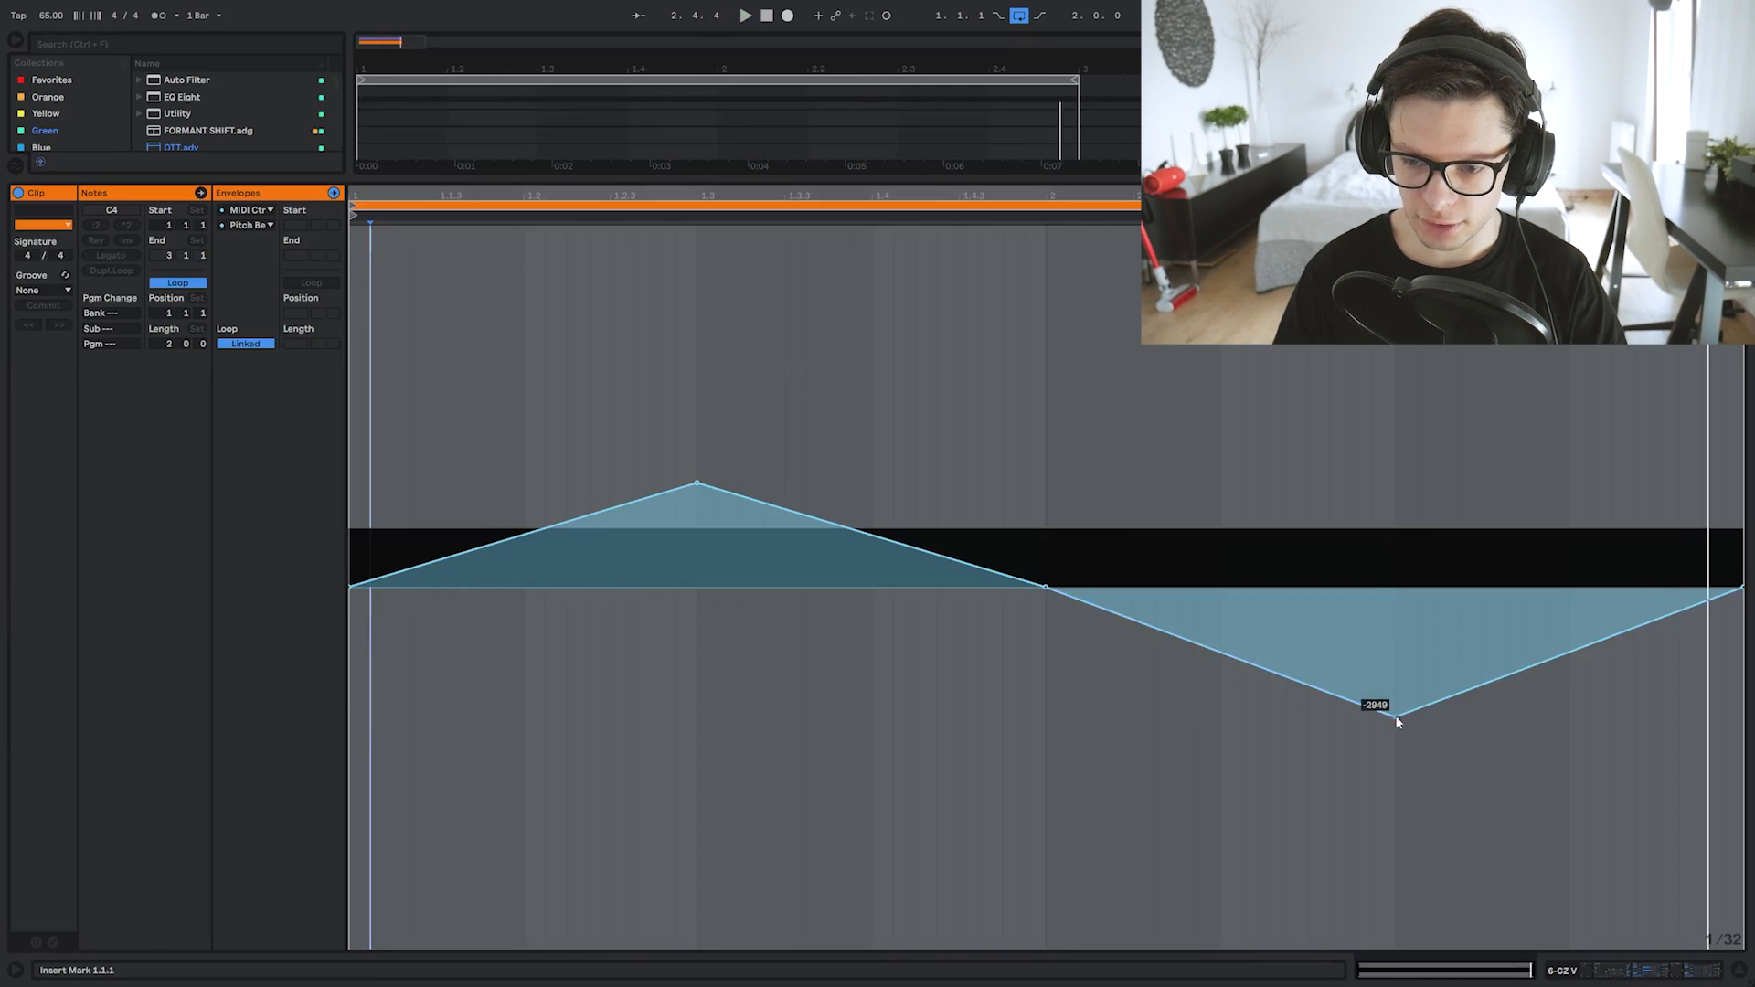
{"action": "left_click_drag", "start_coordinate": [1395, 715], "coordinate": [1372, 487]}
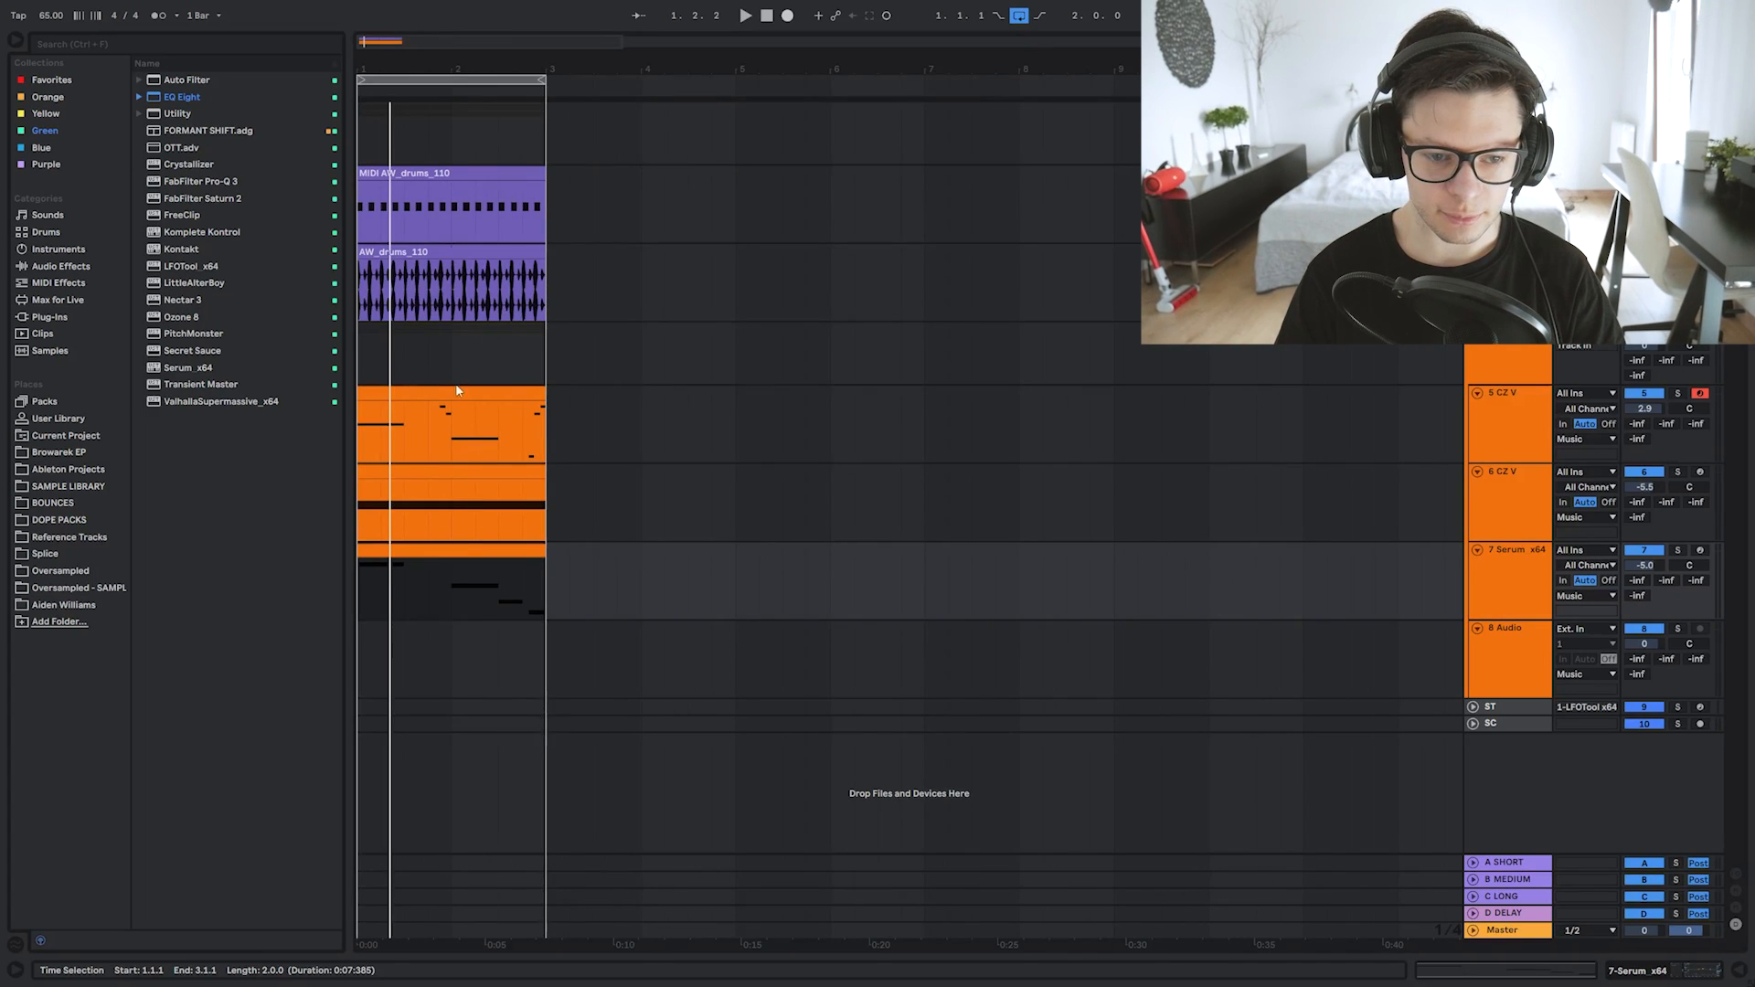
Duplicate the two-bar section to extend the arrangement through bar 6, and open the Serum clip starting at bar 5.
{"action": "key", "text": "ctrl+d"}
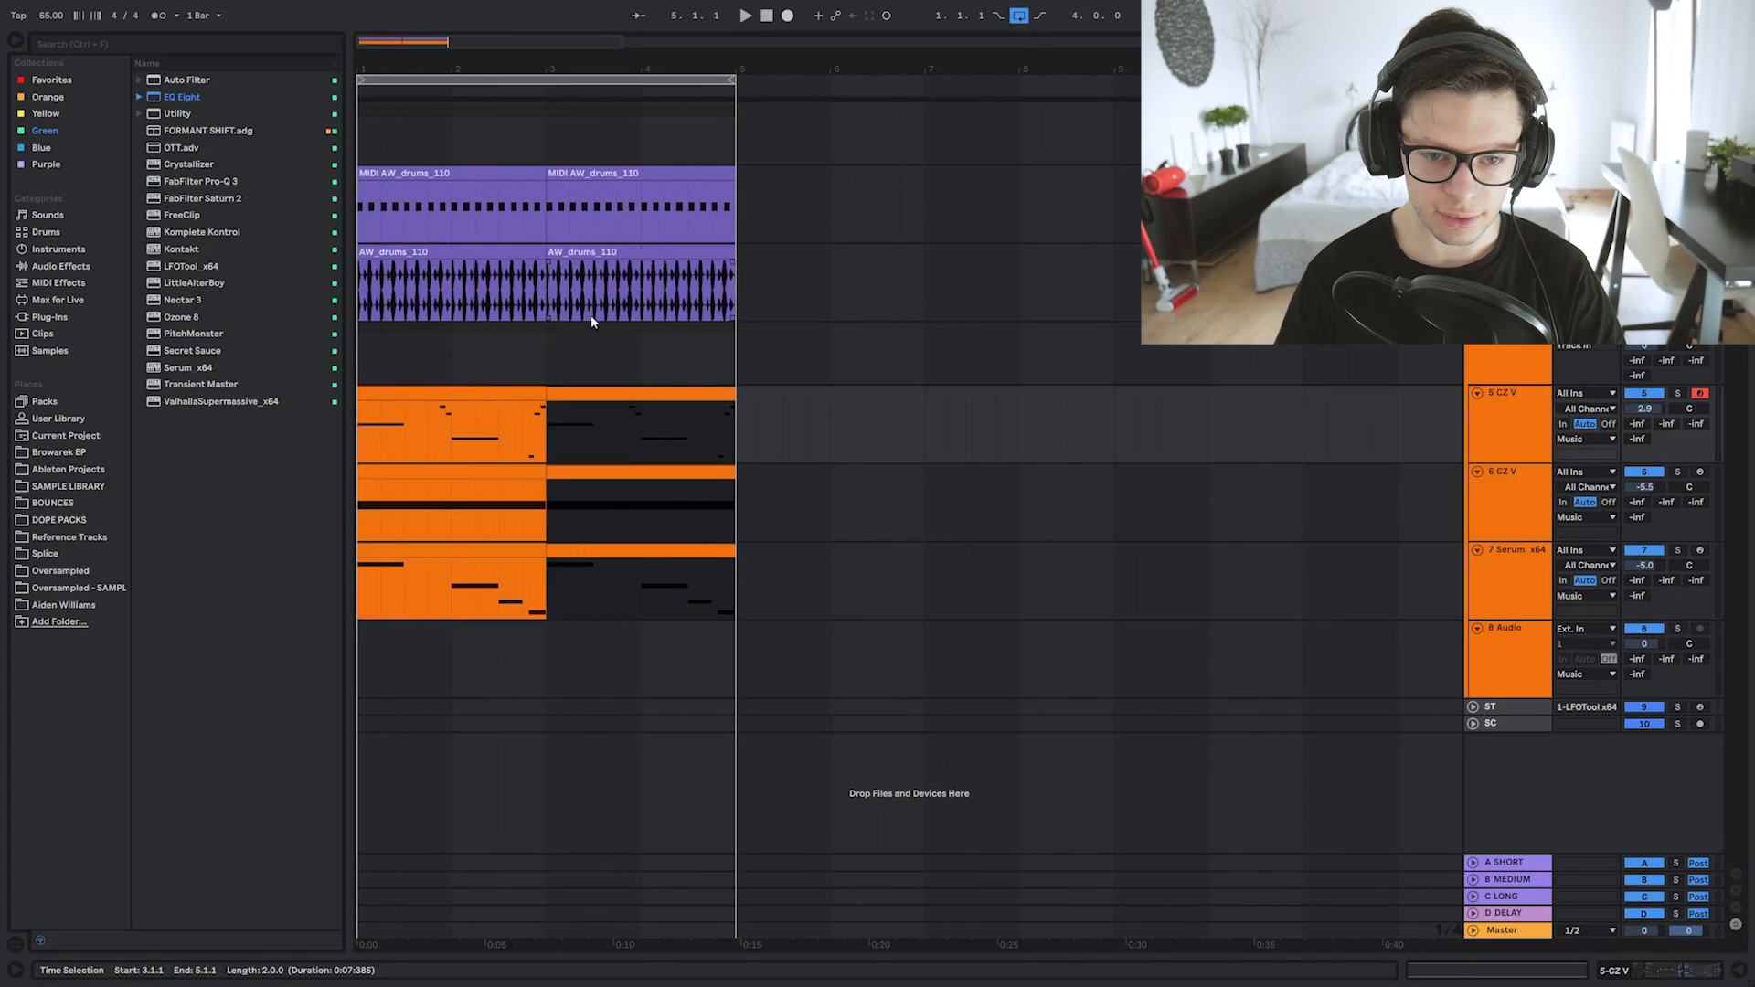
{"action": "key", "text": "ctrl+d"}
{"action": "left_click", "coordinate": [932, 546]}
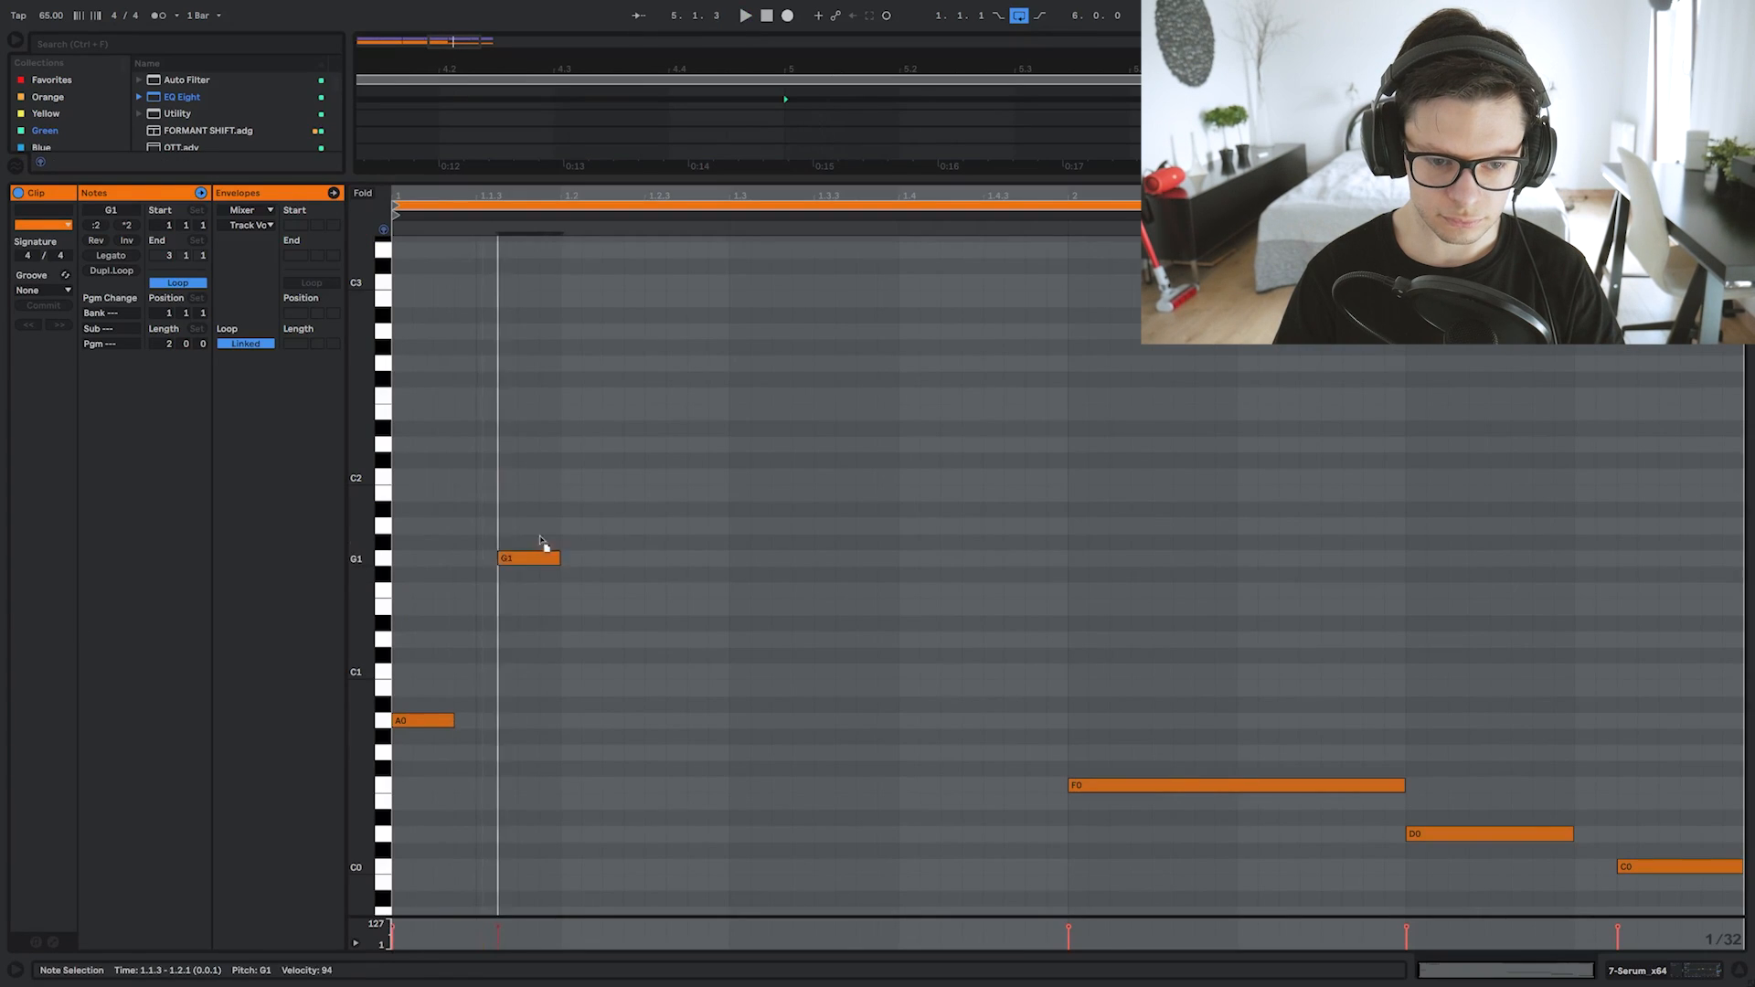
Fill the first bar of the Serum clip with short A0, A1 and A#0 notes, repeating the figure in its second half.
{"action": "mouse_move", "coordinate": [539, 536]}
{"action": "left_mouse_down"}
{"action": "mouse_move", "coordinate": [576, 523]}
{"action": "mouse_move", "coordinate": [559, 525]}
{"action": "left_mouse_up"}
{"action": "key", "text": "space"}
{"action": "key", "text": "space"}
{"action": "key", "text": "space"}
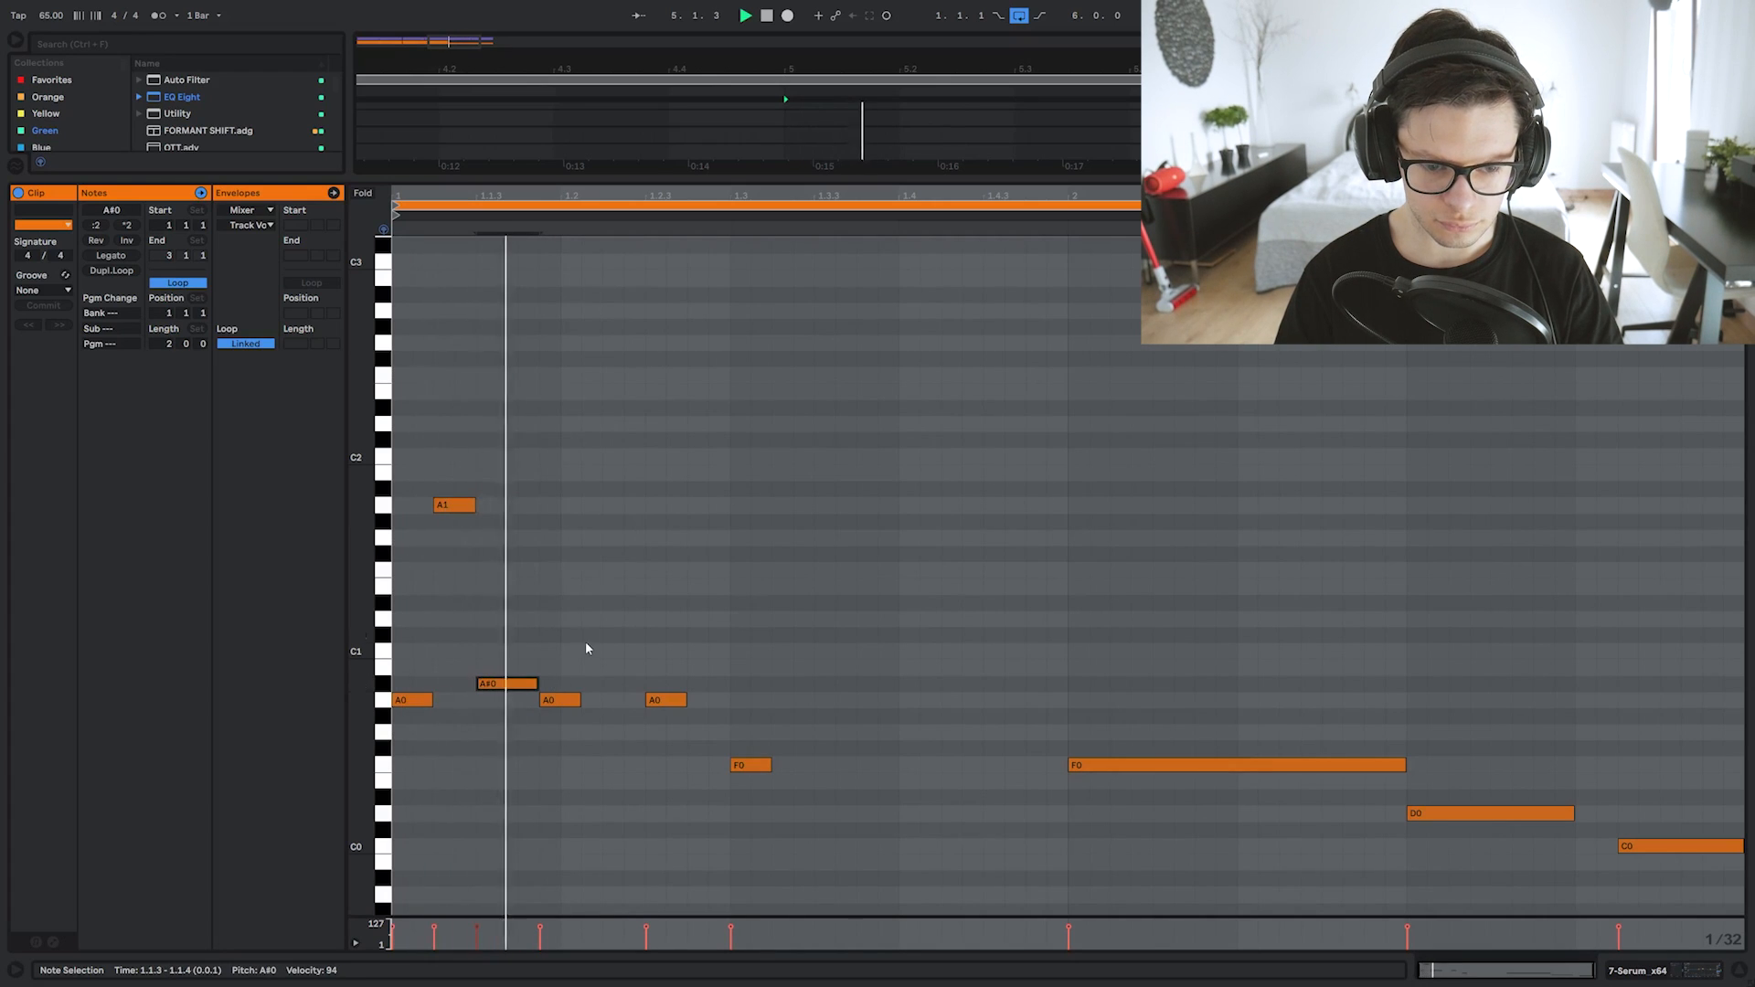
{"action": "left_click", "coordinate": [690, 660]}
{"action": "key", "text": "ctrl+v"}
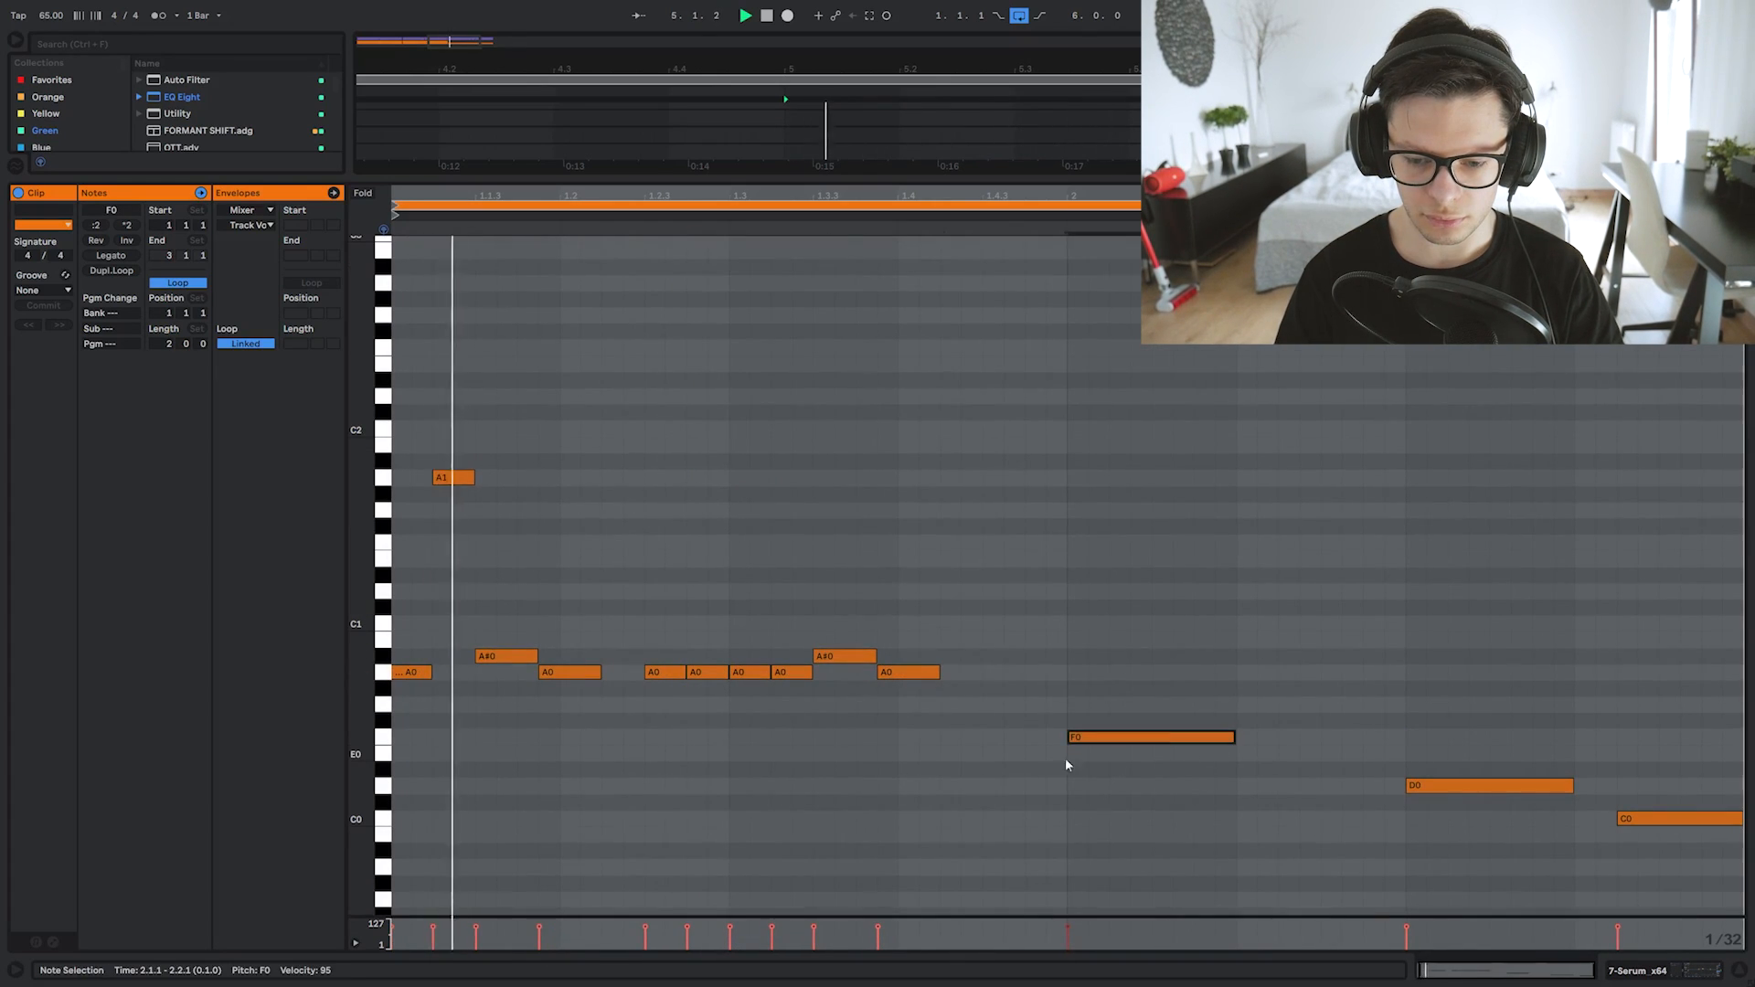
Rework the length of the F0 note and the low notes following it in the Serum clip's second bar.
{"action": "left_click", "coordinate": [1066, 759]}
{"action": "mouse_move", "coordinate": [1236, 737]}
{"action": "left_mouse_down"}
{"action": "mouse_move", "coordinate": [1367, 736]}
{"action": "mouse_move", "coordinate": [1418, 769]}
{"action": "left_mouse_up"}
{"action": "left_click", "coordinate": [1351, 803]}
{"action": "key", "text": "space"}
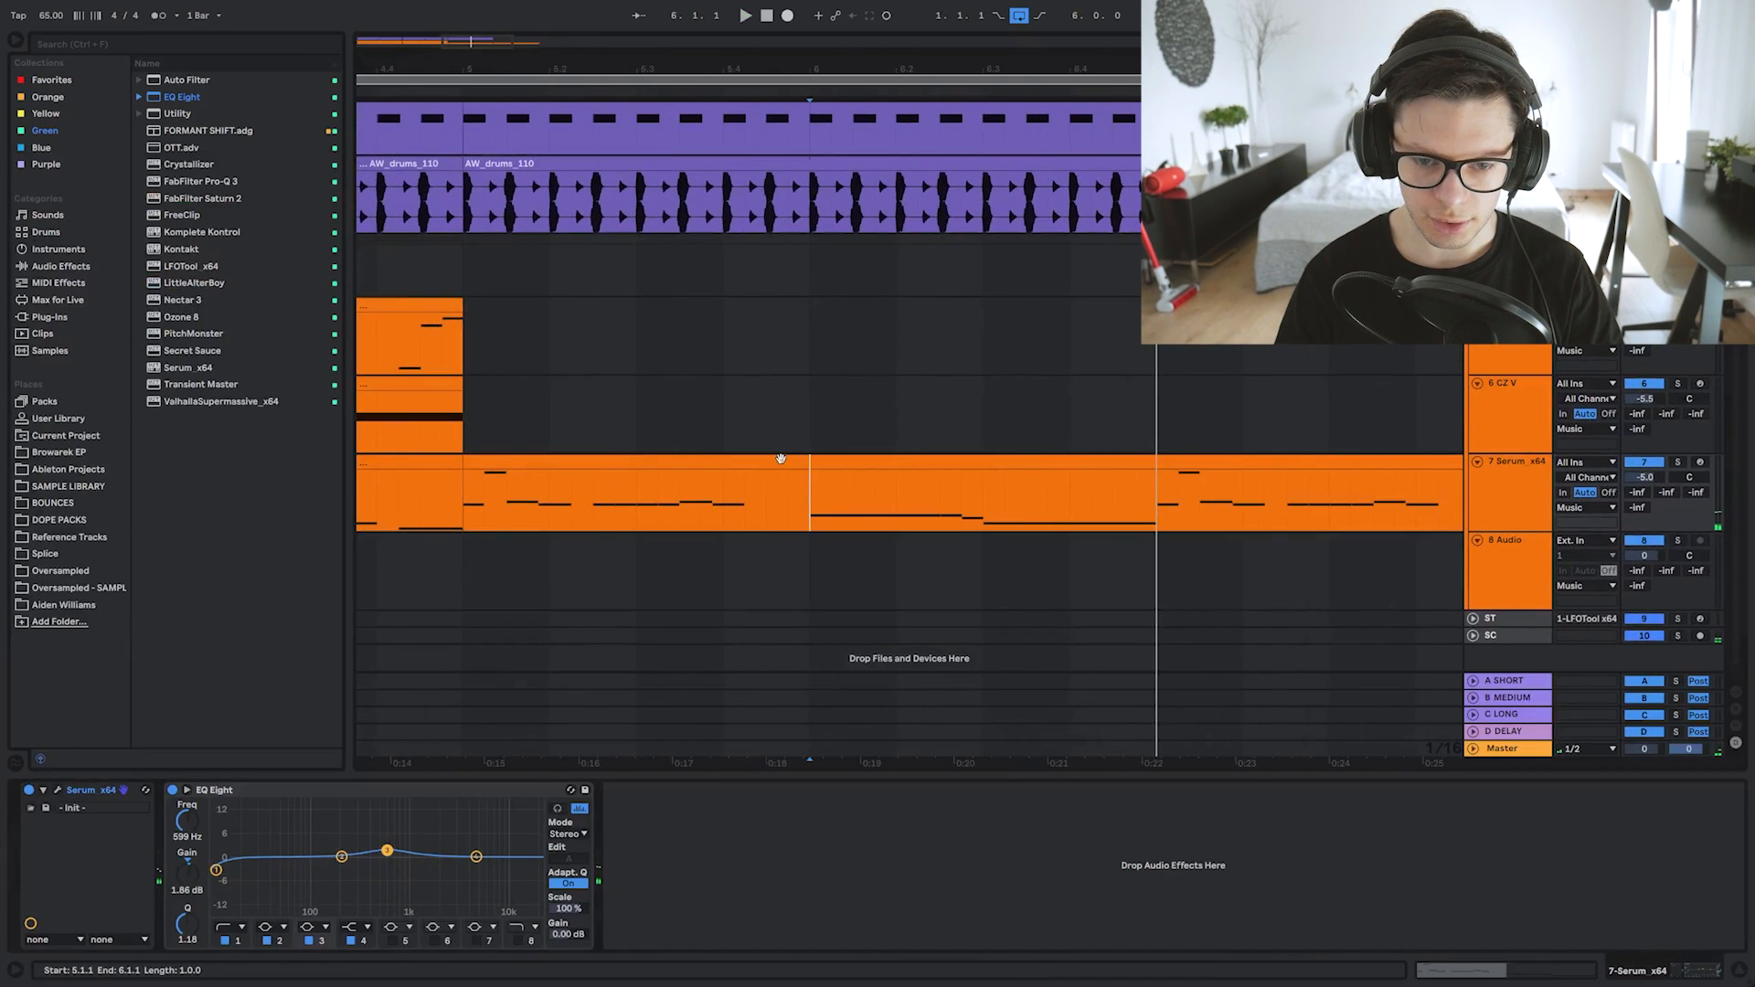
Copy the bar 5 Serum bass pattern over bar 6.
{"action": "key", "text": "ctrl+v"}
{"action": "scroll", "coordinate": [658, 458], "scroll_direction": "down", "scroll_amount": 4}
{"action": "left_click", "coordinate": [641, 459]}
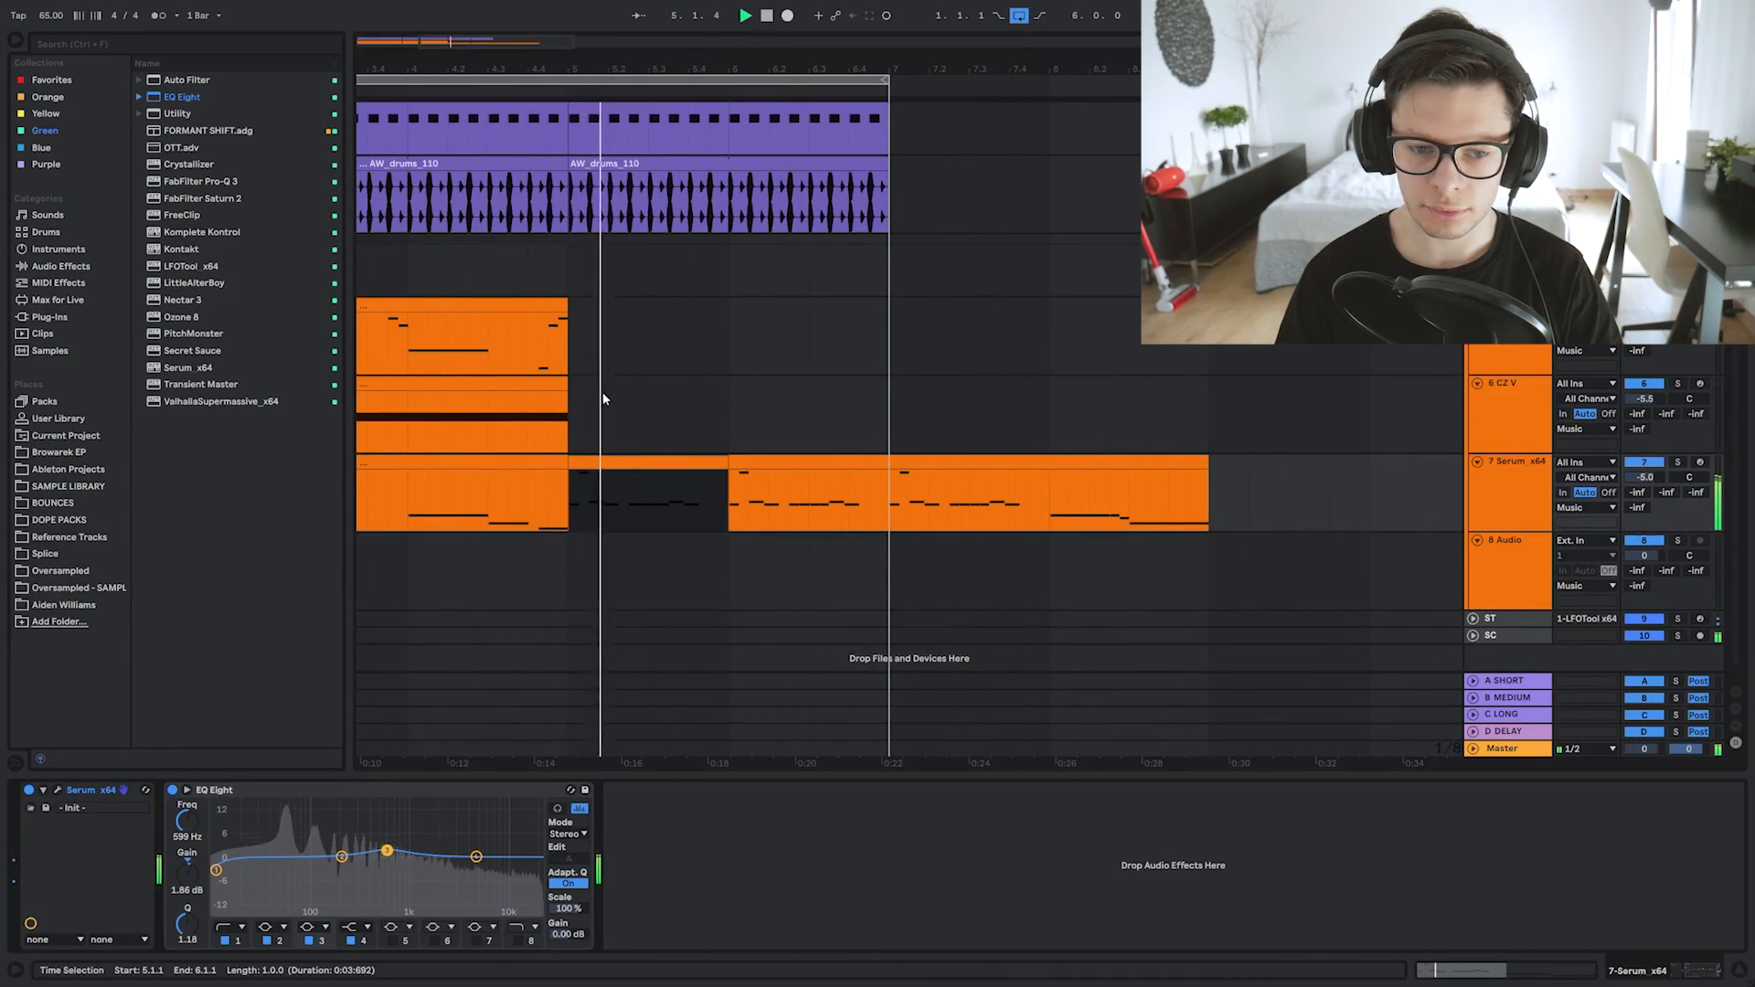
Split the Serum pattern in bar 5 and rearrange its pieces, leaving a short gap after the first beat.
{"action": "scroll", "coordinate": [596, 388], "scroll_direction": "up", "scroll_amount": 3}
{"action": "key", "text": "space"}
{"action": "left_click", "coordinate": [576, 508]}
{"action": "left_click_drag", "start_coordinate": [618, 507], "coordinate": [726, 463]}
{"action": "left_click", "coordinate": [538, 506]}
{"action": "key", "text": "space"}
{"action": "key", "text": "space"}
{"action": "scroll", "coordinate": [554, 503], "scroll_direction": "up", "scroll_amount": 3}
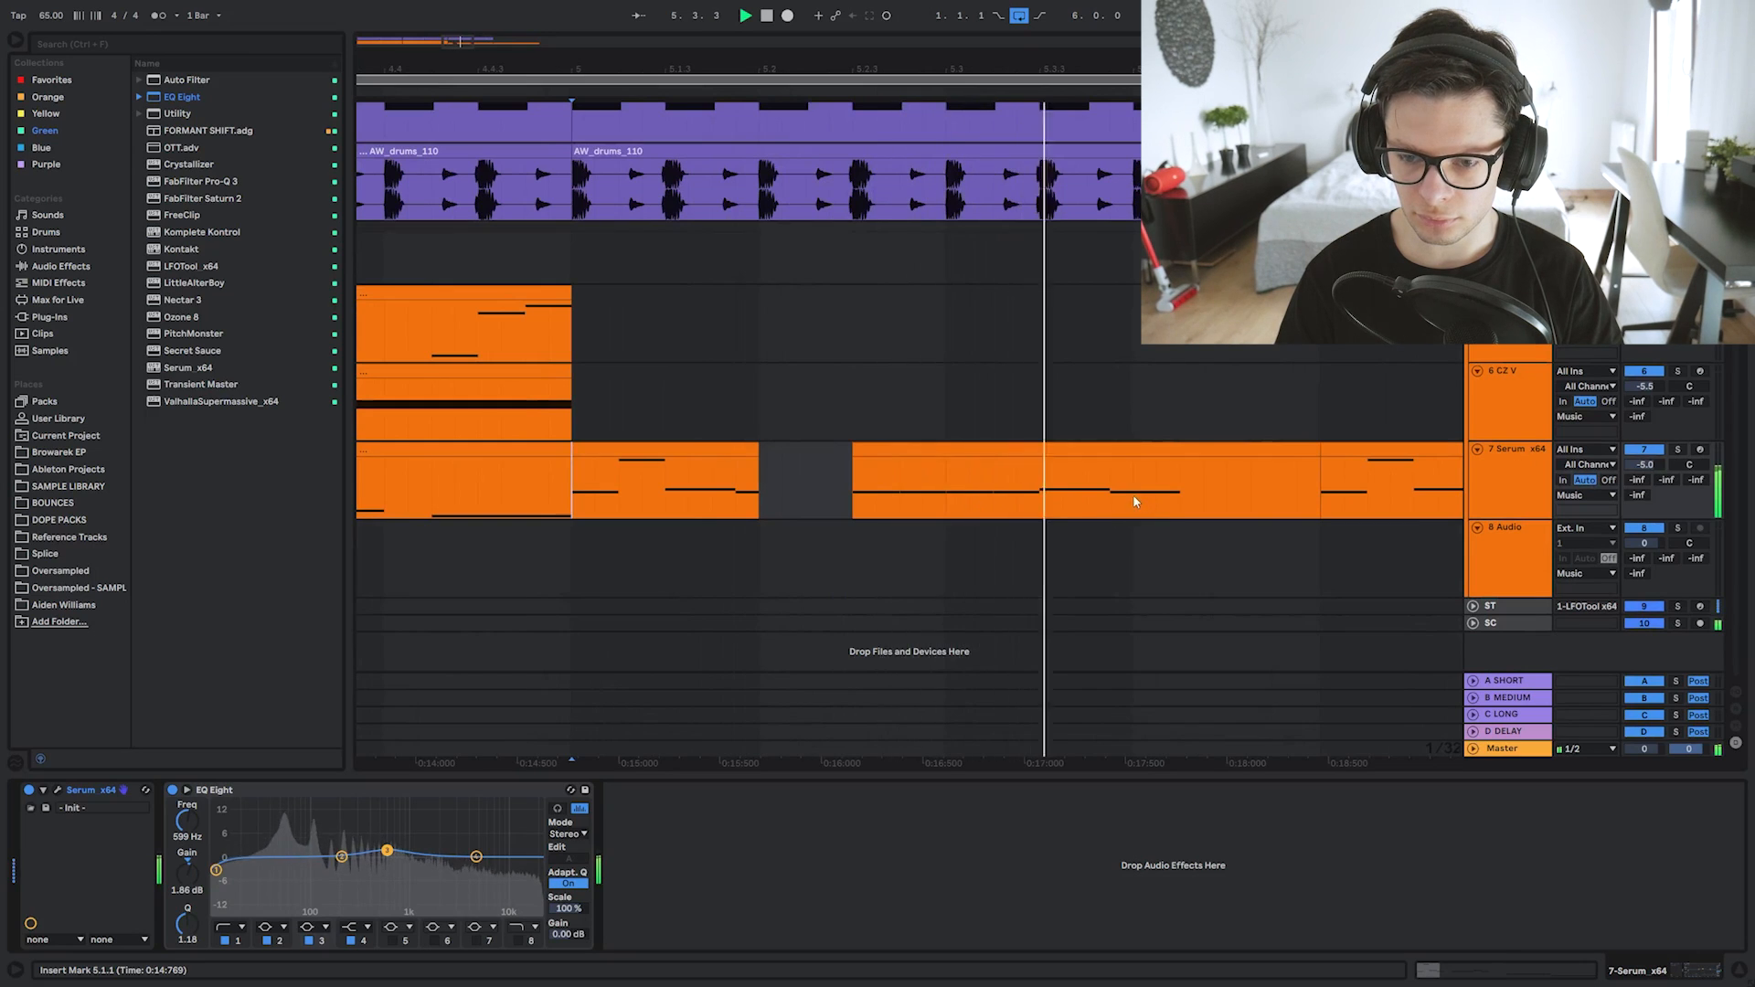
Remove further short sections of the Serum pattern and consolidate bars 5 and 6 into one clip.
{"action": "left_click_drag", "start_coordinate": [1133, 495], "coordinate": [1203, 498]}
{"action": "key", "text": "Delete"}
{"action": "scroll", "coordinate": [1246, 498], "scroll_direction": "down", "scroll_amount": 3}
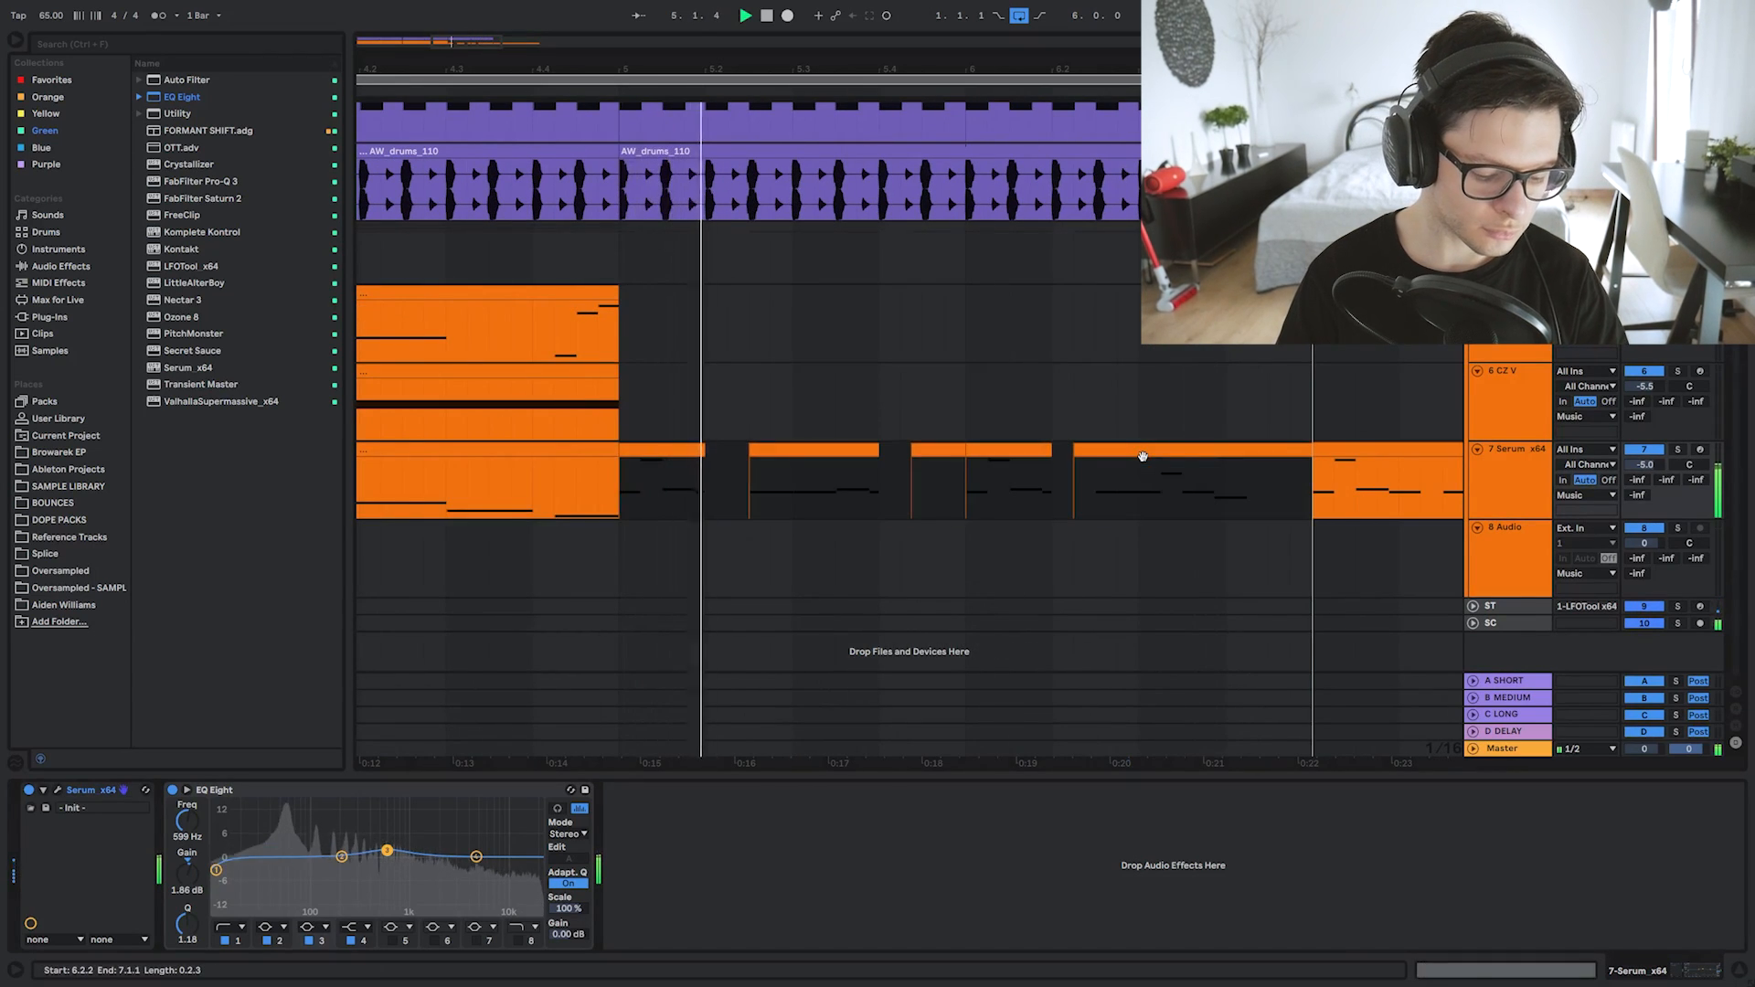
{"action": "key", "text": "ctrl+j"}
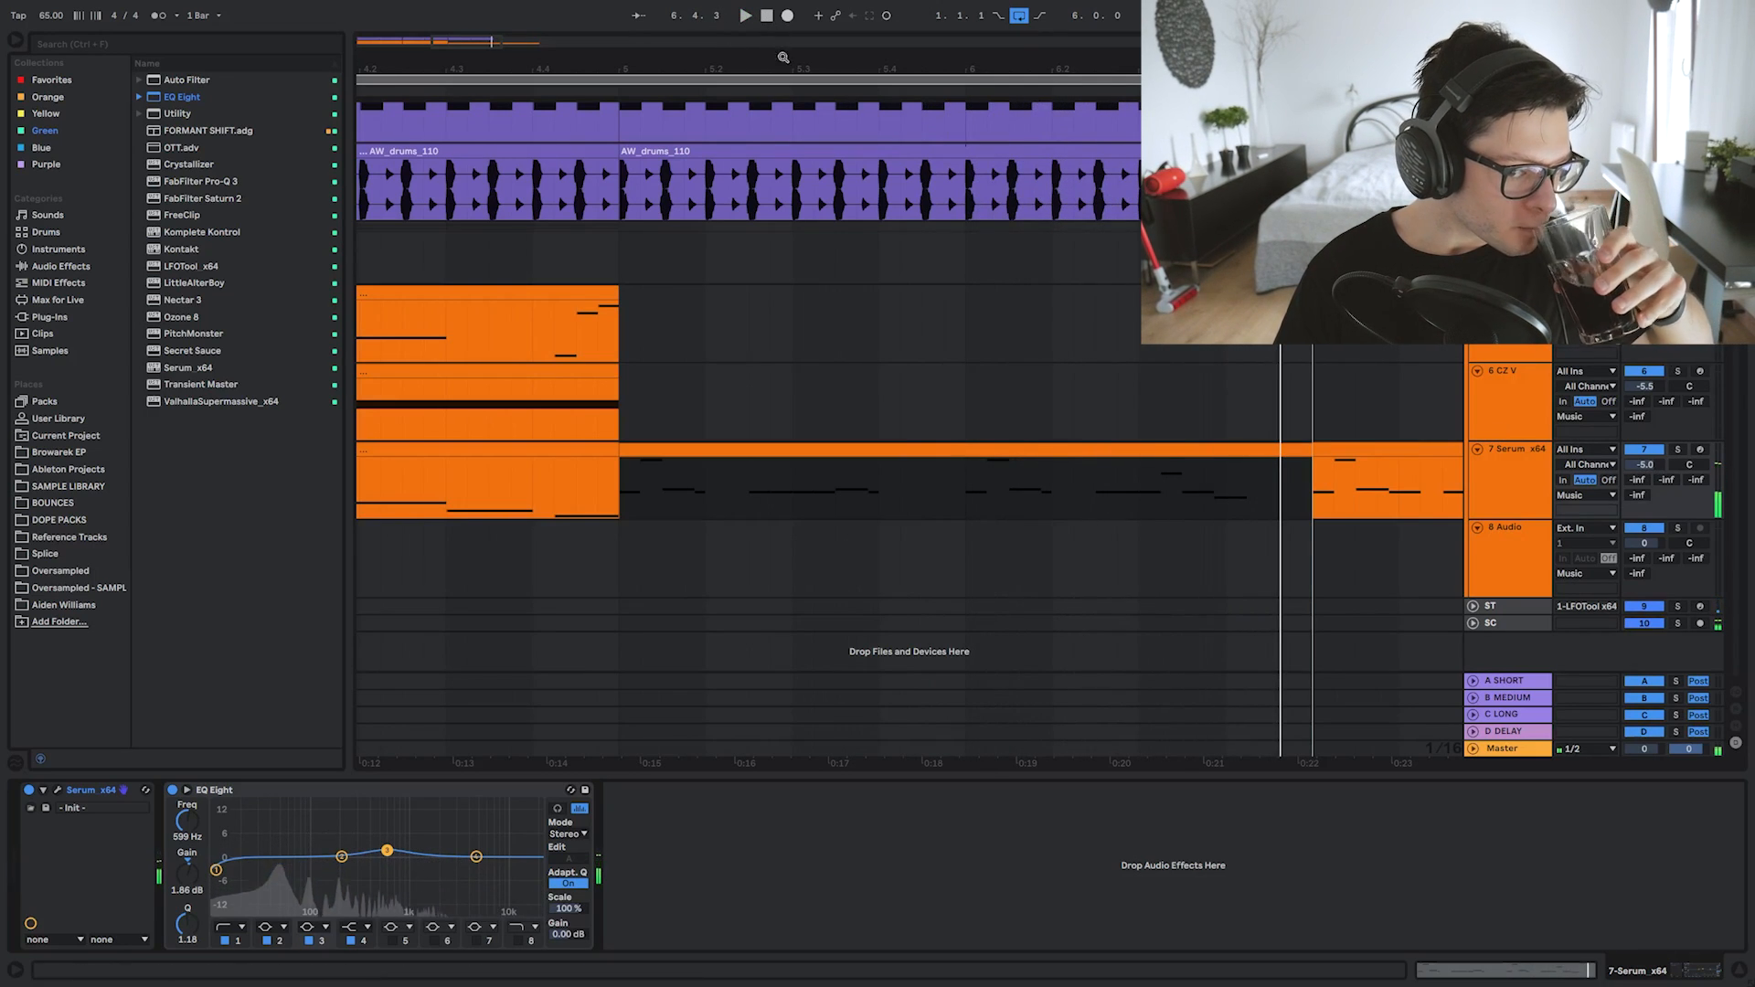
{"action": "key", "text": "space"}
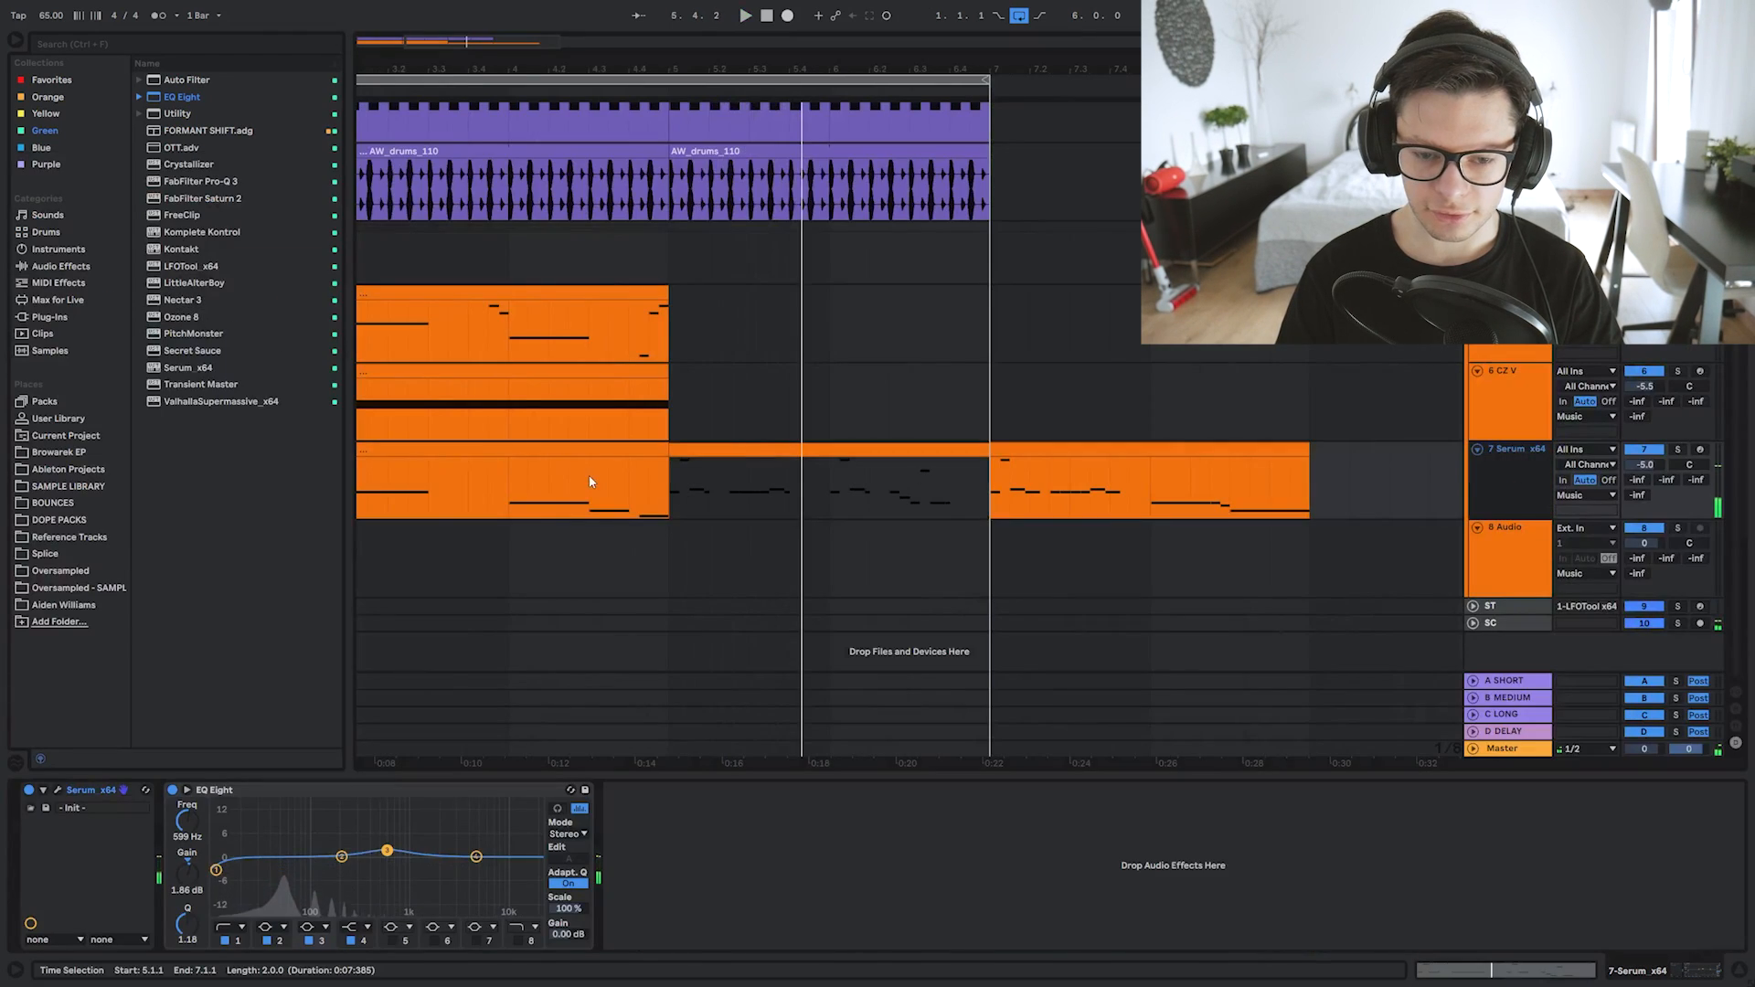
Duplicate the Serum track and delete the copy's clips before bar 5 and from bar 7 on.
{"action": "key", "text": "ctrl+d"}
{"action": "scroll", "coordinate": [646, 522], "scroll_direction": "down", "scroll_amount": 5}
{"action": "left_click", "coordinate": [458, 514]}
{"action": "left_click", "coordinate": [452, 528]}
{"action": "left_click", "coordinate": [394, 530], "text": "shift"}
{"action": "key", "text": "Delete"}
{"action": "left_click", "coordinate": [595, 470]}
{"action": "left_click", "coordinate": [589, 452]}
{"action": "left_click", "coordinate": [588, 529]}
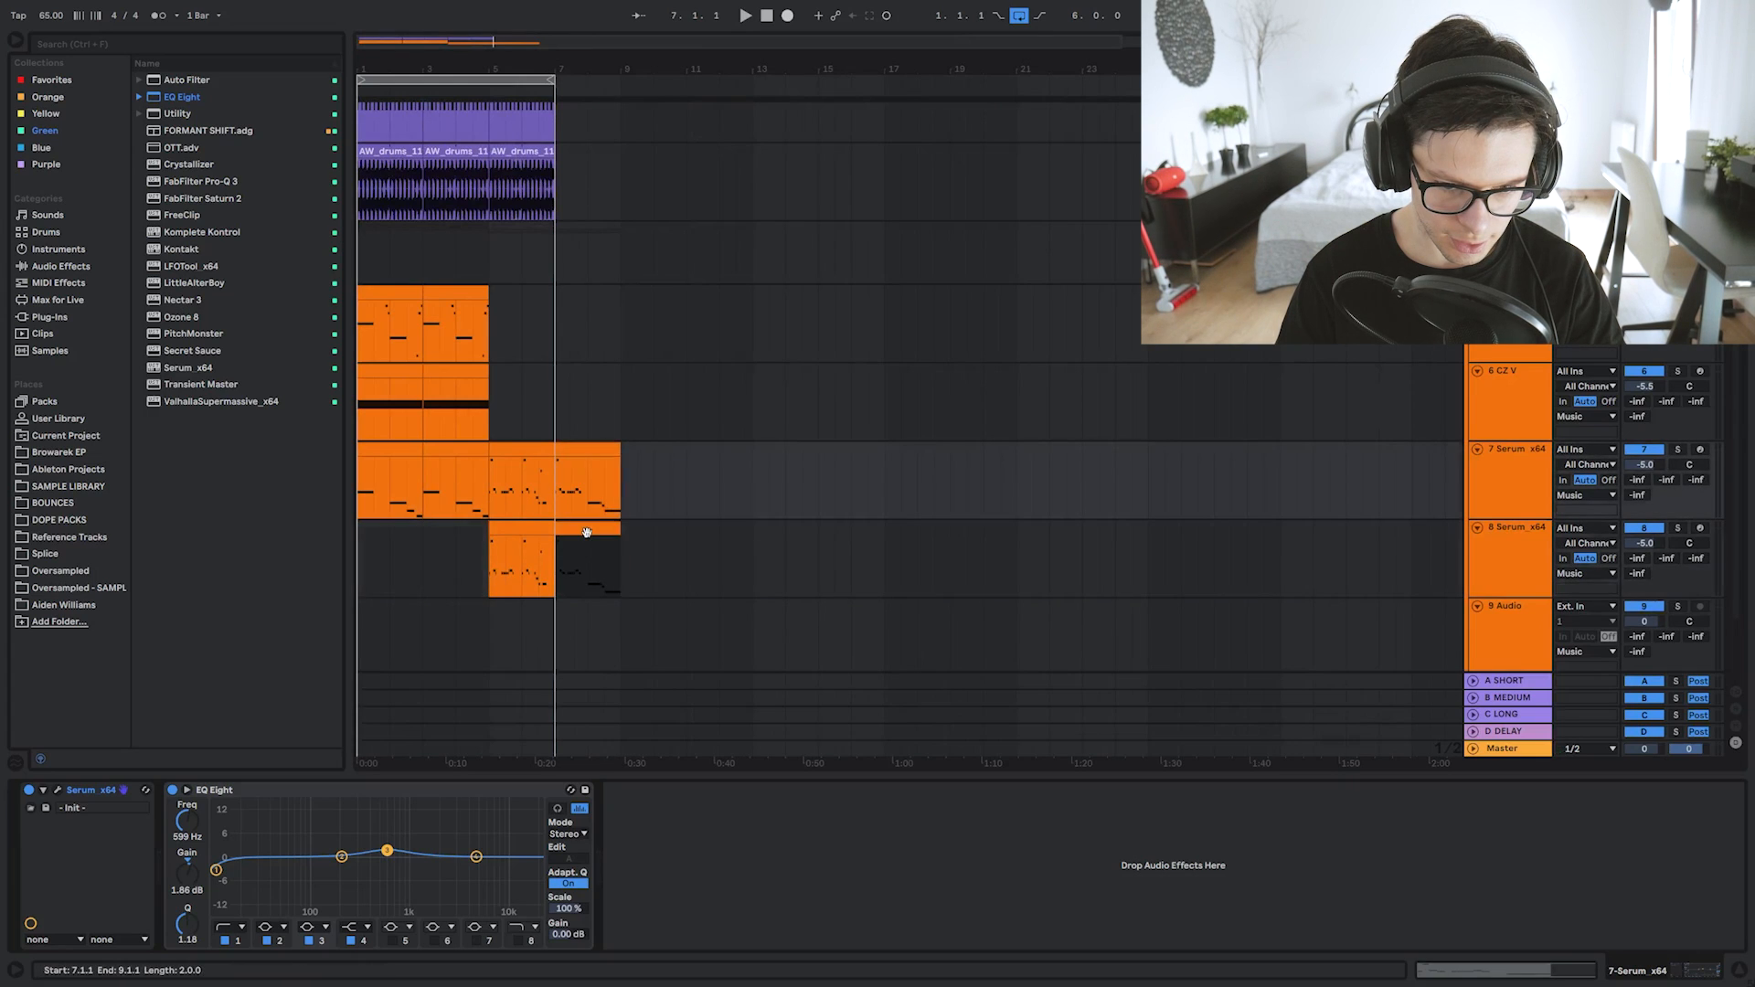
{"action": "key", "text": "Delete"}
Solo the duplicated Serum track and add OTT to it with the Amount at 28%.
{"action": "scroll", "coordinate": [522, 530], "scroll_direction": "up", "scroll_amount": 5}
{"action": "left_click", "coordinate": [561, 528]}
{"action": "left_click", "coordinate": [1678, 529]}
{"action": "key", "text": "space"}
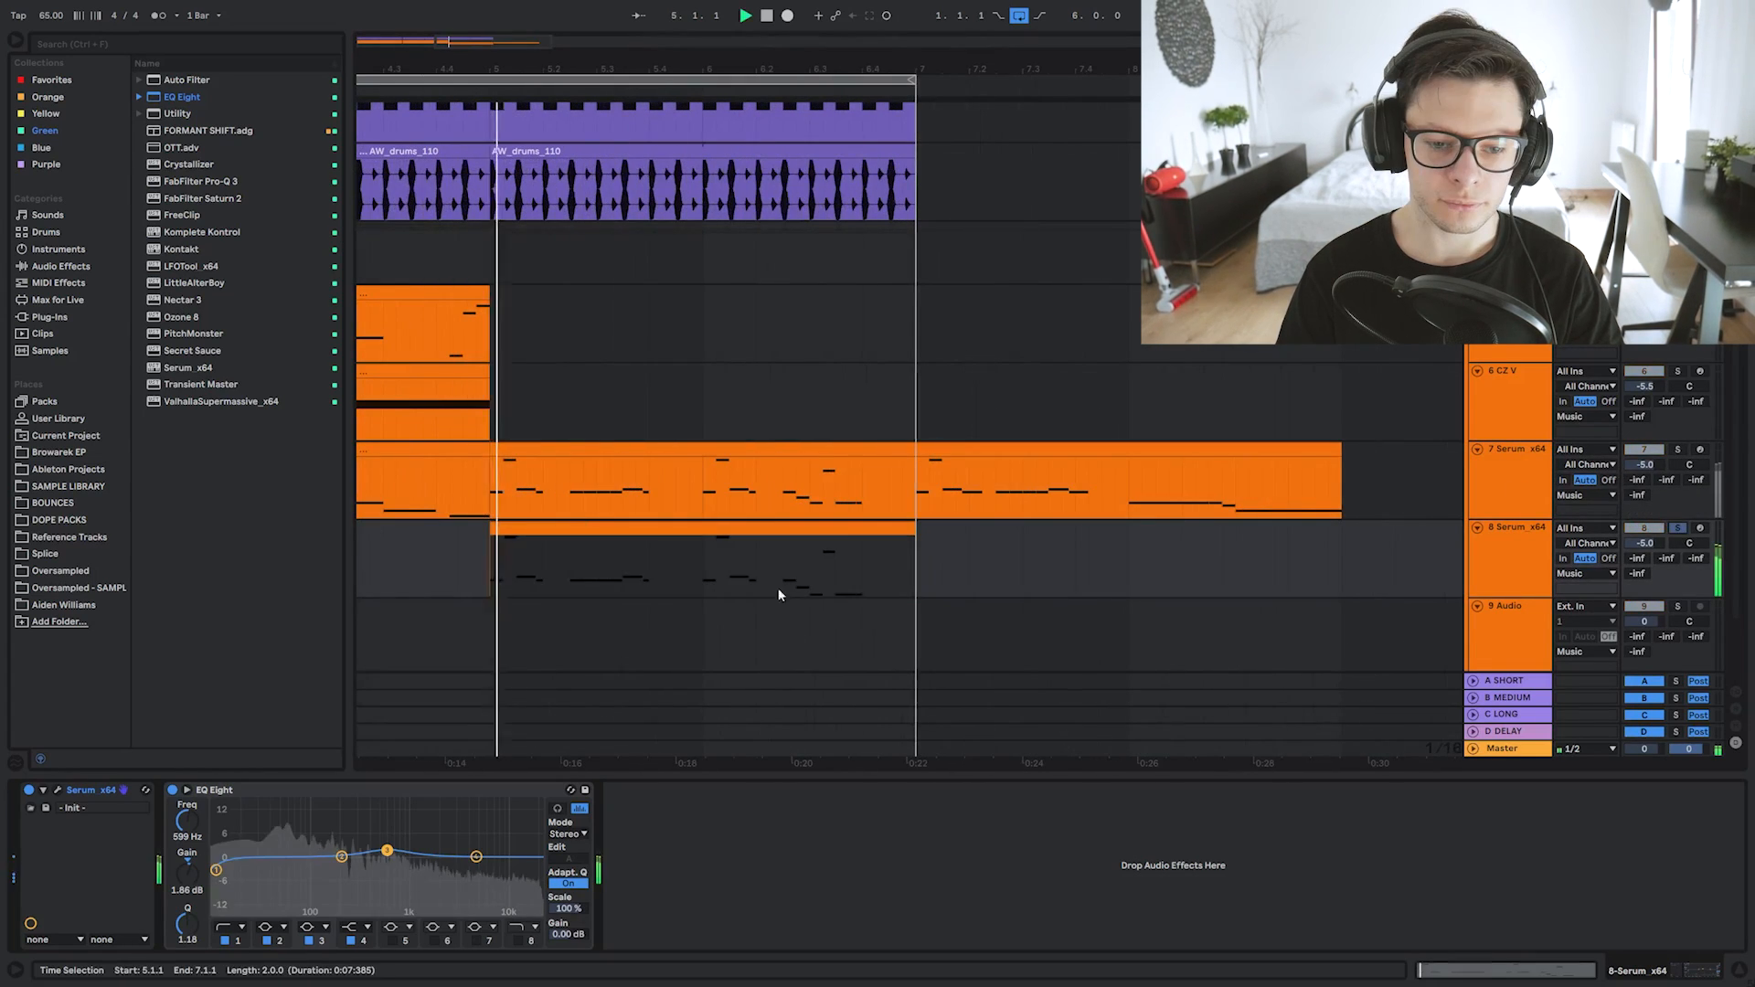
{"action": "key", "text": "space"}
{"action": "double_click", "coordinate": [169, 148]}
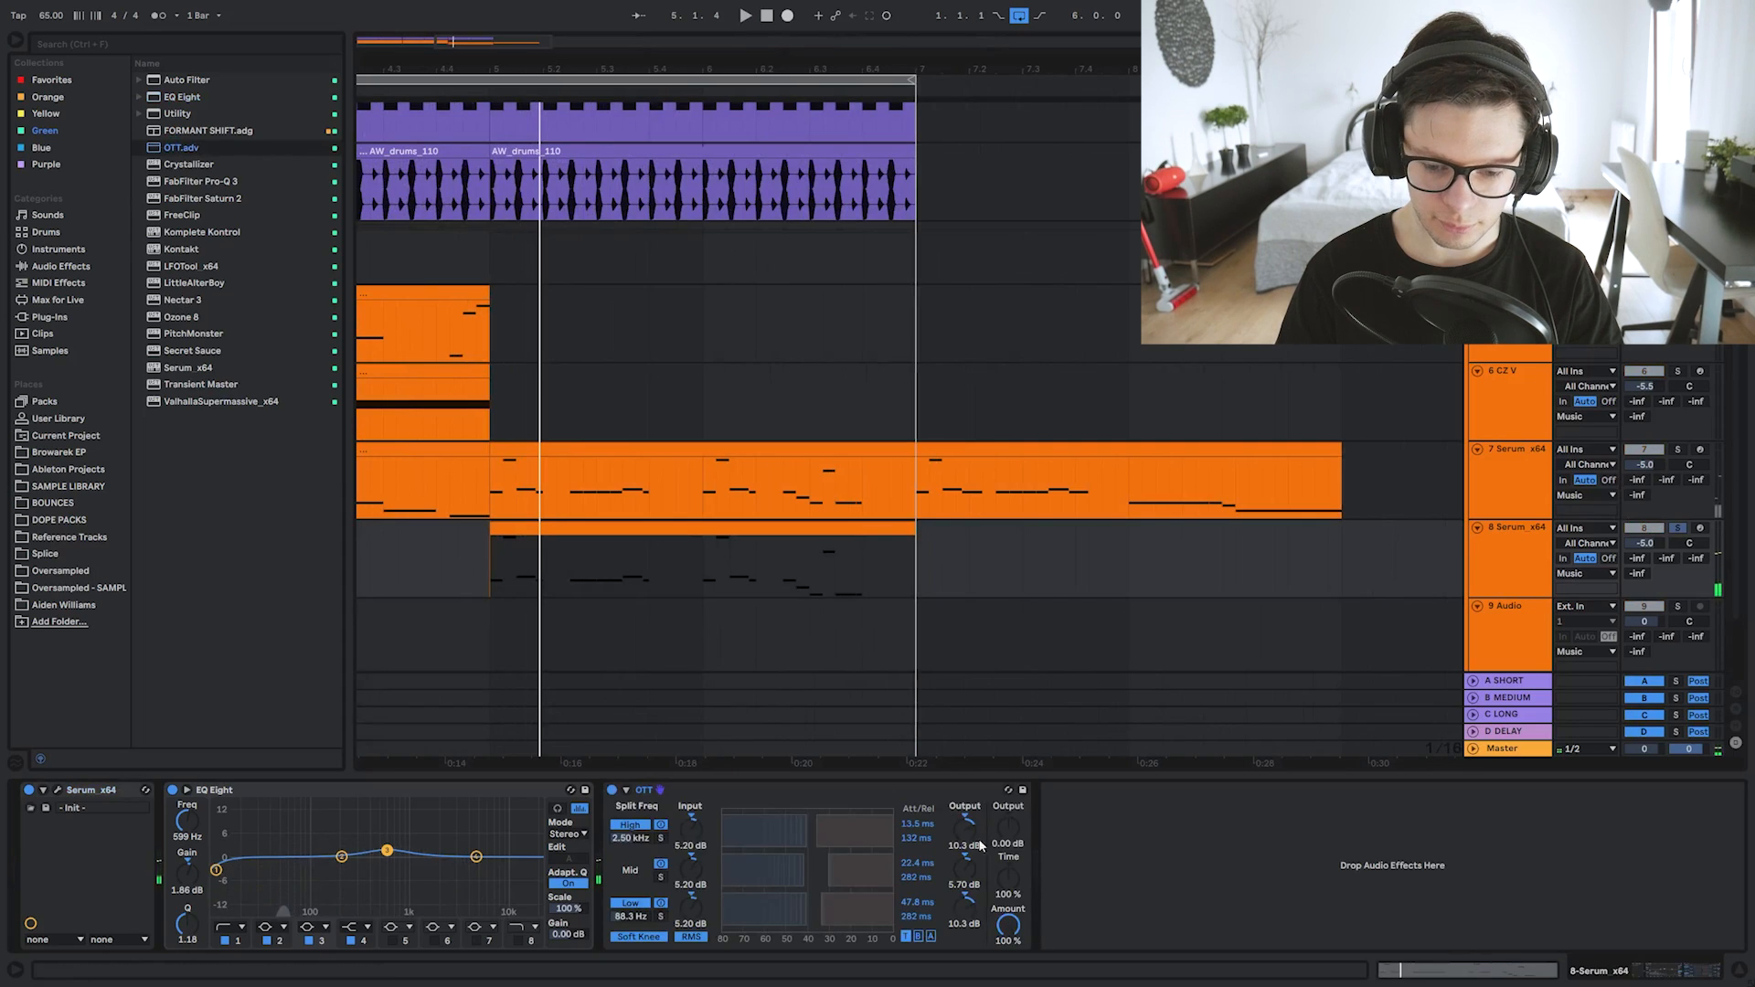
{"action": "left_click_drag", "start_coordinate": [1007, 925], "coordinate": [1008, 953]}
{"action": "key", "text": "space"}
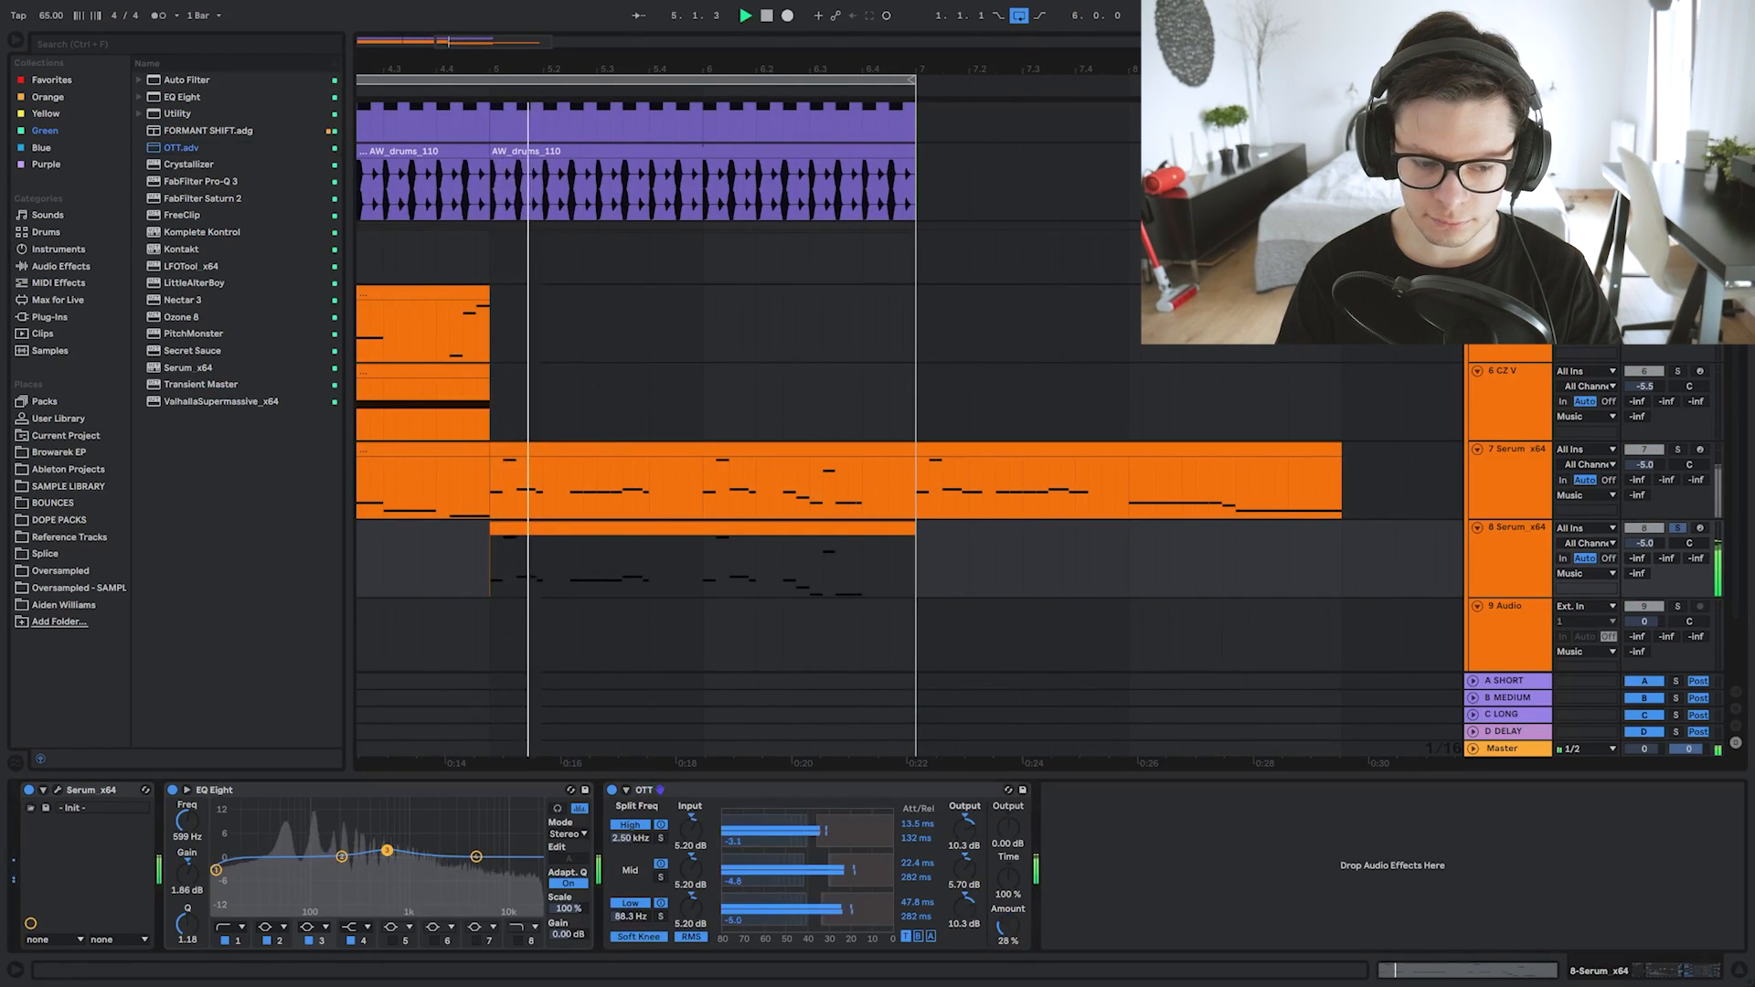
In the duplicated Serum, shape LFO 1 as a falling curve with a late breakpoint and assign it to the sub level.
{"action": "left_click_drag", "start_coordinate": [889, 621], "coordinate": [445, 136]}
{"action": "key", "text": "space"}
{"action": "left_click_drag", "start_coordinate": [709, 690], "coordinate": [700, 686]}
{"action": "key", "text": "space"}
{"action": "left_click_drag", "start_coordinate": [705, 607], "coordinate": [702, 621]}
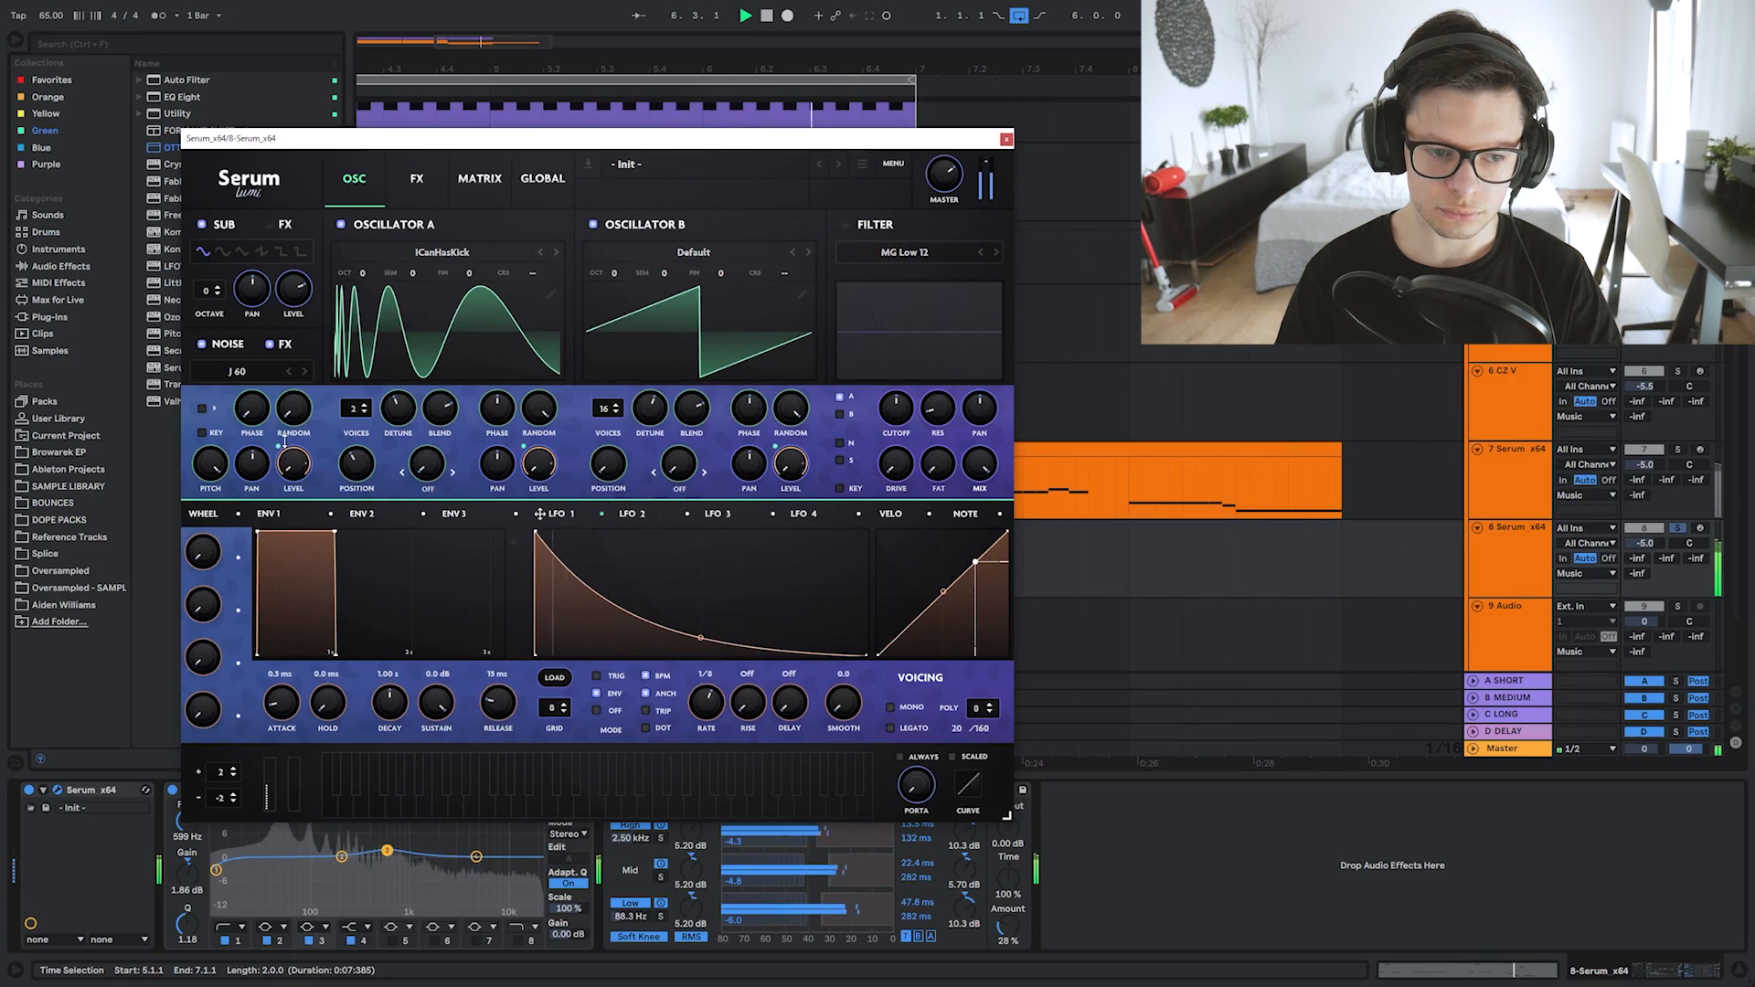
{"action": "key", "text": "space"}
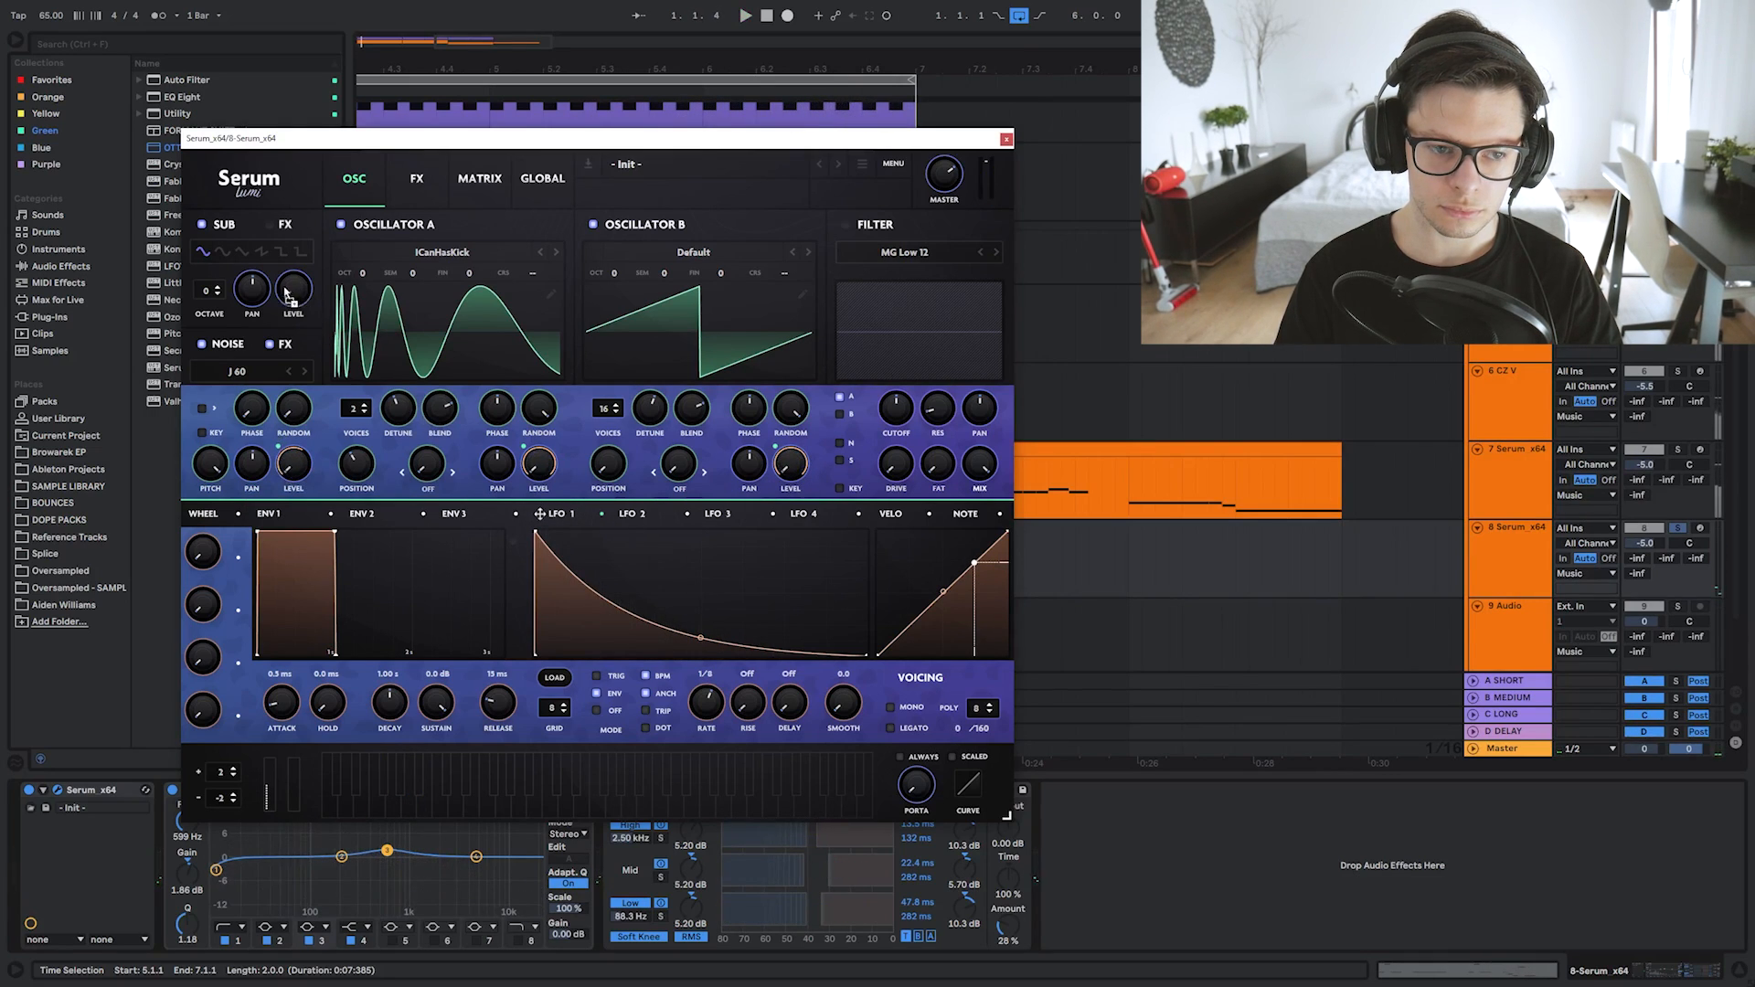
{"action": "double_click", "coordinate": [815, 621]}
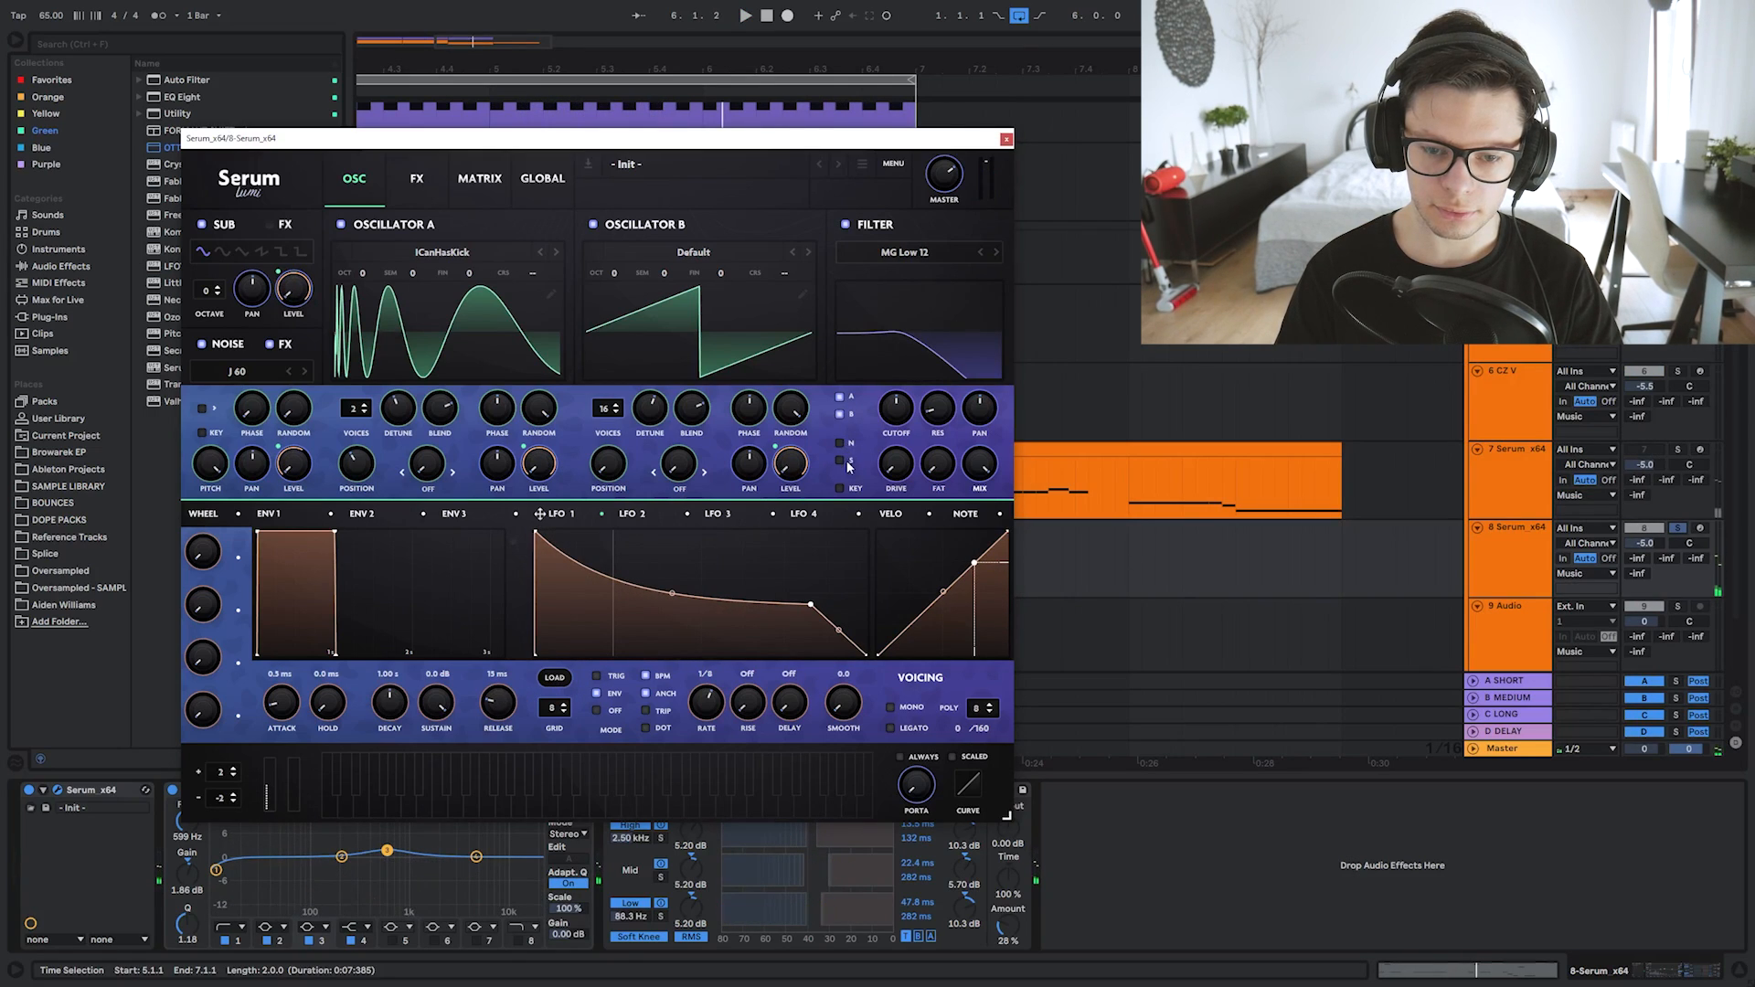
Modulate the MG Low 12 filter's cutoff with LFO 1 at 90 and give the LFO curve a rounded rise at its start.
{"action": "mouse_move", "coordinate": [896, 409]}
{"action": "left_mouse_down"}
{"action": "mouse_move", "coordinate": [894, 465]}
{"action": "mouse_move", "coordinate": [883, 411]}
{"action": "left_mouse_up"}
{"action": "key", "text": "space"}
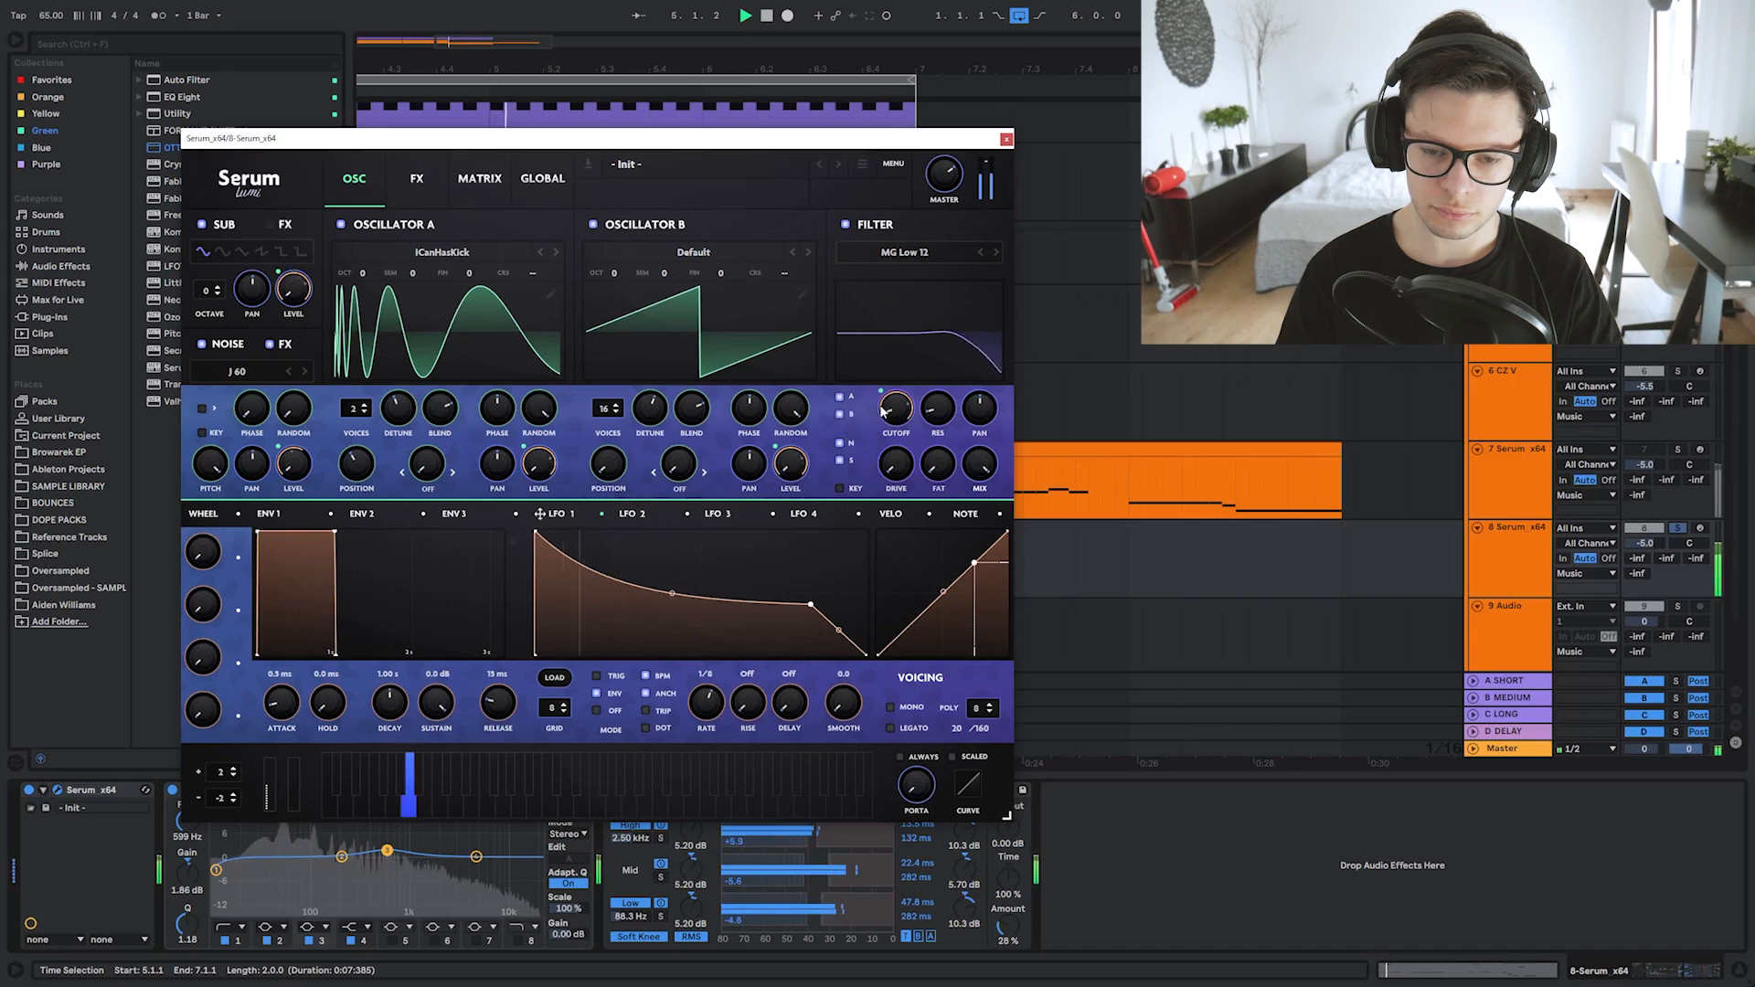
{"action": "key", "text": "space"}
{"action": "left_click_drag", "start_coordinate": [536, 533], "coordinate": [597, 536]}
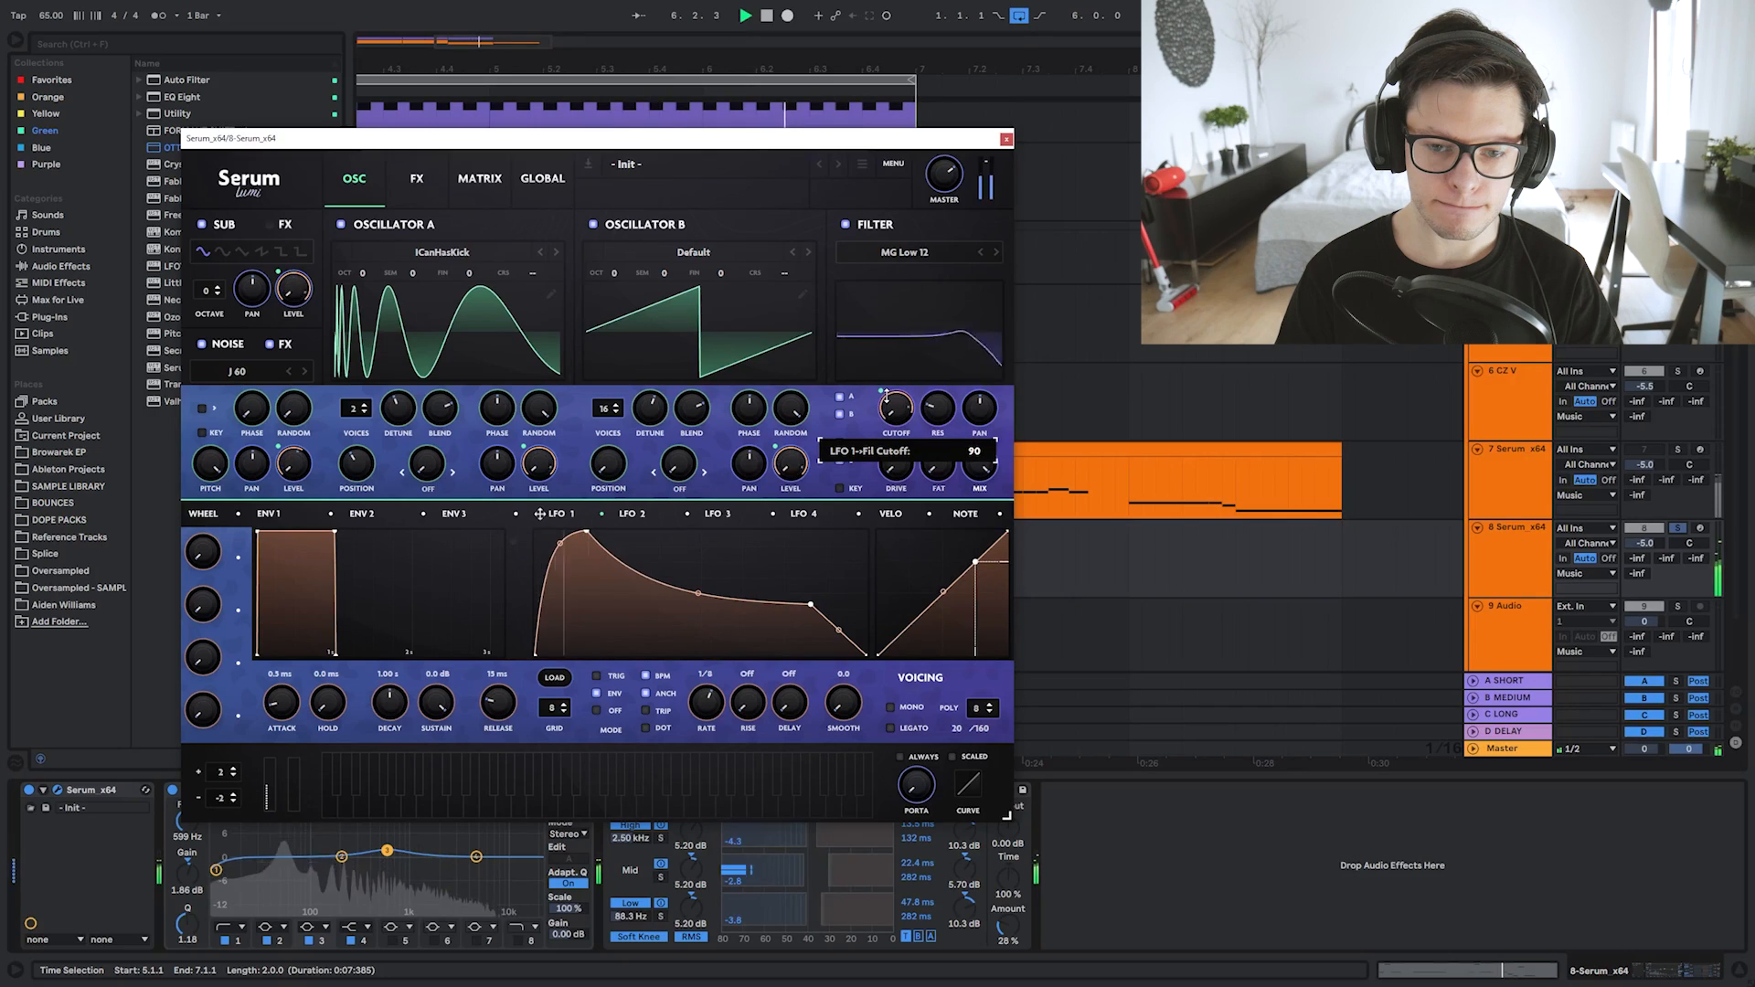
In Serum's effects, boost a Peak EQ band with its frequency modulated by an LFO, and add a multiband compressor with raised gain.
{"action": "left_click", "coordinate": [417, 178]}
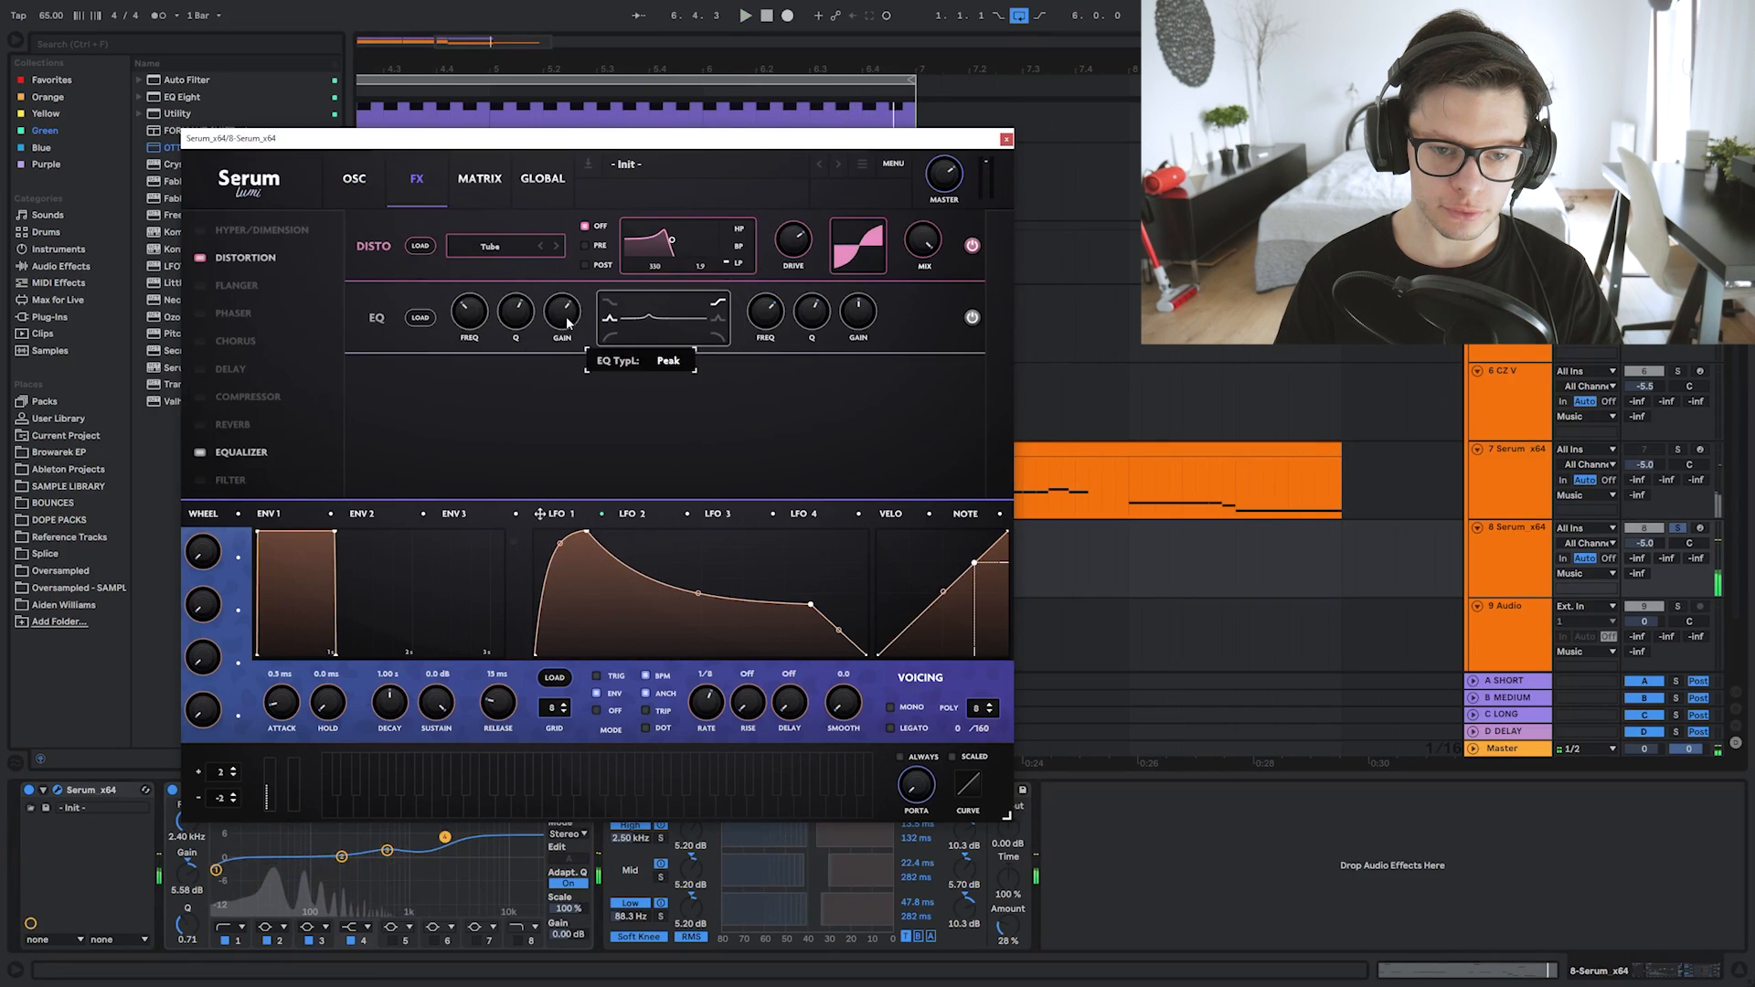
{"action": "key", "text": "space"}
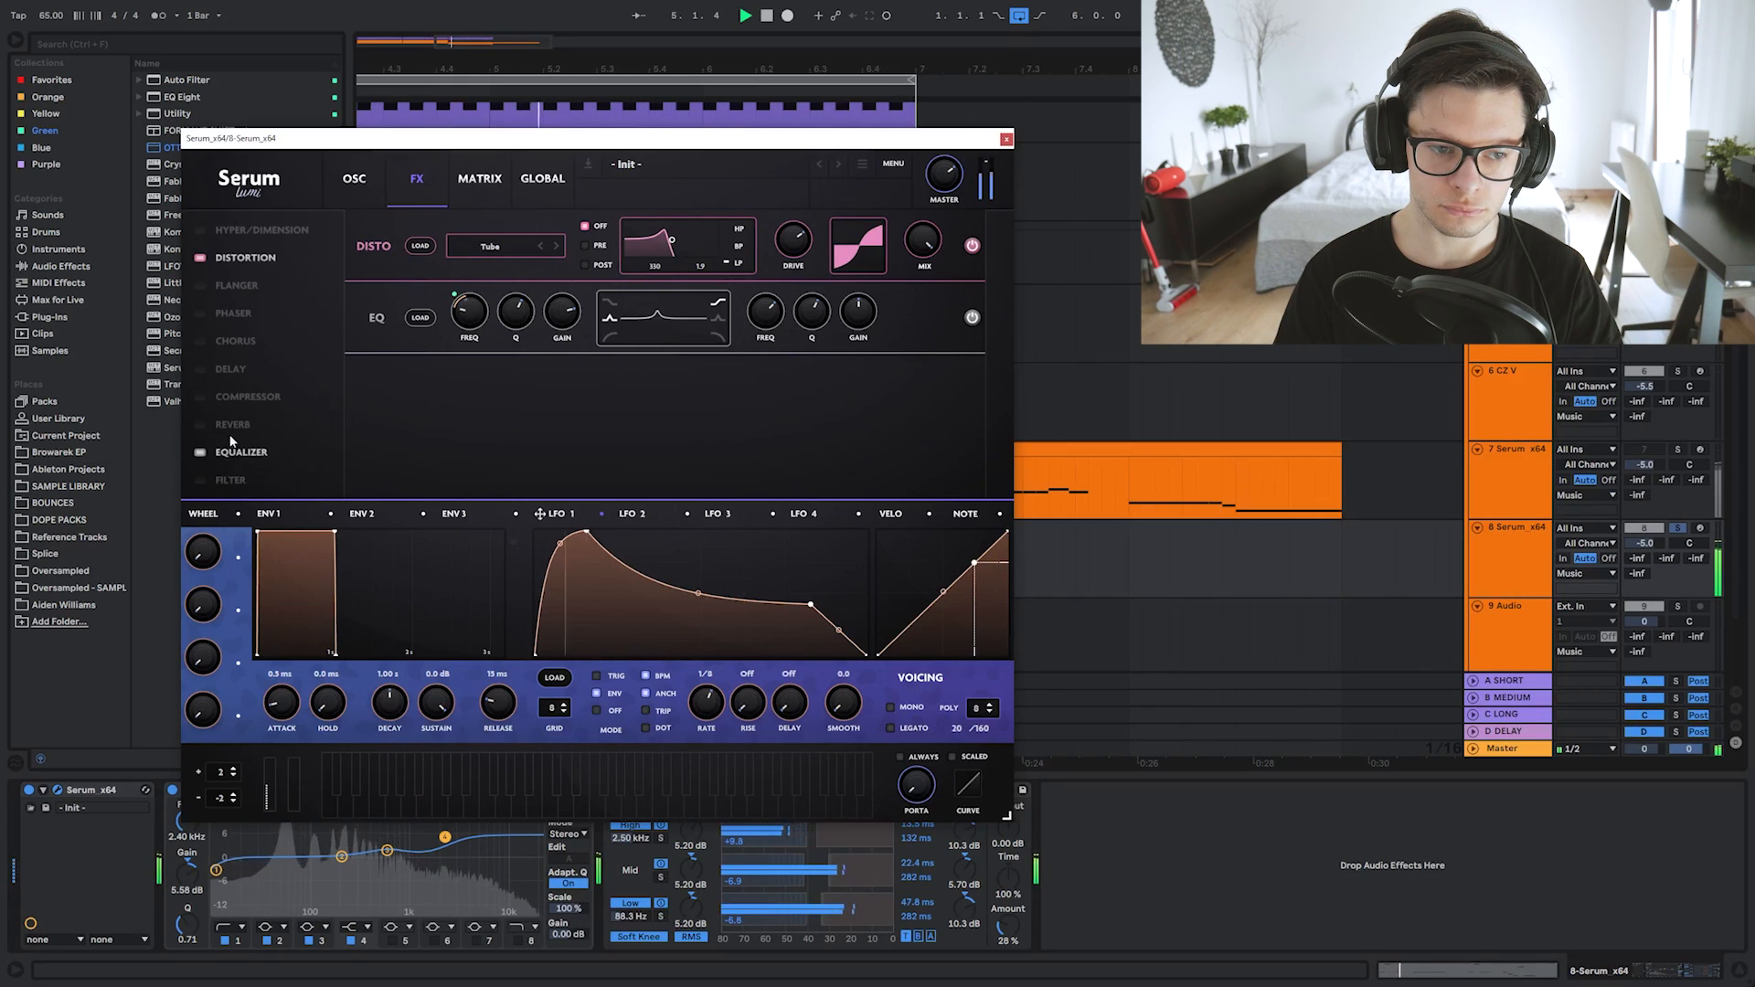
{"action": "left_click", "coordinate": [236, 397]}
{"action": "key", "text": "space"}
{"action": "left_click_drag", "start_coordinate": [677, 331], "coordinate": [695, 294]}
{"action": "key", "text": "space"}
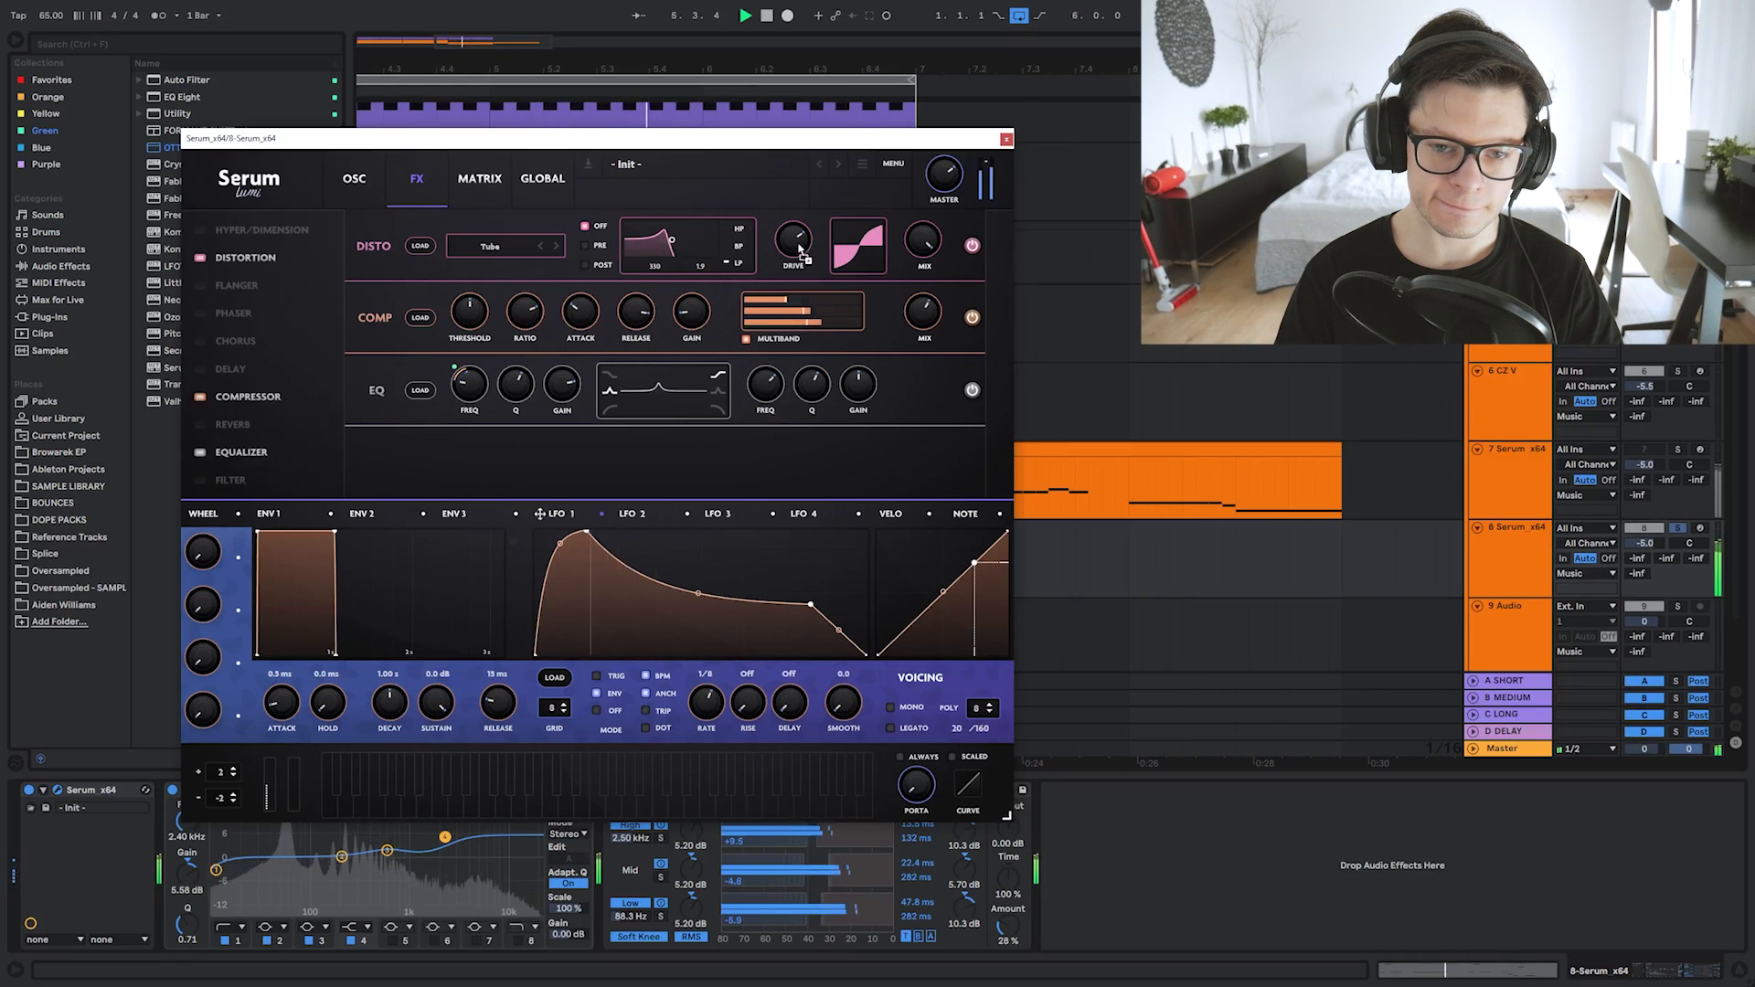
Set the duplicated Serum track's volume to -3.0 dB, unsolo it and play the arrangement from the beginning.
{"action": "mouse_move", "coordinate": [1644, 543]}
{"action": "left_mouse_down"}
{"action": "mouse_move", "coordinate": [1645, 517]}
{"action": "mouse_move", "coordinate": [1657, 548]}
{"action": "left_mouse_up"}
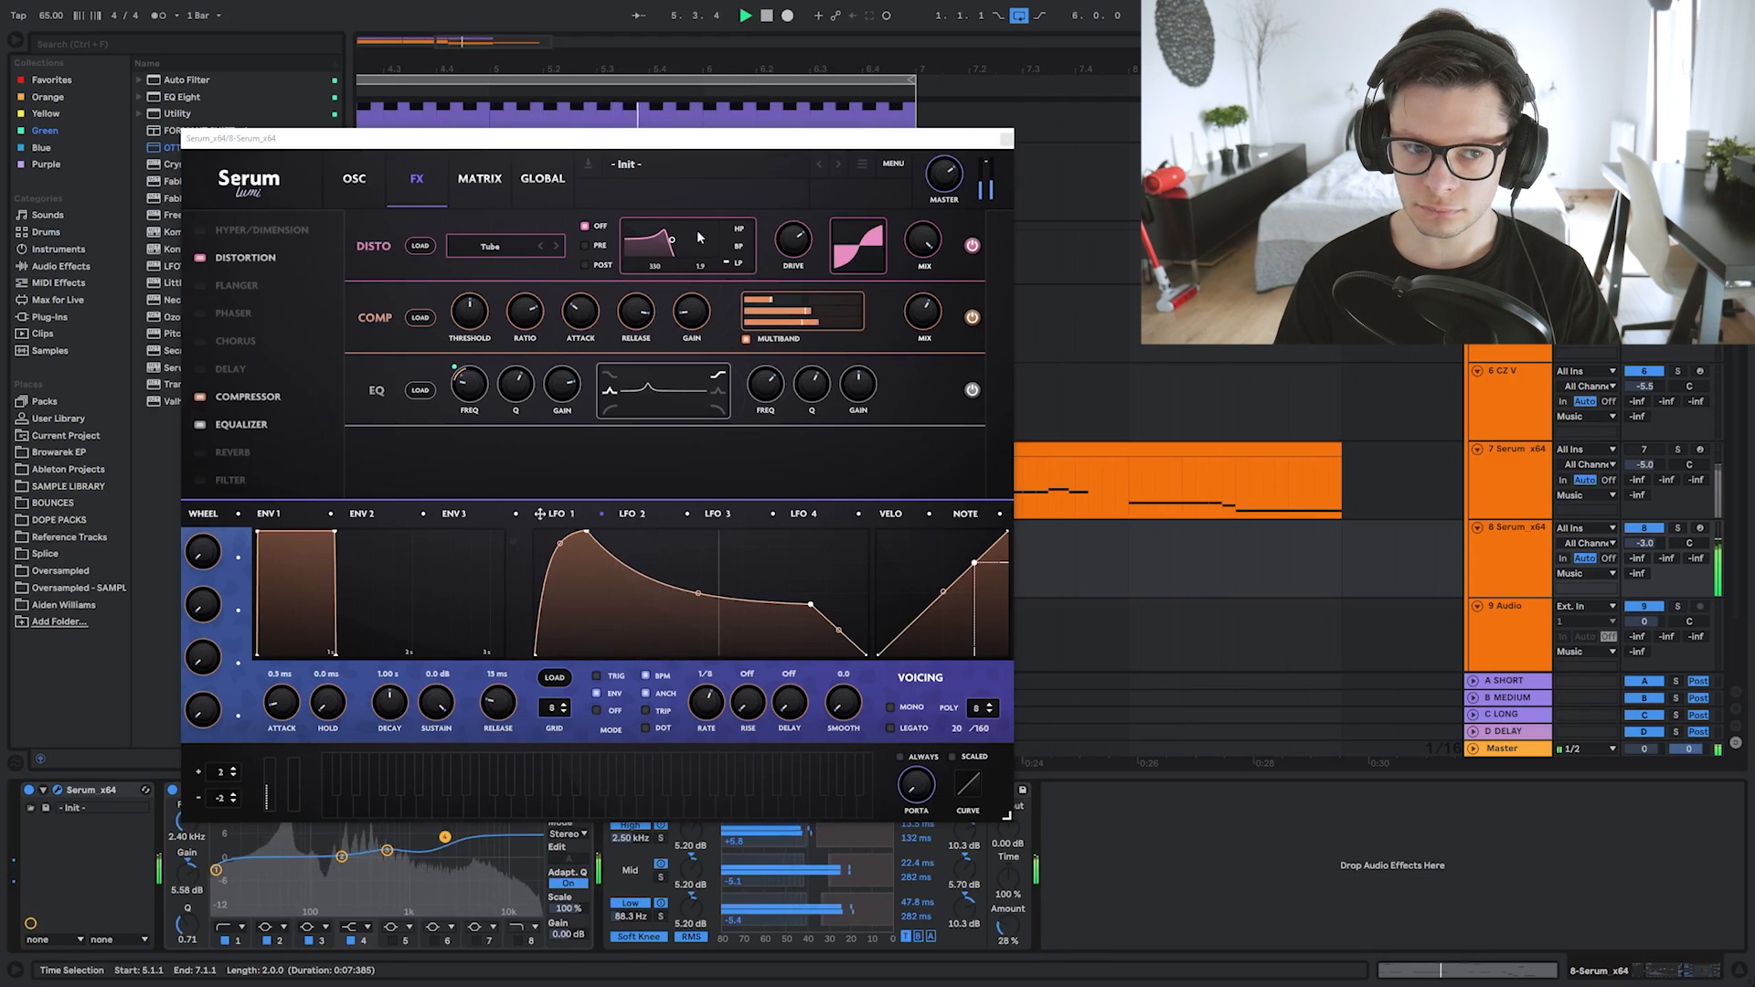
{"action": "left_click", "coordinate": [353, 181]}
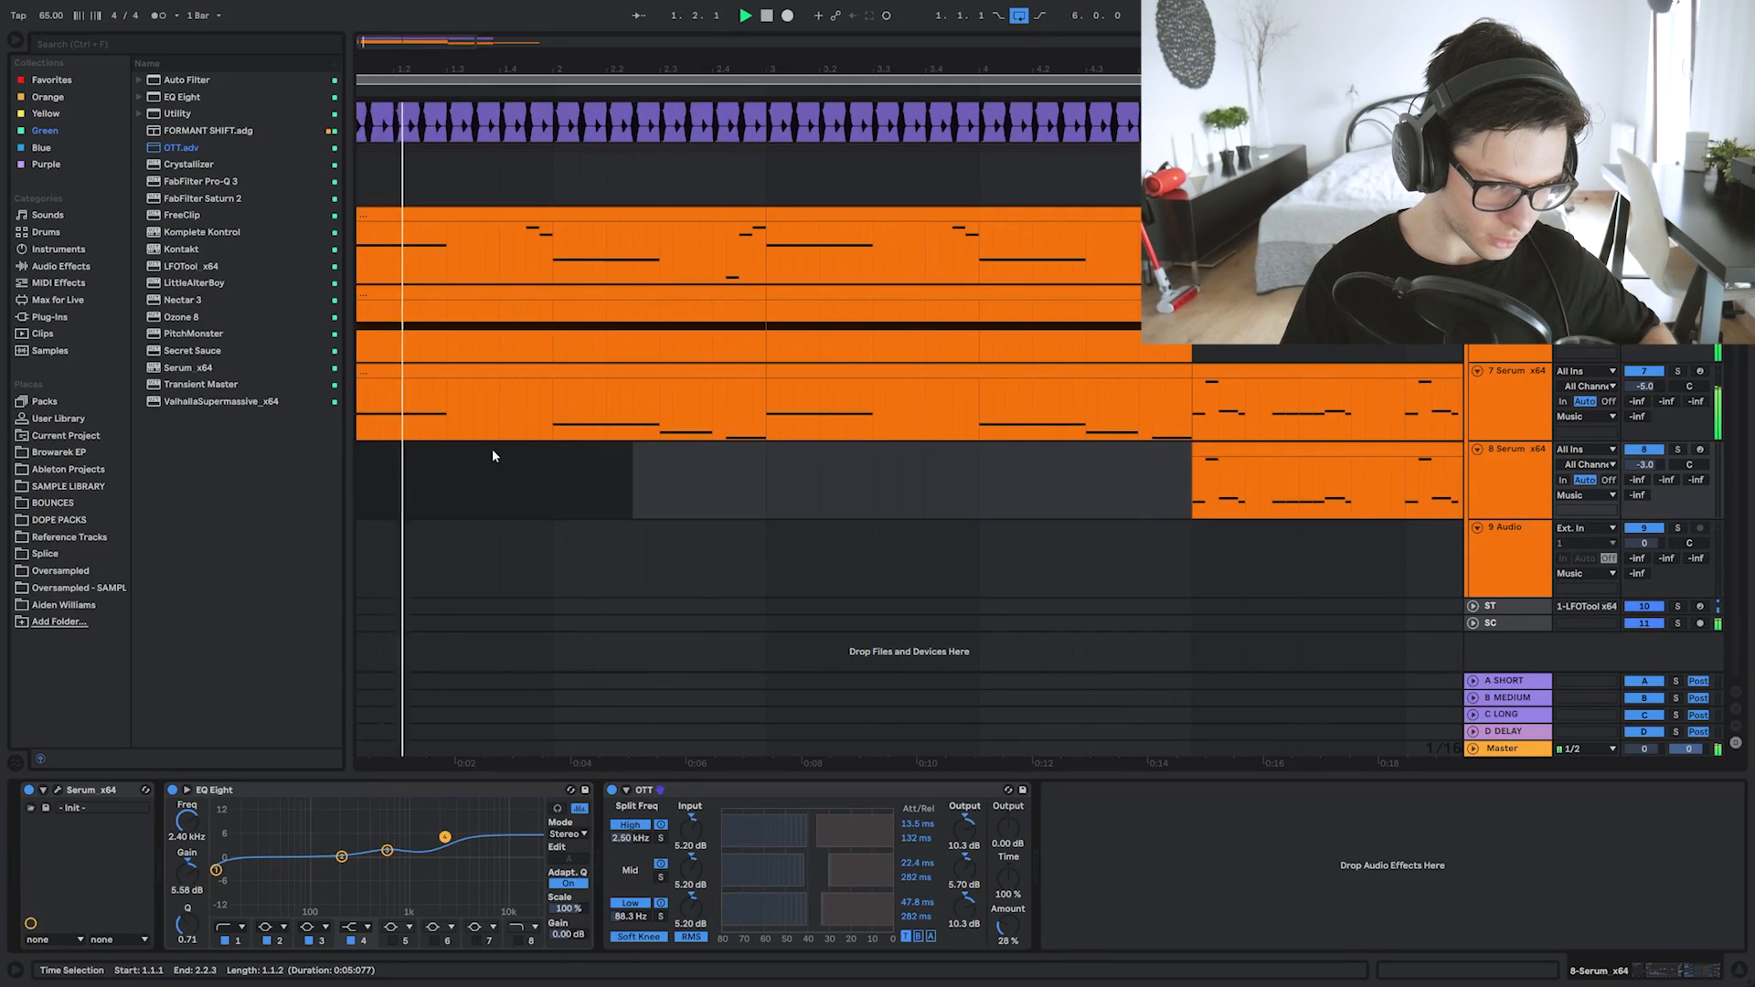
{"action": "left_click_drag", "start_coordinate": [397, 41], "coordinate": [407, 13]}
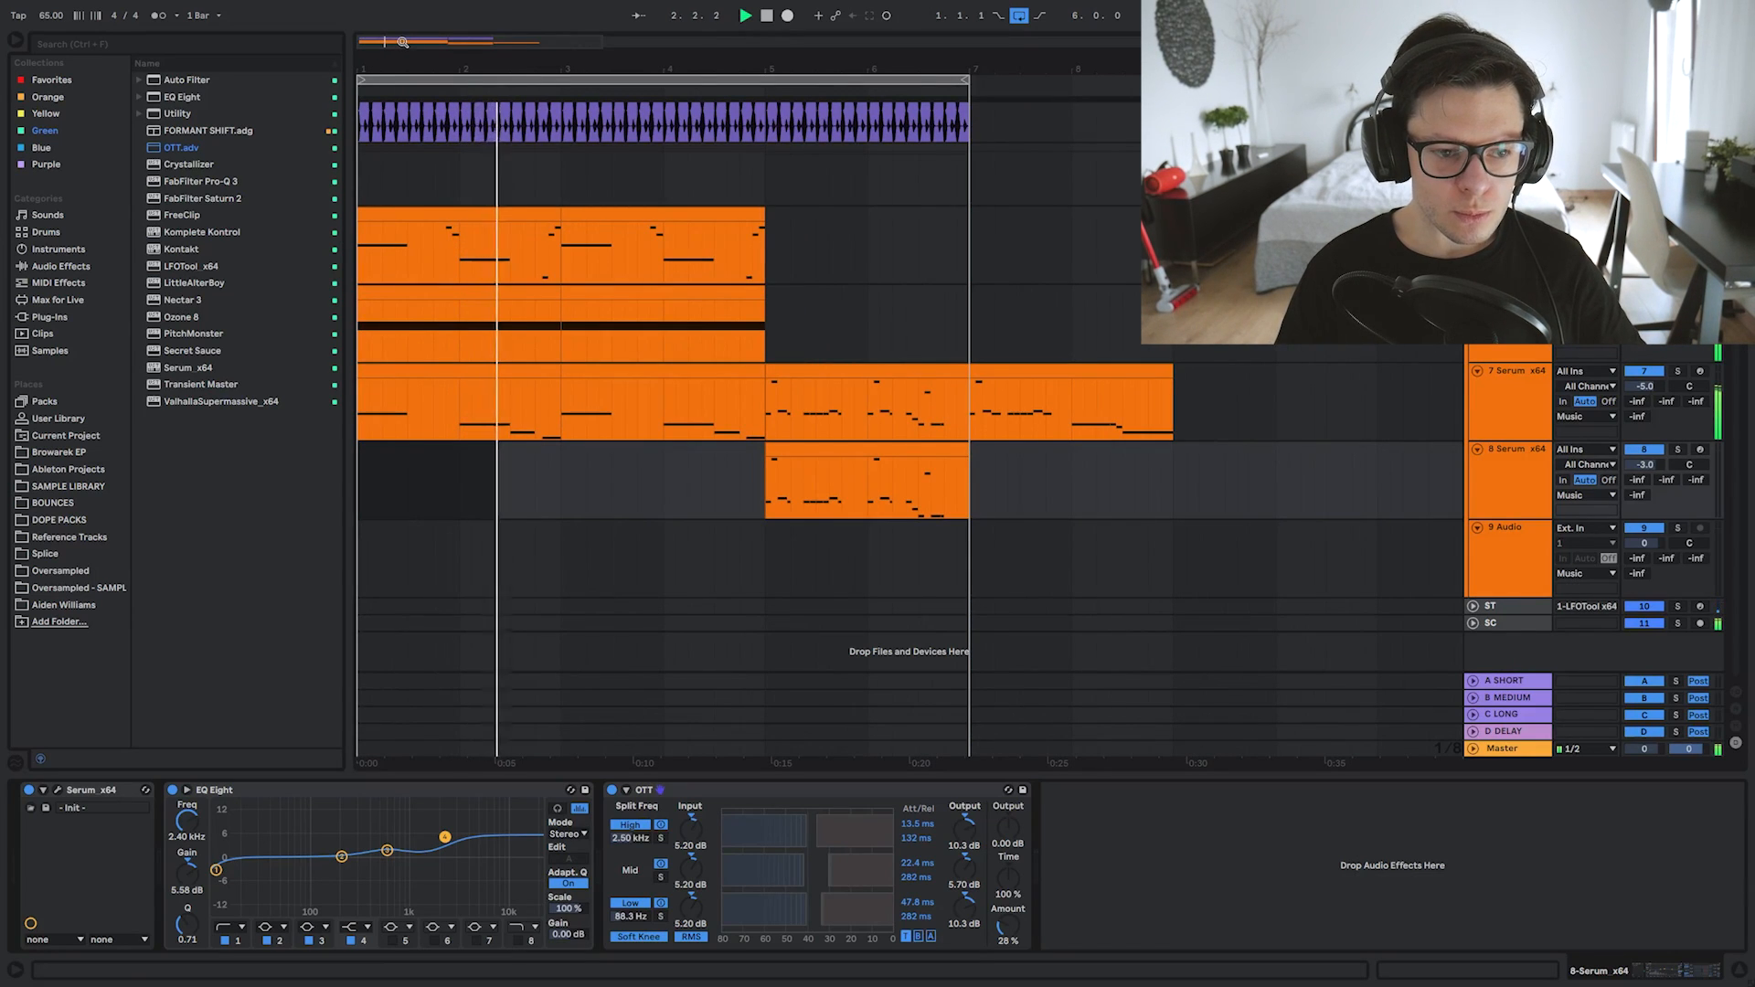
Duplicate the layered Serum track, load the Chainz preset on the copy and cut its low frequencies with EQ Eight.
{"action": "left_click", "coordinate": [1525, 504]}
{"action": "key", "text": "ctrl+d"}
{"action": "left_click", "coordinate": [407, 147]}
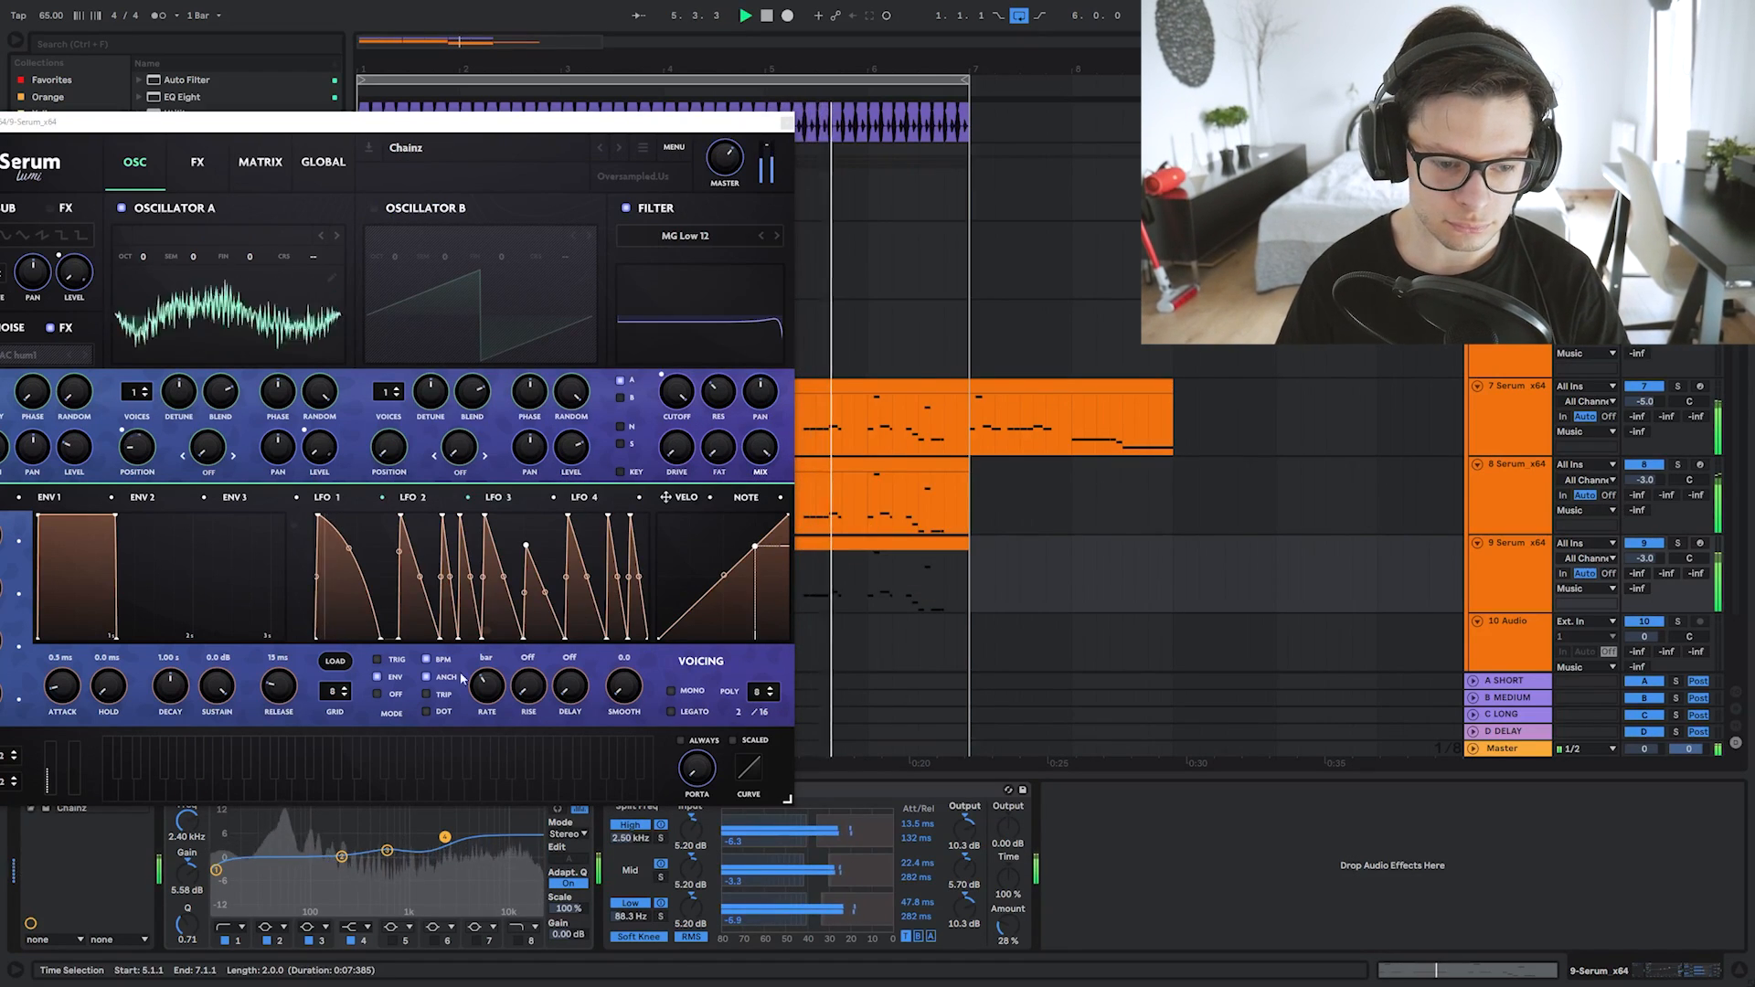
{"action": "key", "text": "space"}
{"action": "key", "text": "space"}
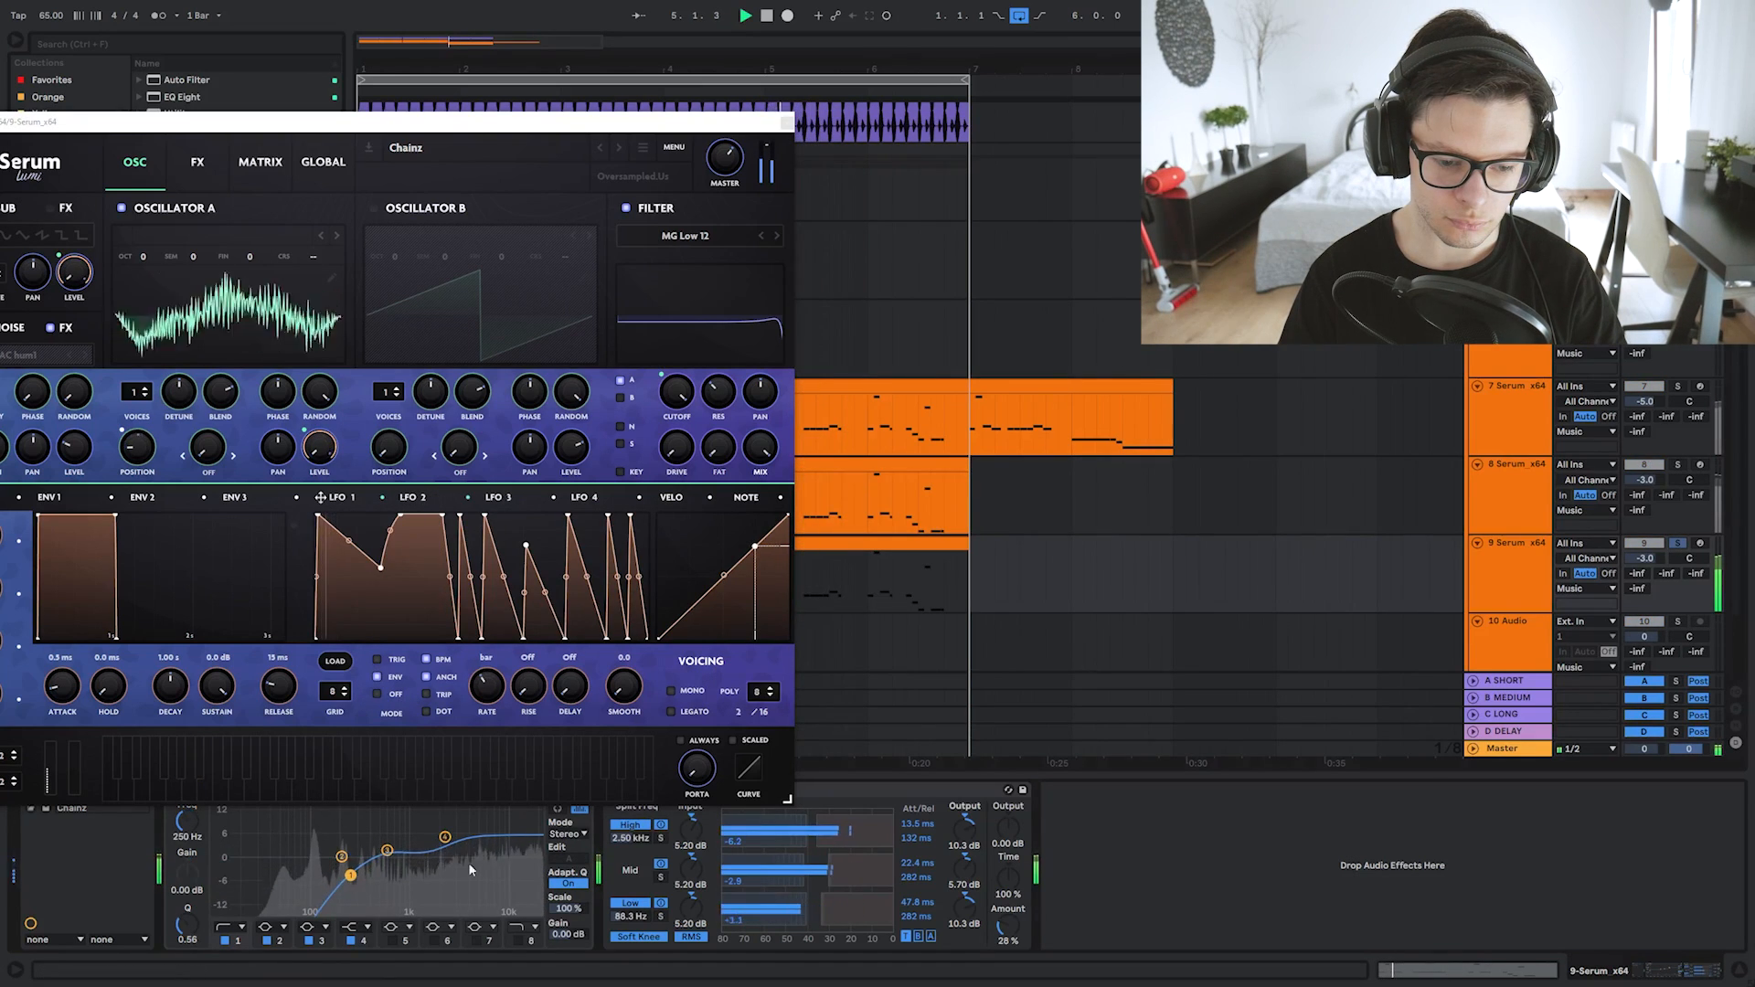
Lower the first dip of the LFO 1 curve to the baseline in the Chainz patch and duplicate the Serum track.
{"action": "left_click_drag", "start_coordinate": [383, 585], "coordinate": [353, 645]}
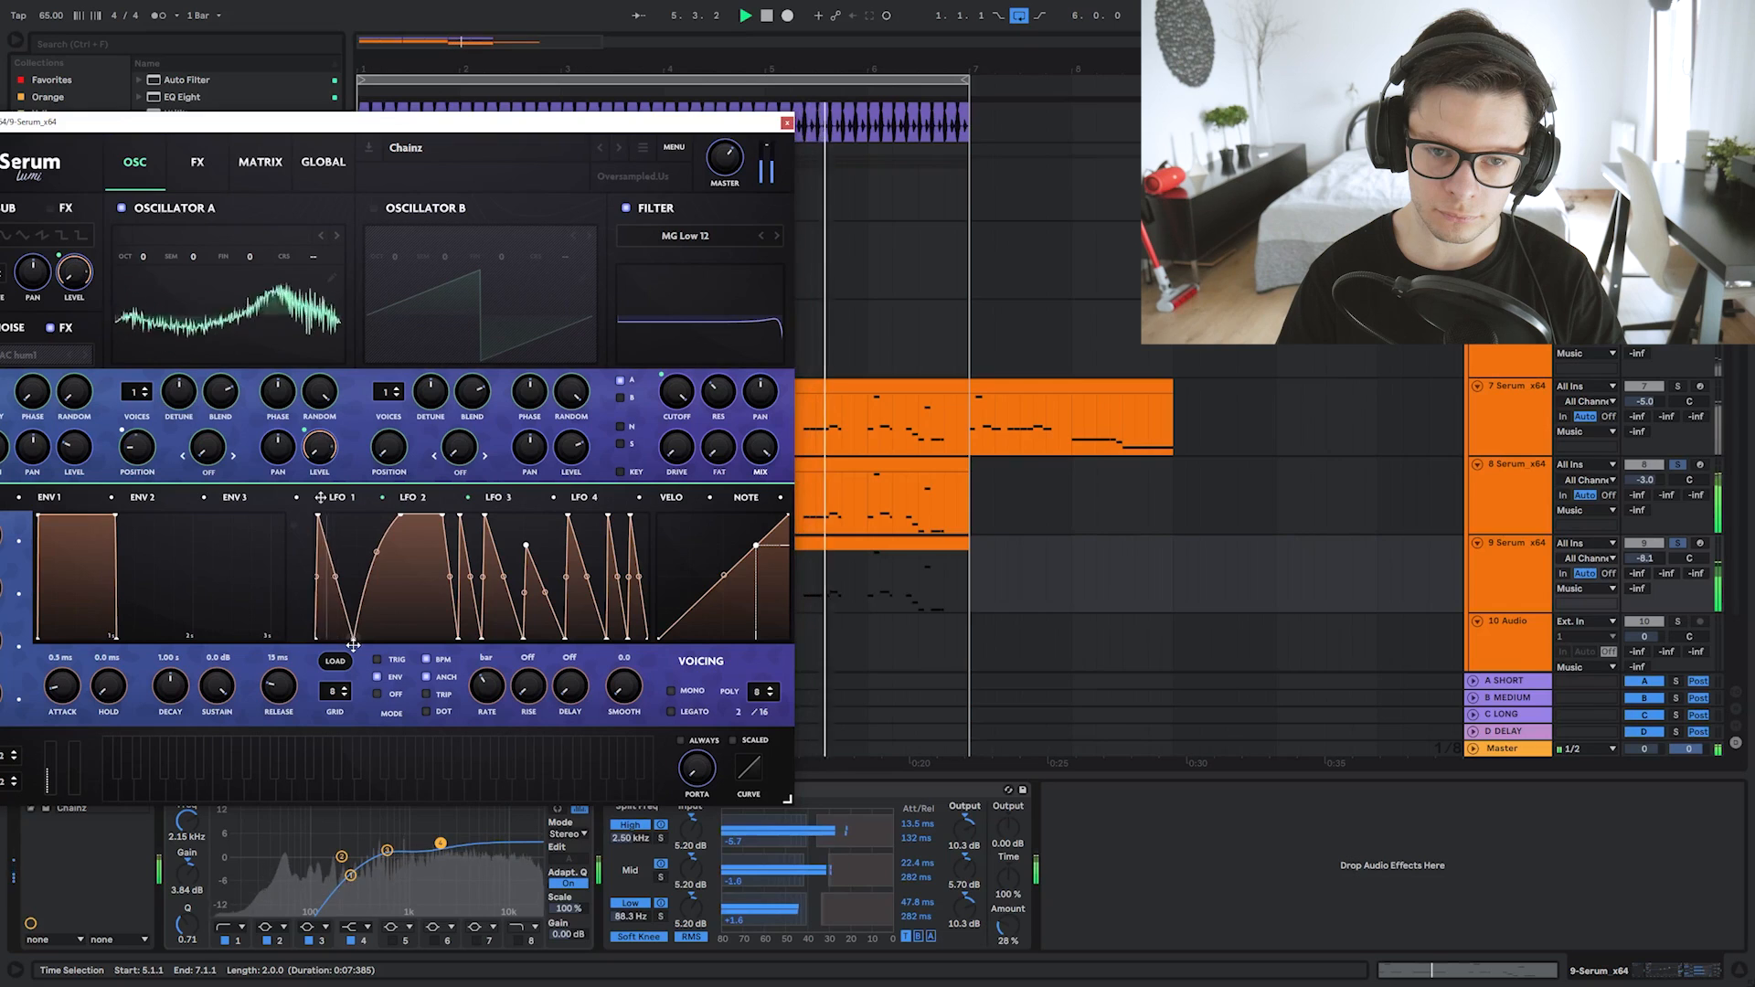
{"action": "key", "text": "space"}
{"action": "left_click", "coordinate": [788, 122]}
{"action": "key", "text": "ctrl+d"}
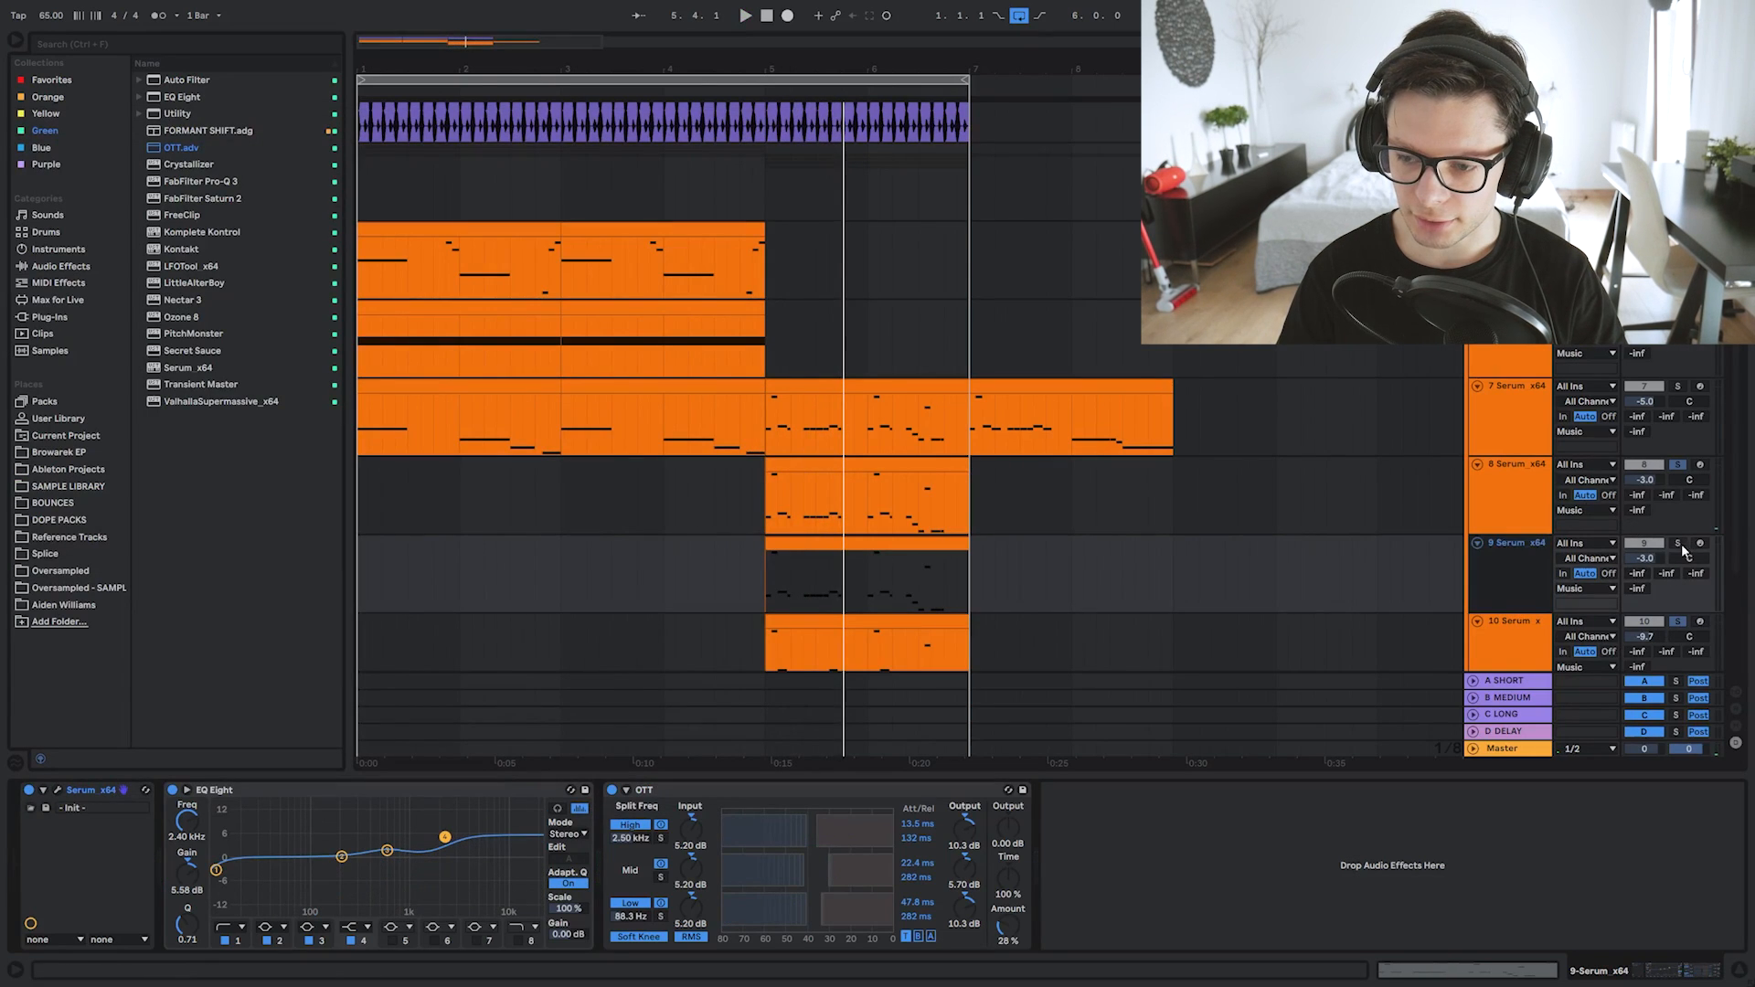
Load the HYPSON preset on the new Serum track and set its volume to -4.6 dB.
{"action": "key", "text": "space"}
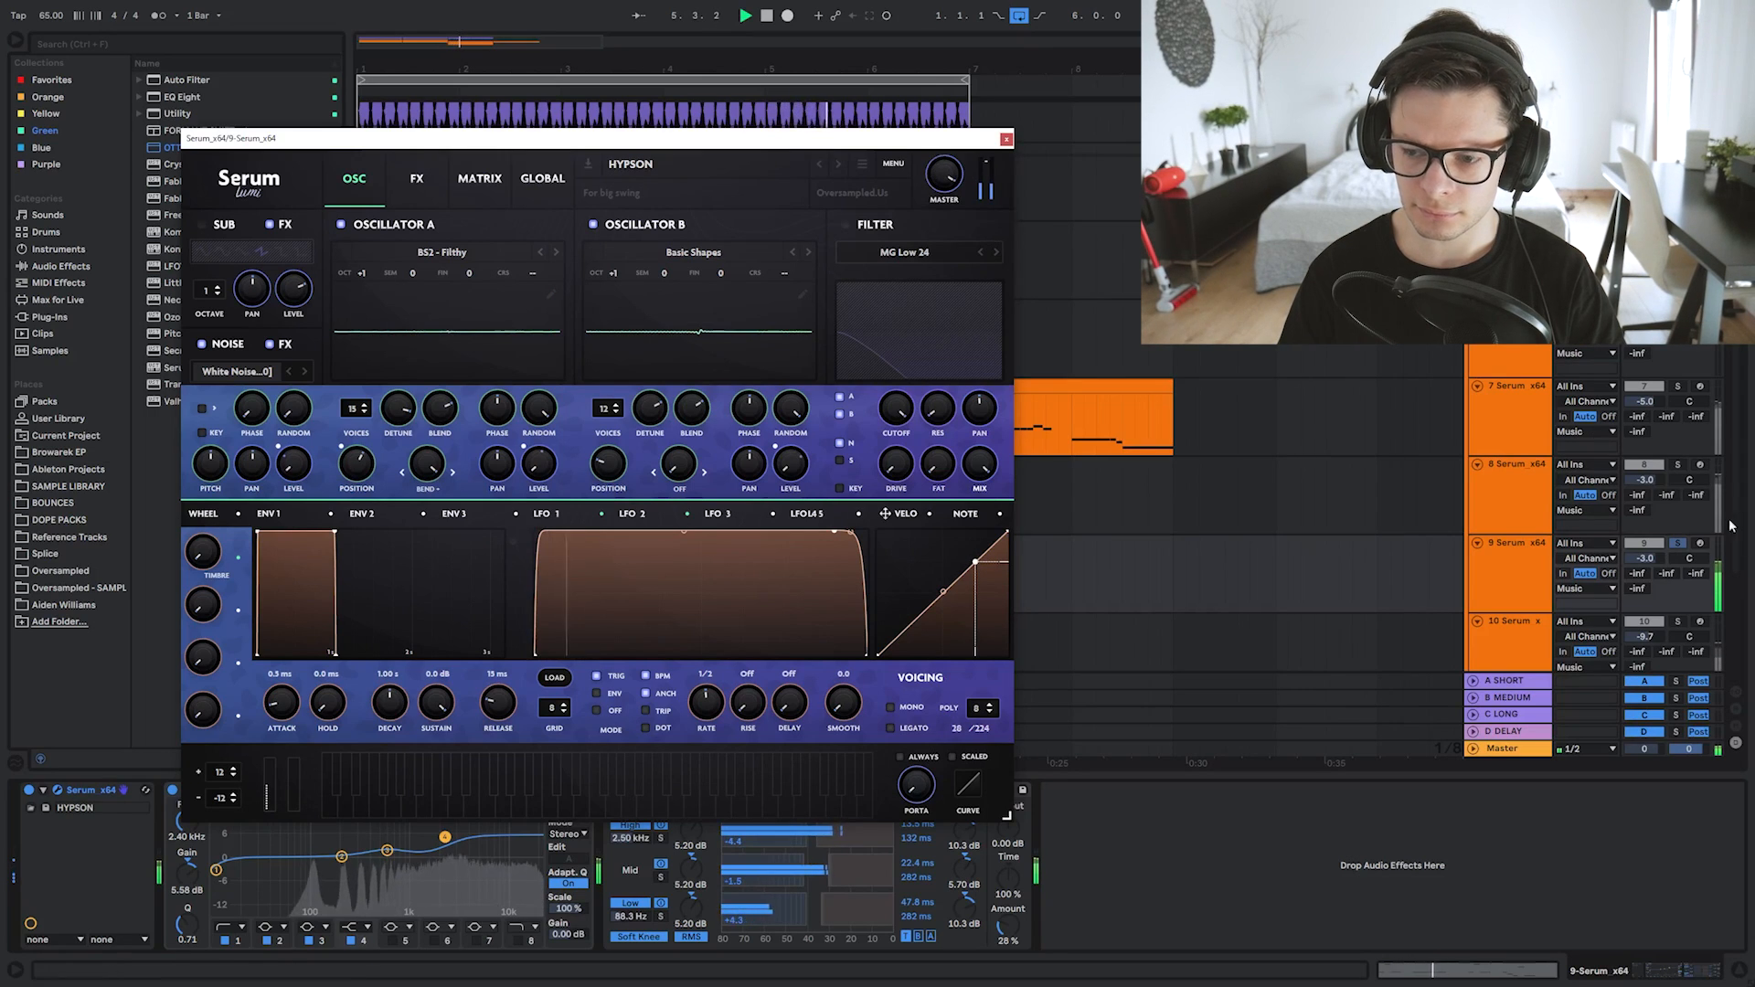
{"action": "key", "text": "space"}
{"action": "left_click", "coordinate": [1006, 140]}
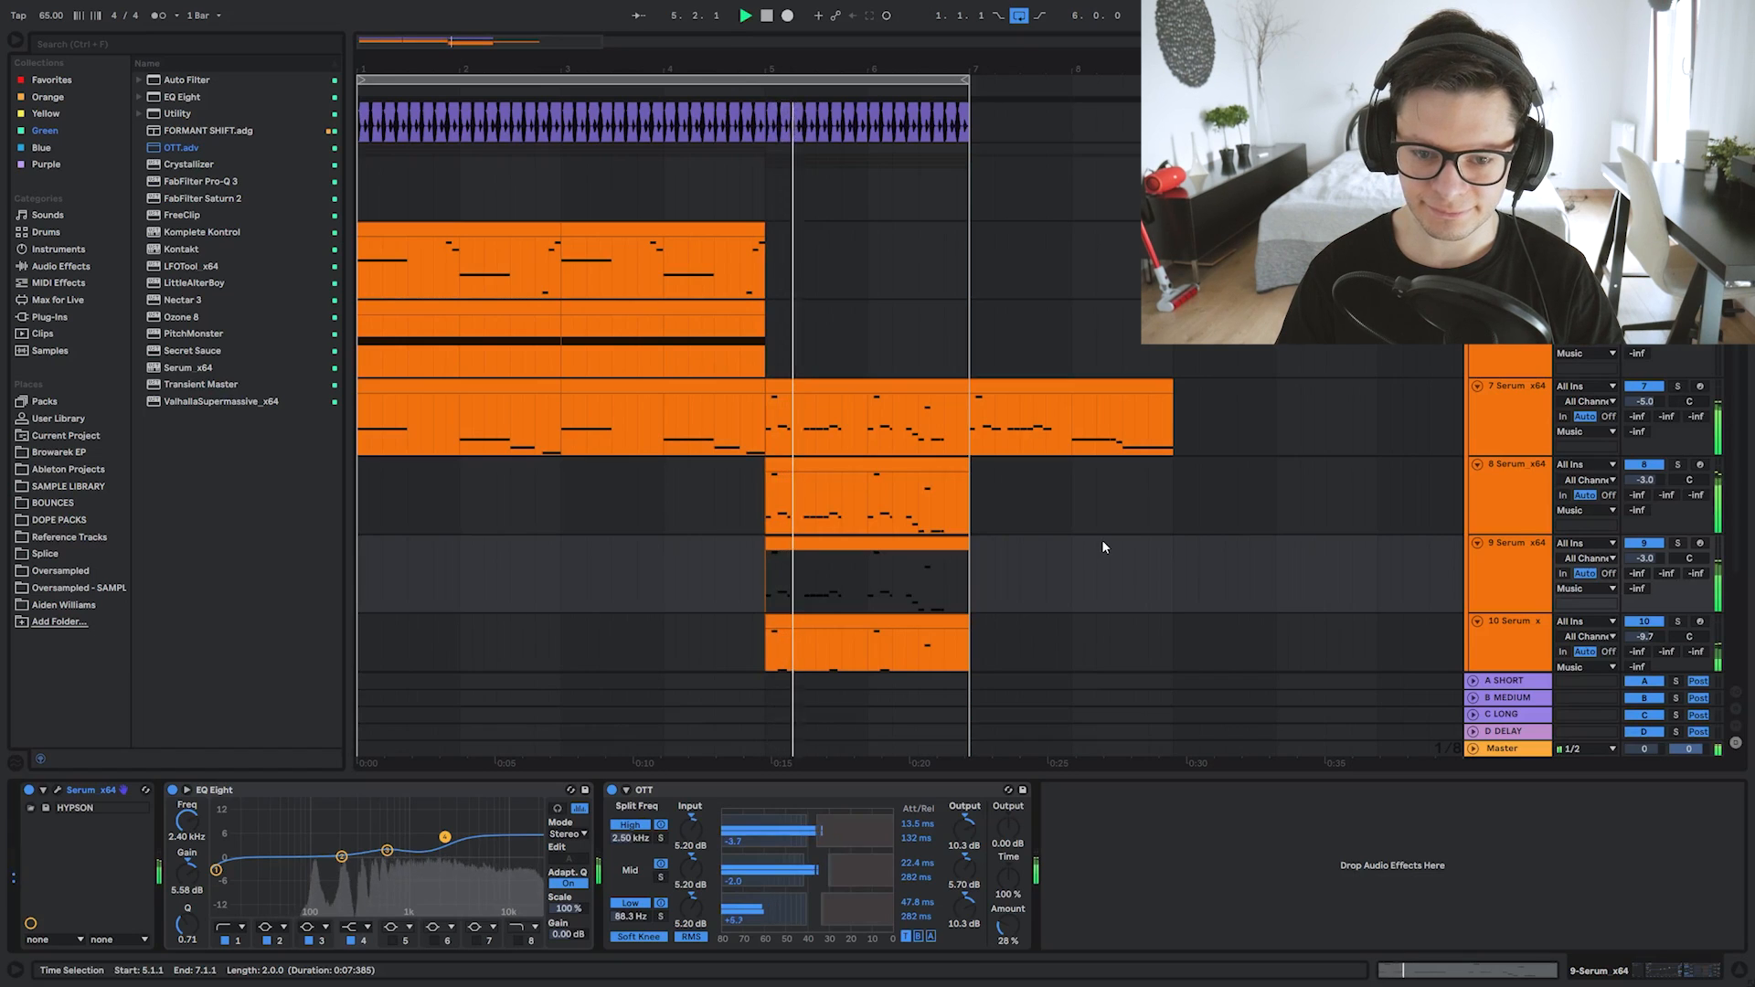
{"action": "scroll", "coordinate": [945, 572], "scroll_direction": "up", "scroll_amount": 3}
{"action": "left_click_drag", "start_coordinate": [944, 572], "coordinate": [959, 417]}
{"action": "left_click", "coordinate": [1678, 388]}
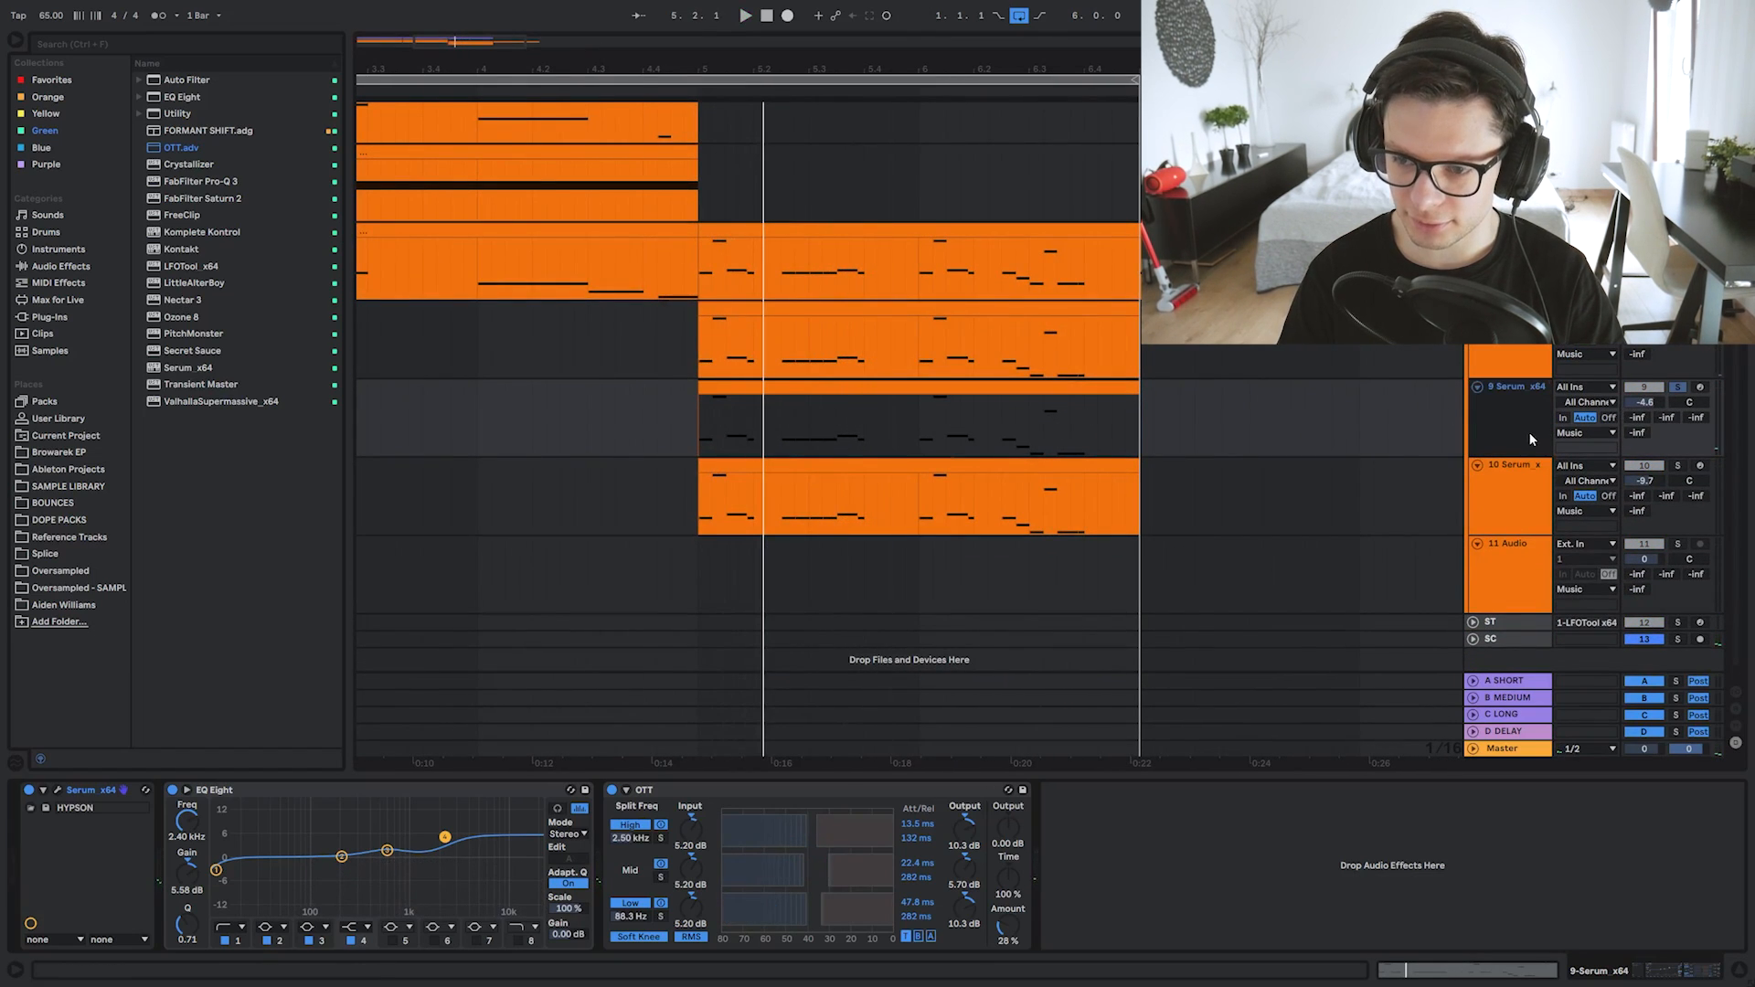
On a duplicate Serum track with the Phase Distortion preset, record a note in bar 5, trim its clip and set the volume to -5.5 dB.
{"action": "key", "text": "ctrl+d"}
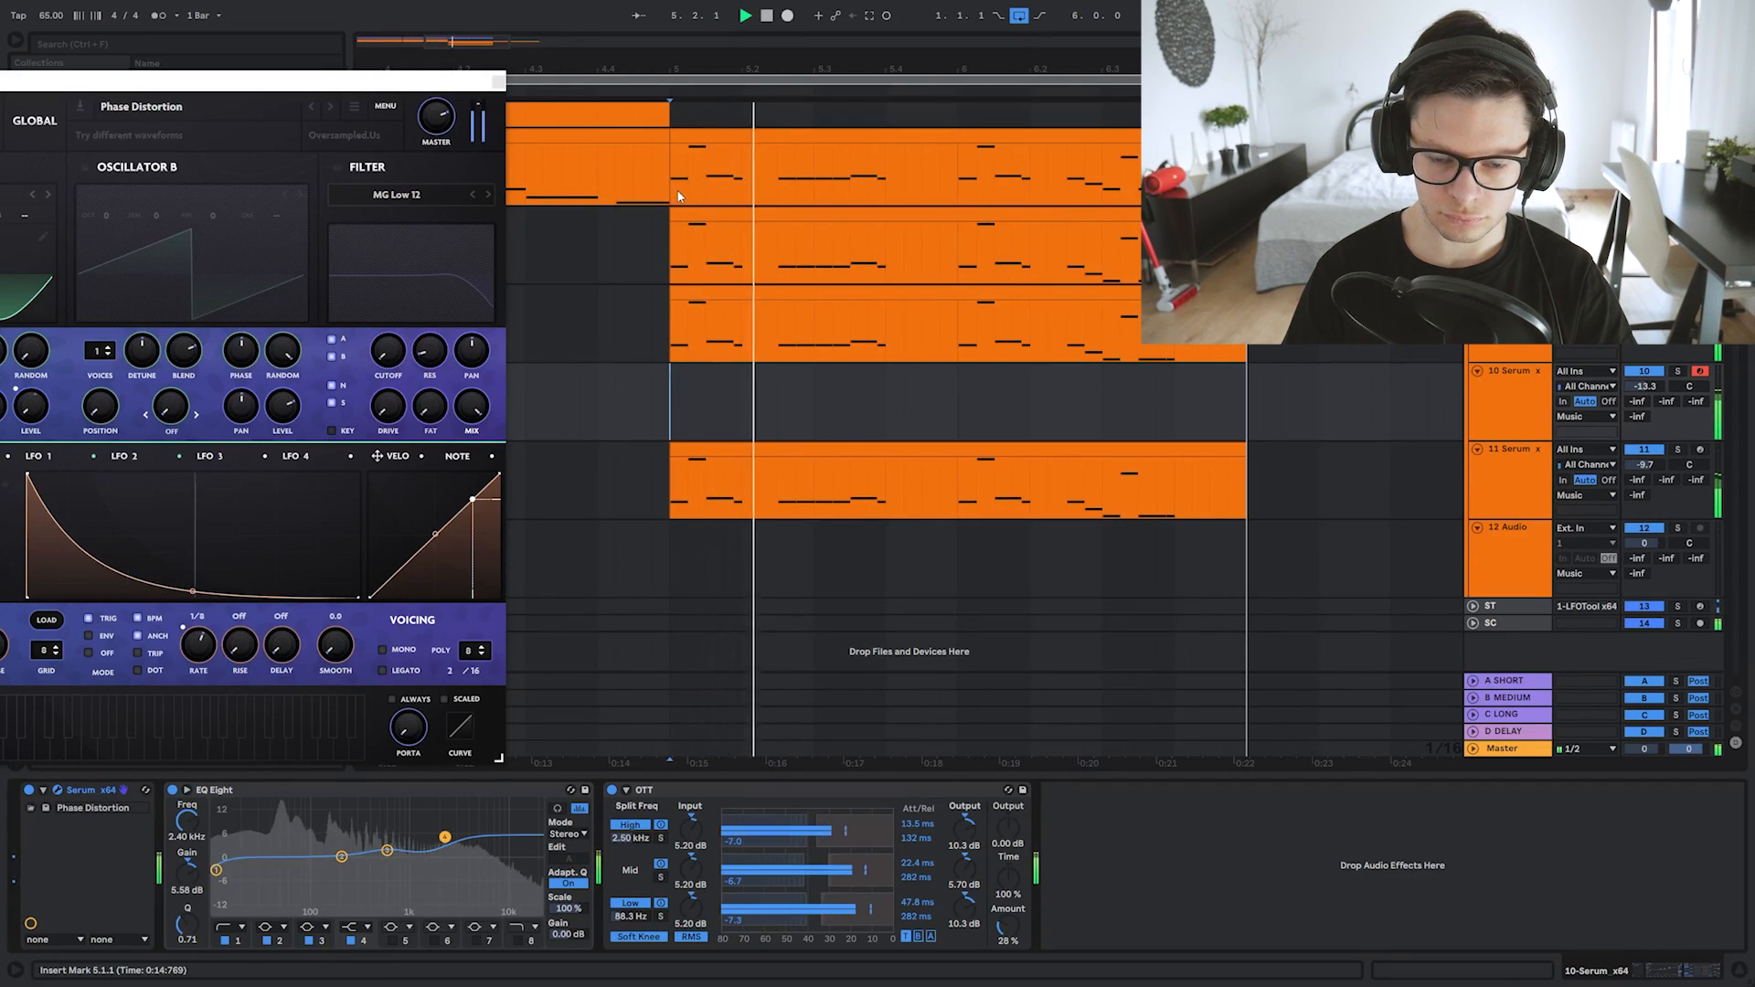
{"action": "key", "text": "space"}
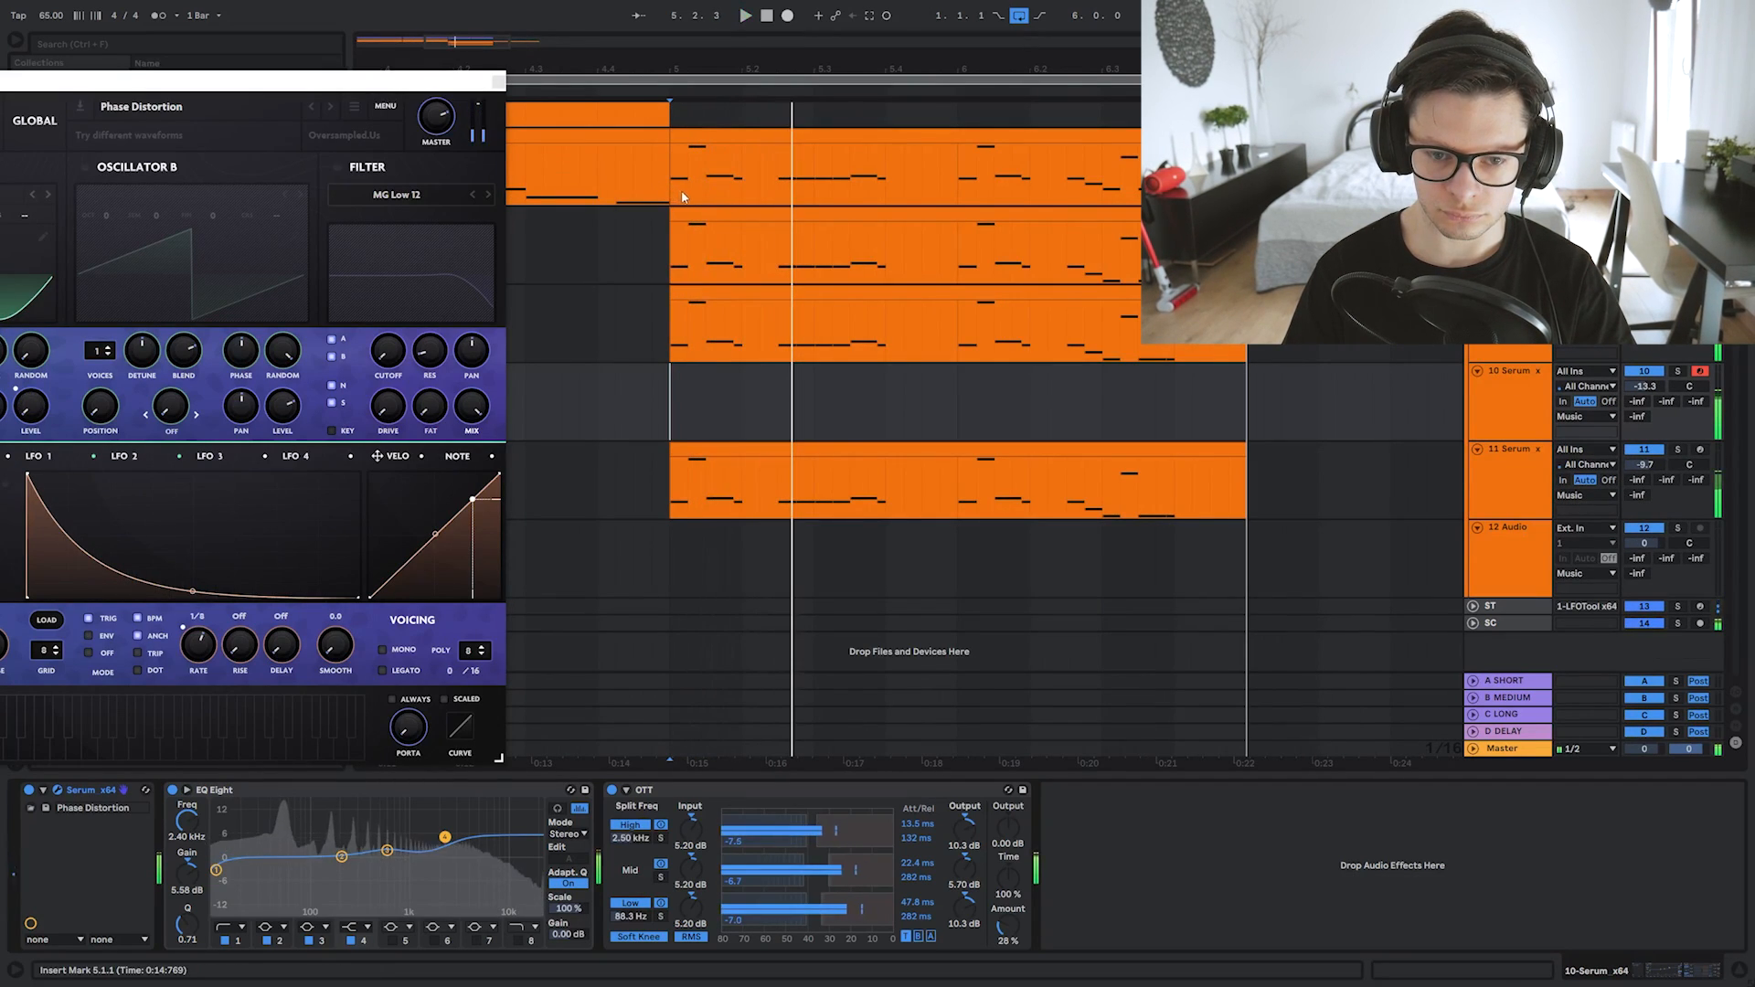
{"action": "left_click", "coordinate": [870, 16]}
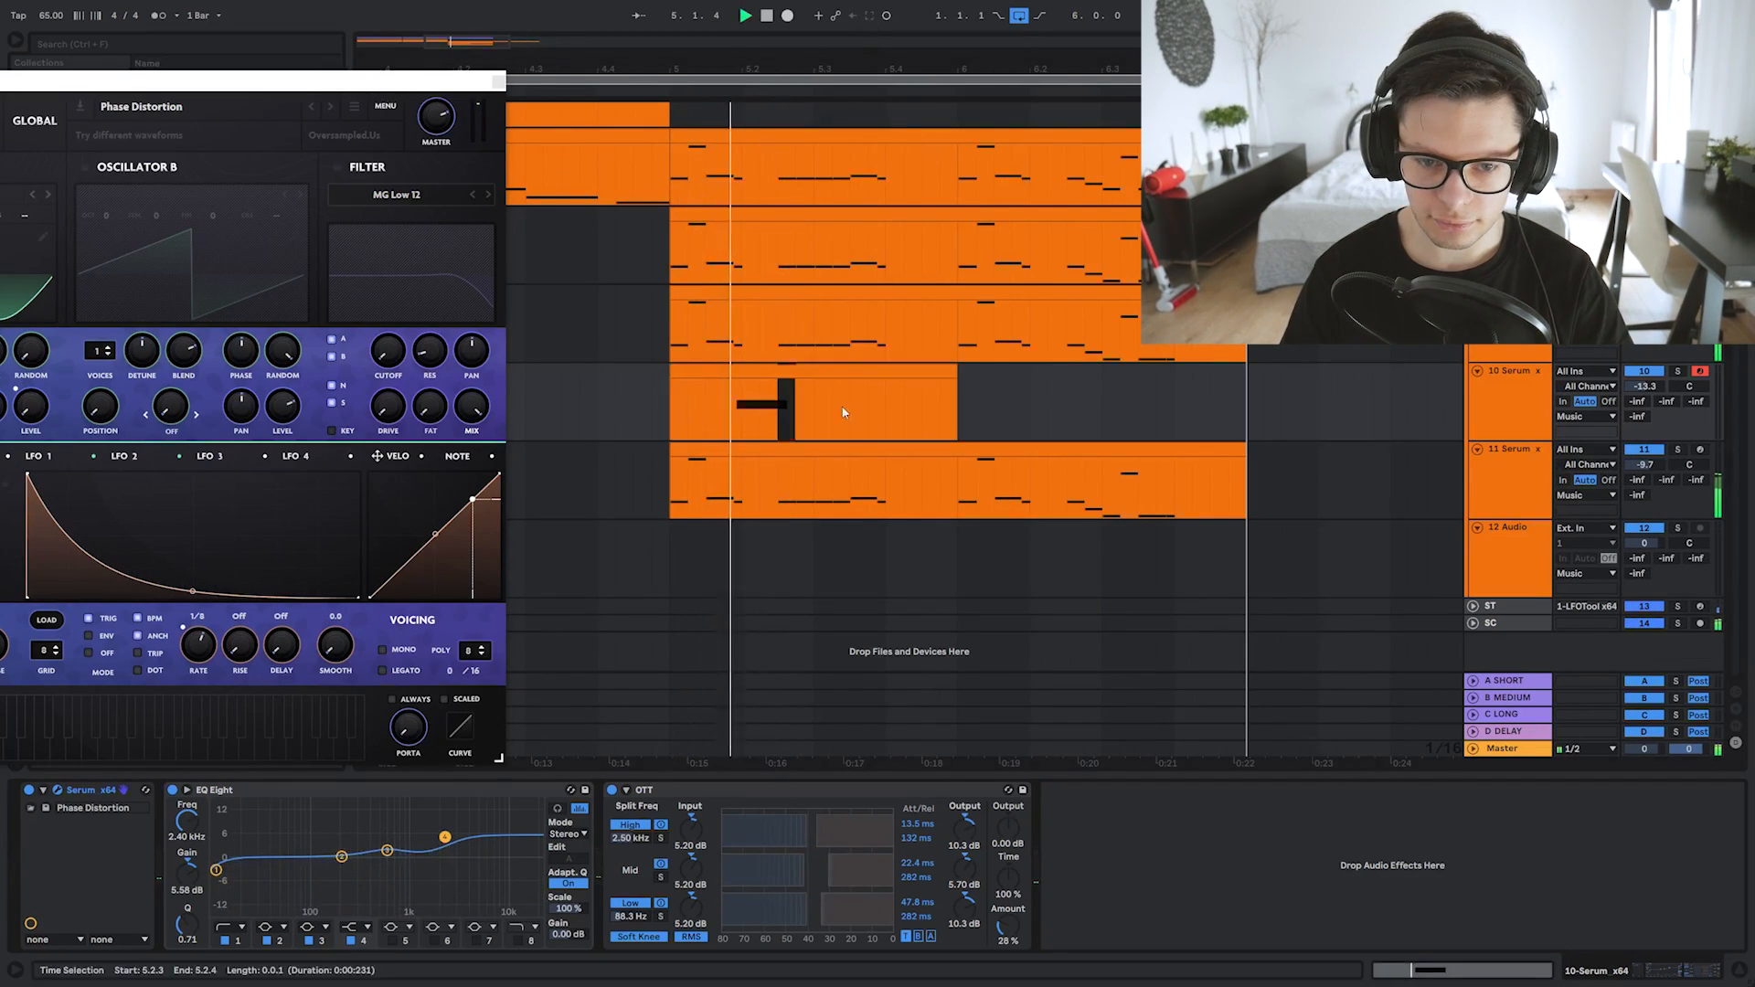
{"action": "left_click_drag", "start_coordinate": [843, 413], "coordinate": [900, 414]}
{"action": "key", "text": "Delete"}
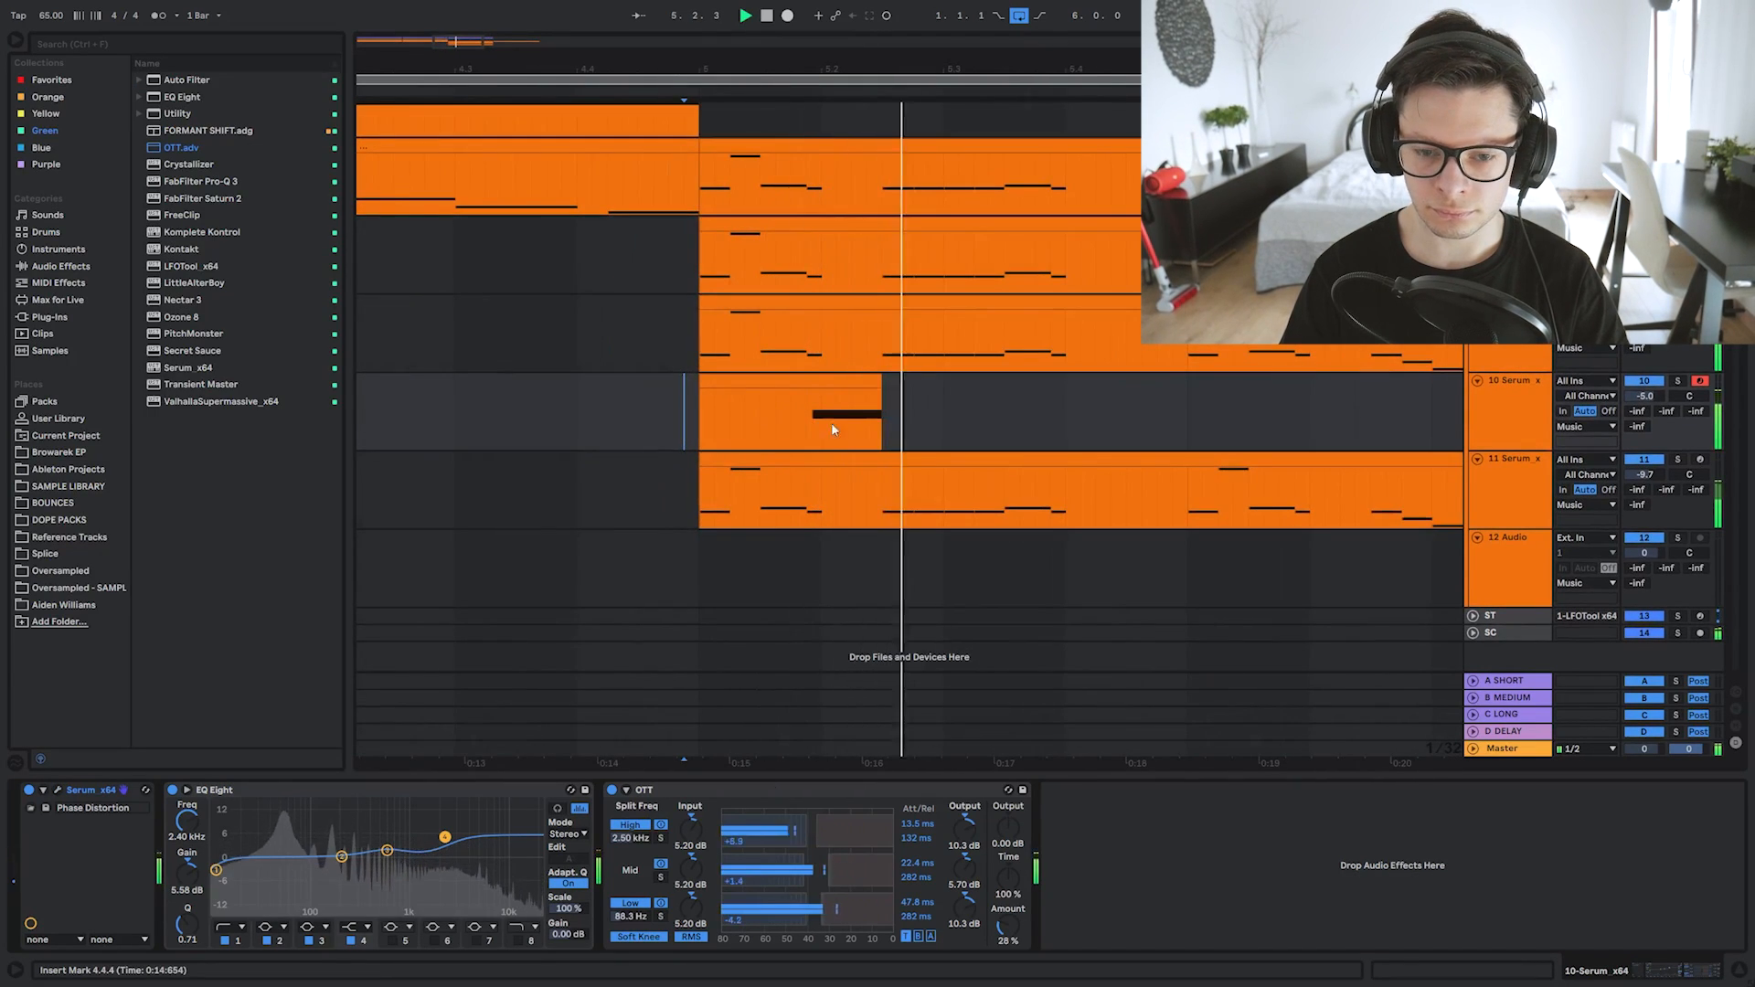
{"action": "left_click_drag", "start_coordinate": [1647, 396], "coordinate": [1646, 401]}
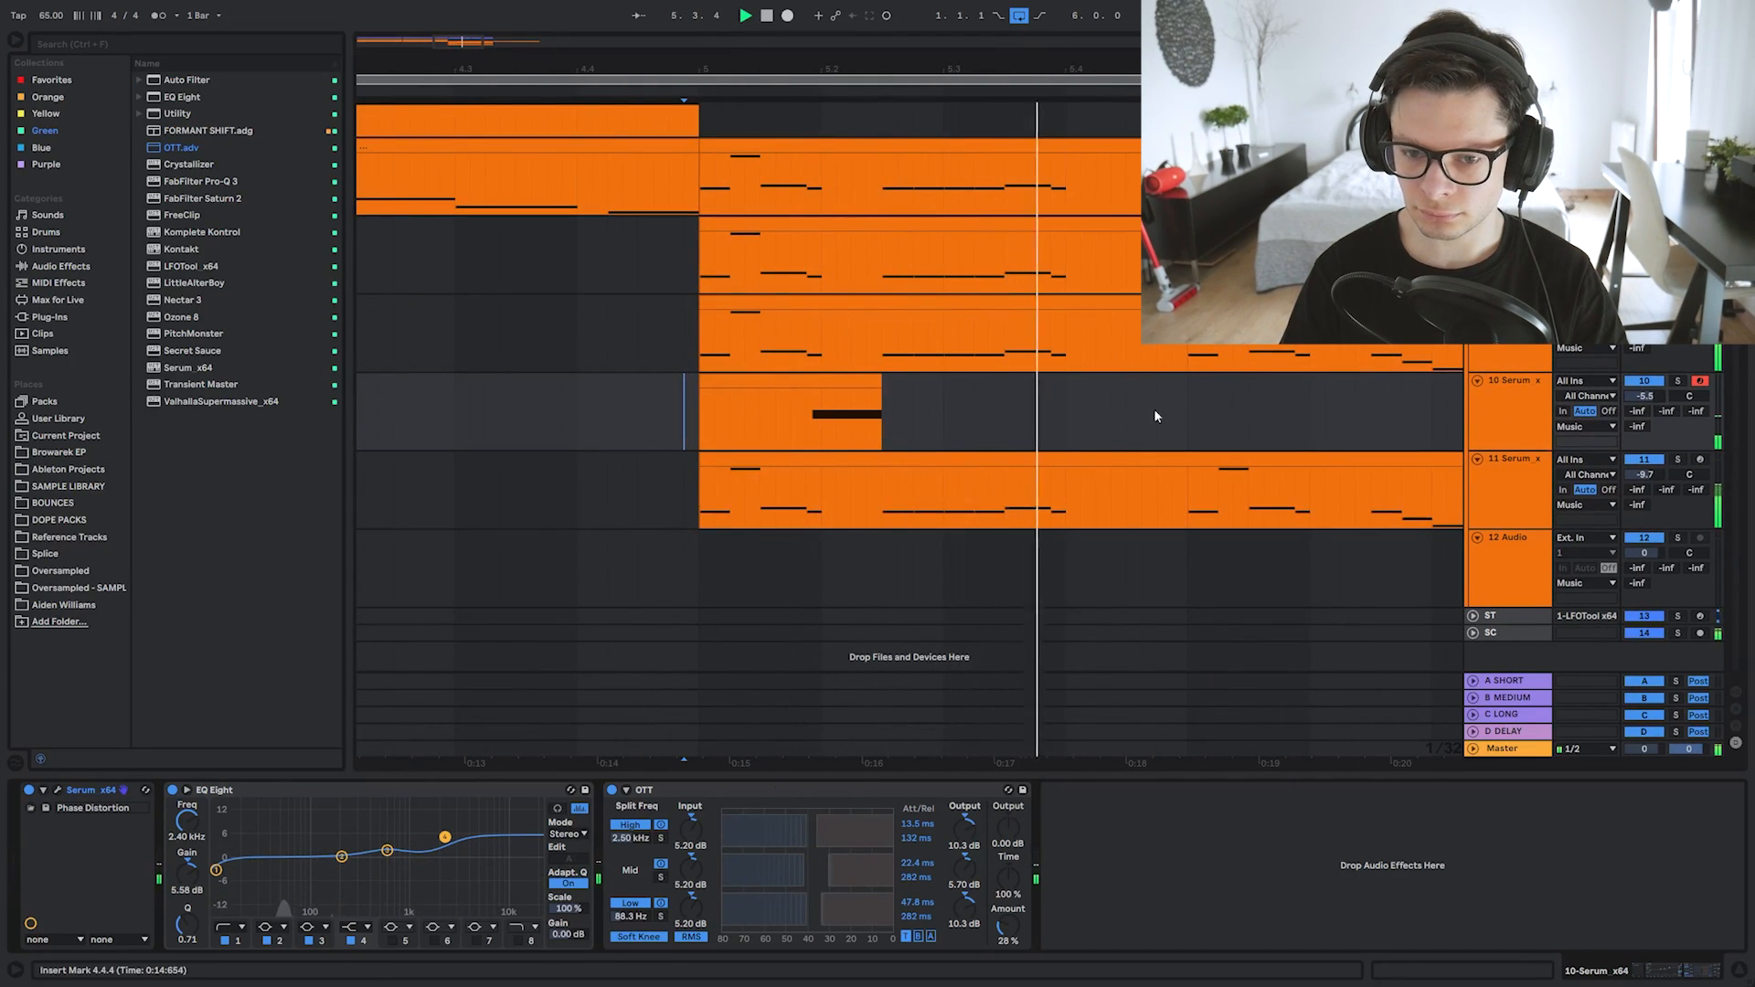
Copy the Phase Distortion clip to beat 5.3 and shorten the end of the copy.
{"action": "key", "text": "space"}
{"action": "left_click_drag", "start_coordinate": [810, 382], "coordinate": [1036, 401]}
{"action": "left_click_drag", "start_coordinate": [1036, 400], "coordinate": [1052, 400]}
{"action": "left_click", "coordinate": [1020, 430]}
{"action": "key", "text": "space"}
{"action": "left_click_drag", "start_coordinate": [1063, 445], "coordinate": [863, 474]}
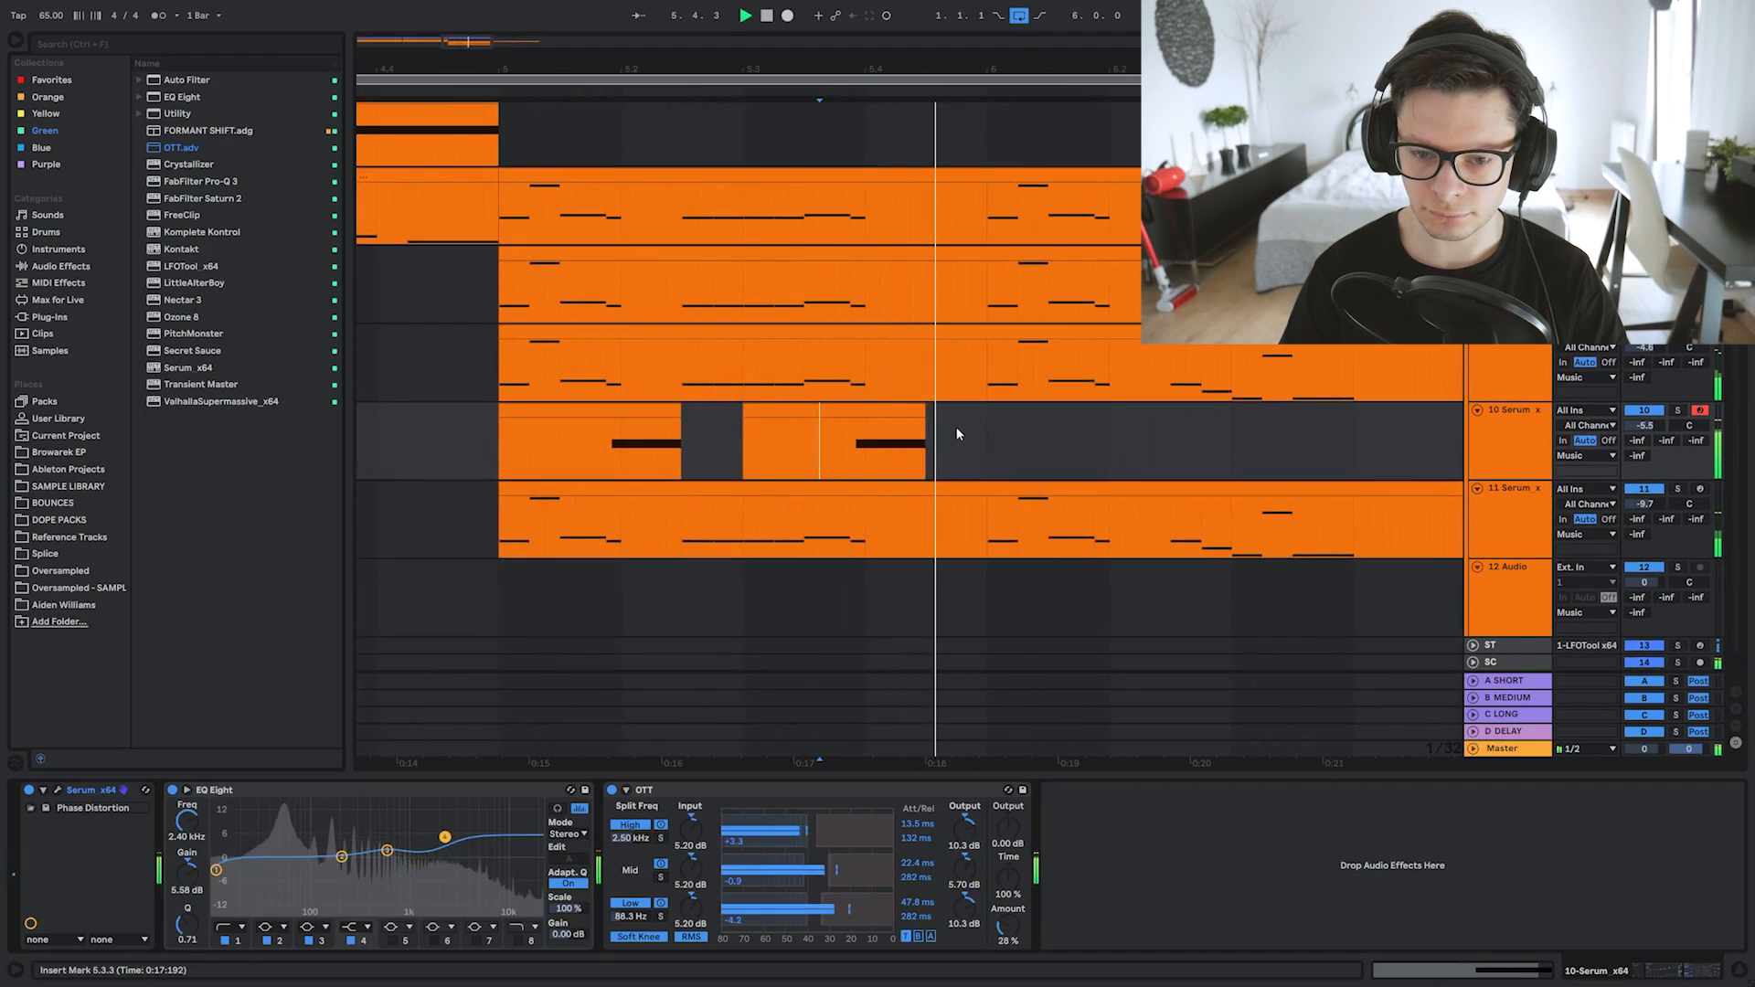
{"action": "key", "text": "space"}
On a cleared duplicate of the Phase Distortion track, load the Speaking preset and record a note on beat 5.4.
{"action": "key", "text": "Delete"}
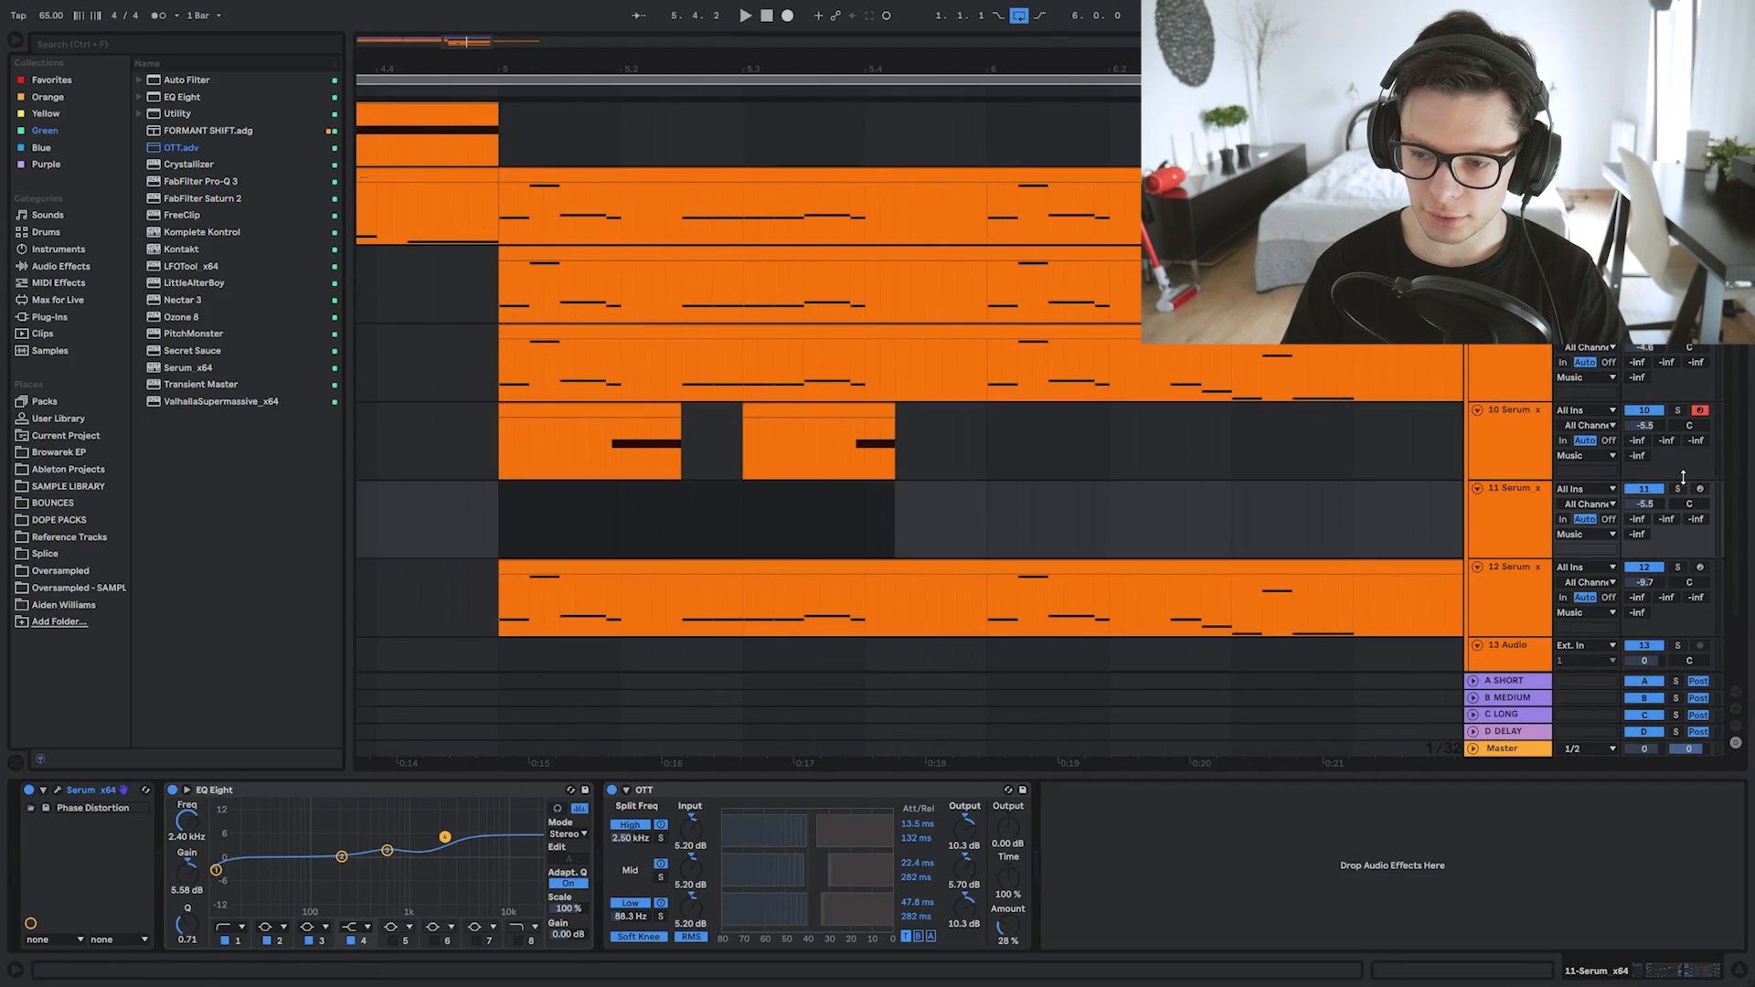
{"action": "left_click", "coordinate": [1699, 489]}
{"action": "left_click", "coordinate": [1533, 508]}
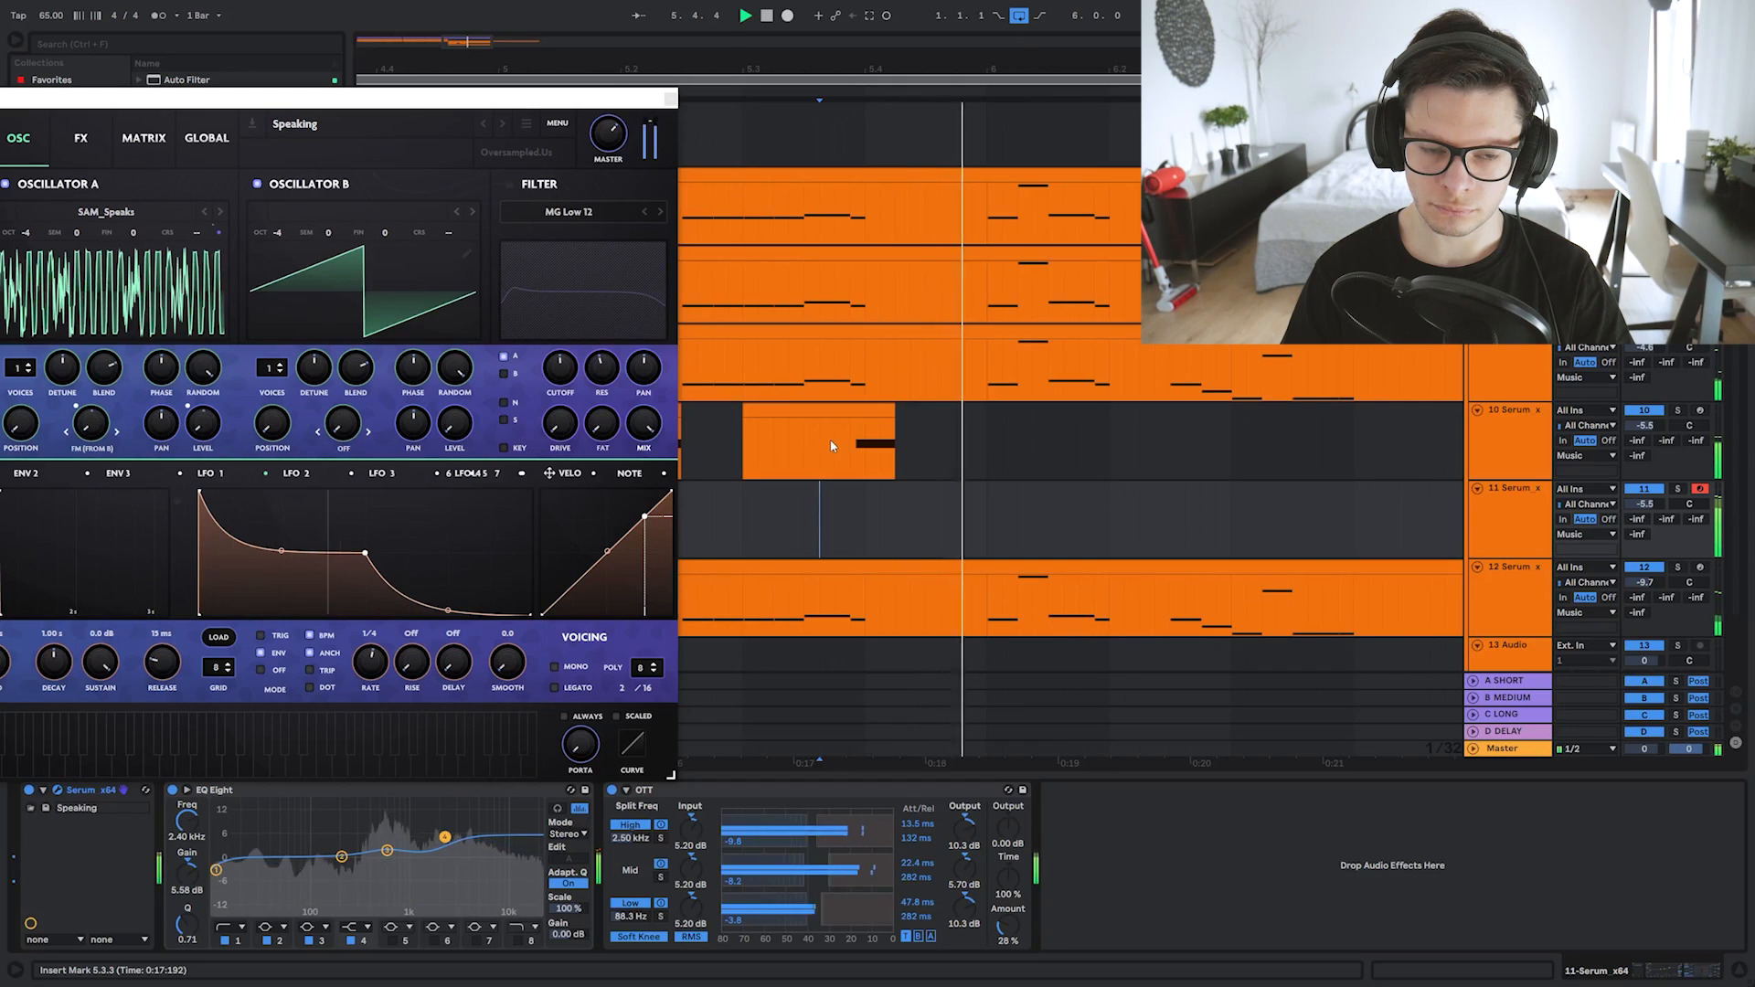
{"action": "key", "text": "space"}
{"action": "left_click", "coordinate": [870, 15]}
{"action": "key", "text": "space"}
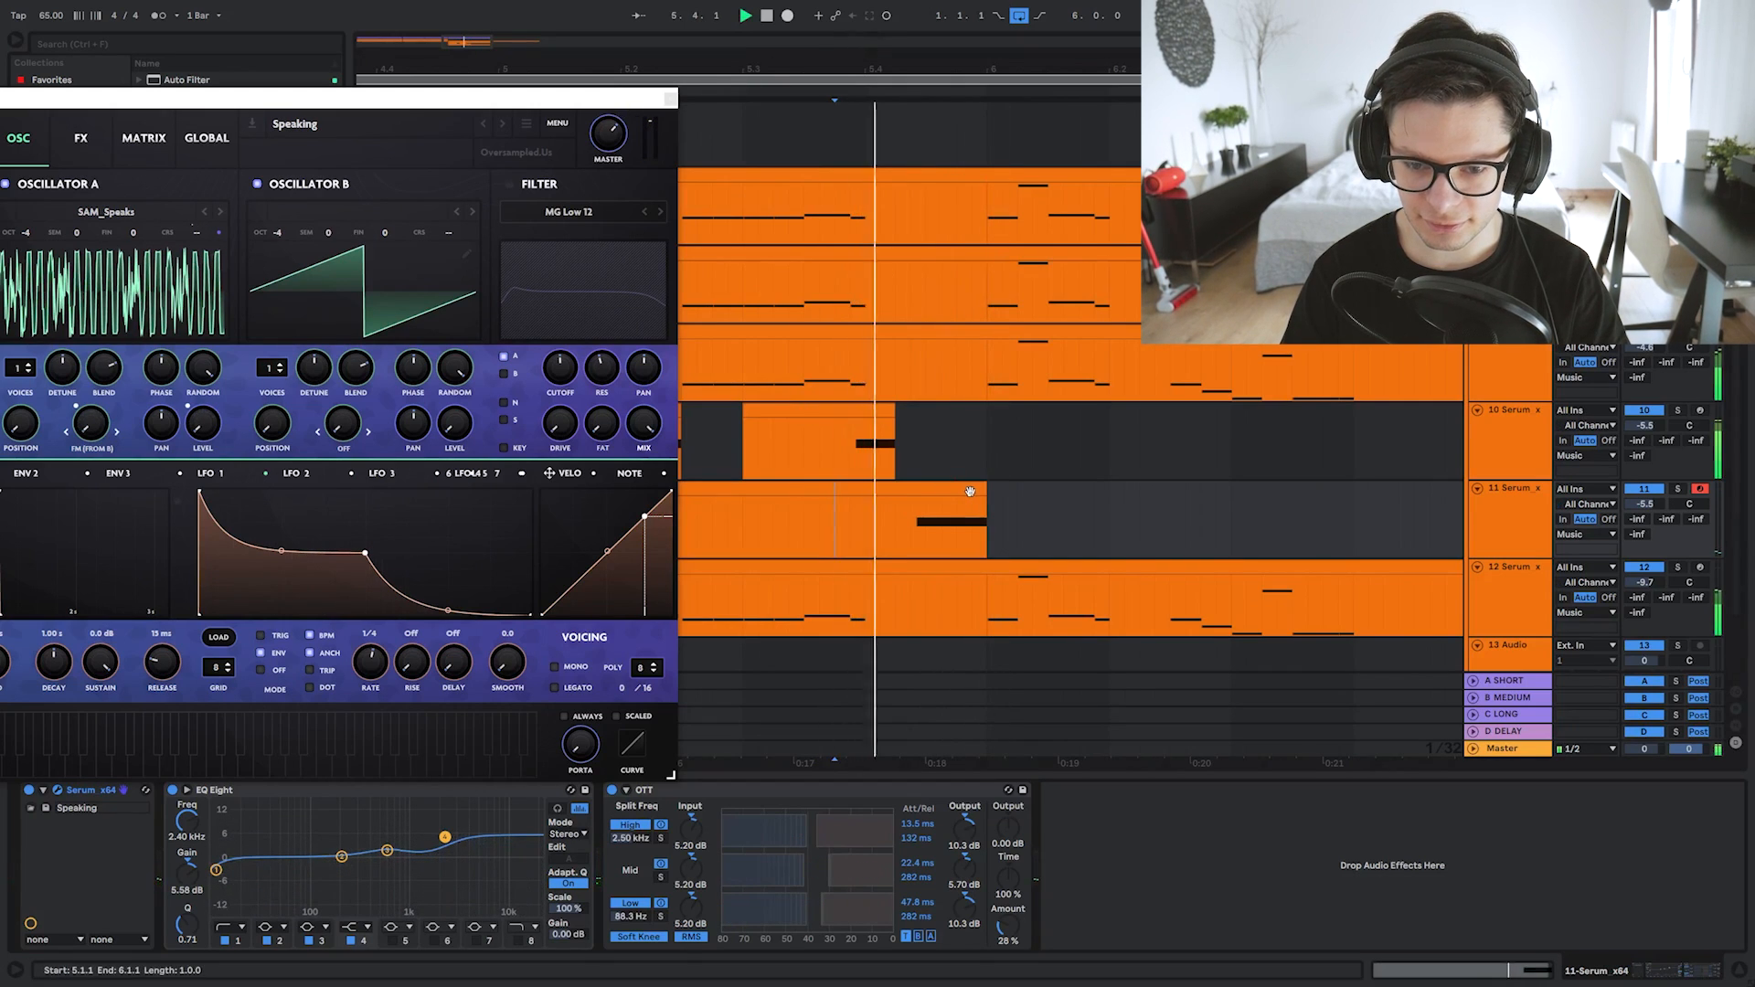
Crop the Speaking clip to beat 5.4 through the end of bar 5 and align its F0 note's start with 5.4.2.
{"action": "left_click", "coordinate": [671, 99]}
{"action": "key", "text": "space"}
{"action": "double_click", "coordinate": [873, 512]}
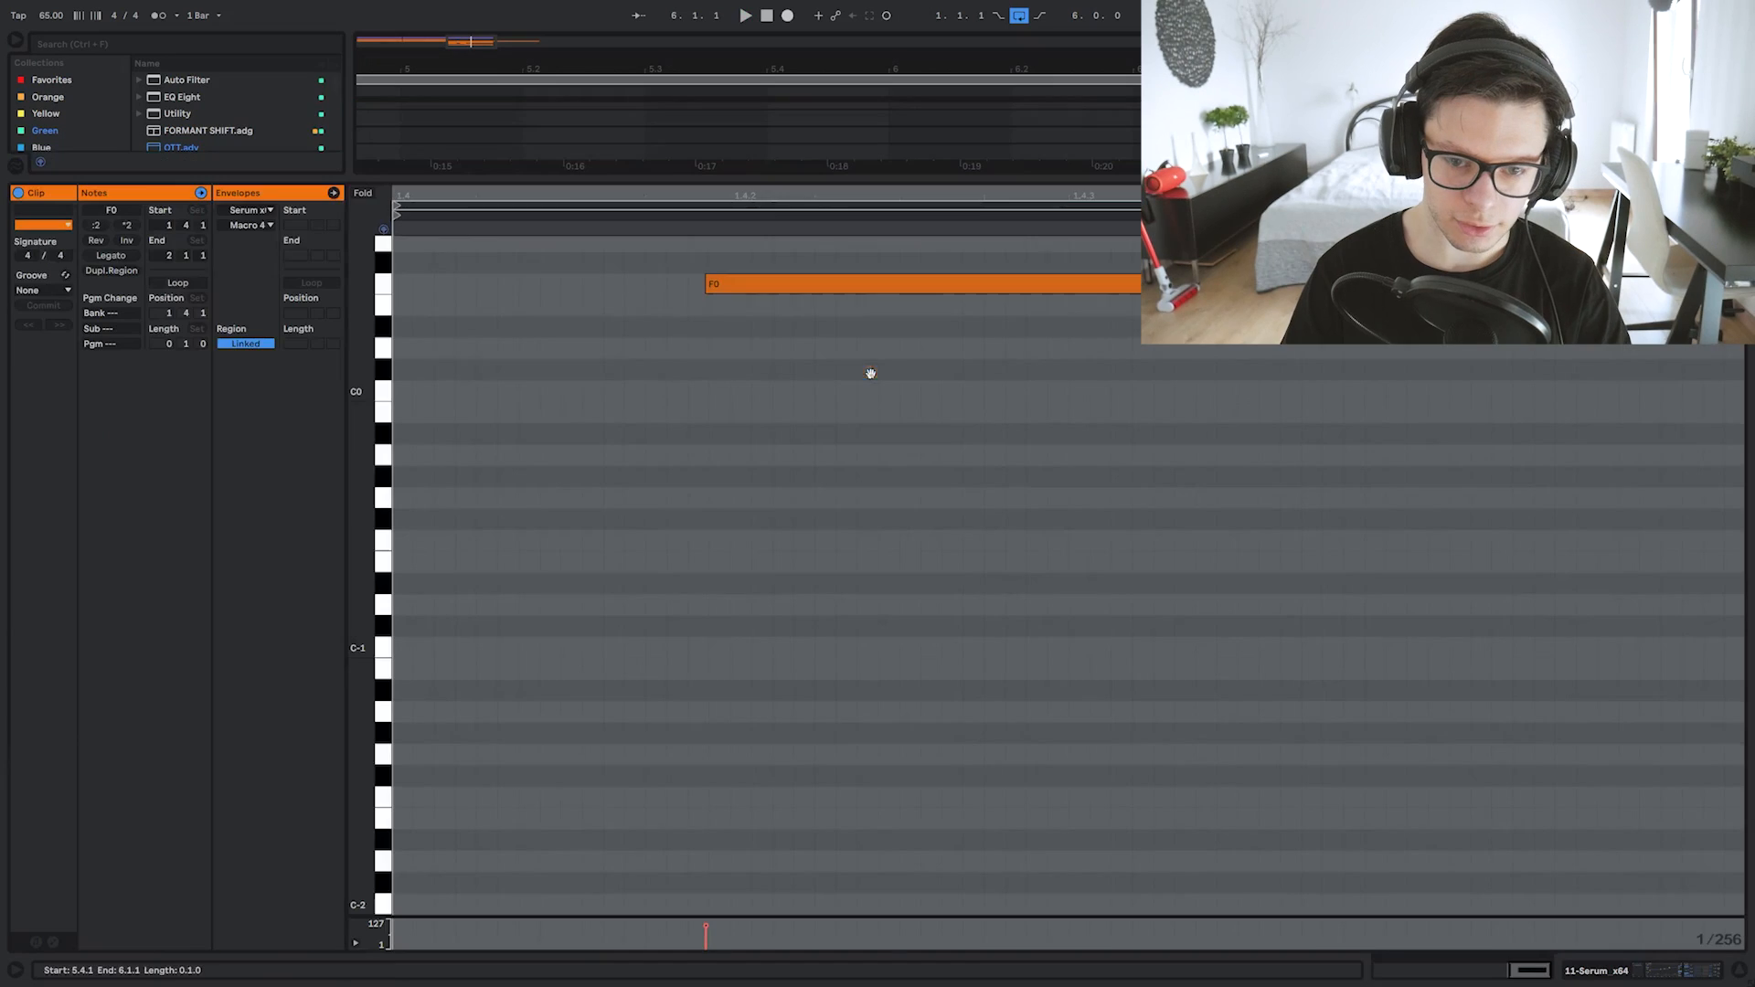
{"action": "left_click", "coordinate": [773, 314]}
{"action": "left_click_drag", "start_coordinate": [763, 287], "coordinate": [789, 291]}
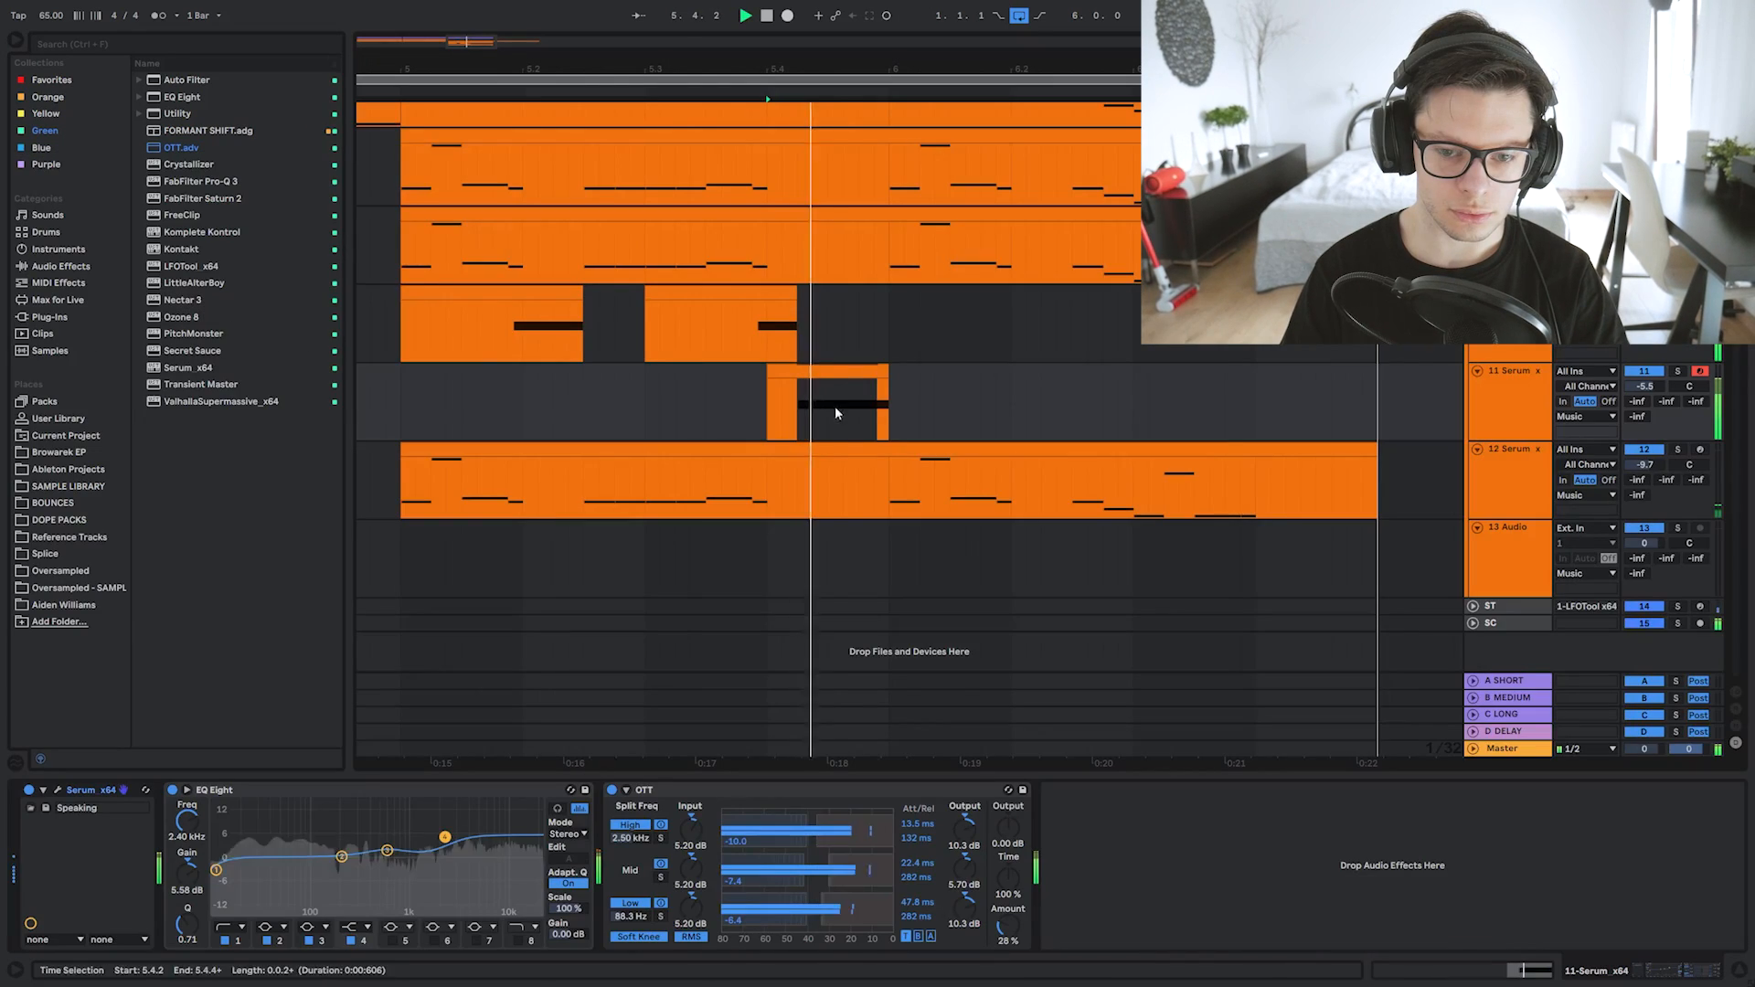
Audition the passage around beat 5.4 and trim the start of the Speaking clip slightly.
{"action": "left_click", "coordinate": [721, 396]}
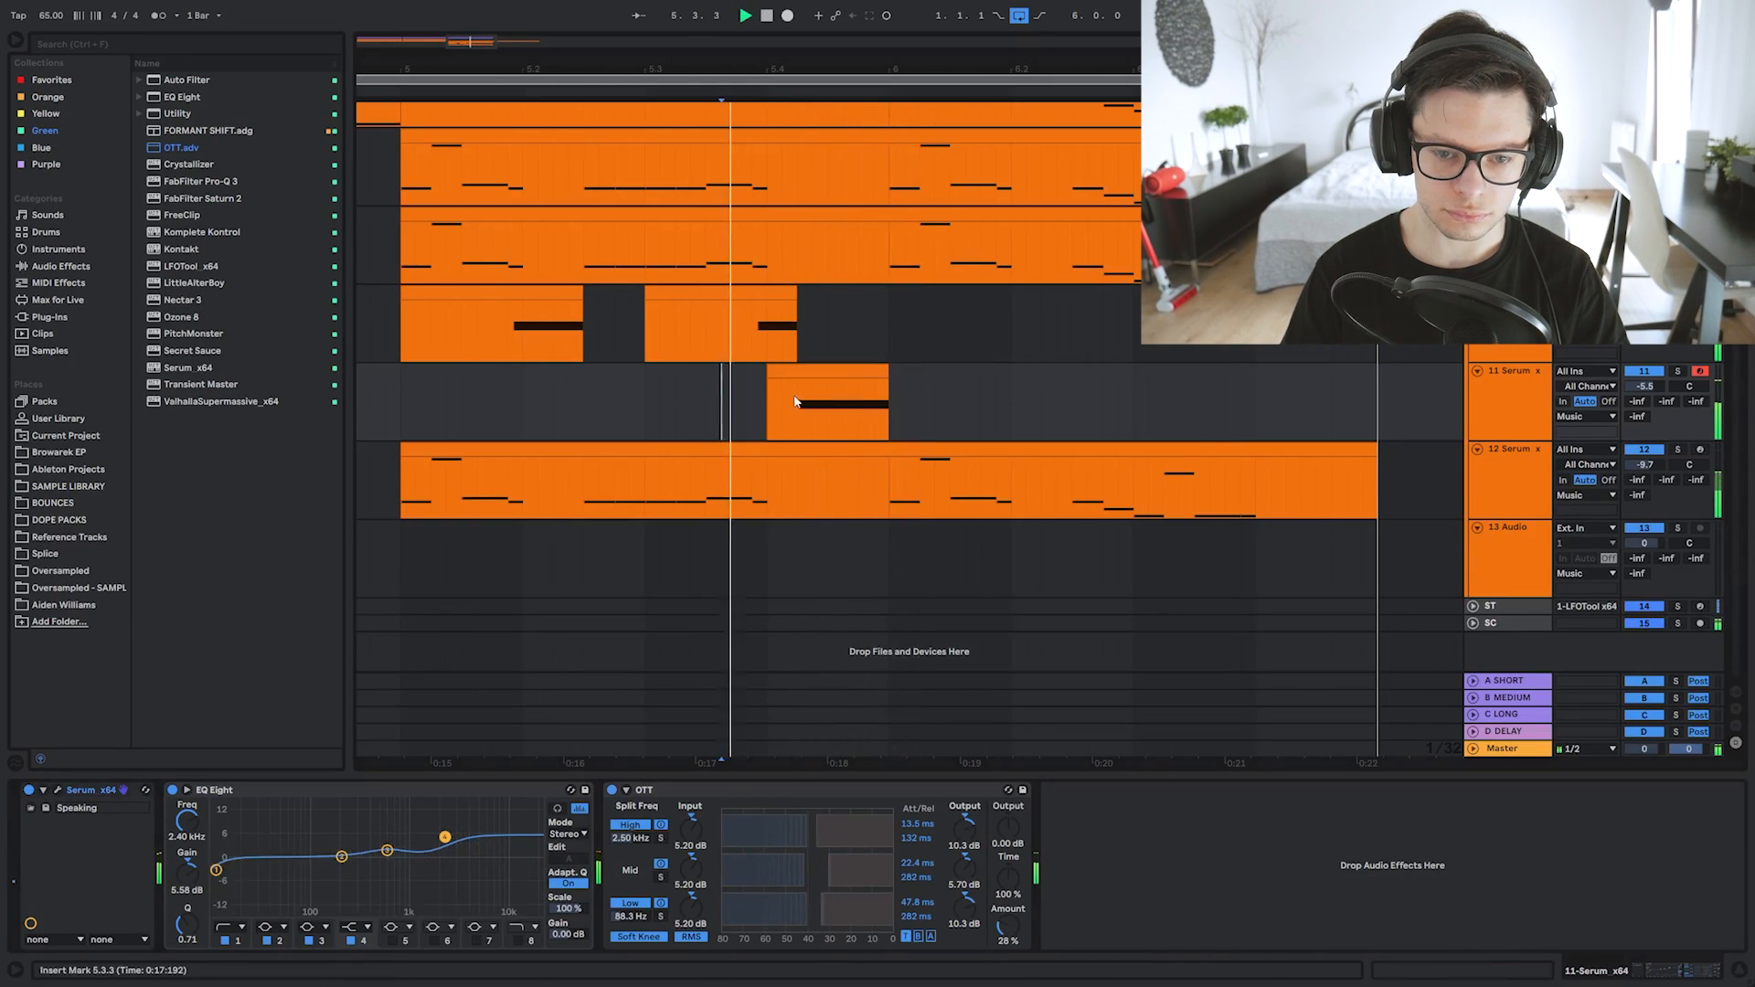
{"action": "left_click", "coordinate": [662, 408]}
{"action": "key", "text": "space"}
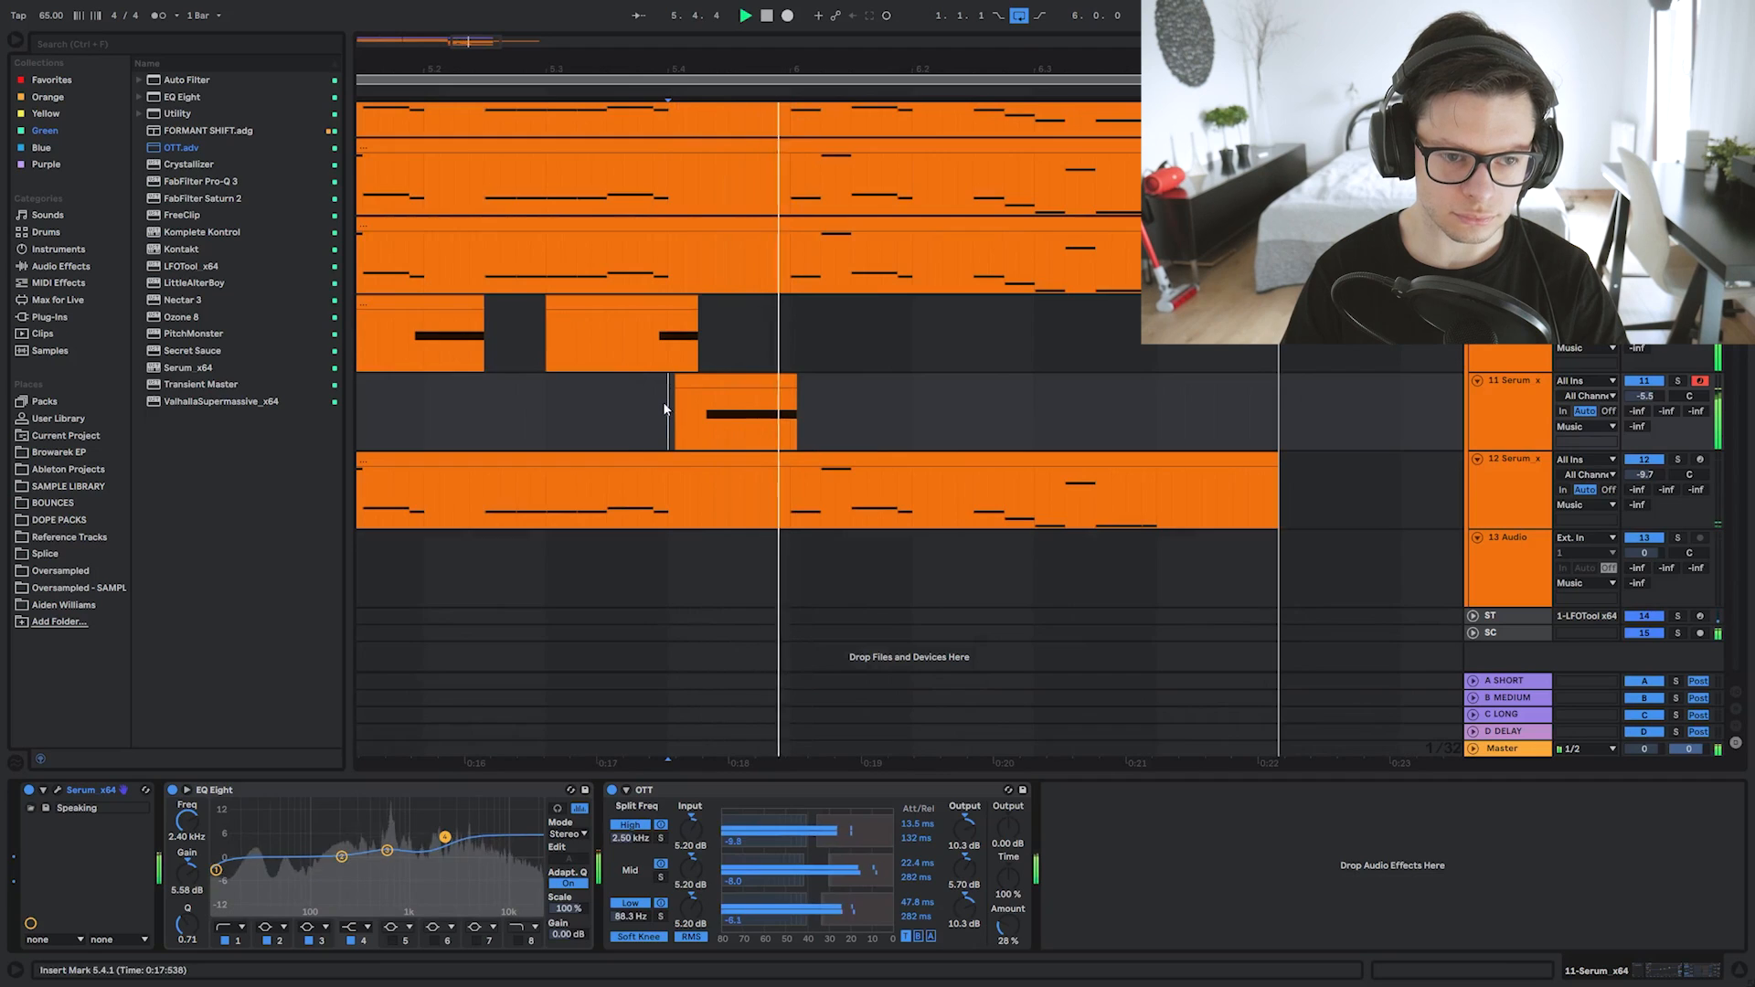
{"action": "key", "text": "space"}
Insert an audio track and place 100_drum_fill_44_150.wav from the Oversampled folder at the end of bar 5, at -7.5 dB.
{"action": "left_click", "coordinate": [499, 416]}
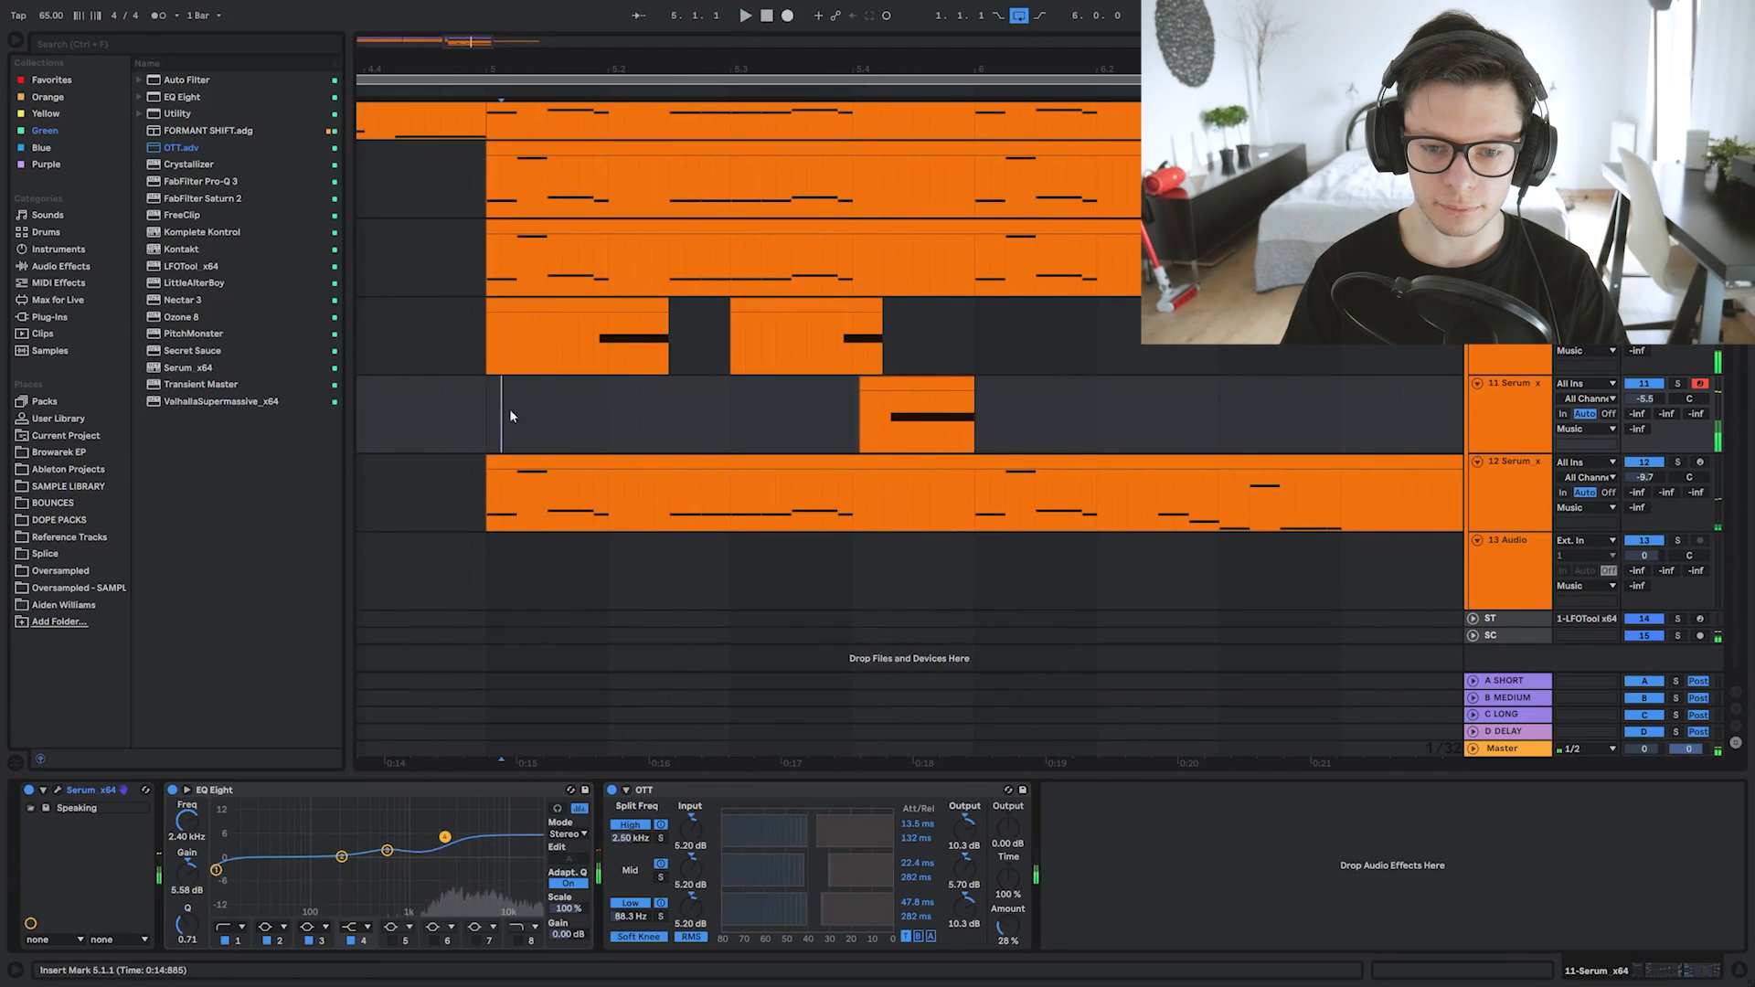
{"action": "key", "text": "ctrl+t"}
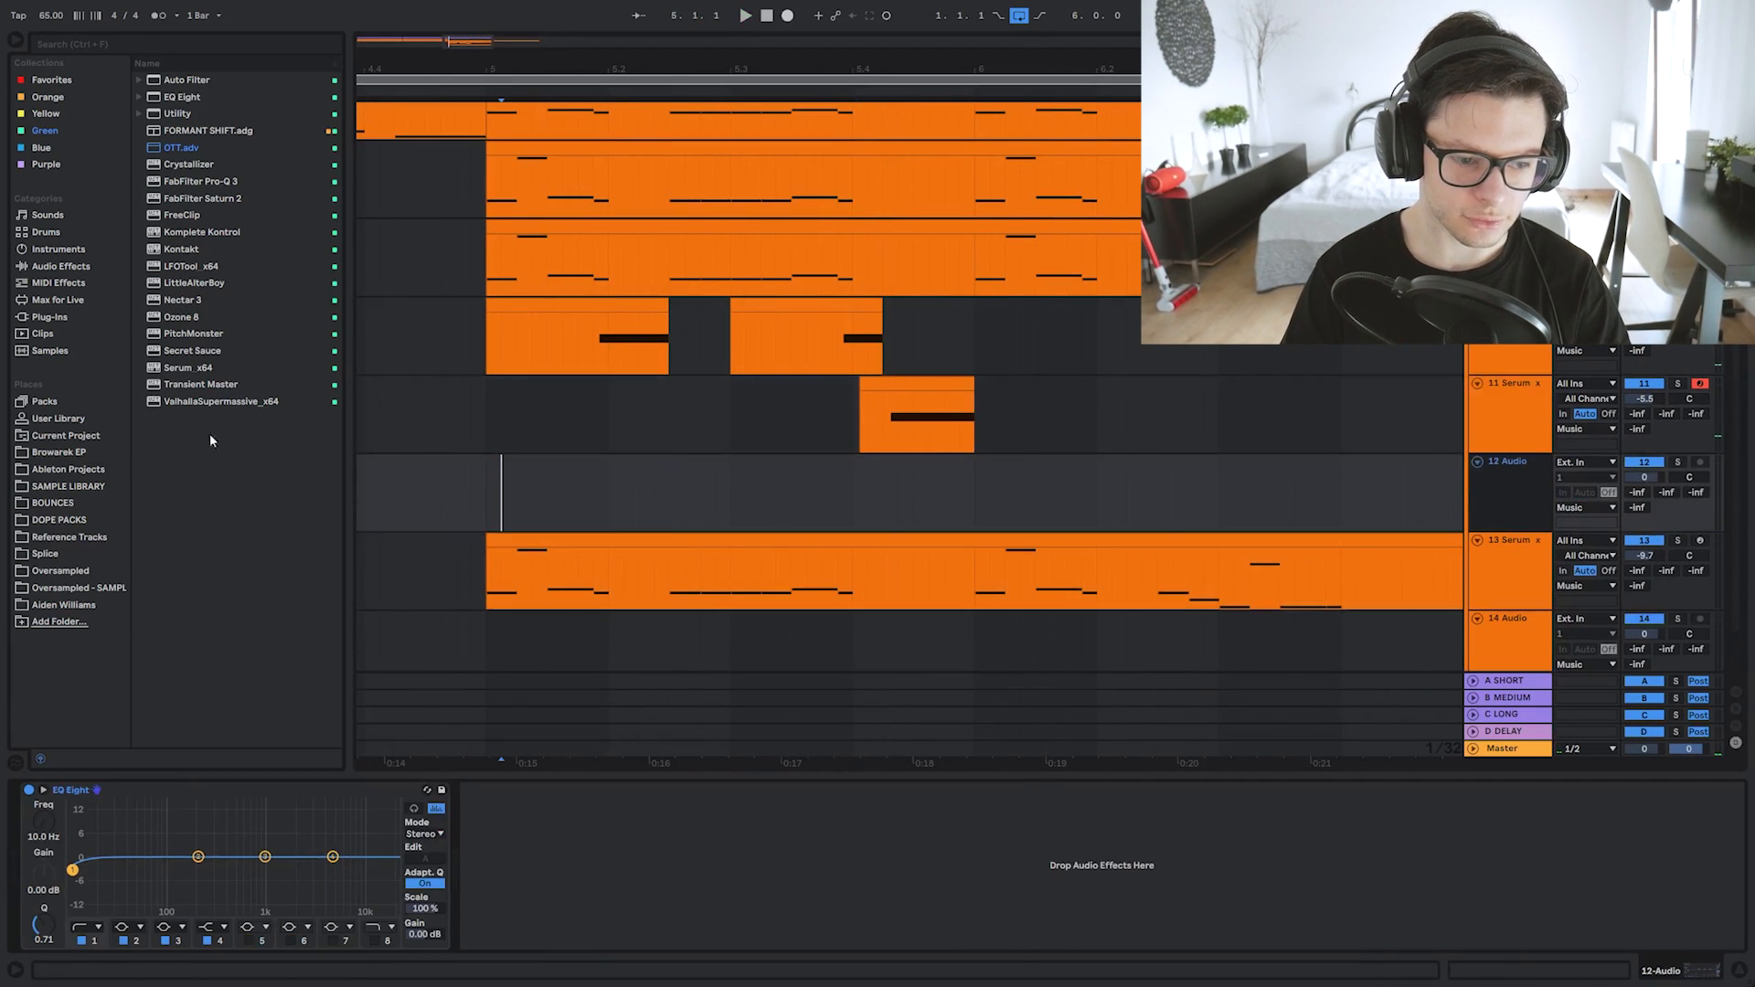
{"action": "left_click", "coordinate": [97, 571]}
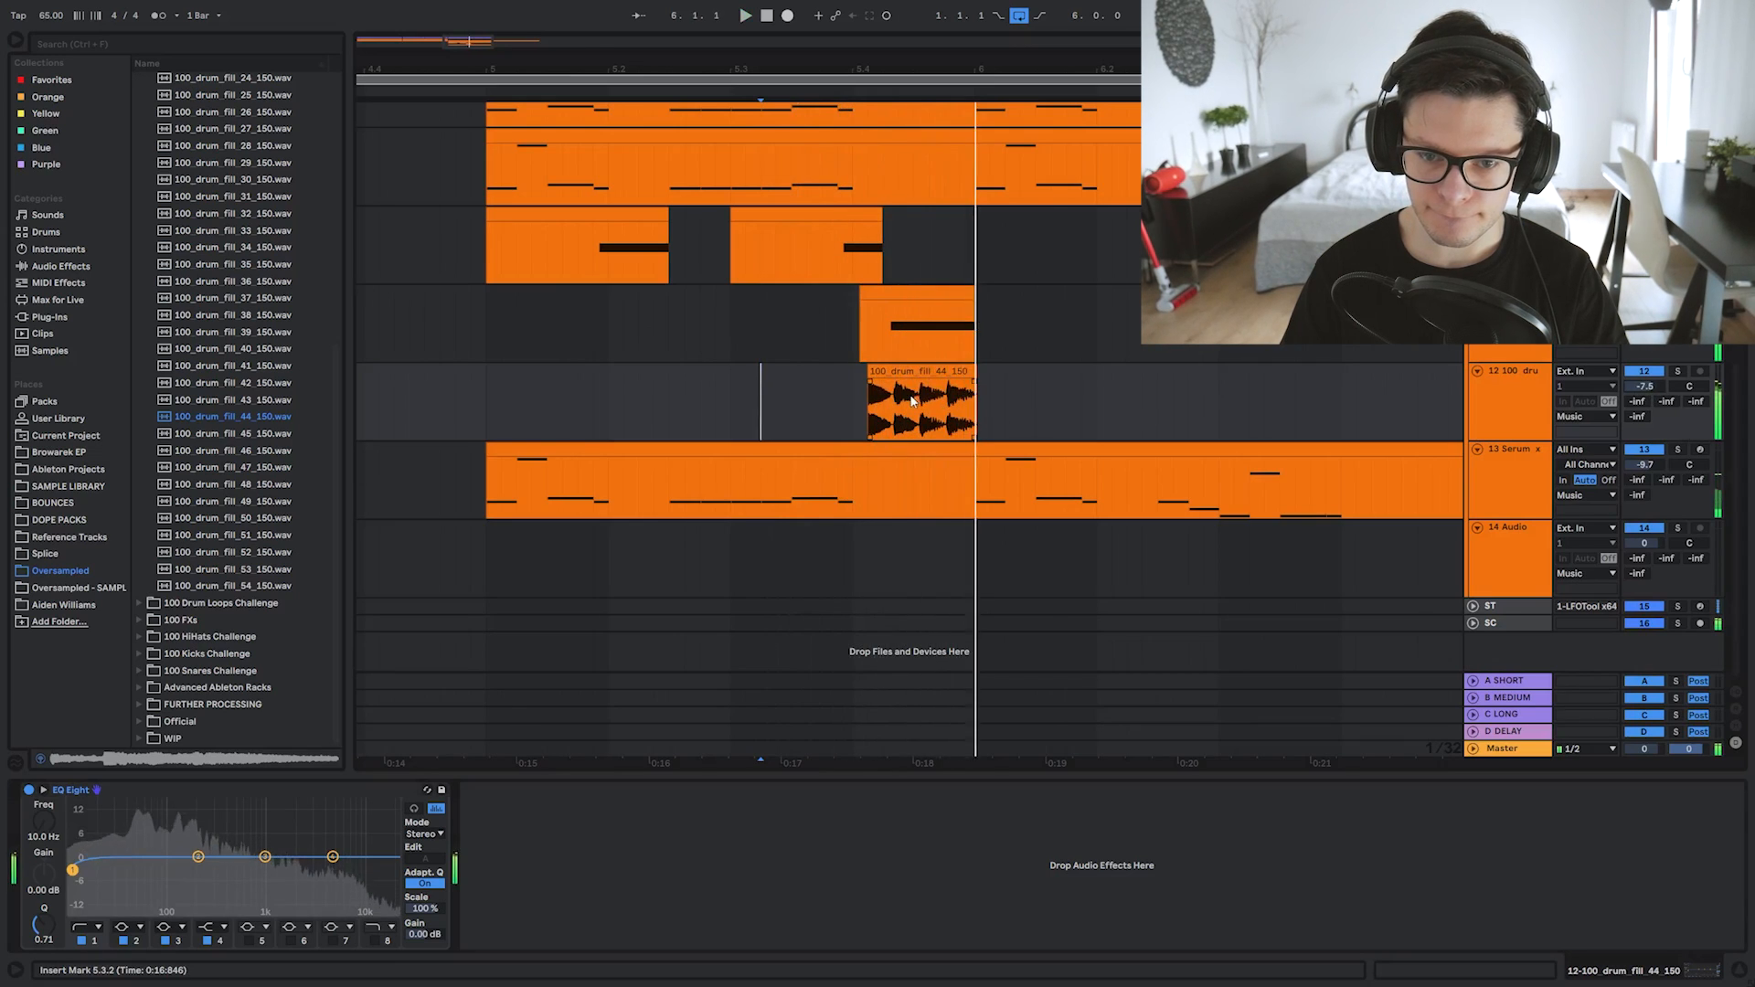
{"action": "scroll", "coordinate": [912, 400], "scroll_direction": "up", "scroll_amount": 3}
Repeat the two Phase Distortion clips in bar 6 and copy the drum fill to the end of bar 6.
{"action": "left_click", "coordinate": [900, 373]}
{"action": "left_click", "coordinate": [764, 395]}
{"action": "key", "text": "space"}
{"action": "left_click_drag", "start_coordinate": [1048, 391], "coordinate": [1104, 389]}
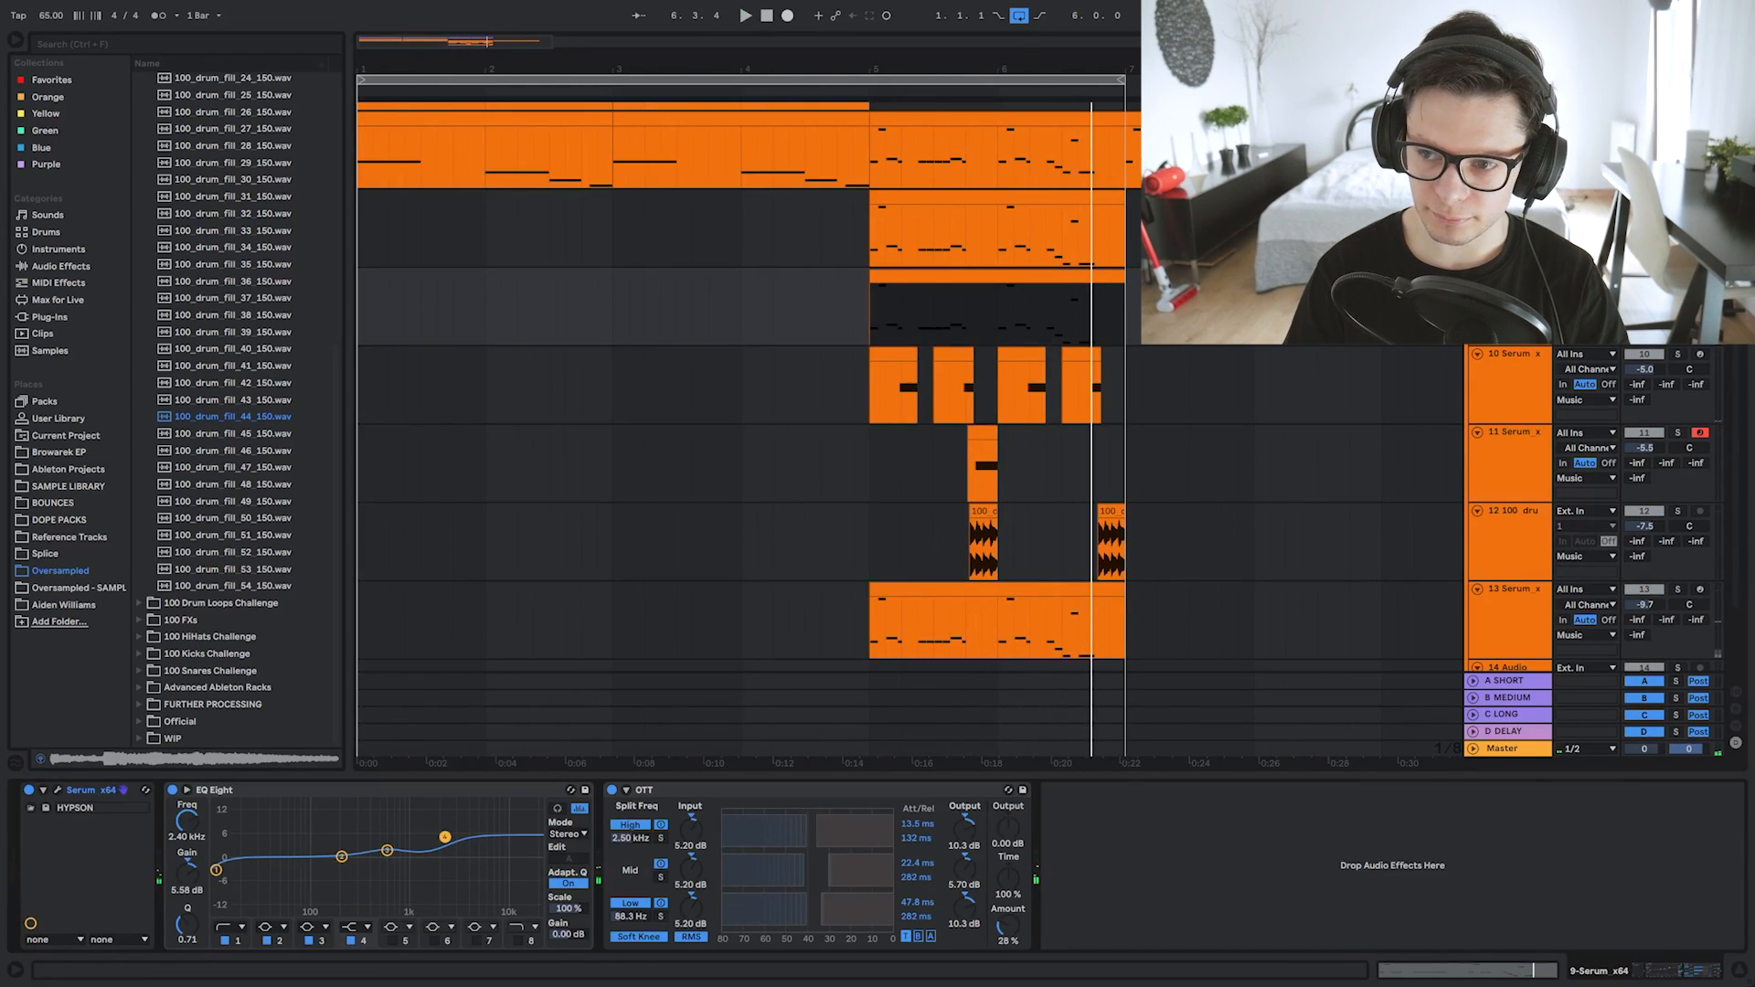
Move the Chainz track above the HYPSON track and copy the bar 5–6 bass and fill clips to bars 7–8.
{"action": "key", "text": "space"}
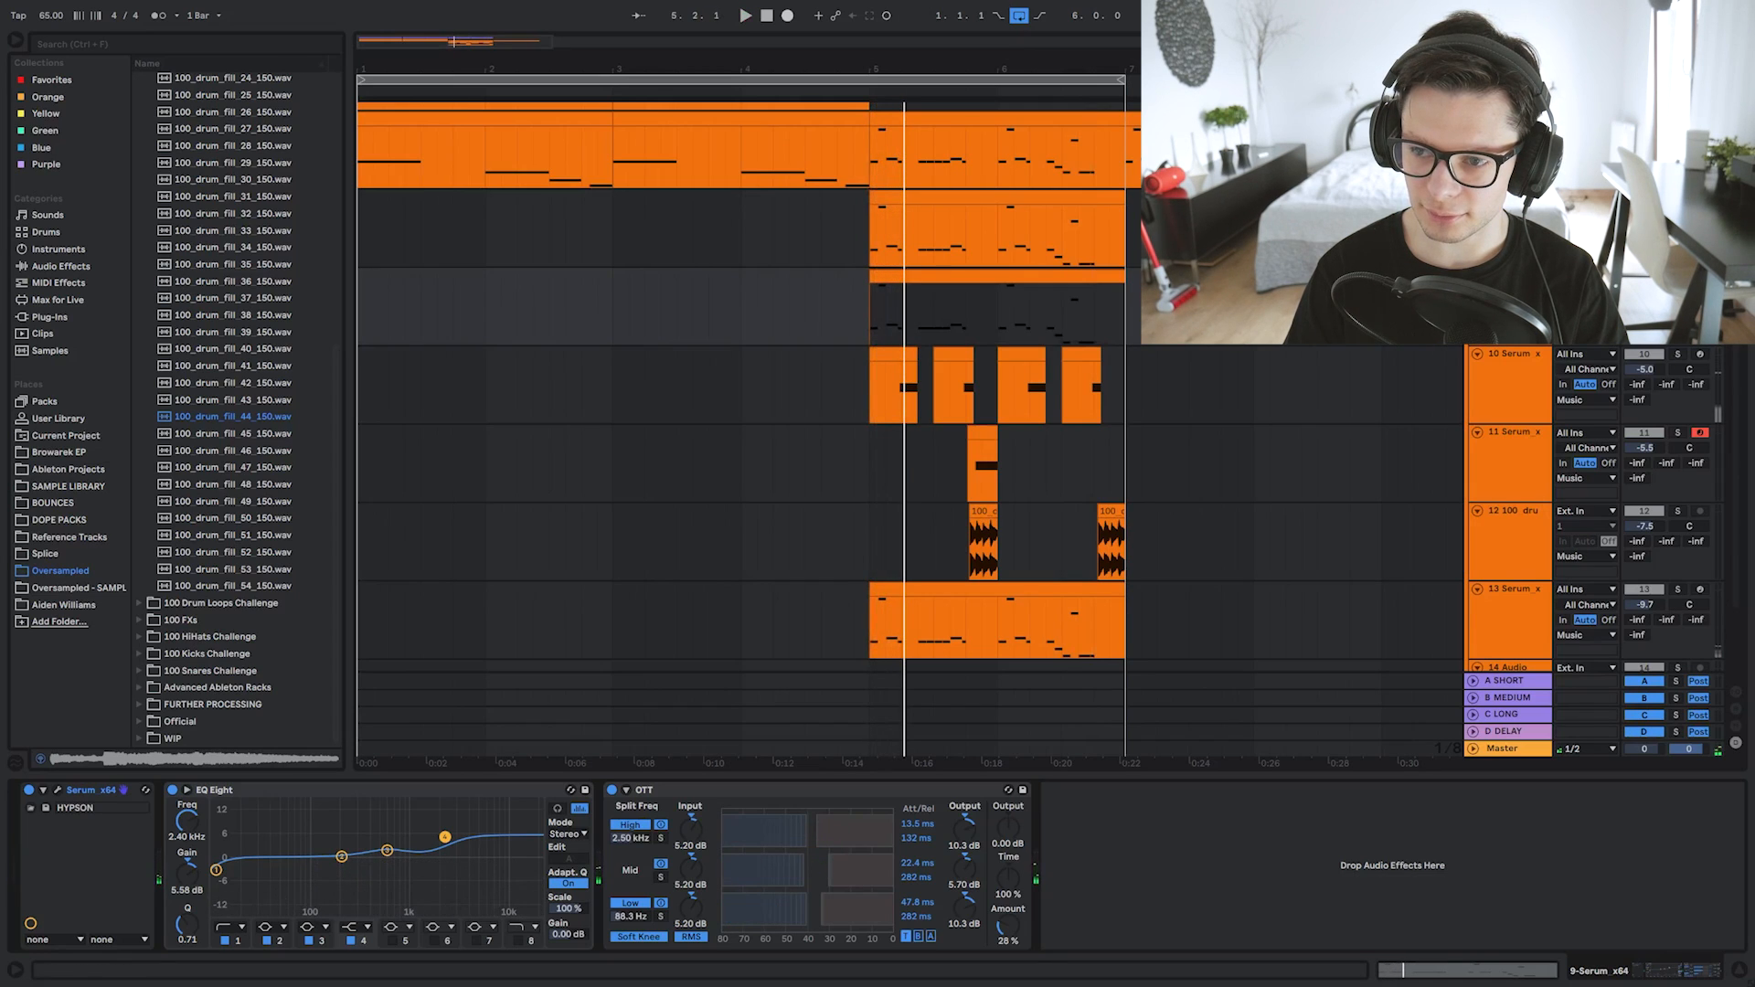
{"action": "key", "text": "space"}
{"action": "left_click_drag", "start_coordinate": [1079, 370], "coordinate": [994, 464]}
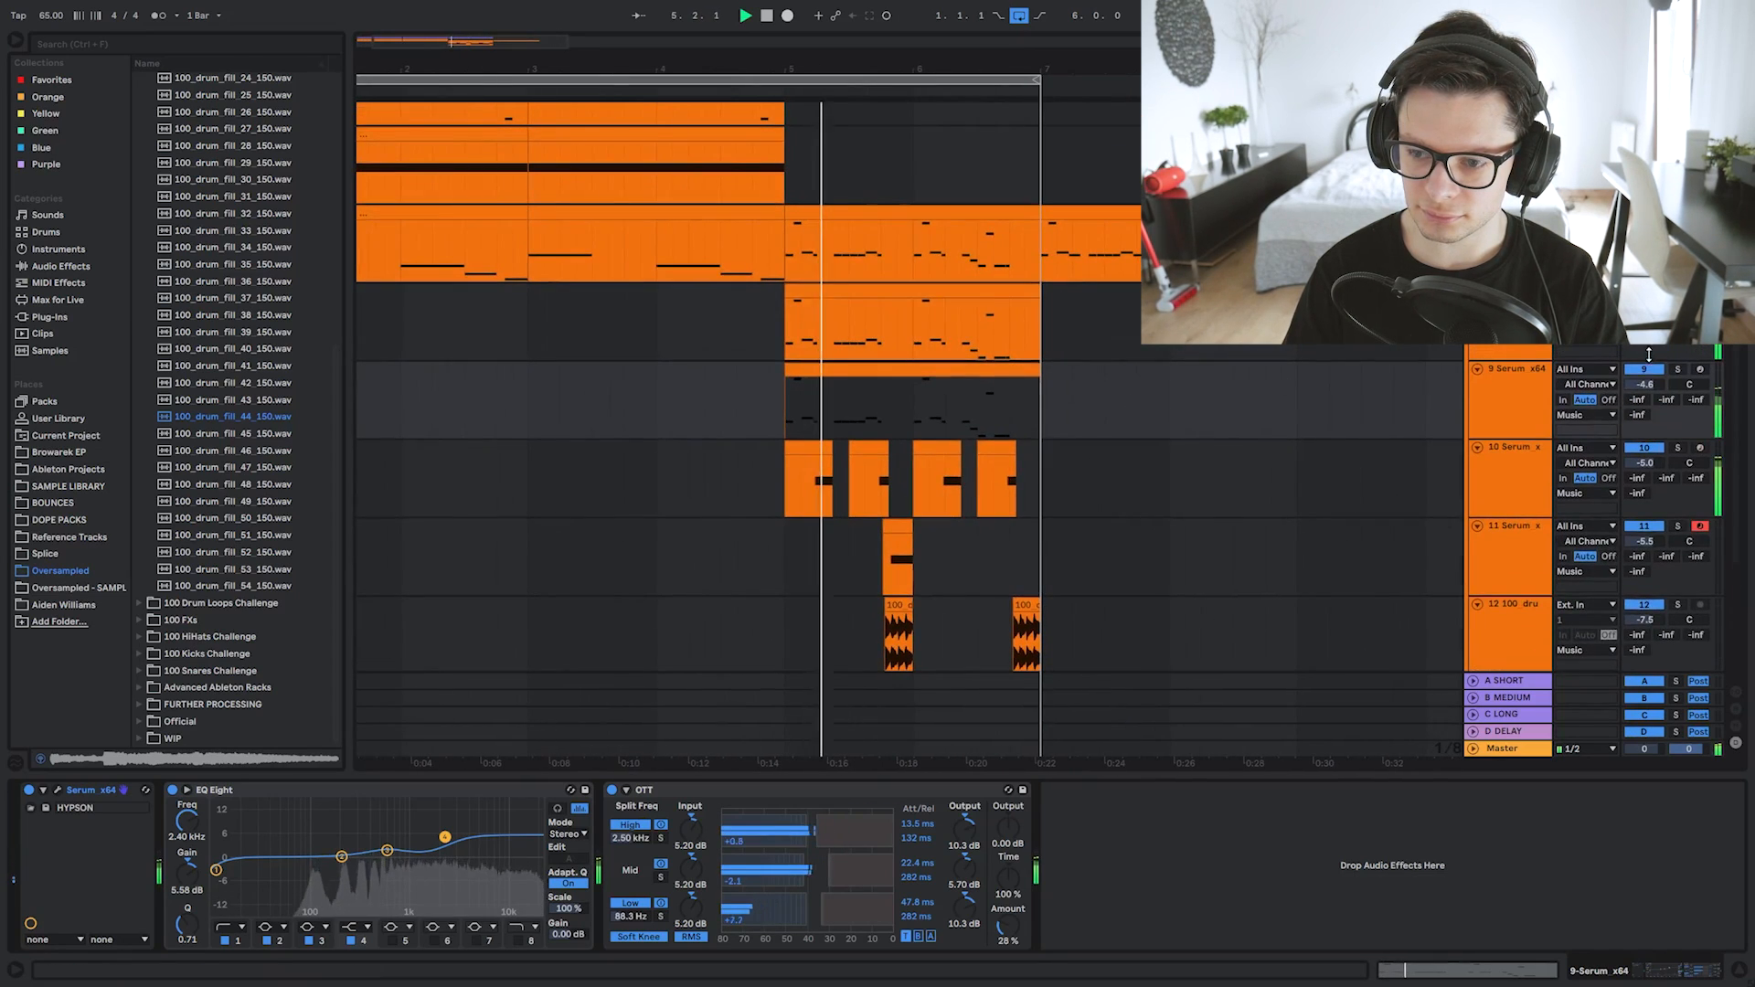
{"action": "left_click_drag", "start_coordinate": [1317, 508], "coordinate": [1315, 347]}
{"action": "left_click_drag", "start_coordinate": [1513, 523], "coordinate": [1513, 203]}
{"action": "left_click_drag", "start_coordinate": [1408, 220], "coordinate": [1364, 416]}
{"action": "left_click", "coordinate": [1653, 343]}
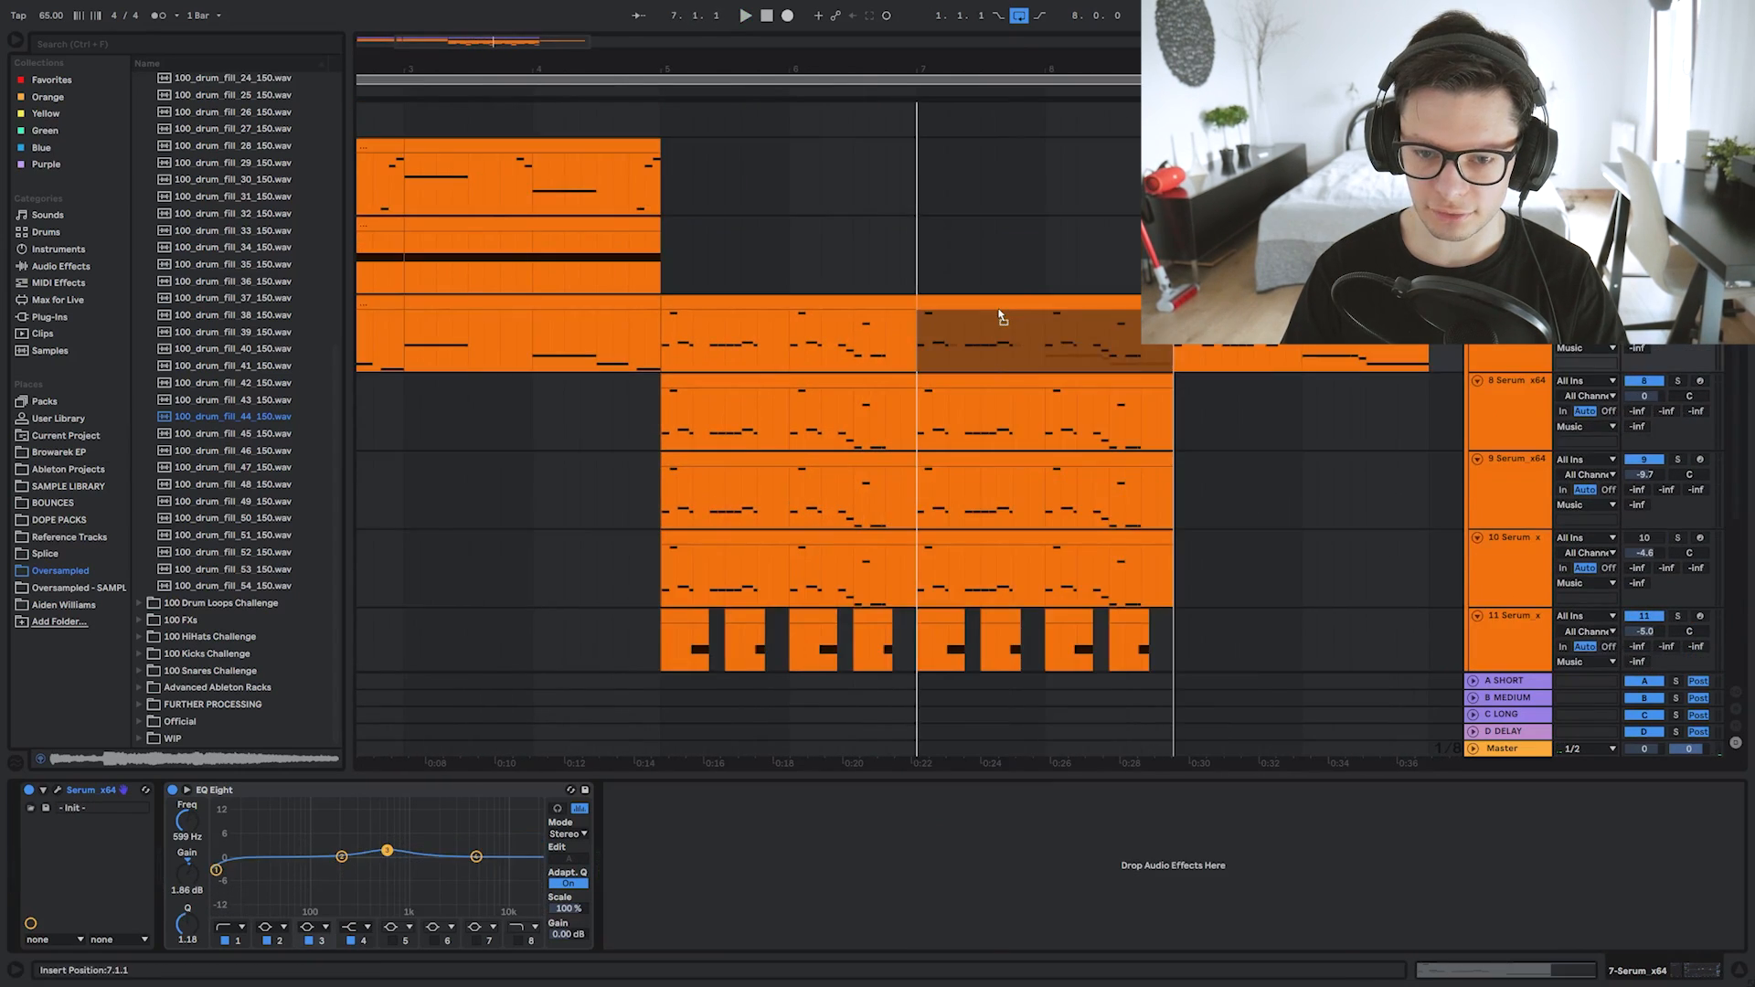
Place the Serum melody variation from track 7 at bar 7 and copy it onto the layered bass tracks below.
{"action": "left_click_drag", "start_coordinate": [999, 314], "coordinate": [1038, 444]}
{"action": "left_click_drag", "start_coordinate": [1036, 382], "coordinate": [1025, 544]}
{"action": "key", "text": "ctrl+z"}
{"action": "scroll", "coordinate": [946, 578], "scroll_direction": "up", "scroll_amount": 5}
Cut short gaps at beats 7.2 and 7.4 from the clips on all the layered bass tracks.
{"action": "left_click_drag", "start_coordinate": [1005, 459], "coordinate": [995, 344]}
{"action": "key", "text": "Delete"}
{"action": "left_click_drag", "start_coordinate": [1138, 345], "coordinate": [1200, 576]}
{"action": "key", "text": "Delete"}
{"action": "scroll", "coordinate": [968, 557], "scroll_direction": "down", "scroll_amount": 5}
{"action": "scroll", "coordinate": [1011, 448], "scroll_direction": "down", "scroll_amount": 2}
{"action": "left_click", "coordinate": [891, 460]}
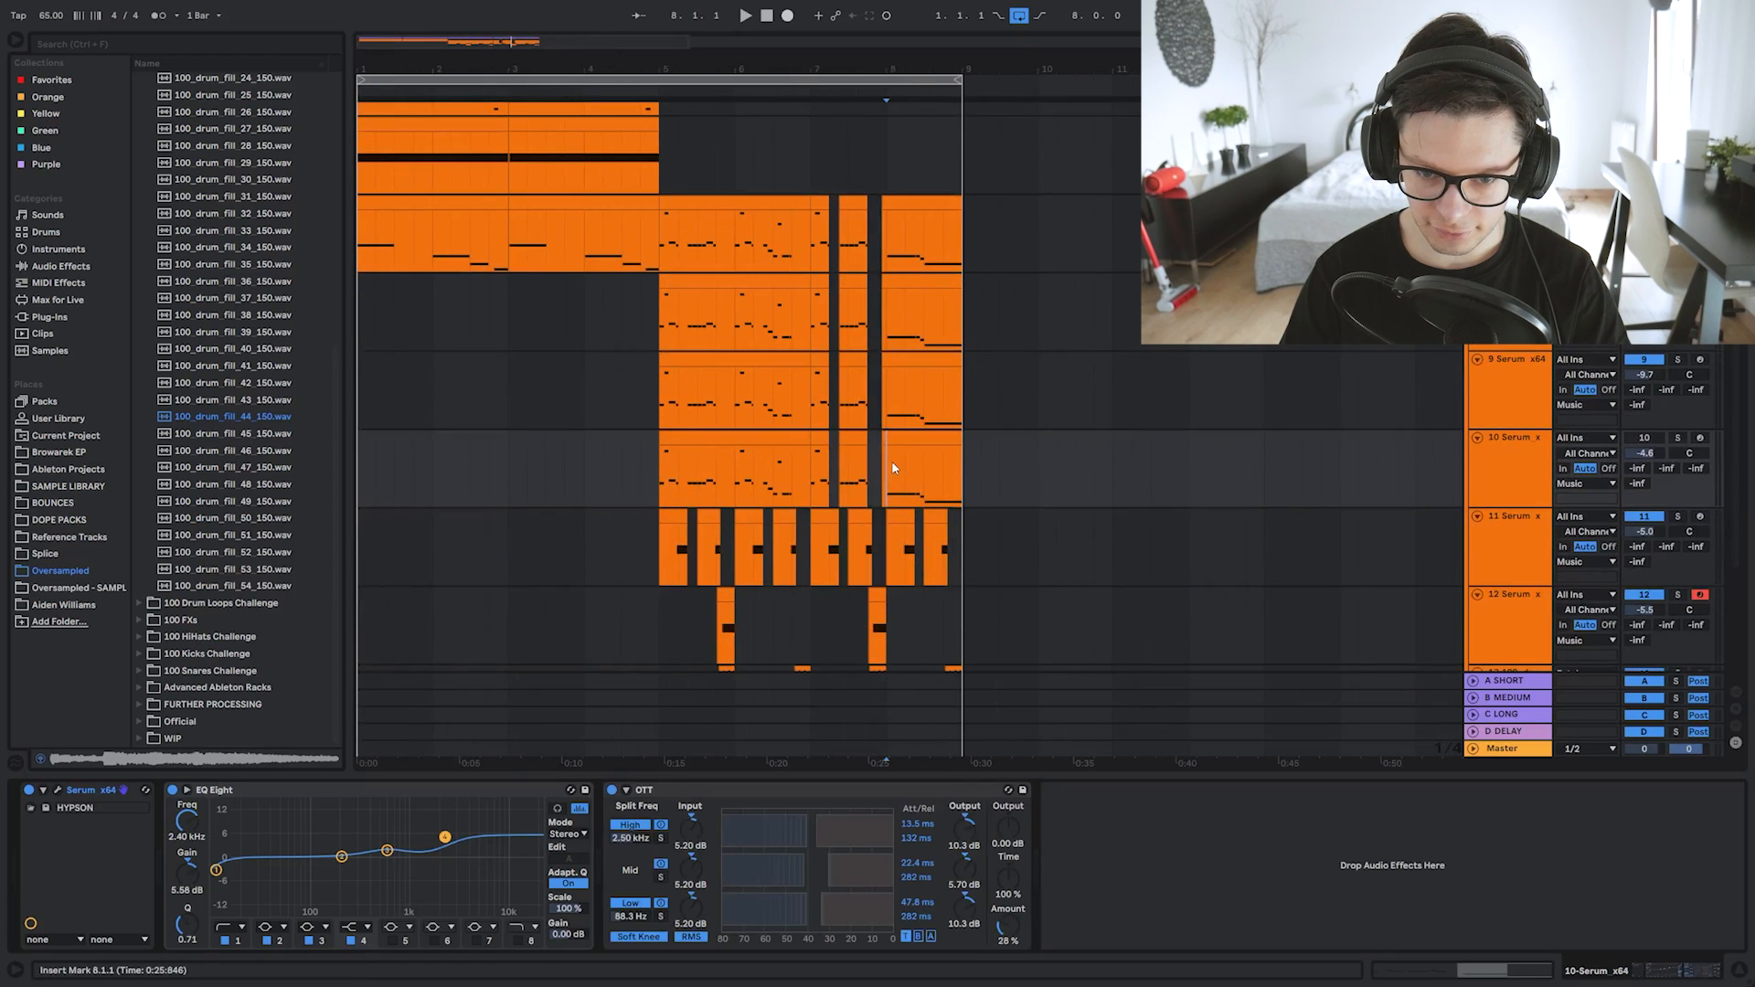
Play back bars 5–8, delete the drum fill at the end of bar 6 and lower the fill track's volume.
{"action": "key", "text": "space"}
{"action": "scroll", "coordinate": [722, 457], "scroll_direction": "down", "scroll_amount": 3}
{"action": "scroll", "coordinate": [680, 397], "scroll_direction": "up", "scroll_amount": 3}
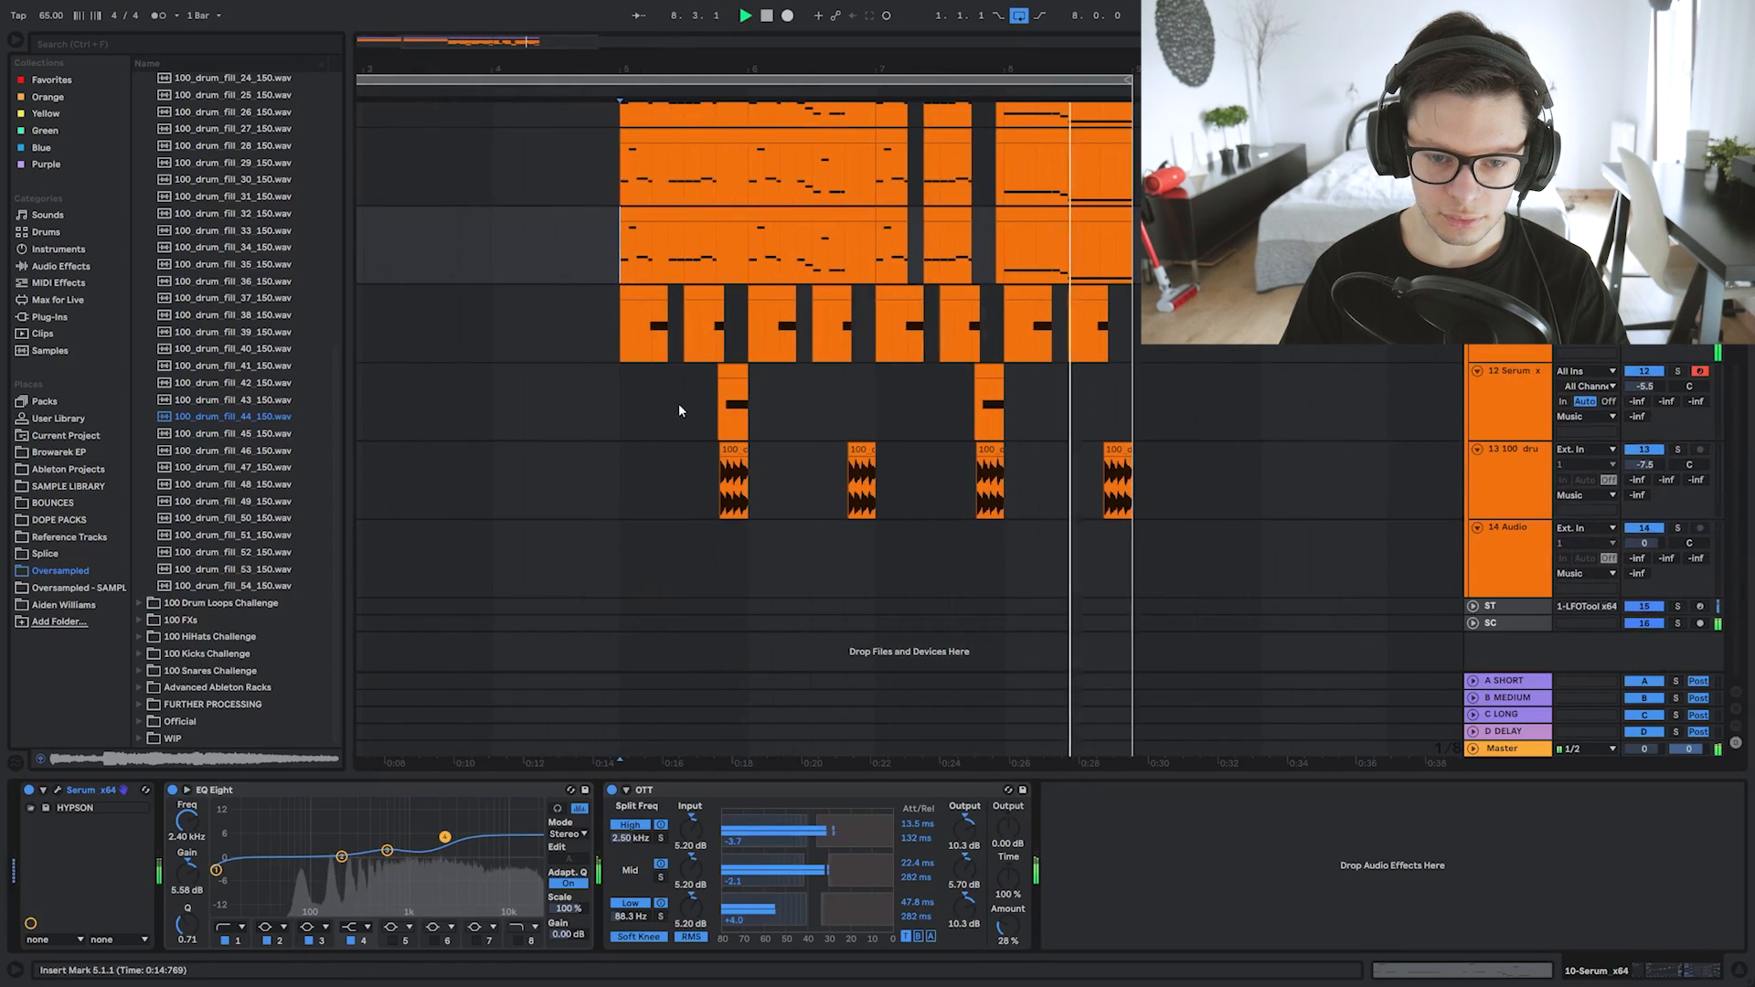
{"action": "left_click", "coordinate": [604, 408]}
{"action": "scroll", "coordinate": [745, 301], "scroll_direction": "up", "scroll_amount": 3}
{"action": "scroll", "coordinate": [823, 384], "scroll_direction": "left", "scroll_amount": 2}
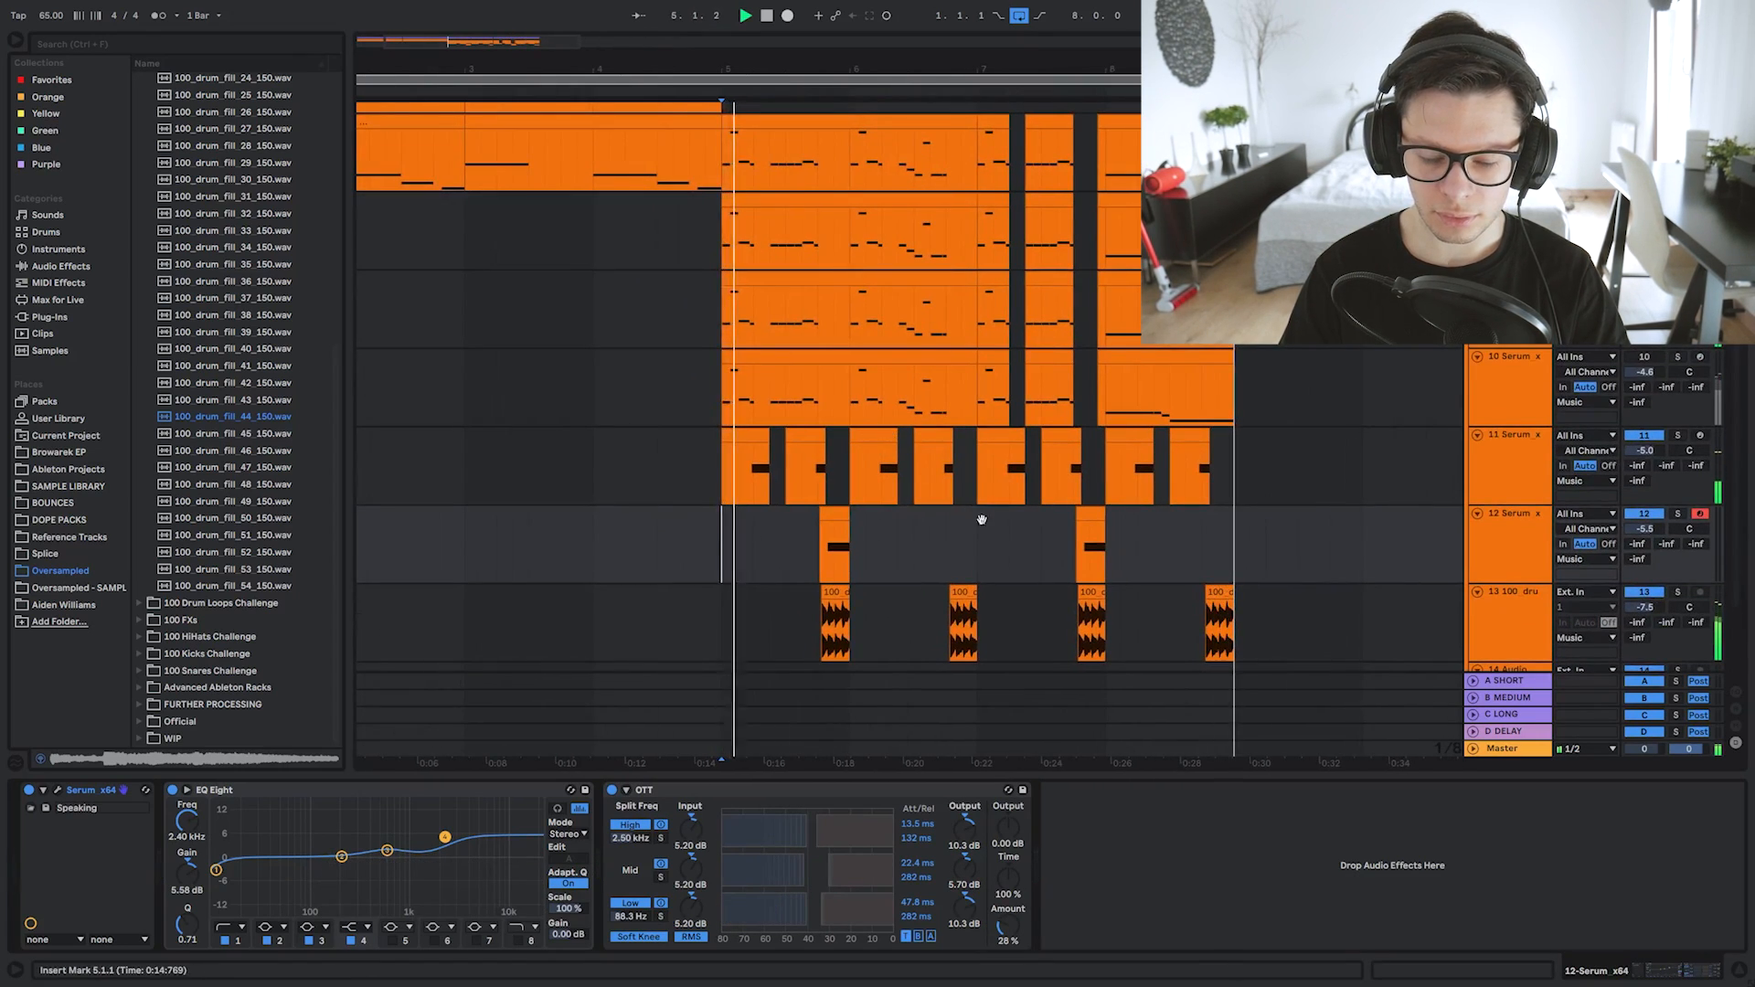
{"action": "scroll", "coordinate": [969, 510], "scroll_direction": "down", "scroll_amount": 2}
{"action": "scroll", "coordinate": [951, 439], "scroll_direction": "right", "scroll_amount": 1}
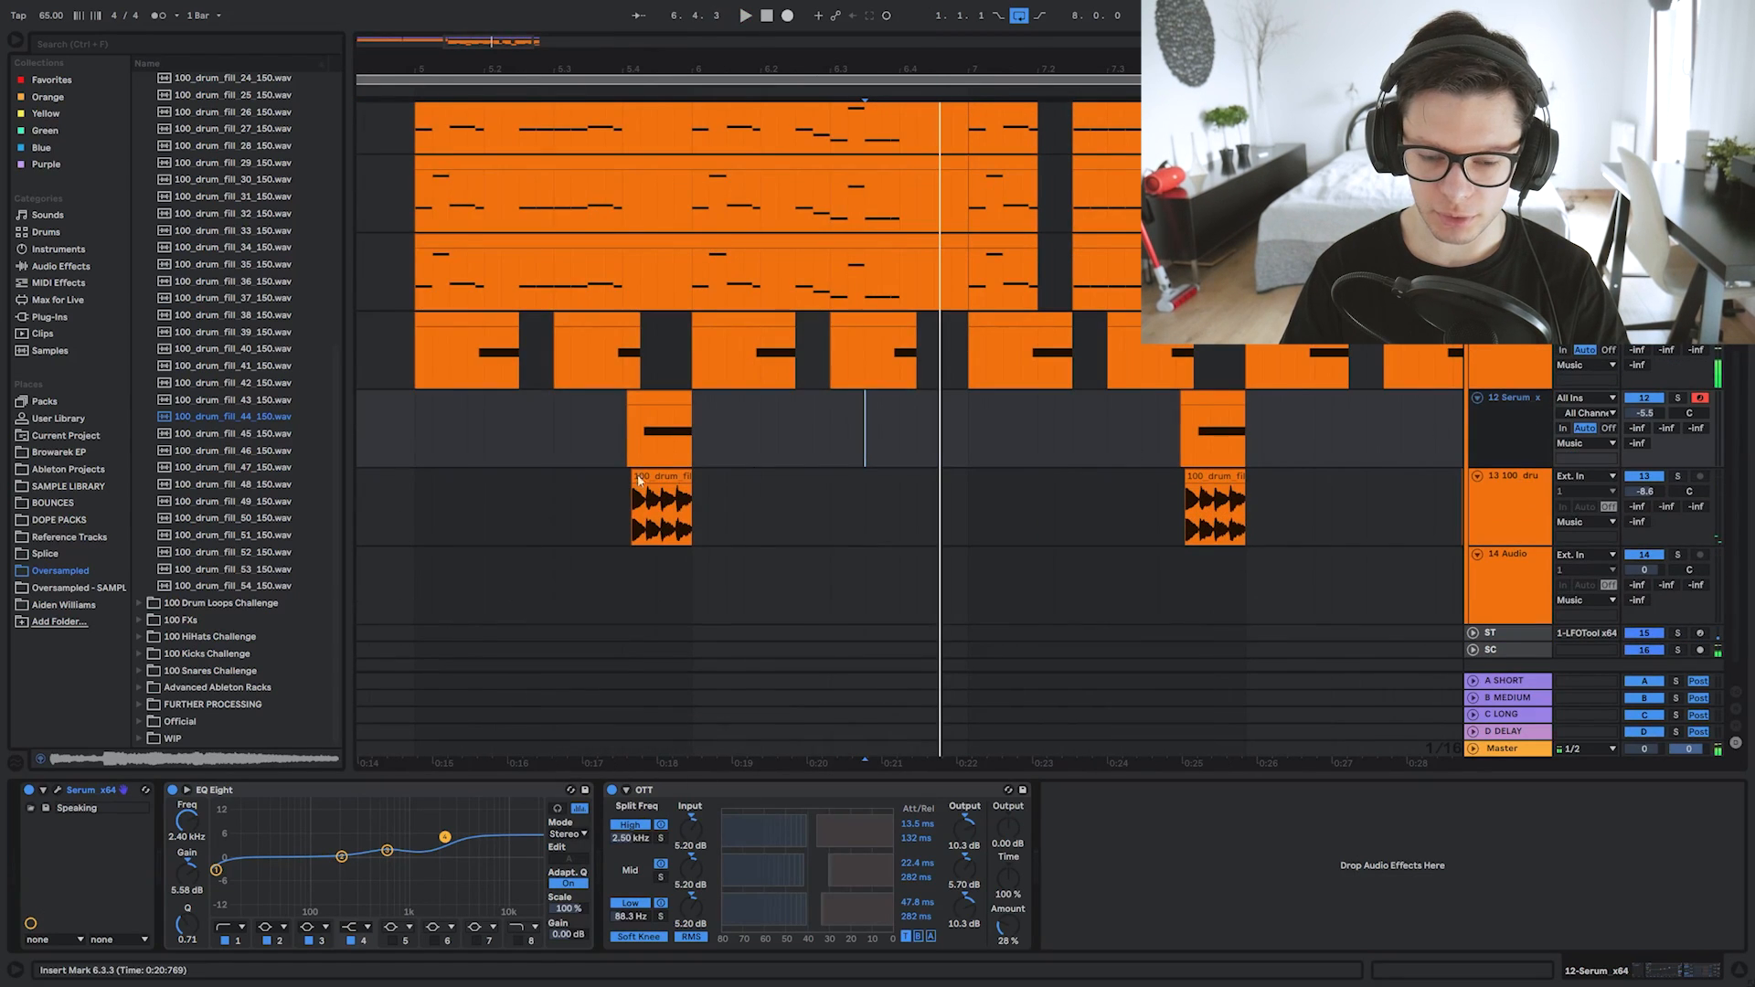
Duplicate the Speaking track, move the copy's first clip to 6.4.1 and load the TYTANS preset on it, at 0.1 dB.
{"action": "key", "text": "ctrl+d"}
{"action": "left_click_drag", "start_coordinate": [679, 477], "coordinate": [952, 478]}
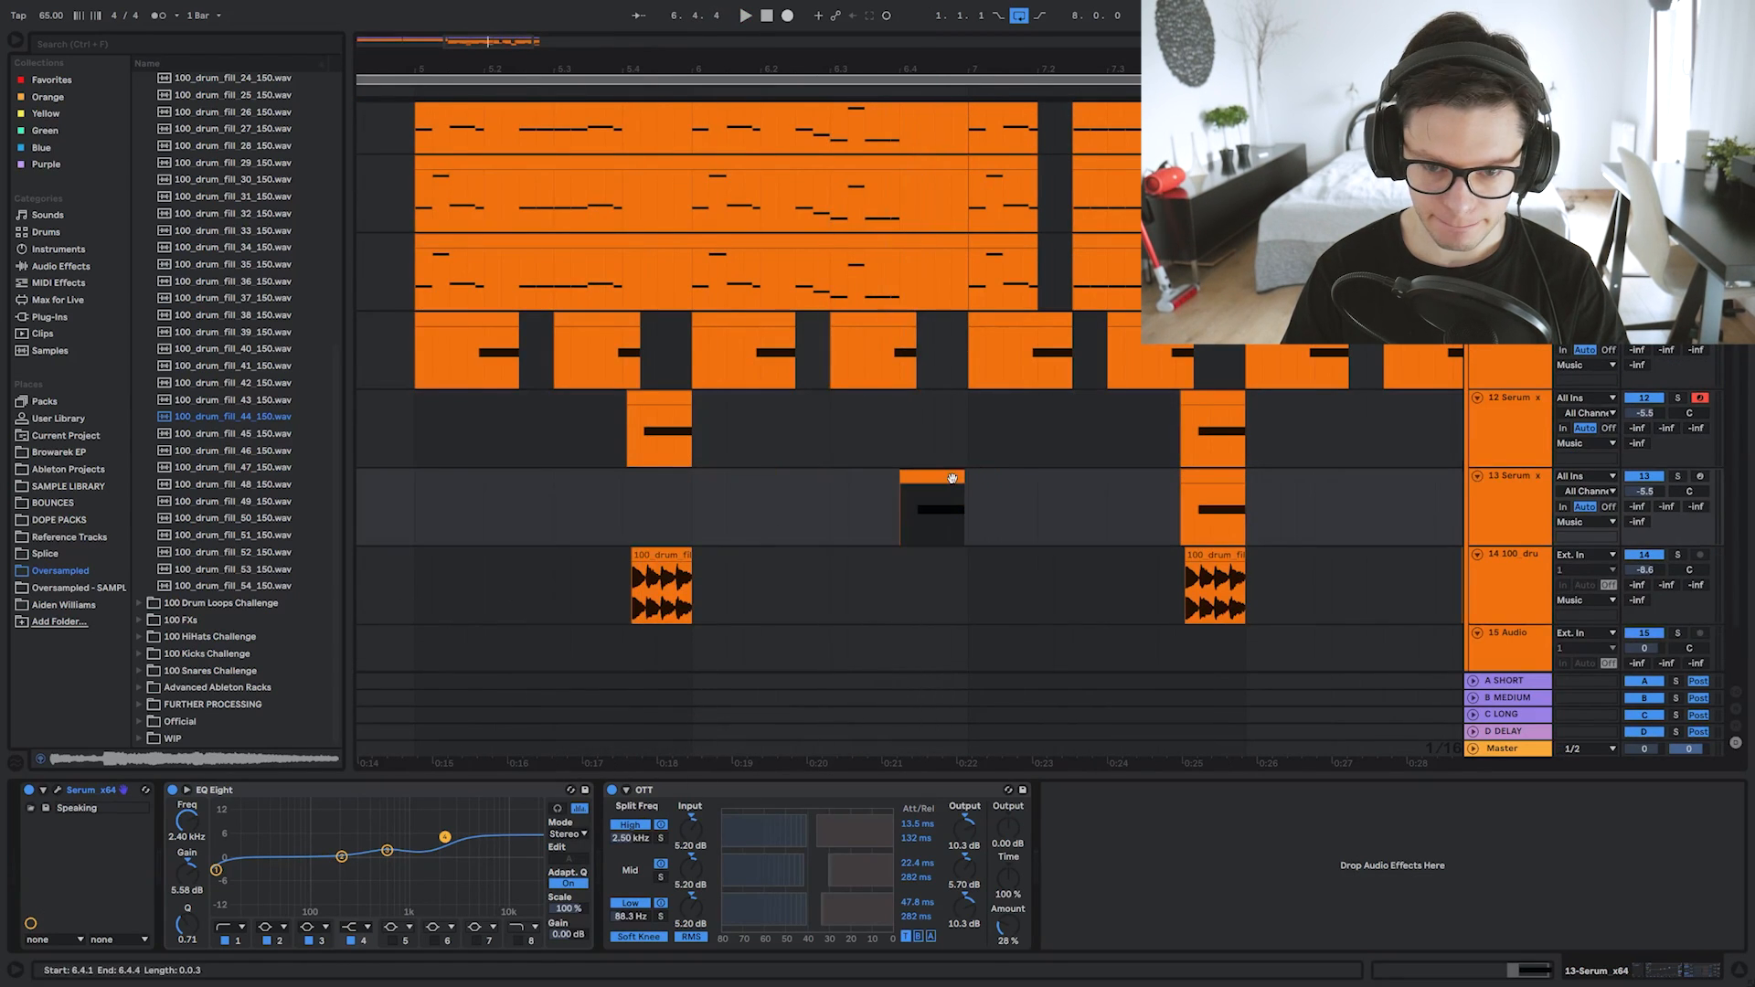
{"action": "left_click", "coordinate": [57, 792]}
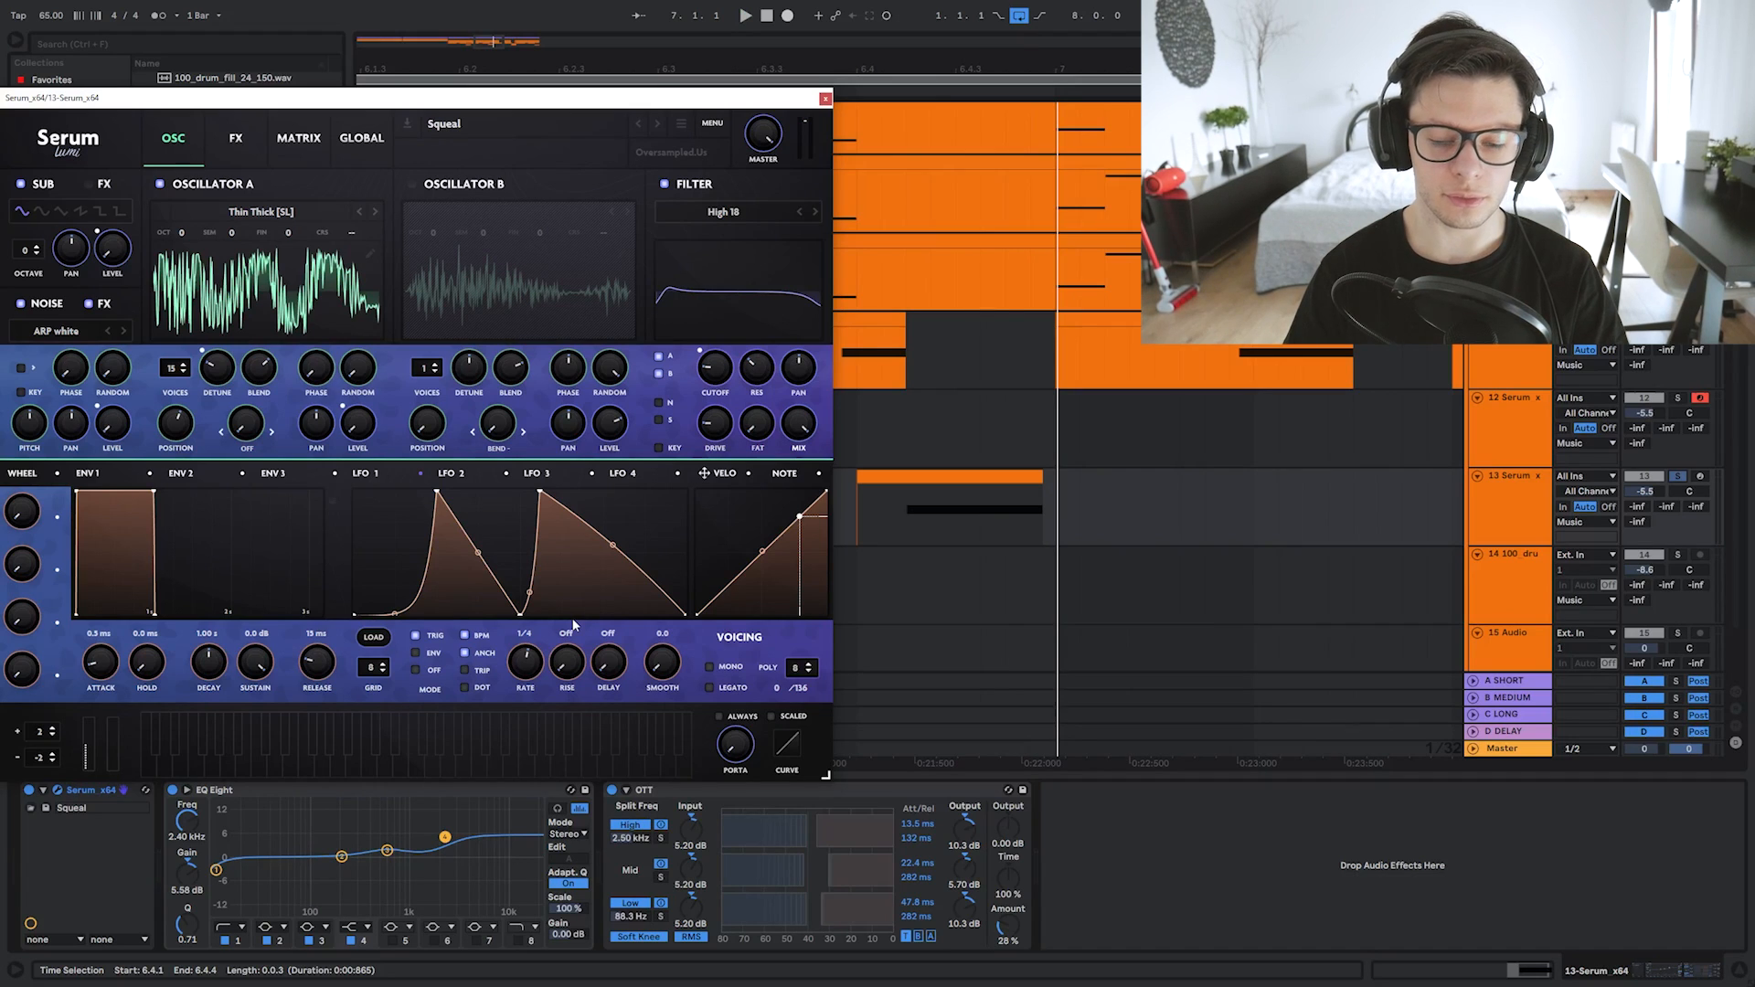
{"action": "key", "text": "space"}
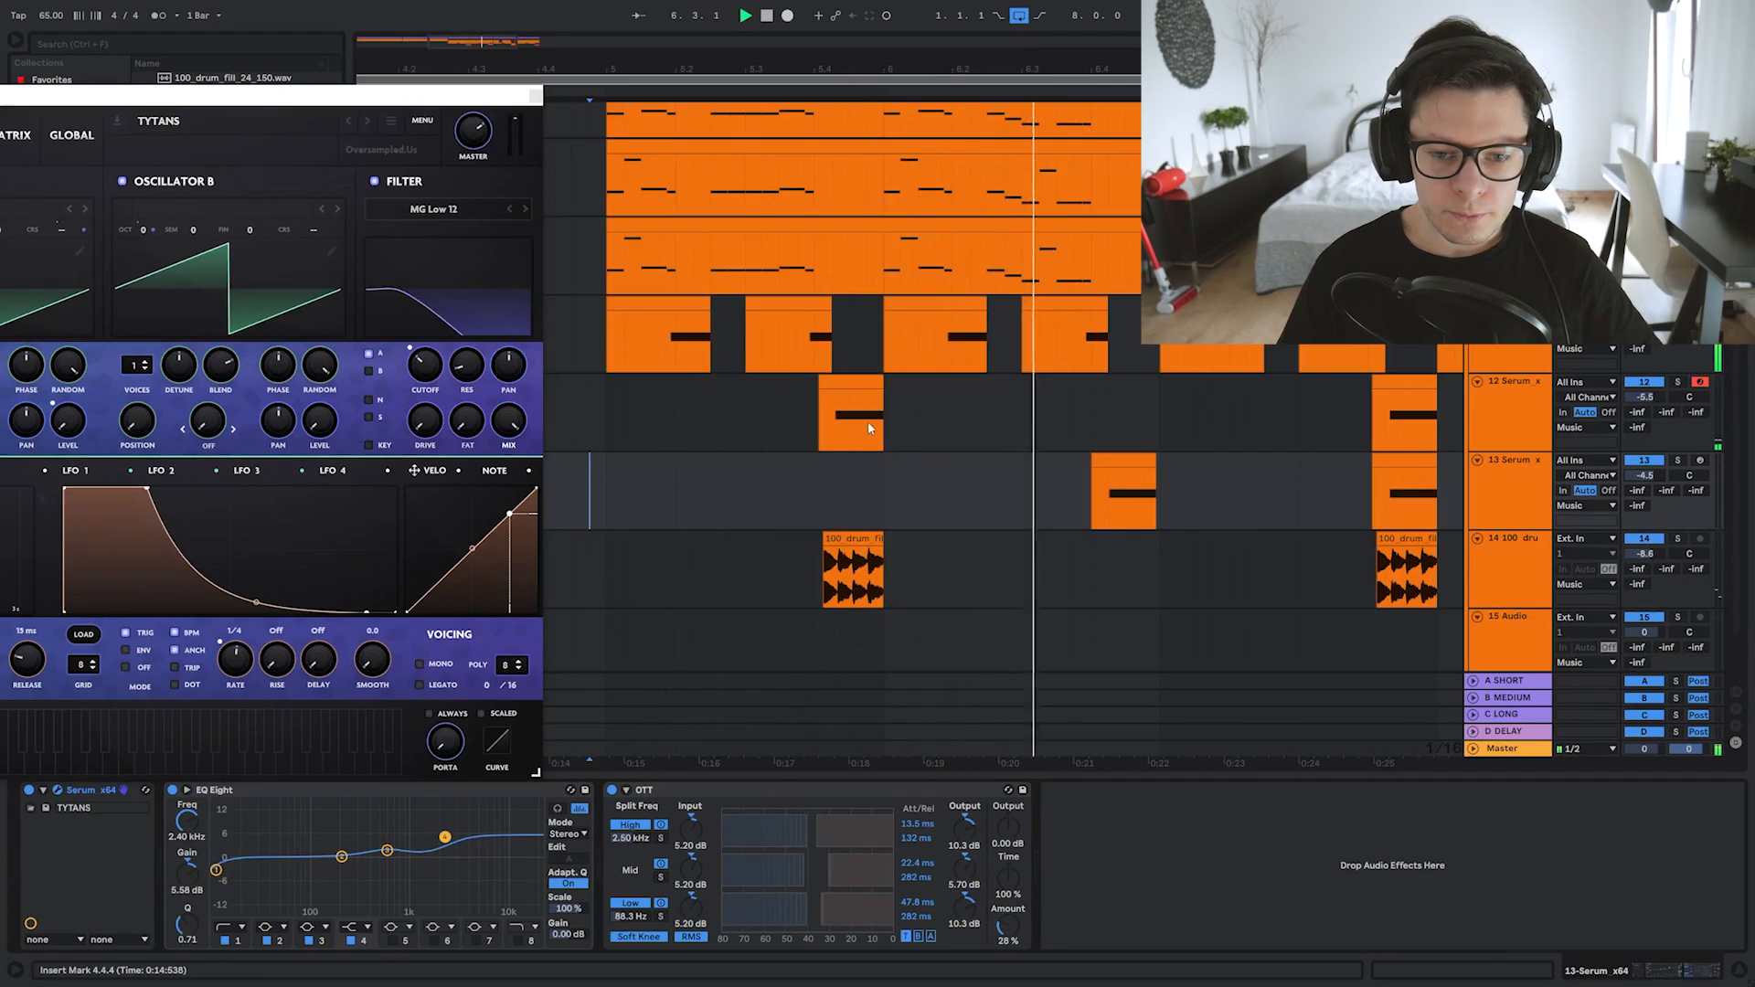
{"action": "left_click_drag", "start_coordinate": [877, 426], "coordinate": [838, 423]}
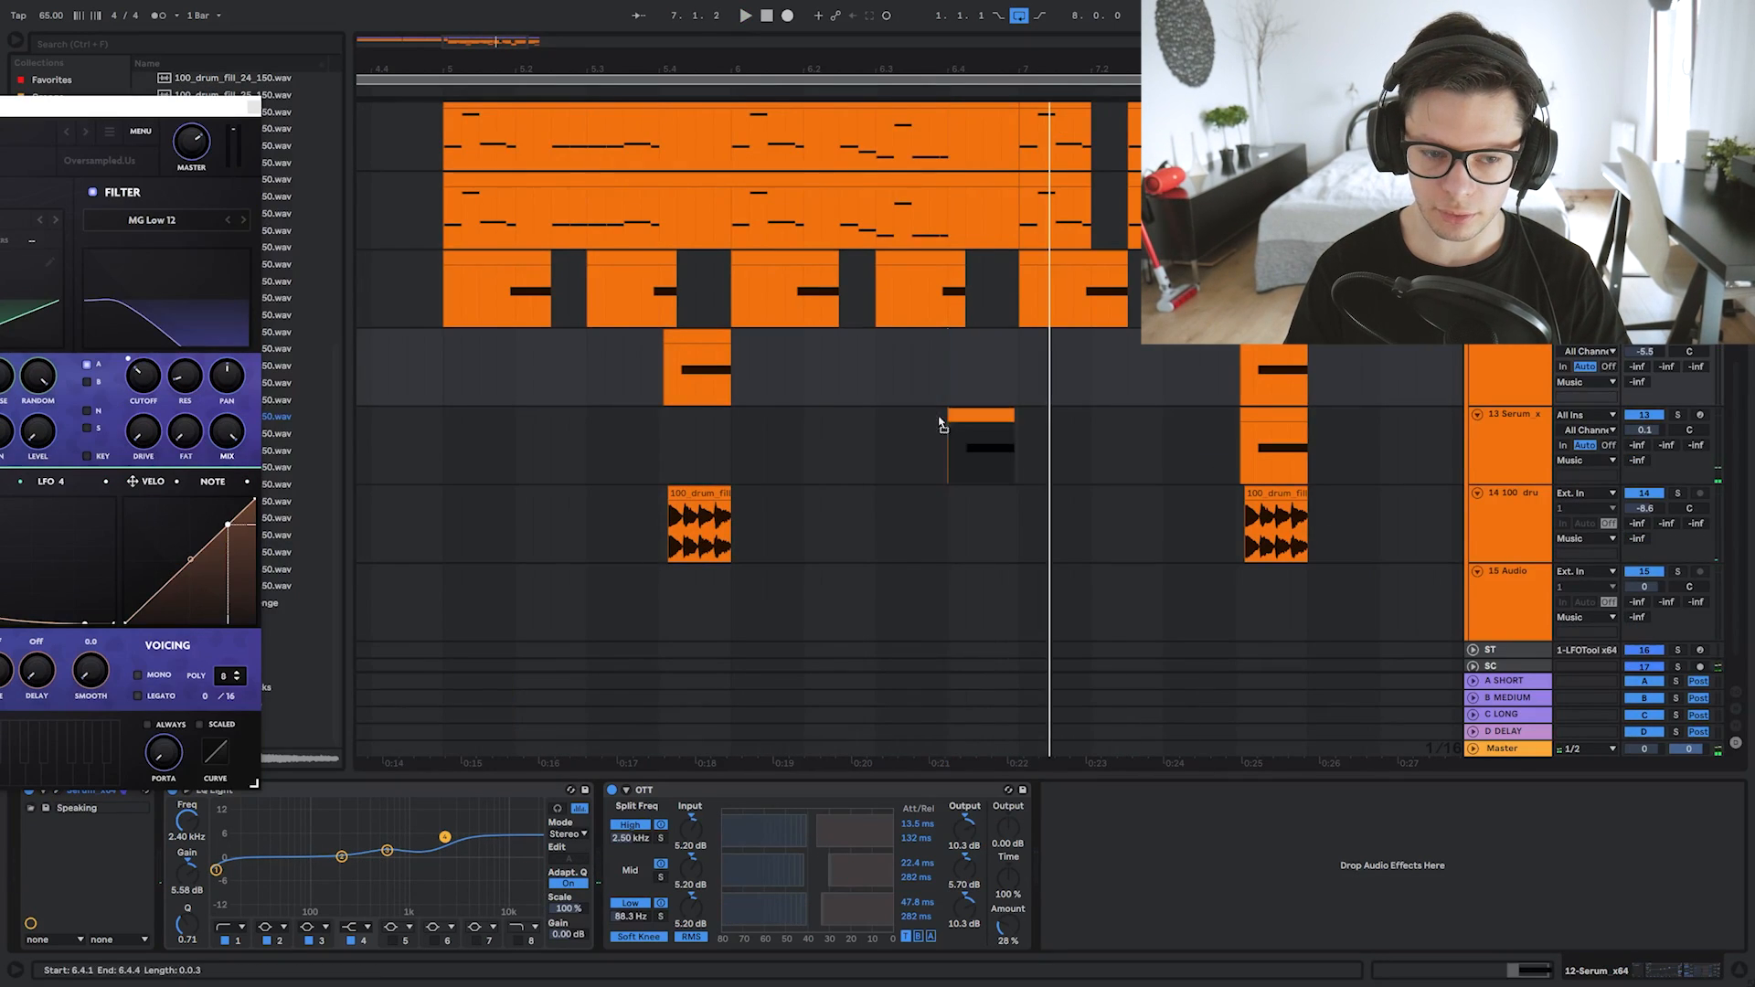
Replace the short TYTANS clips with a copy of the two-bar bass clip, audition it and place it across bars 7–8.
{"action": "left_click_drag", "start_coordinate": [951, 422], "coordinate": [609, 448]}
{"action": "key", "text": "space"}
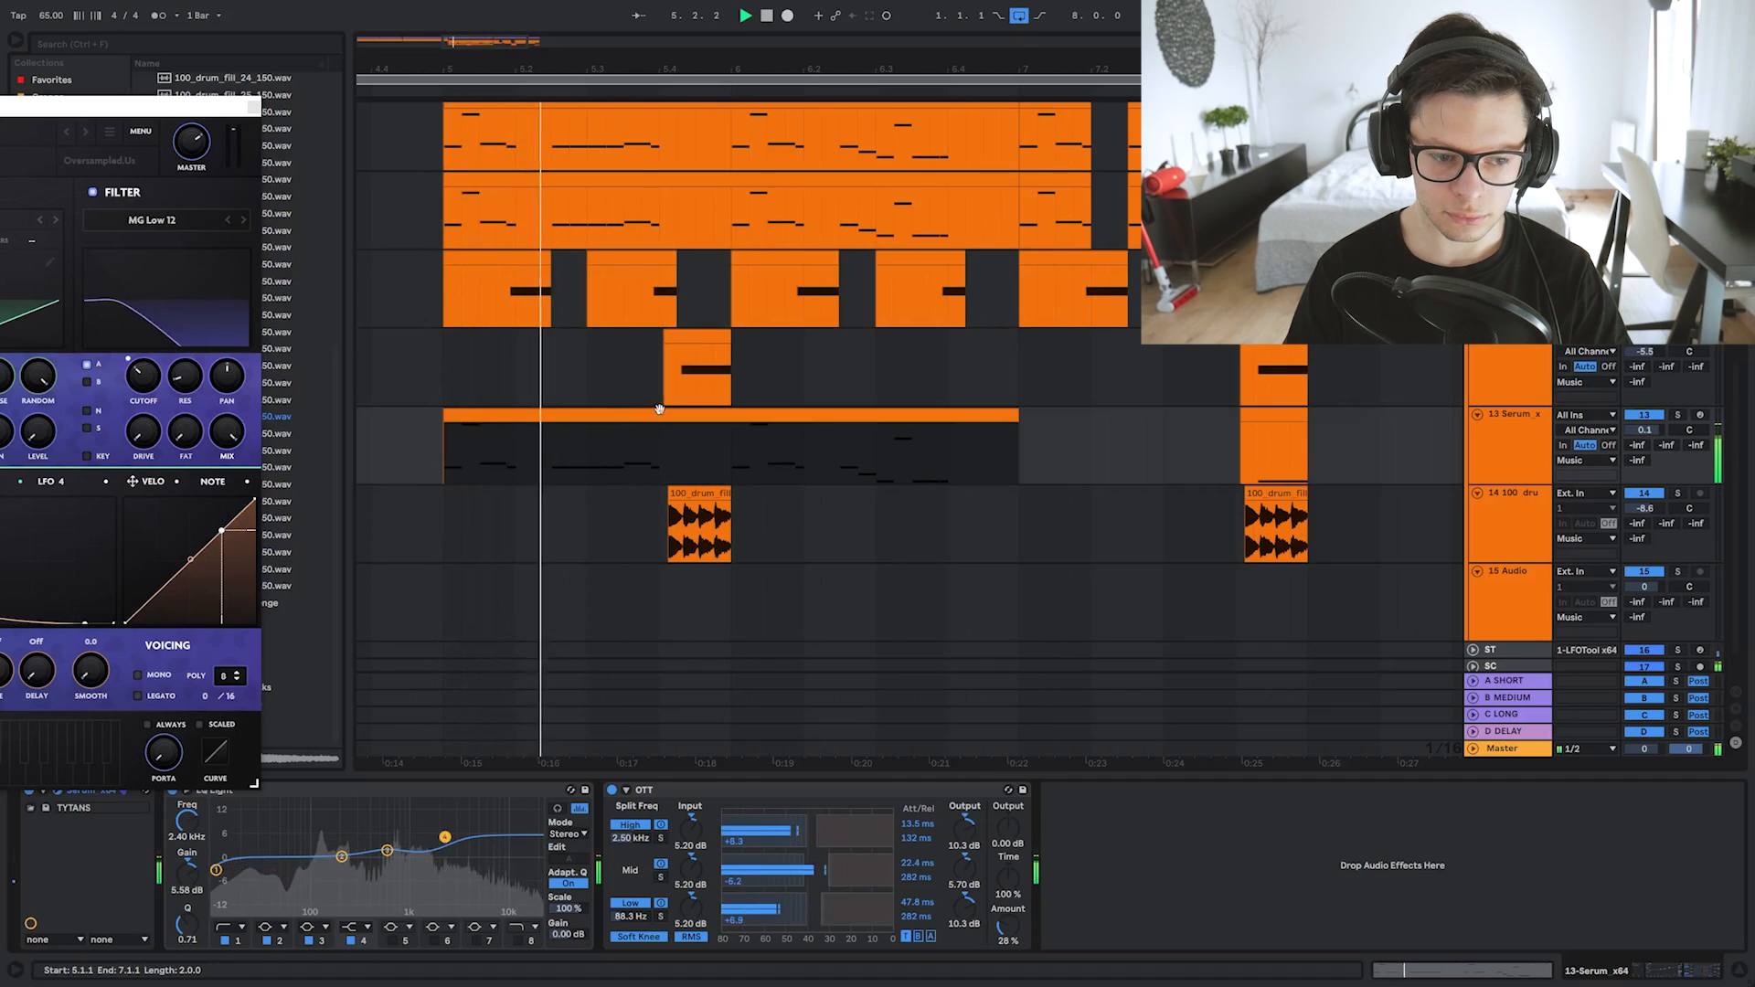
{"action": "scroll", "coordinate": [655, 408], "scroll_direction": "down", "scroll_amount": 3}
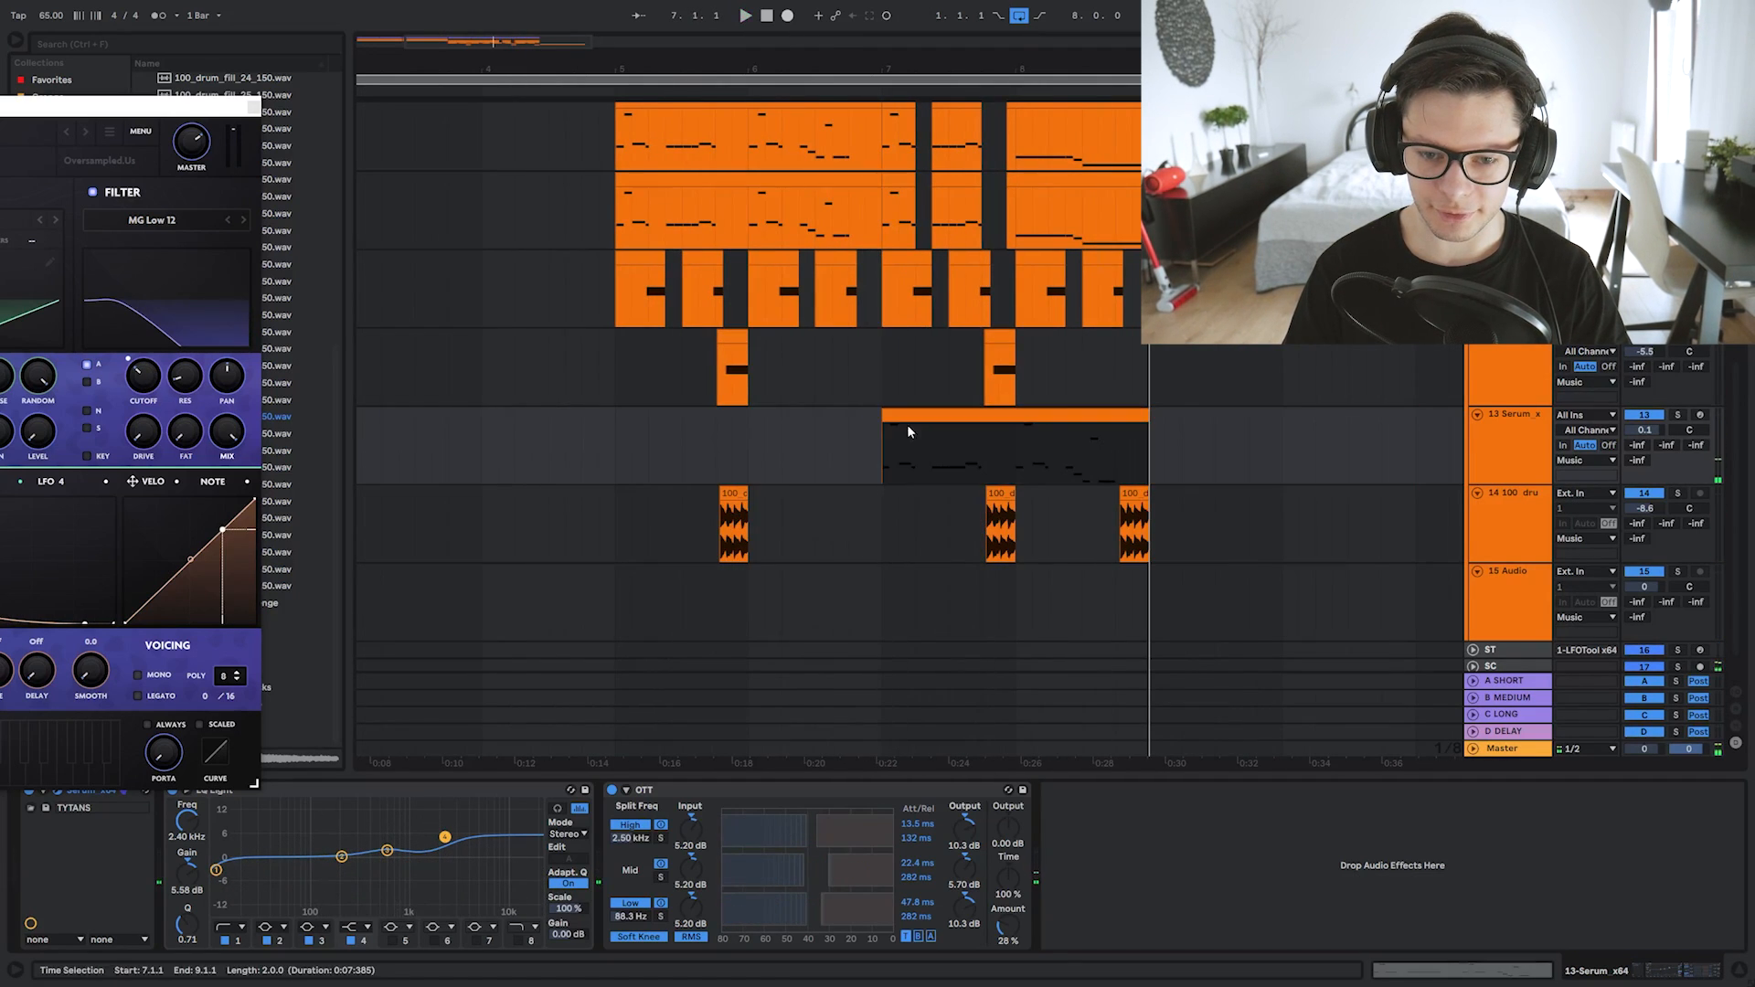
Duplicate the Speaking track again, keeping a single clip at 6.4.1 on the copy, and play it back.
{"action": "left_click", "coordinate": [650, 418]}
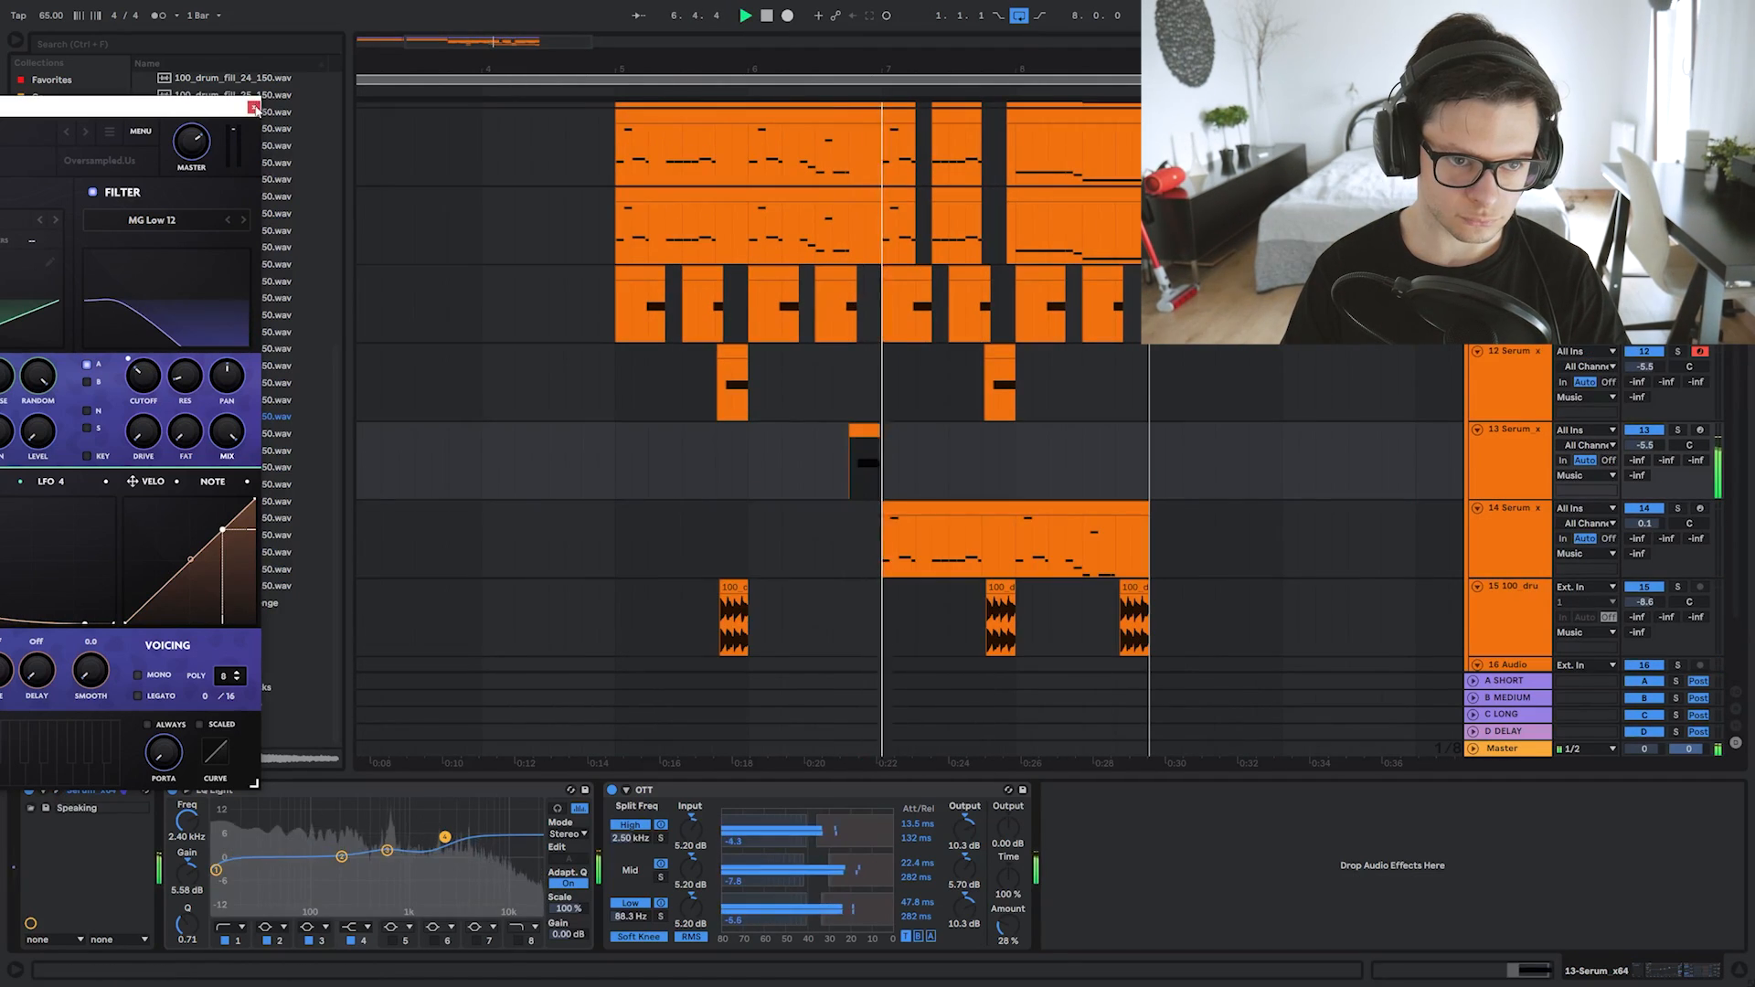
{"action": "left_click_drag", "start_coordinate": [239, 111], "coordinate": [603, 77]}
{"action": "left_click", "coordinate": [618, 73]}
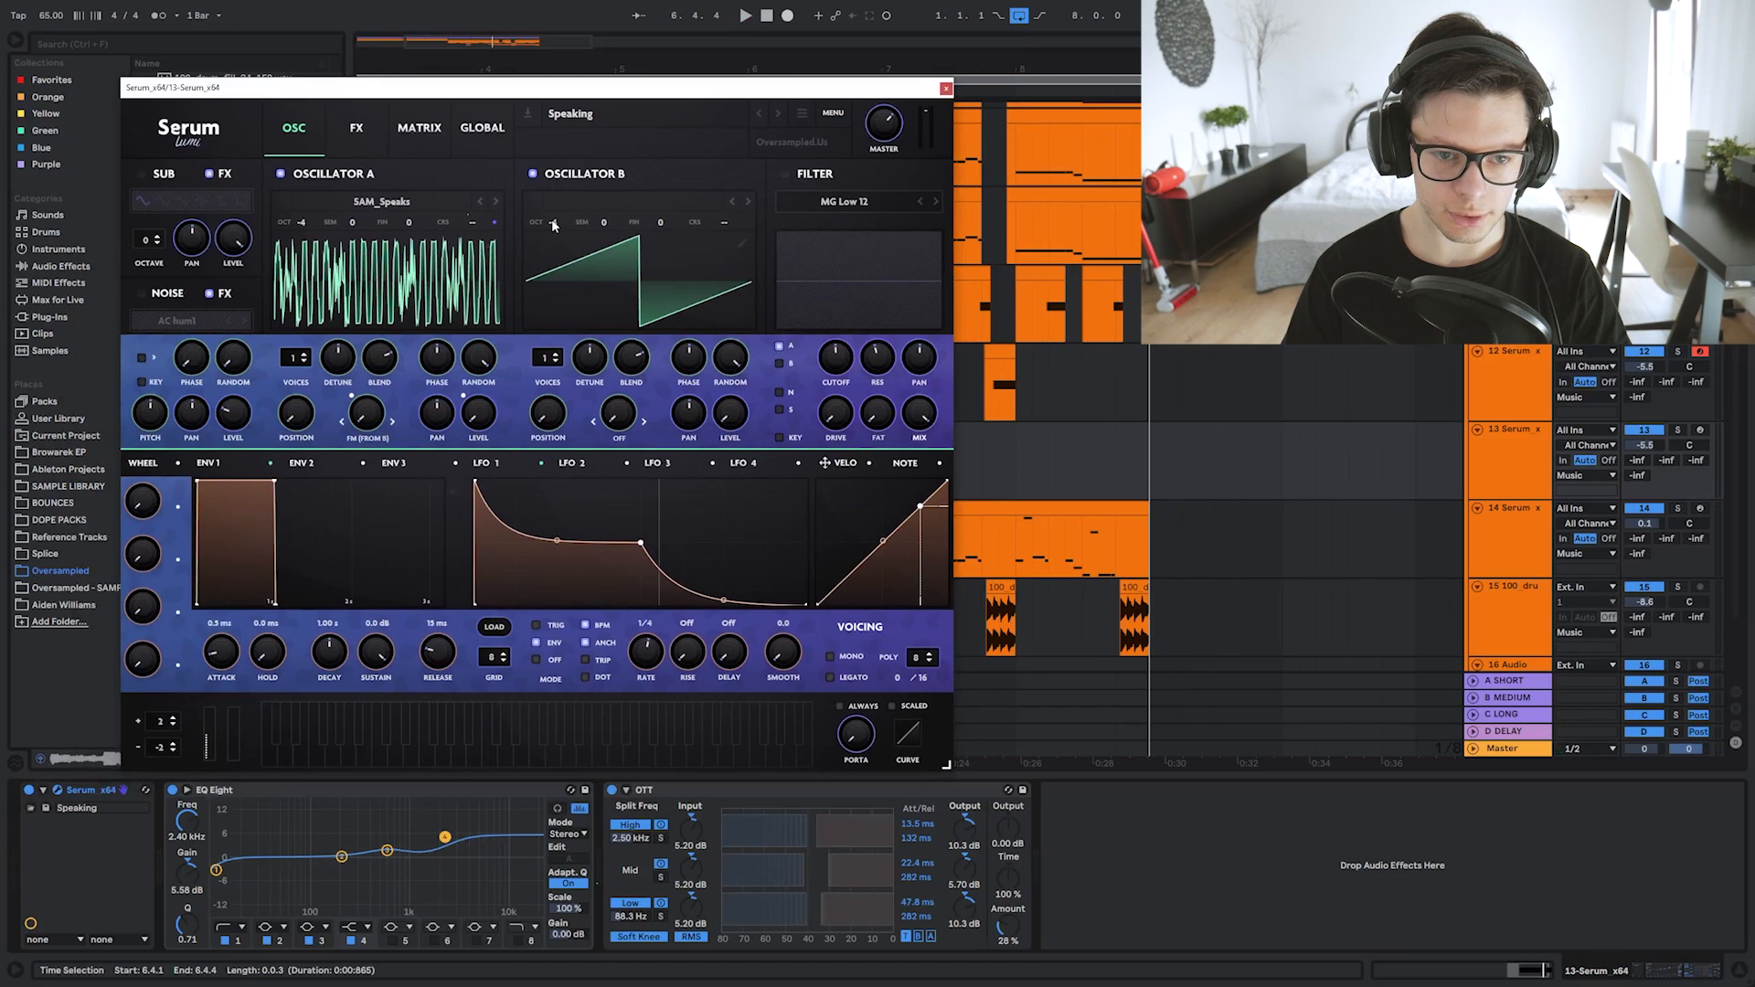
{"action": "left_click_drag", "start_coordinate": [849, 91], "coordinate": [533, 118]}
{"action": "scroll", "coordinate": [814, 393], "scroll_direction": "up", "scroll_amount": 5}
{"action": "key", "text": "space"}
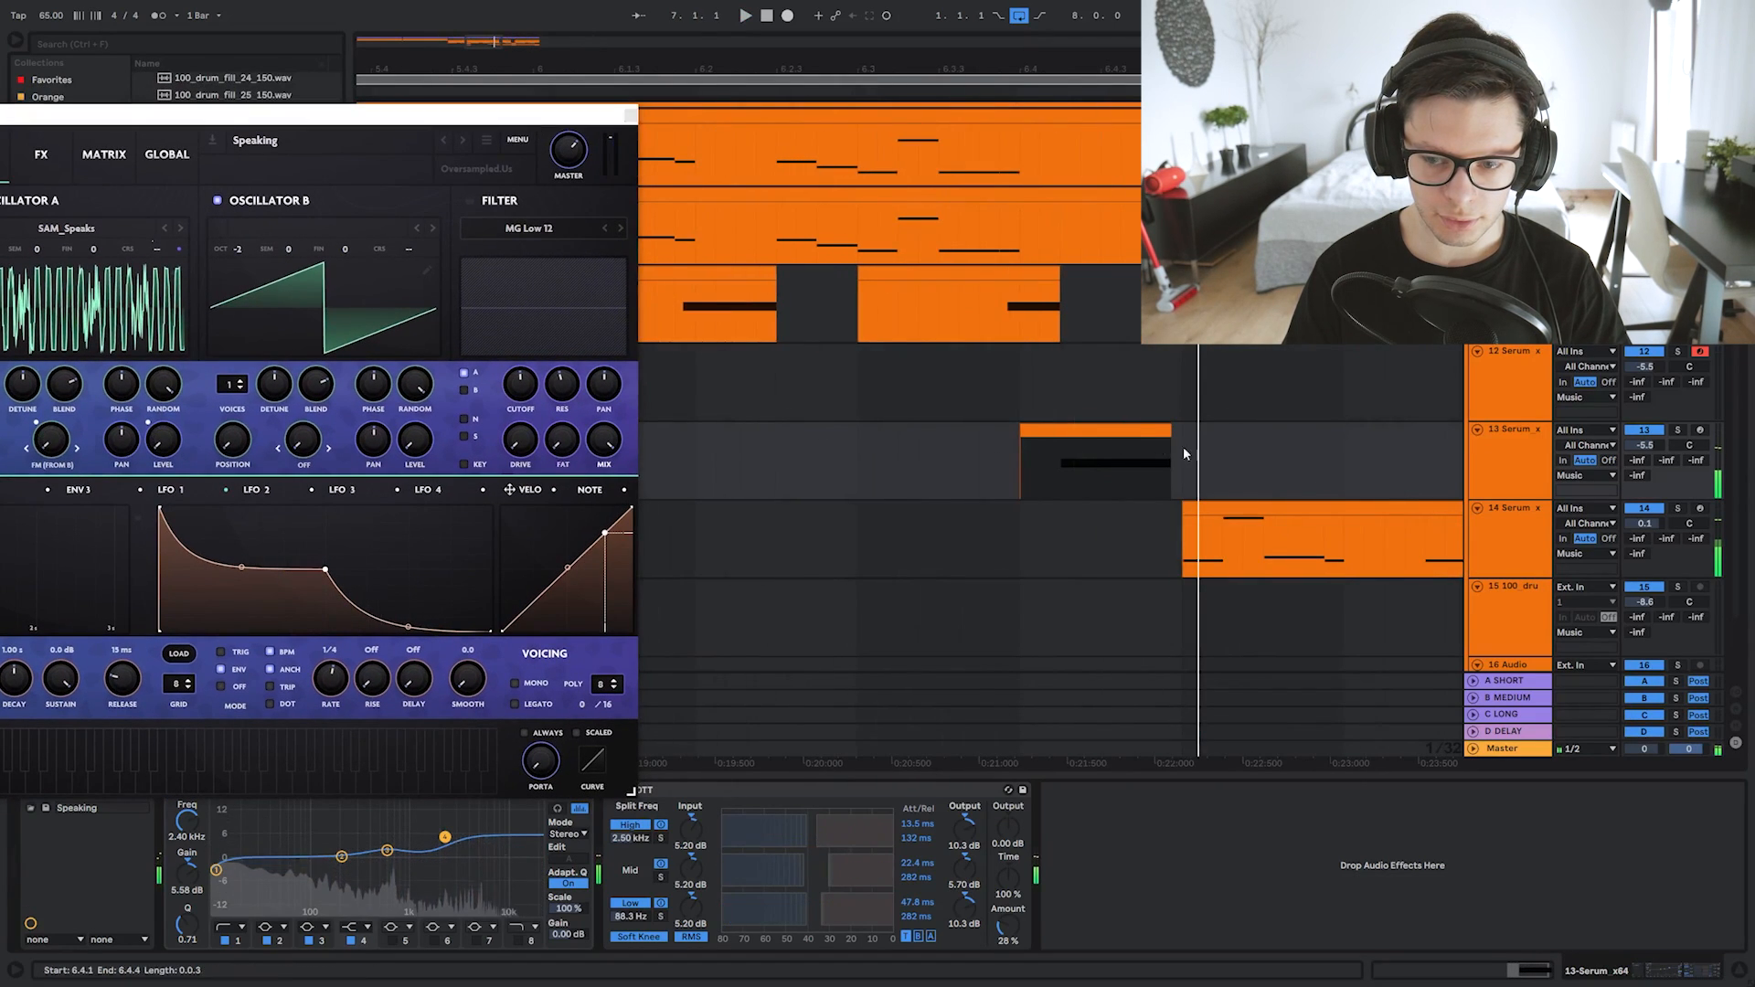
Solo the new Speaking copy, reshape its LFO 1 into two rounded humps and lengthen the Env 1 release while auditioning it.
{"action": "left_click", "coordinate": [1677, 433]}
{"action": "left_click", "coordinate": [1072, 488]}
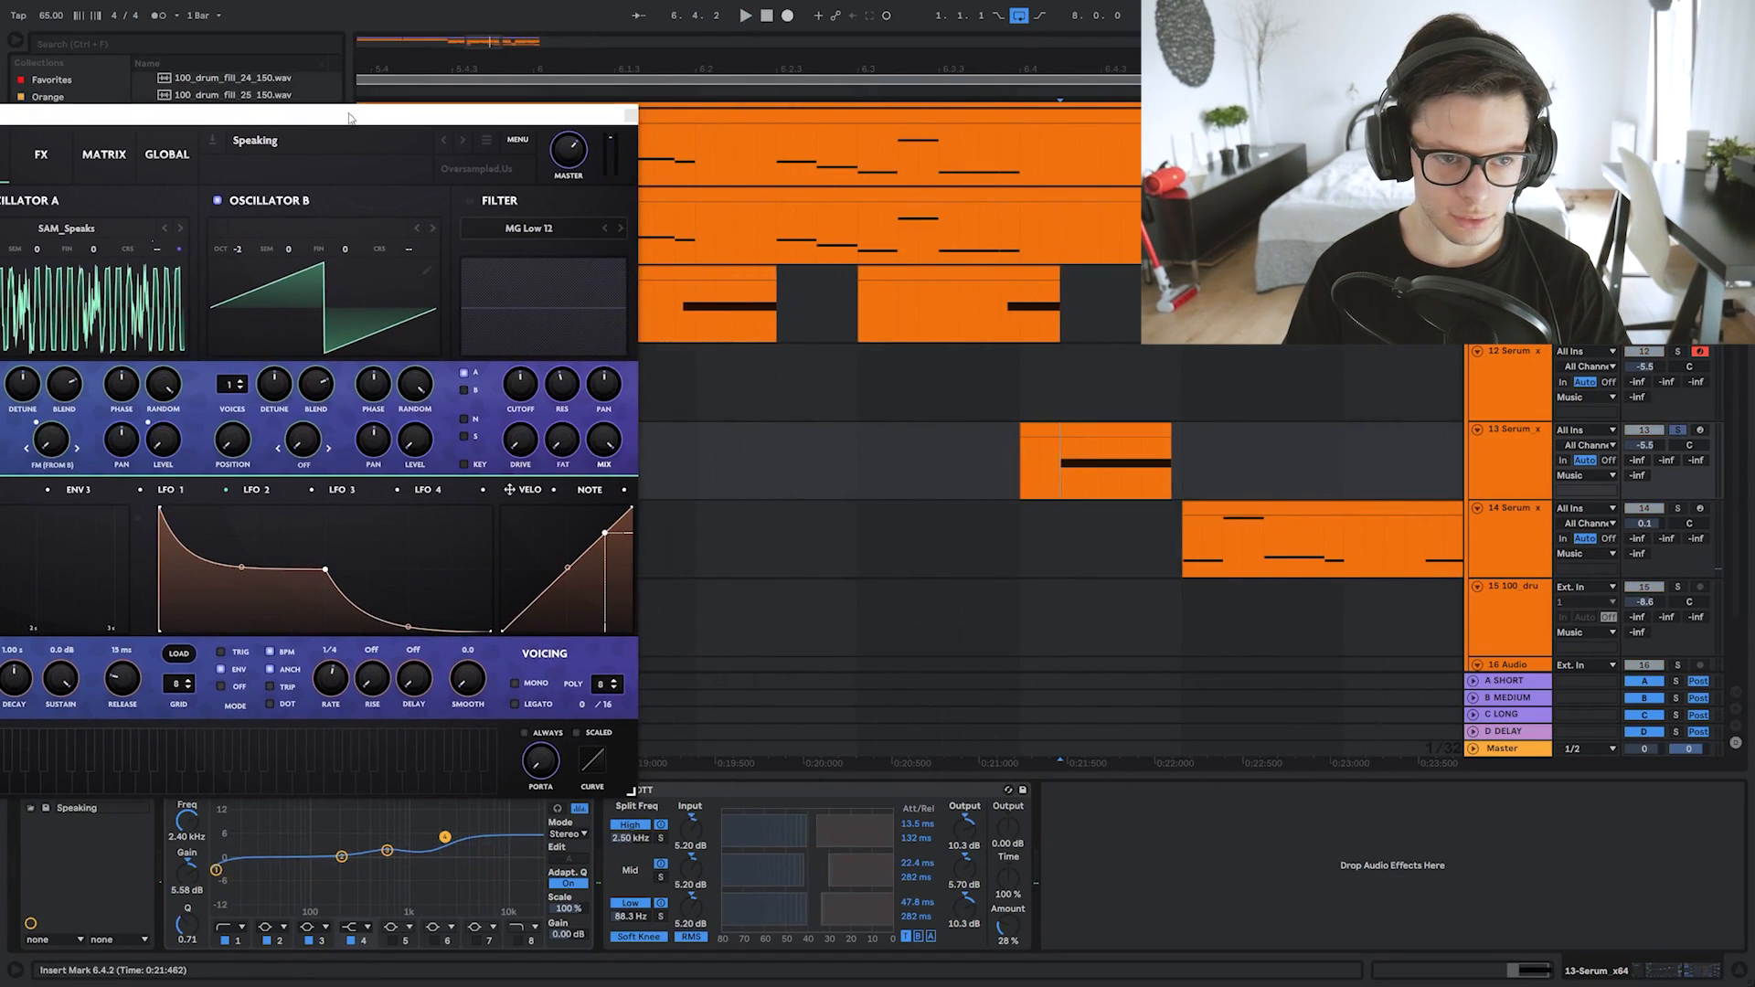
{"action": "left_click_drag", "start_coordinate": [350, 117], "coordinate": [735, 135]}
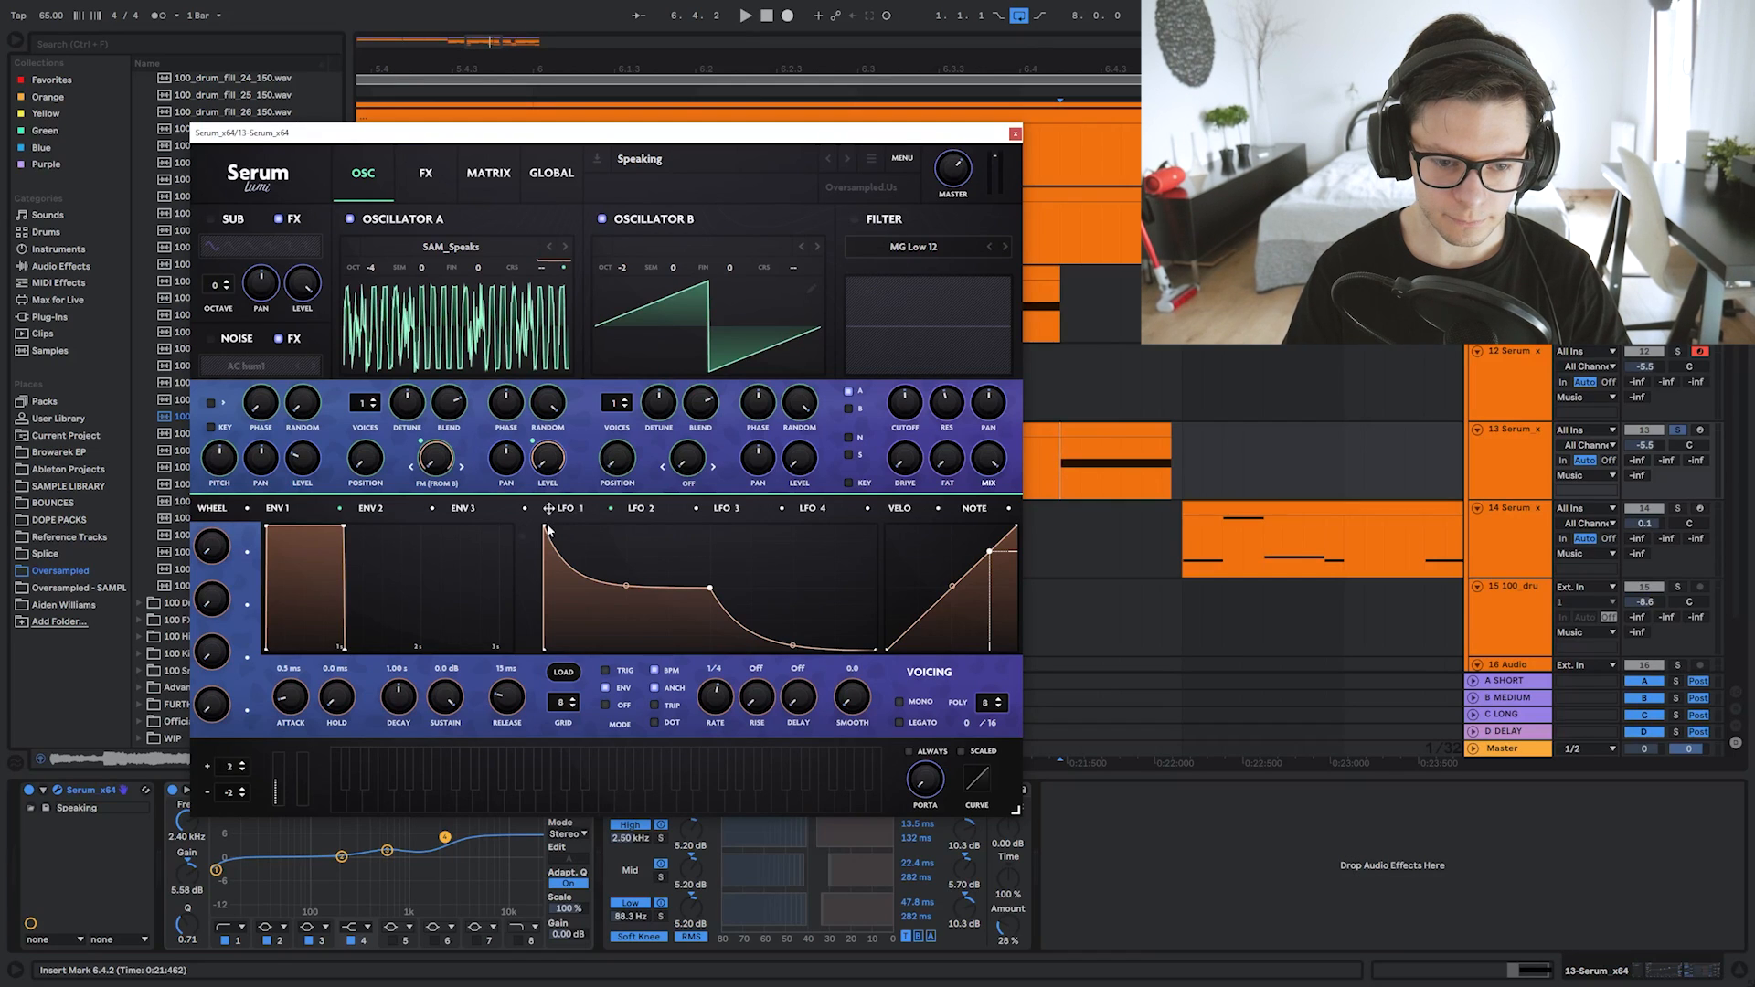
{"action": "left_click_drag", "start_coordinate": [546, 527], "coordinate": [632, 527]}
{"action": "key", "text": "space"}
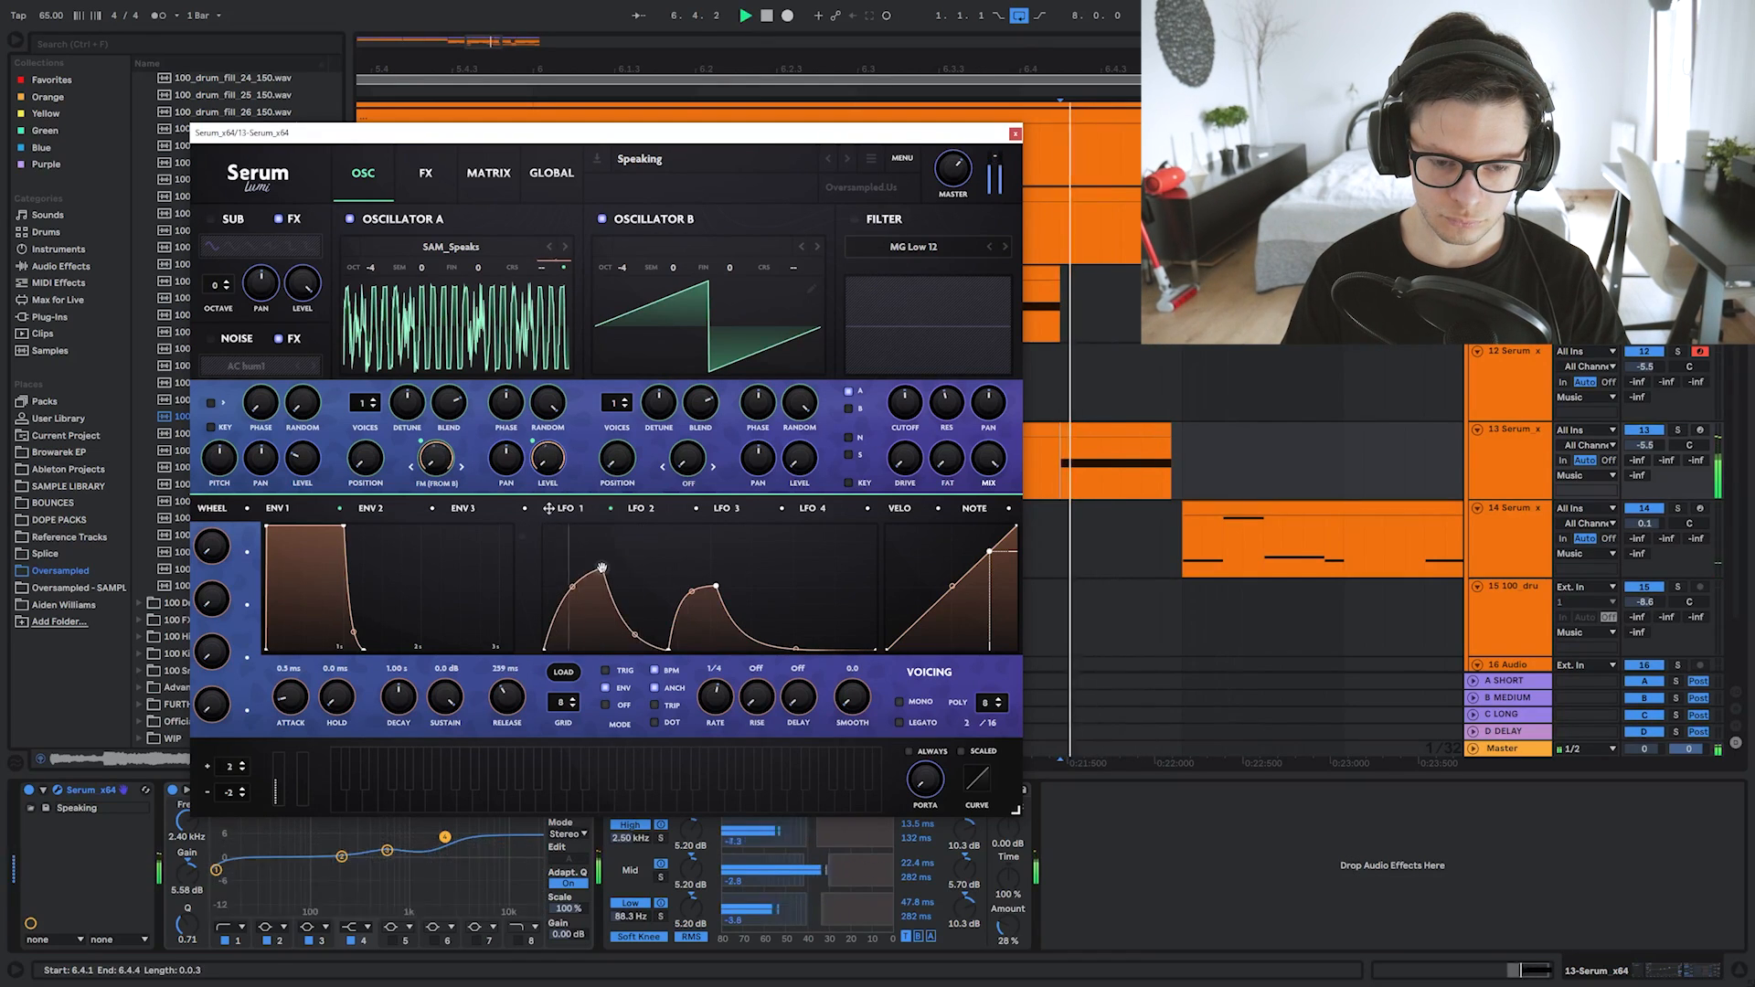
{"action": "left_click_drag", "start_coordinate": [716, 585], "coordinate": [764, 561]}
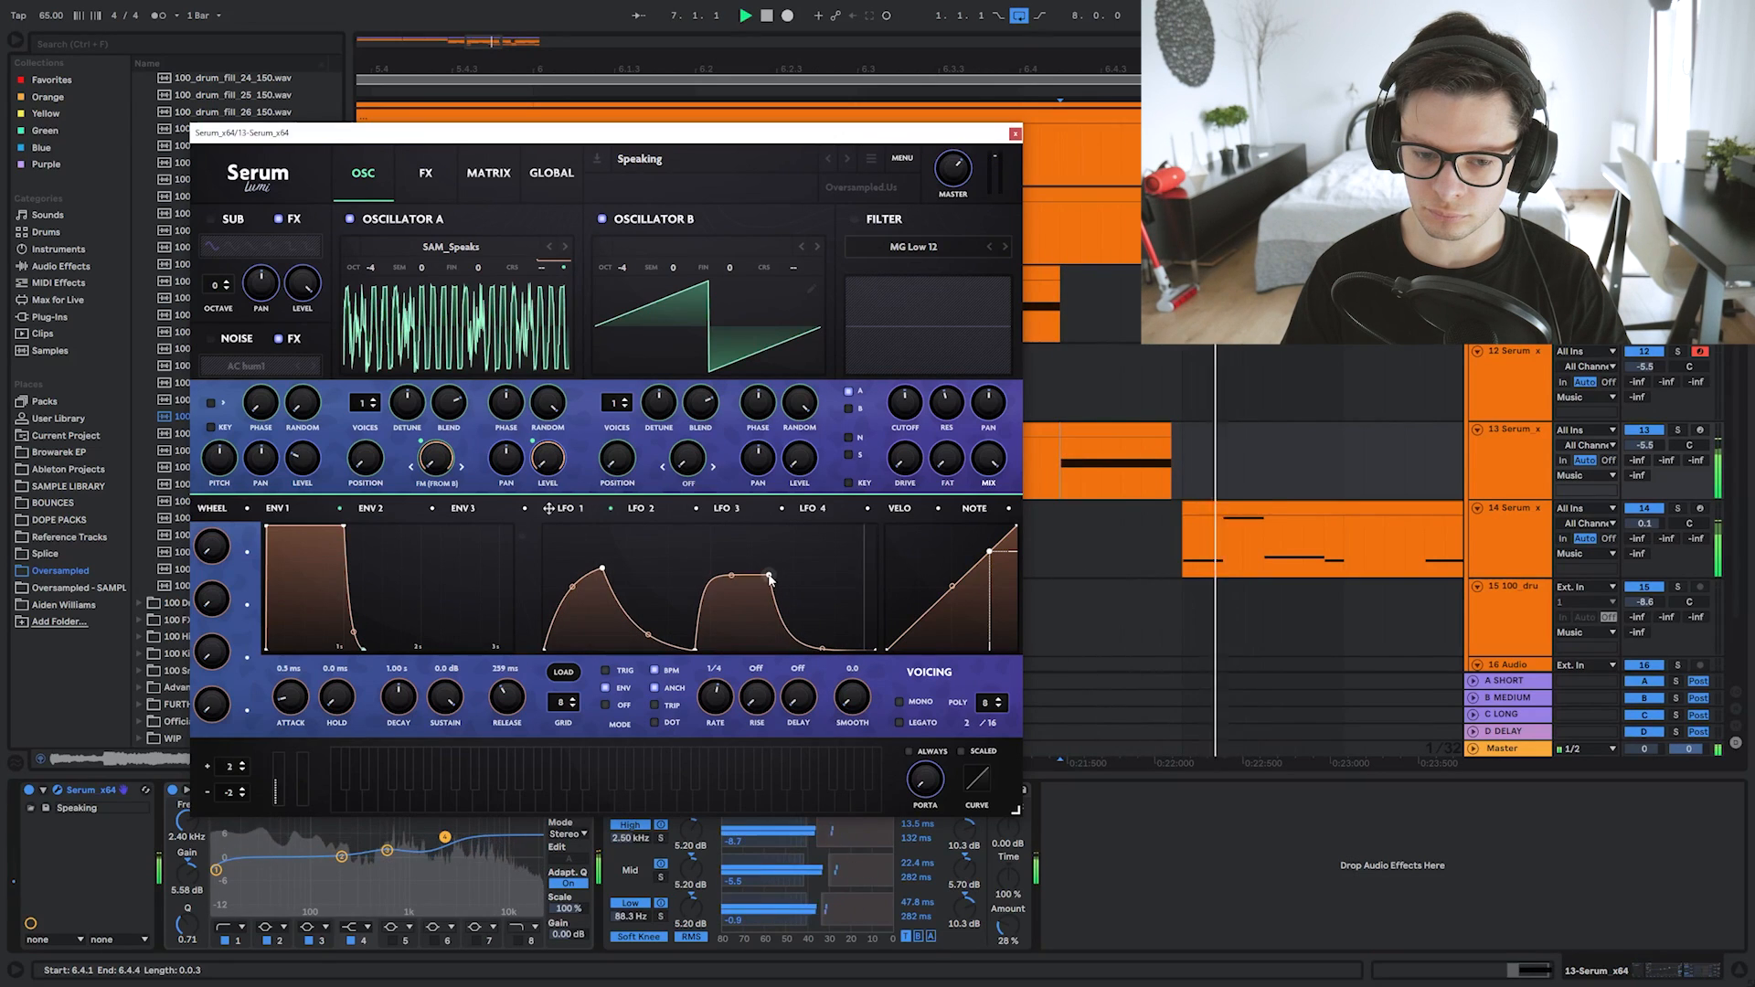
{"action": "key", "text": "space"}
{"action": "left_click", "coordinate": [1014, 133]}
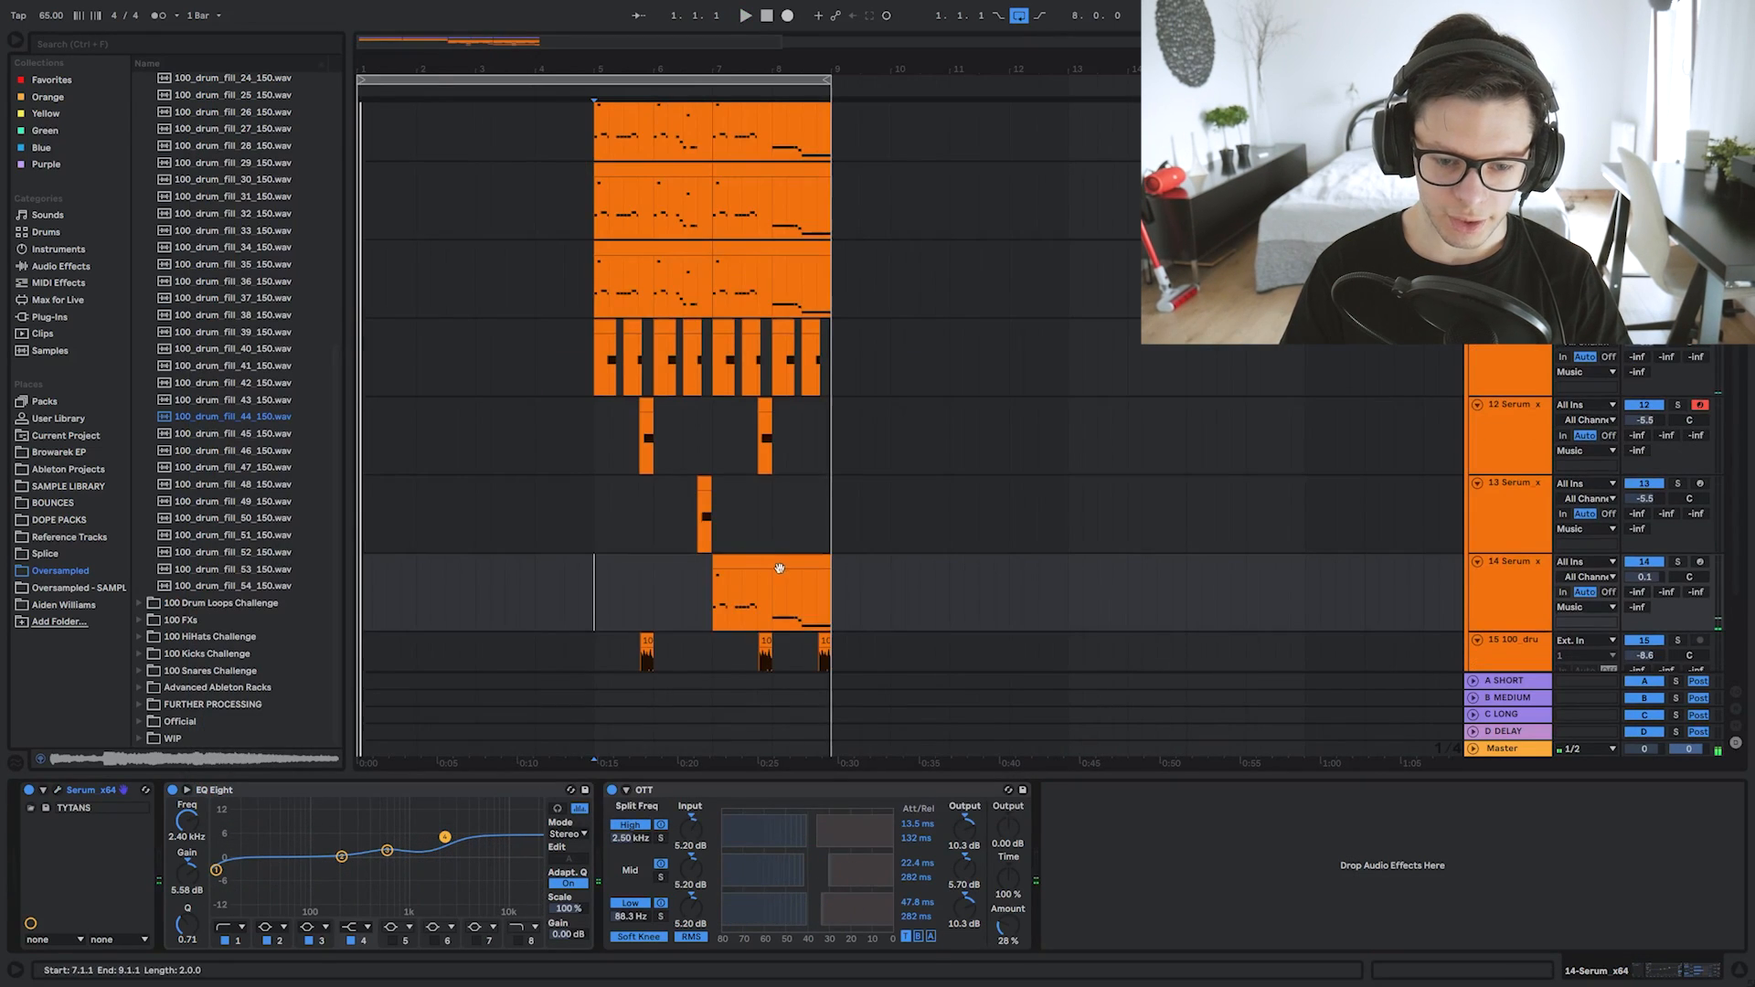
Move the drum, CZ V and Serum material of bars 1–4 behind the drop to start at bar 9, and switch off looping.
{"action": "scroll", "coordinate": [554, 412], "scroll_direction": "up", "scroll_amount": 5}
{"action": "left_click", "coordinate": [554, 342]}
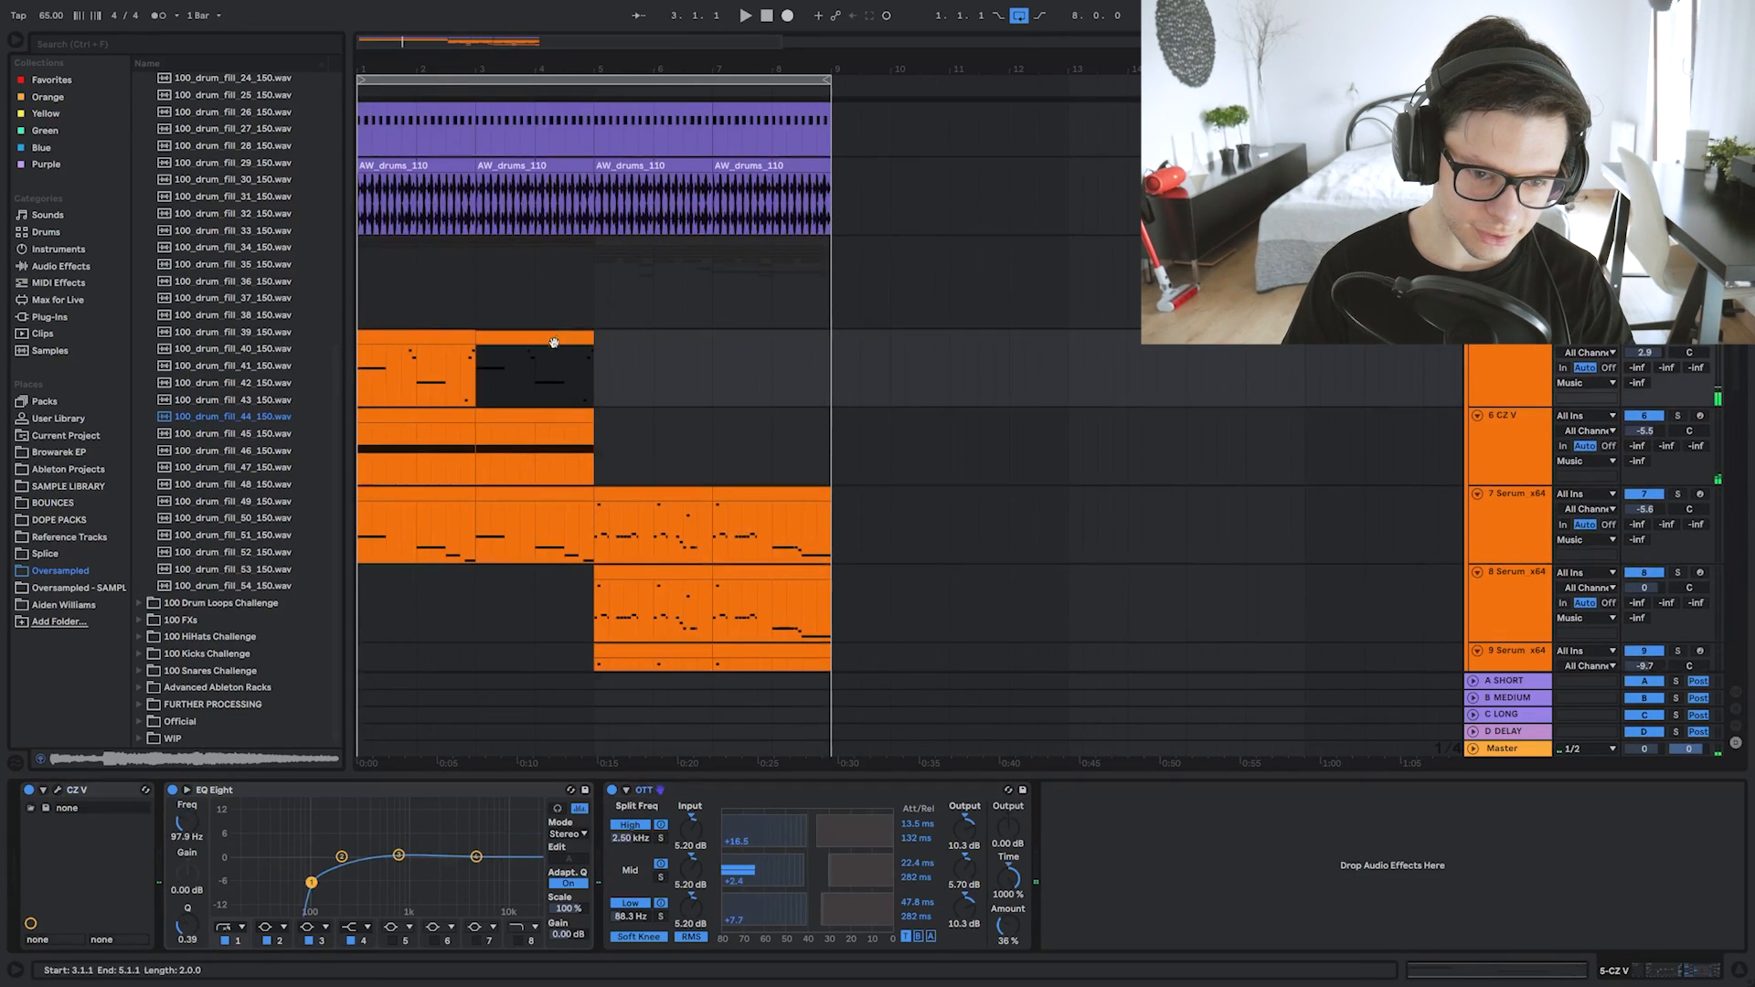
{"action": "left_click", "coordinate": [582, 498]}
{"action": "scroll", "coordinate": [404, 151], "scroll_direction": "up", "scroll_amount": 2}
{"action": "left_click", "coordinate": [374, 173], "text": "shift"}
{"action": "left_click_drag", "start_coordinate": [374, 173], "coordinate": [869, 211]}
{"action": "left_click", "coordinate": [1018, 17]}
Copy the 100_drum_fill_44_150 clip to 4.4.1 as a lead-in to the drop at bar 5.
{"action": "scroll", "coordinate": [631, 512], "scroll_direction": "down", "scroll_amount": 5}
{"action": "scroll", "coordinate": [623, 537], "scroll_direction": "up", "scroll_amount": 3}
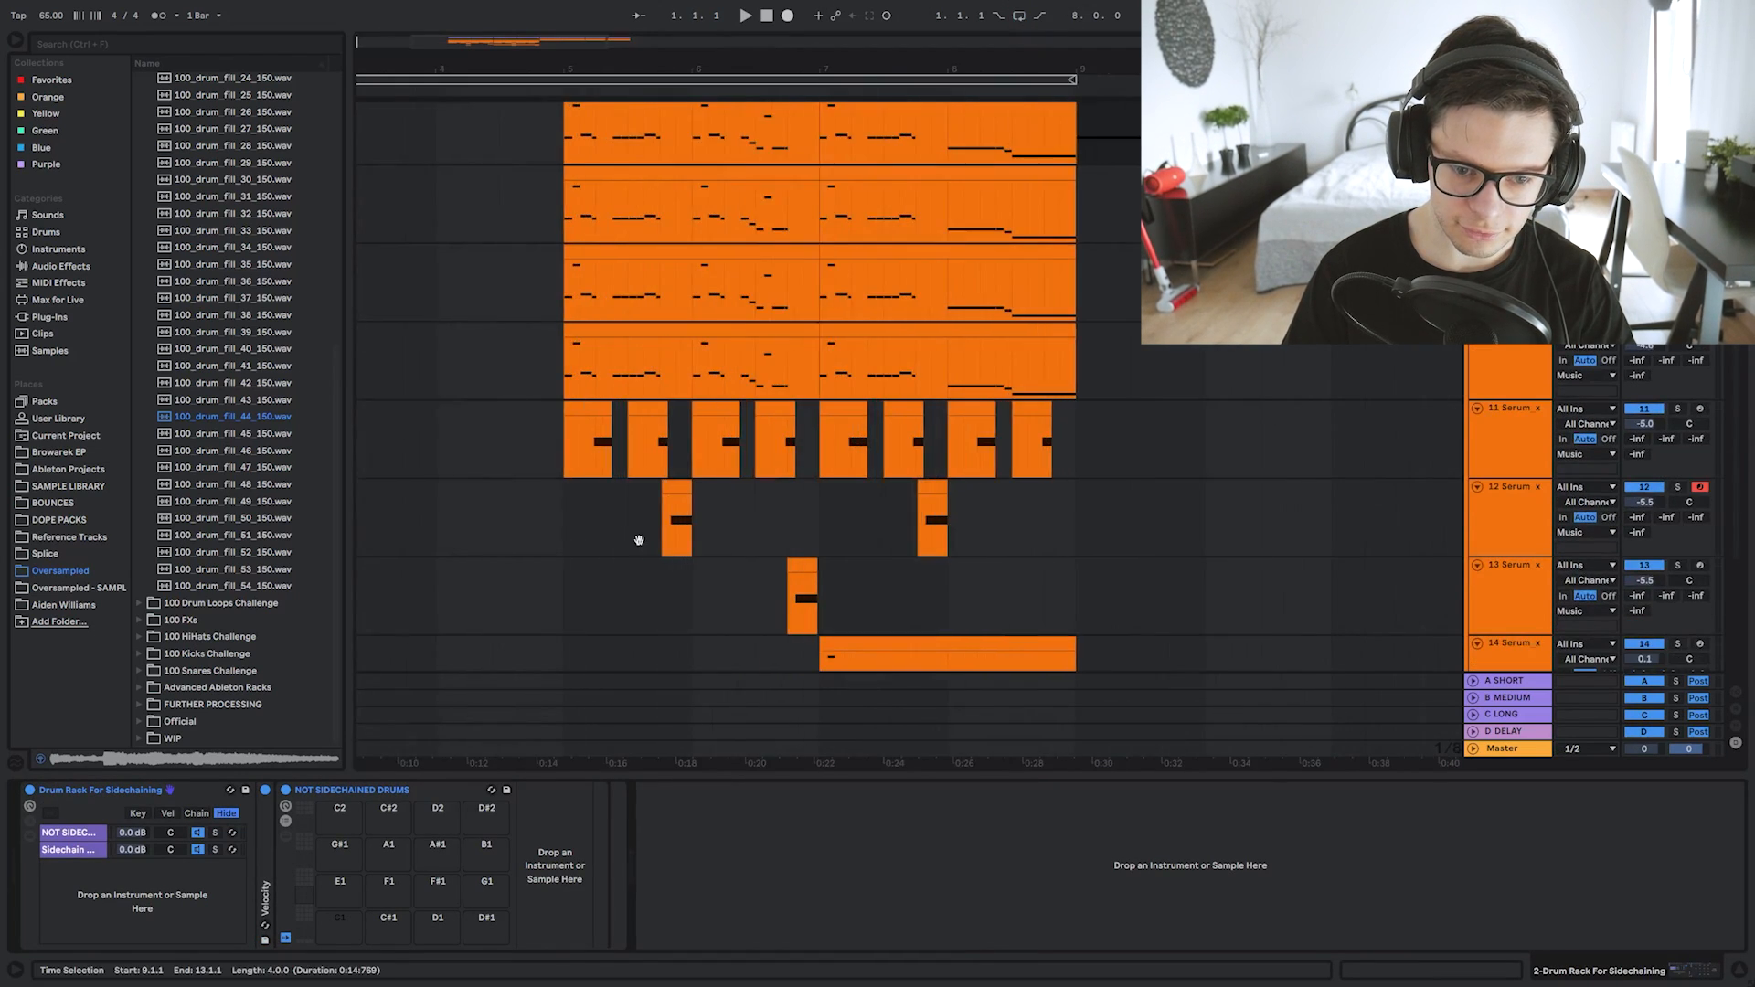
{"action": "left_click_drag", "start_coordinate": [624, 538], "coordinate": [930, 266]}
{"action": "left_click", "coordinate": [933, 464]}
{"action": "left_click_drag", "start_coordinate": [978, 451], "coordinate": [858, 477]}
{"action": "scroll", "coordinate": [870, 459], "scroll_direction": "up", "scroll_amount": 6}
{"action": "scroll", "coordinate": [820, 458], "scroll_direction": "down", "scroll_amount": 2}
{"action": "key", "text": "space"}
Swap the fill before bar 5 for 100_drum_fill_46_150, cut its start so it ends at 5.1.1, and audition it.
{"action": "left_click", "coordinate": [769, 449]}
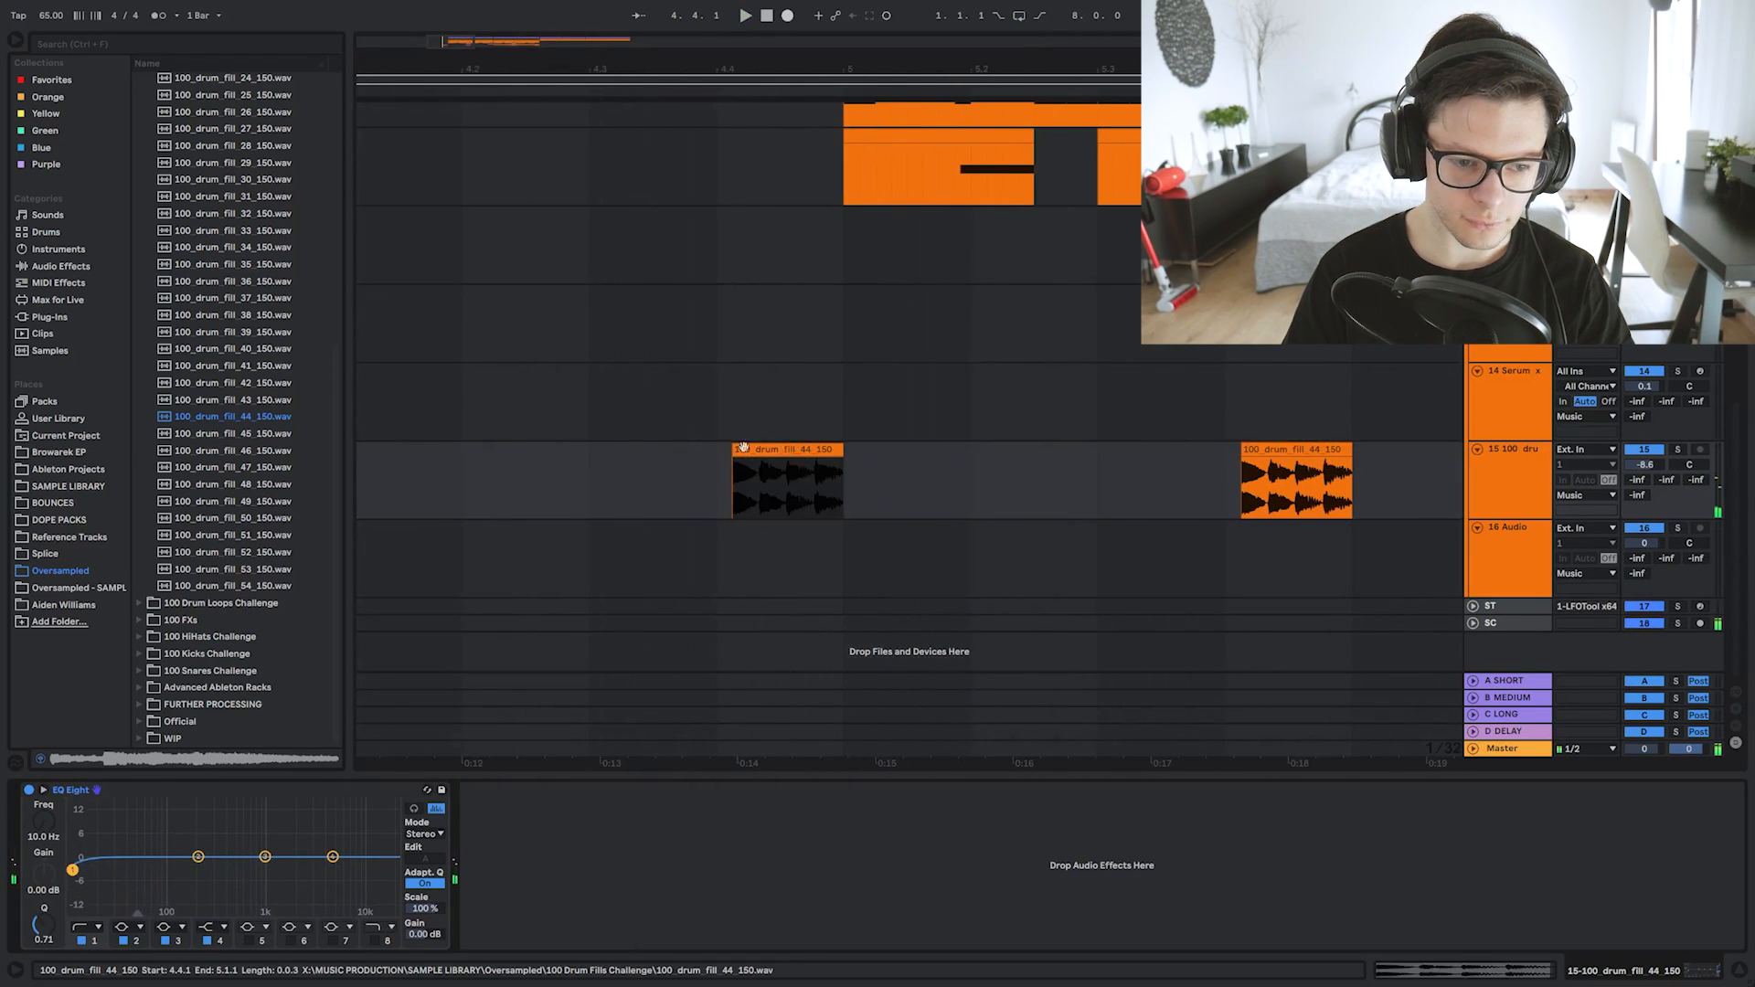
{"action": "left_click", "coordinate": [727, 470]}
{"action": "double_click", "coordinate": [754, 450]}
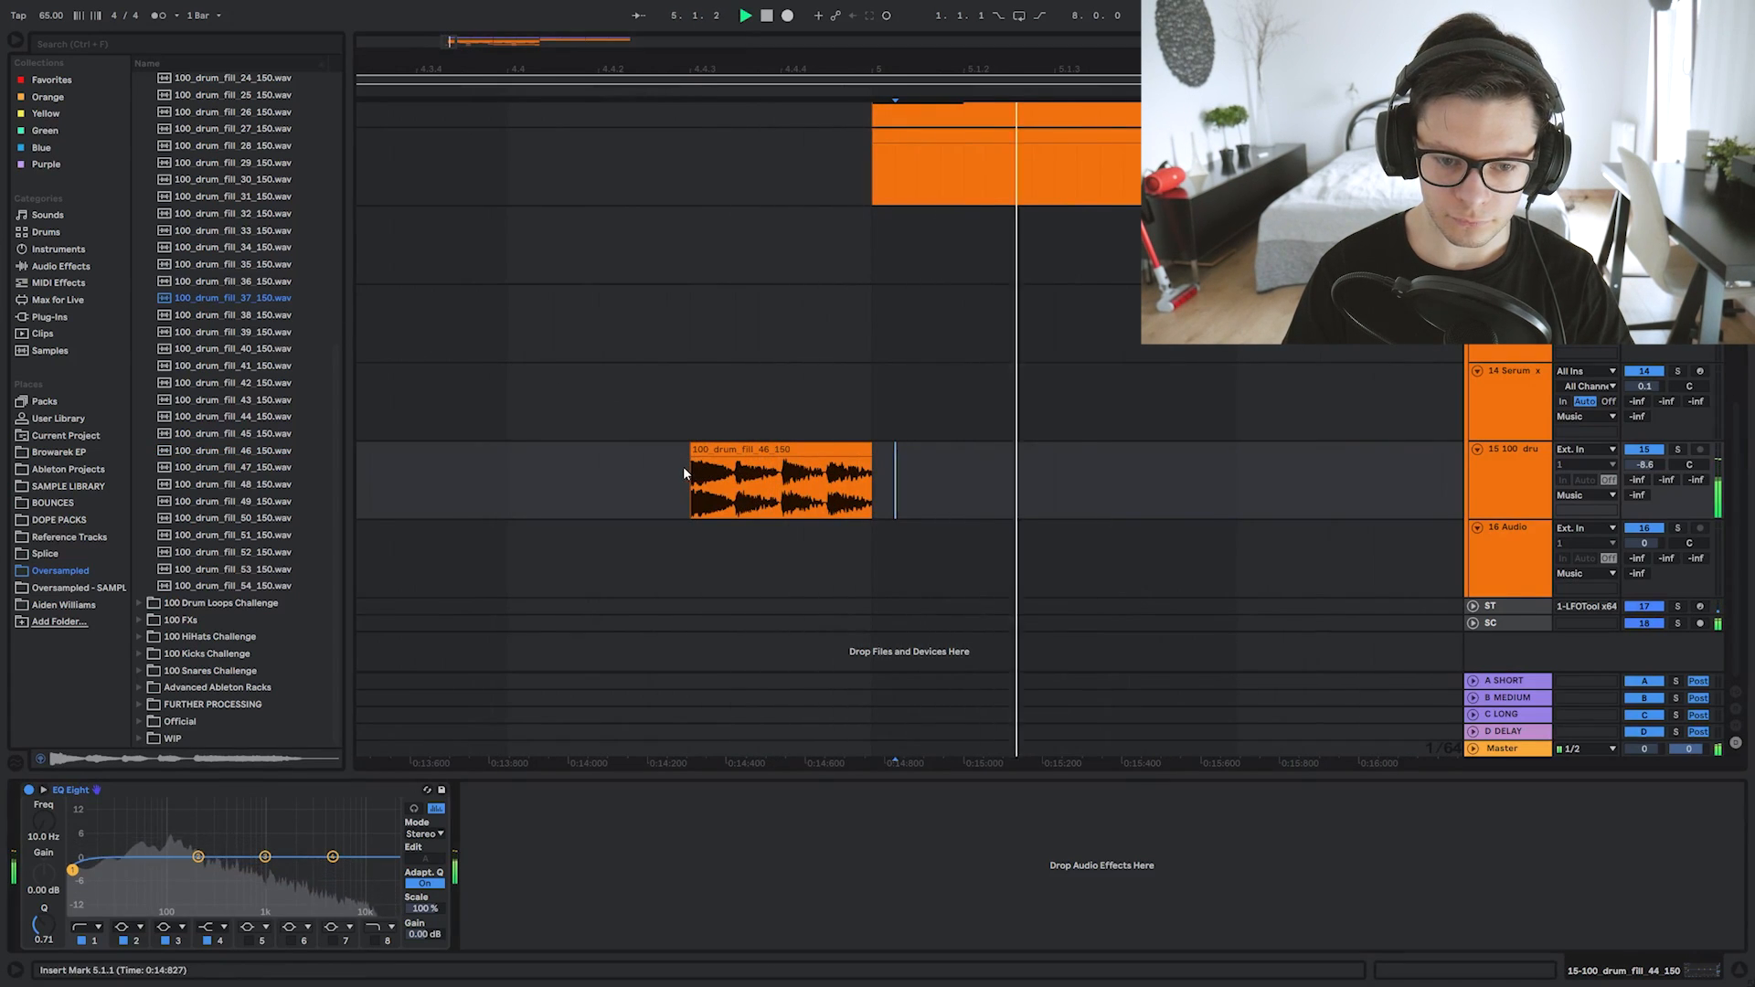
{"action": "left_click", "coordinate": [721, 448]}
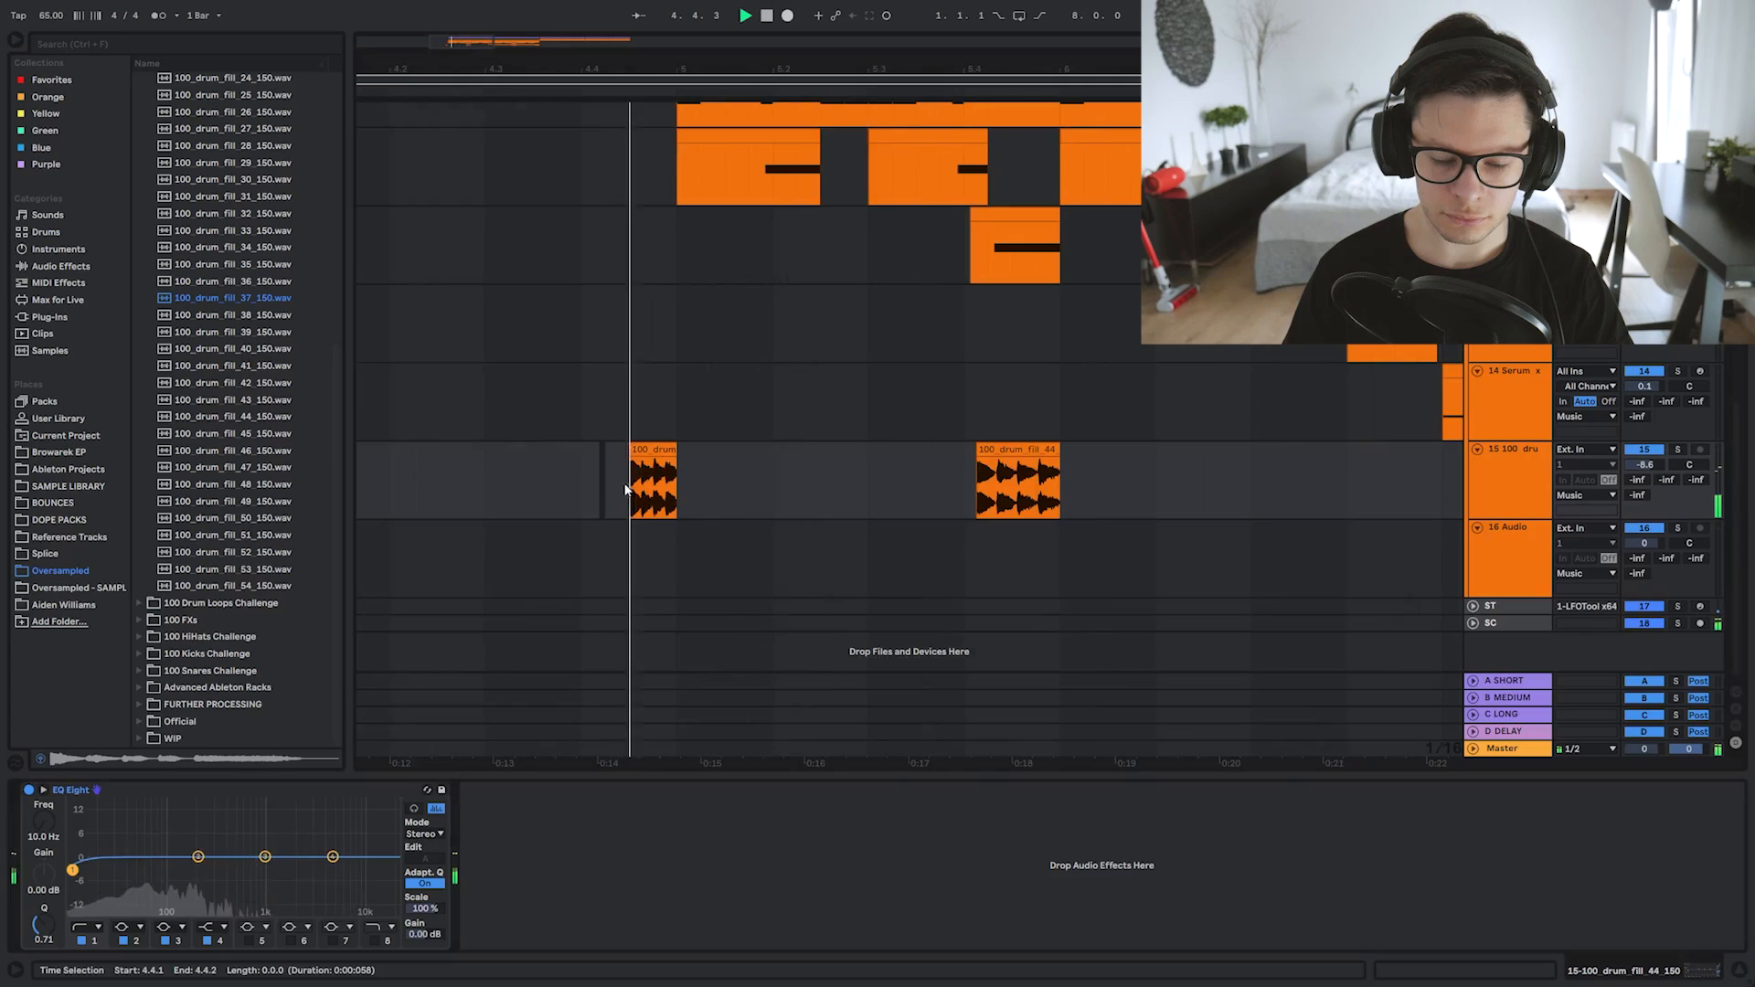
{"action": "left_click", "coordinate": [844, 485]}
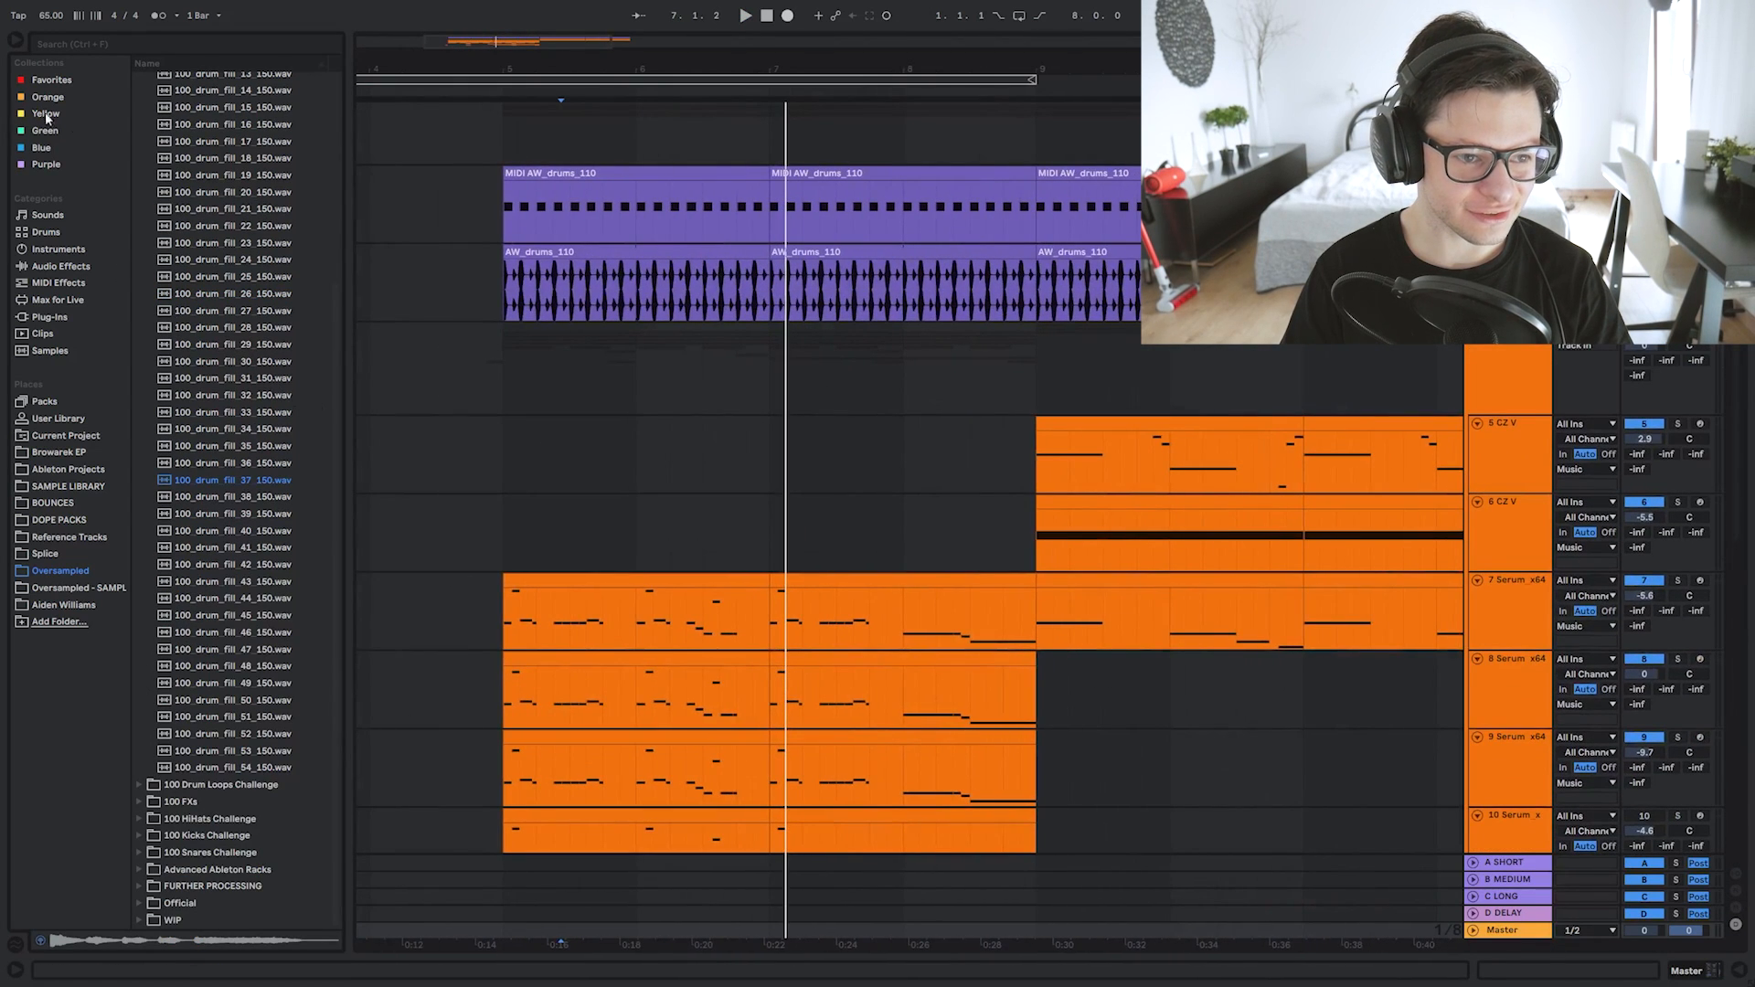
Add FreeClip and schOPE to the master channel and place the playback start at 5.1.1.
{"action": "left_click", "coordinate": [66, 132]}
{"action": "left_click", "coordinate": [1737, 973]}
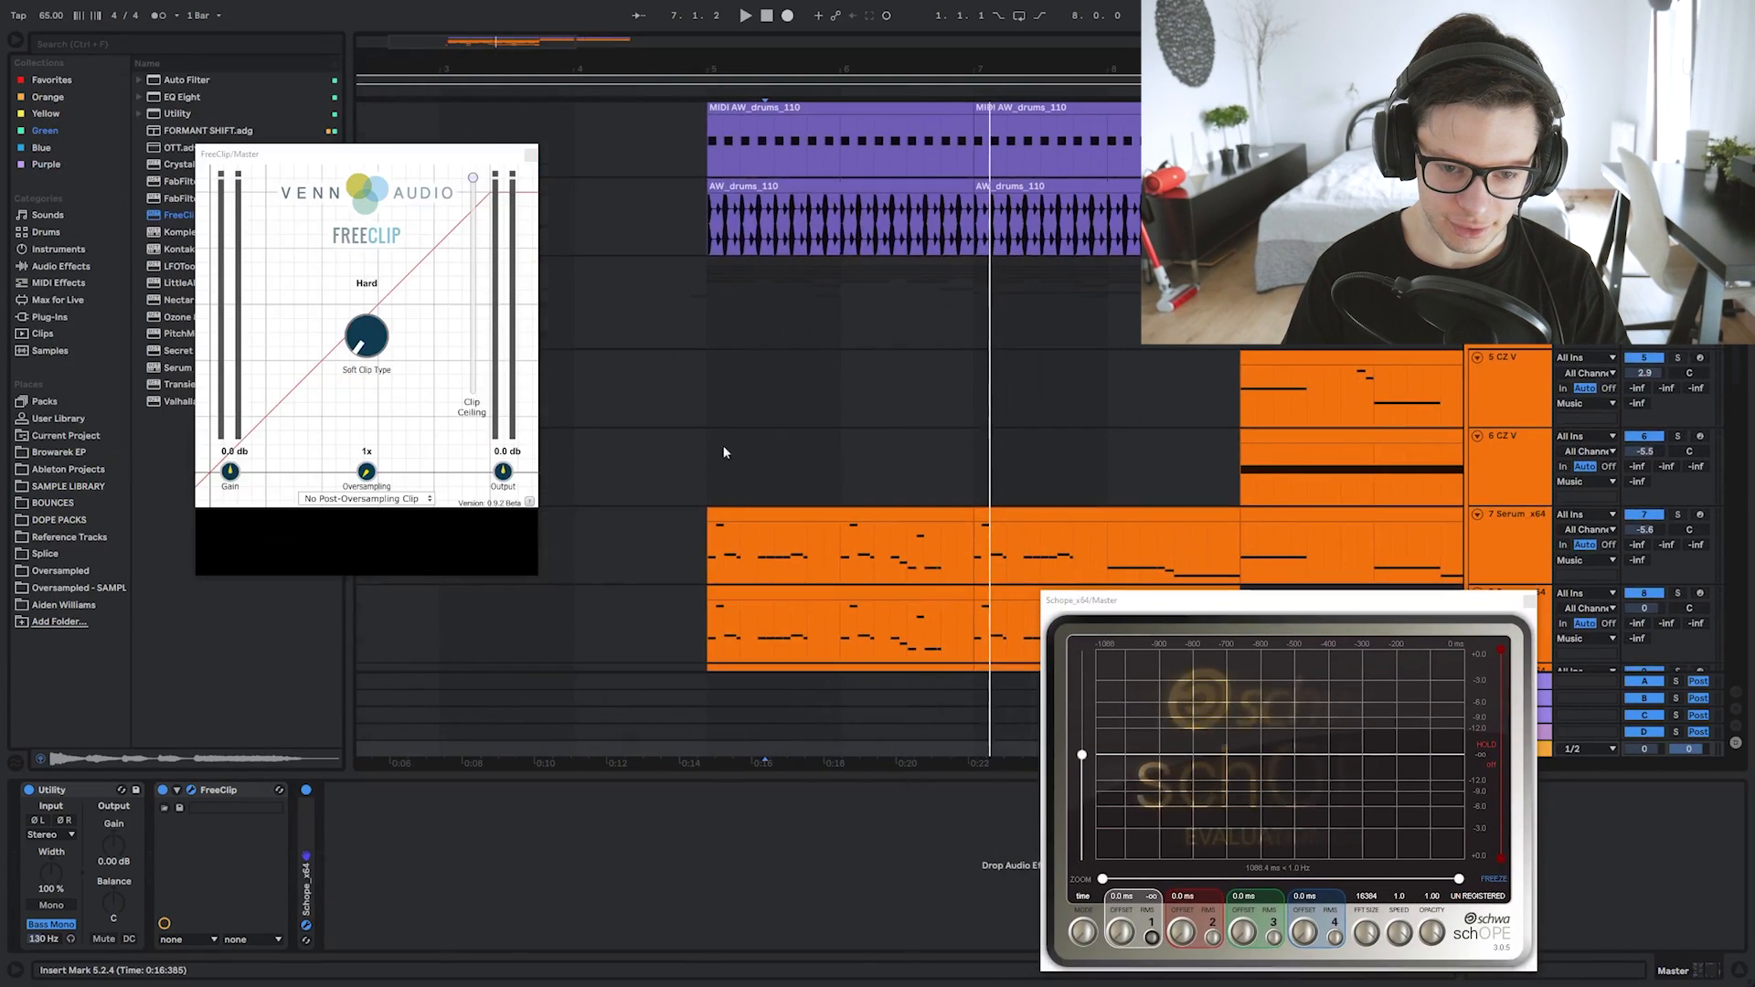
{"action": "left_click", "coordinate": [707, 455]}
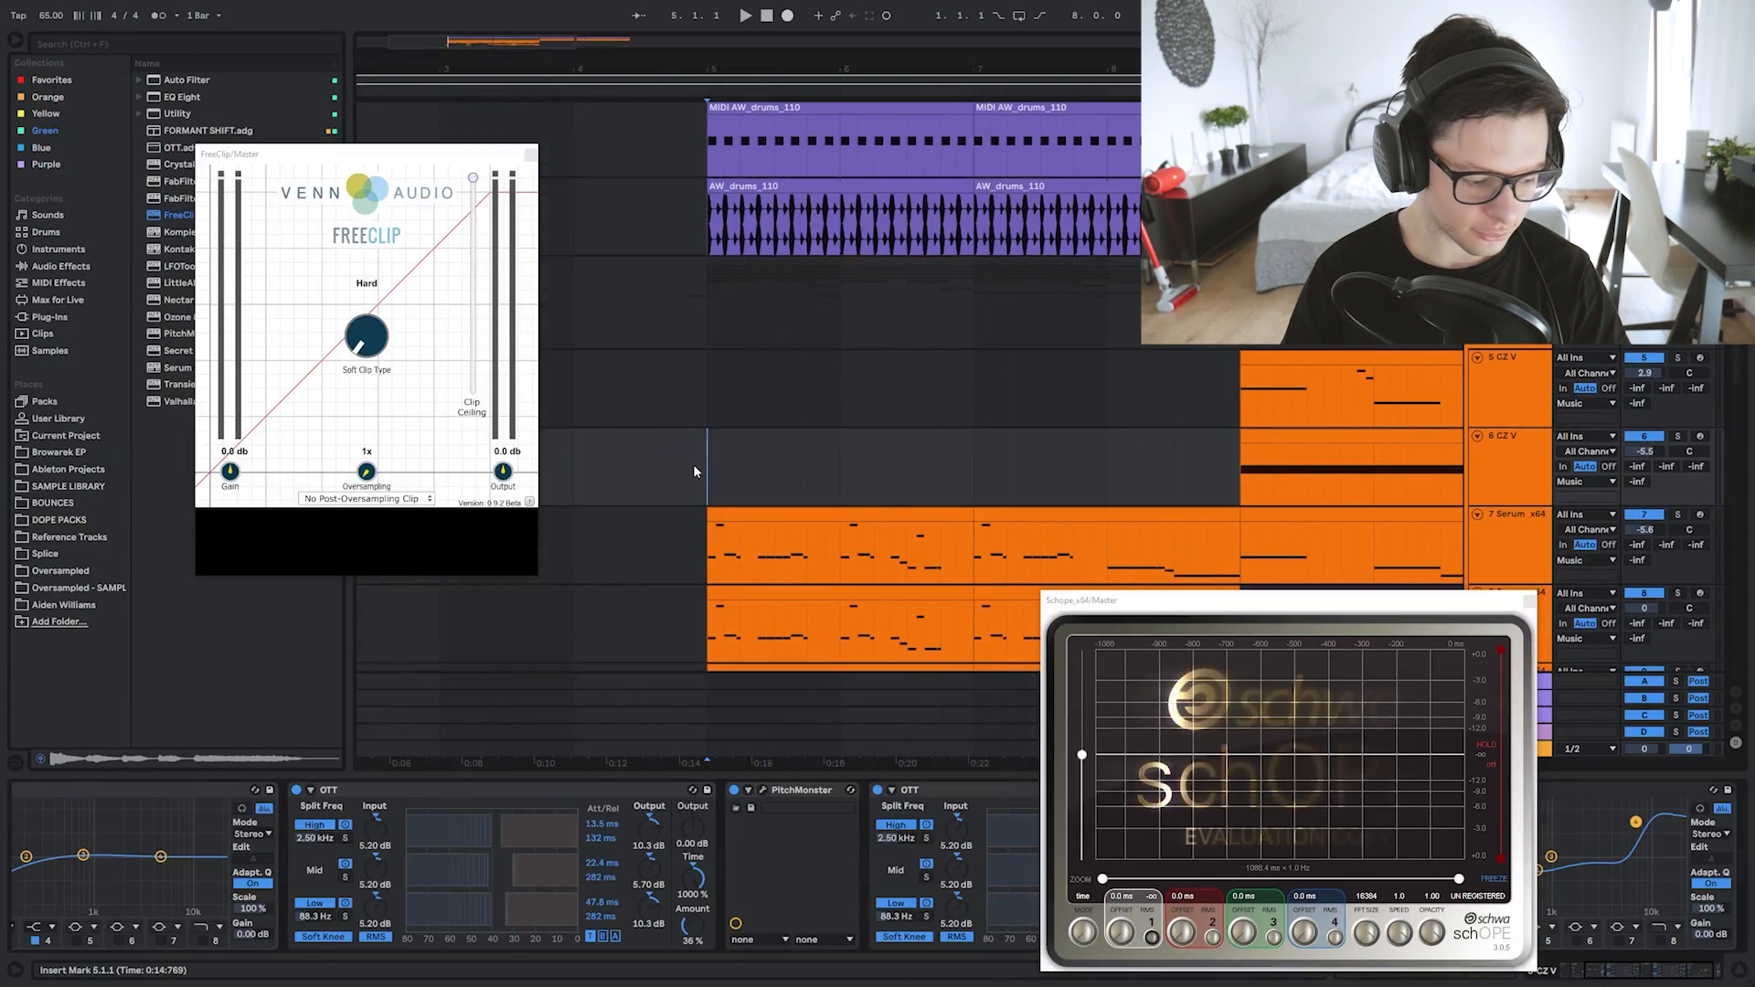
{"action": "left_click_drag", "start_coordinate": [487, 164], "coordinate": [458, 152]}
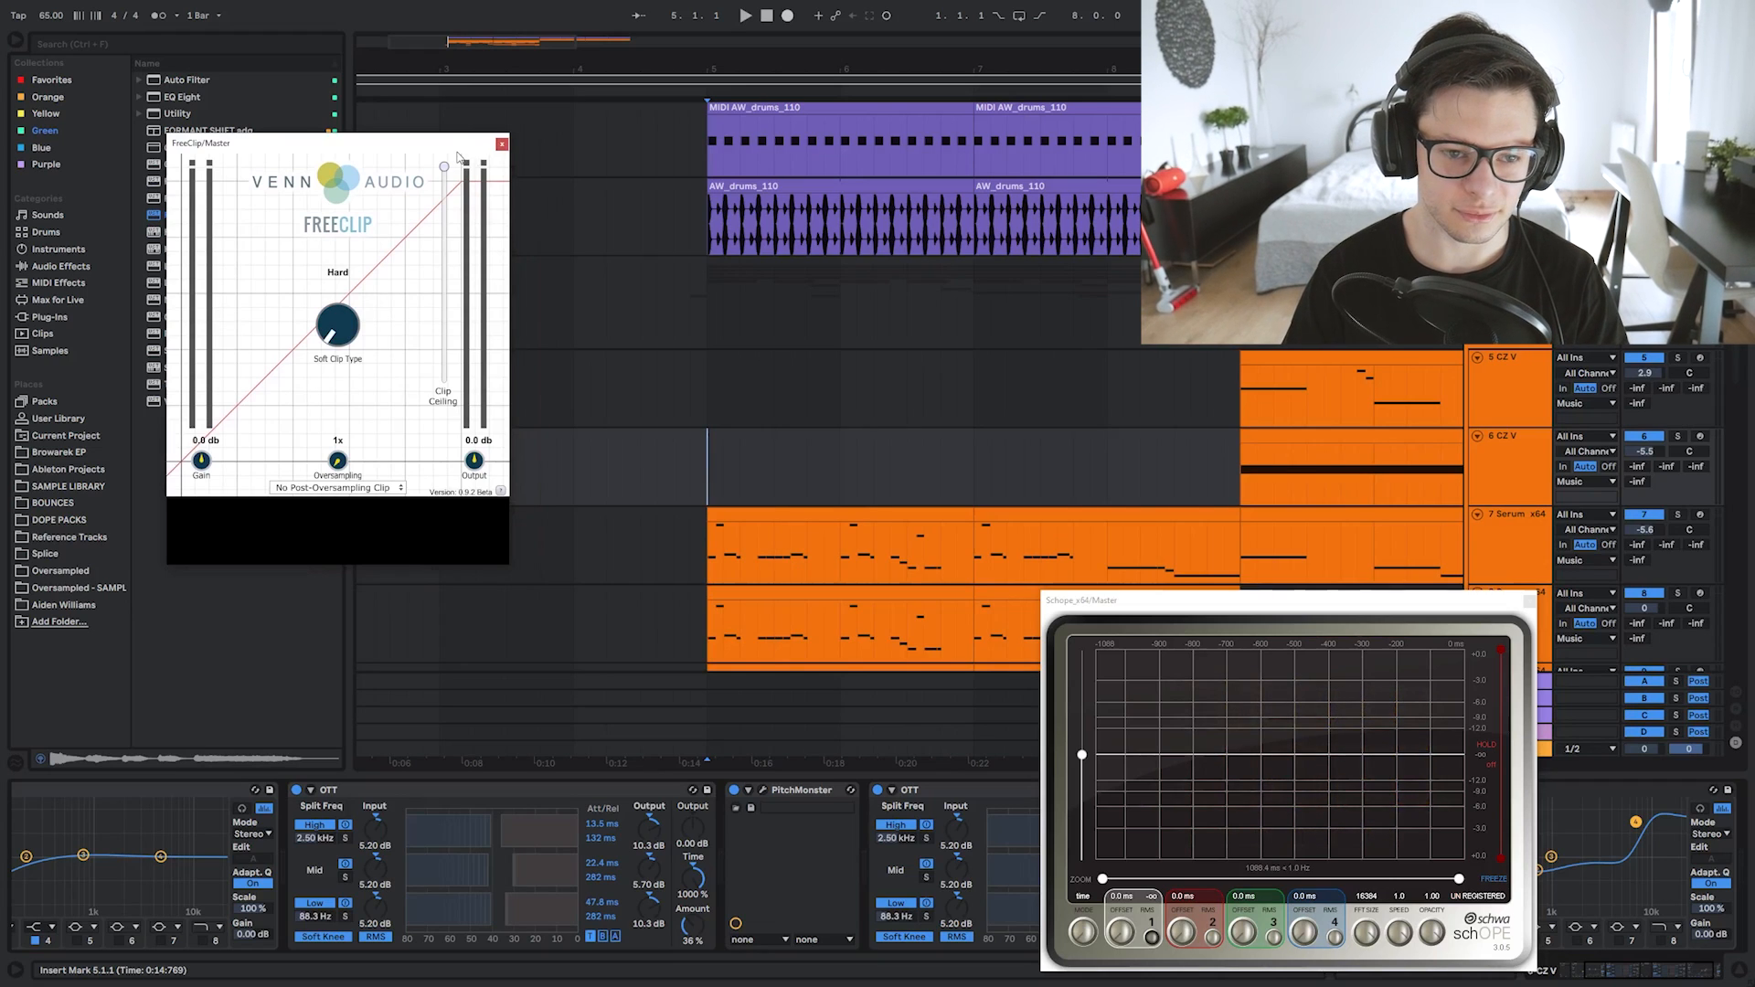
Lower FreeClip's clip ceiling and raise its output while the drop plays.
{"action": "key", "text": "space"}
{"action": "left_click_drag", "start_coordinate": [445, 168], "coordinate": [447, 228]}
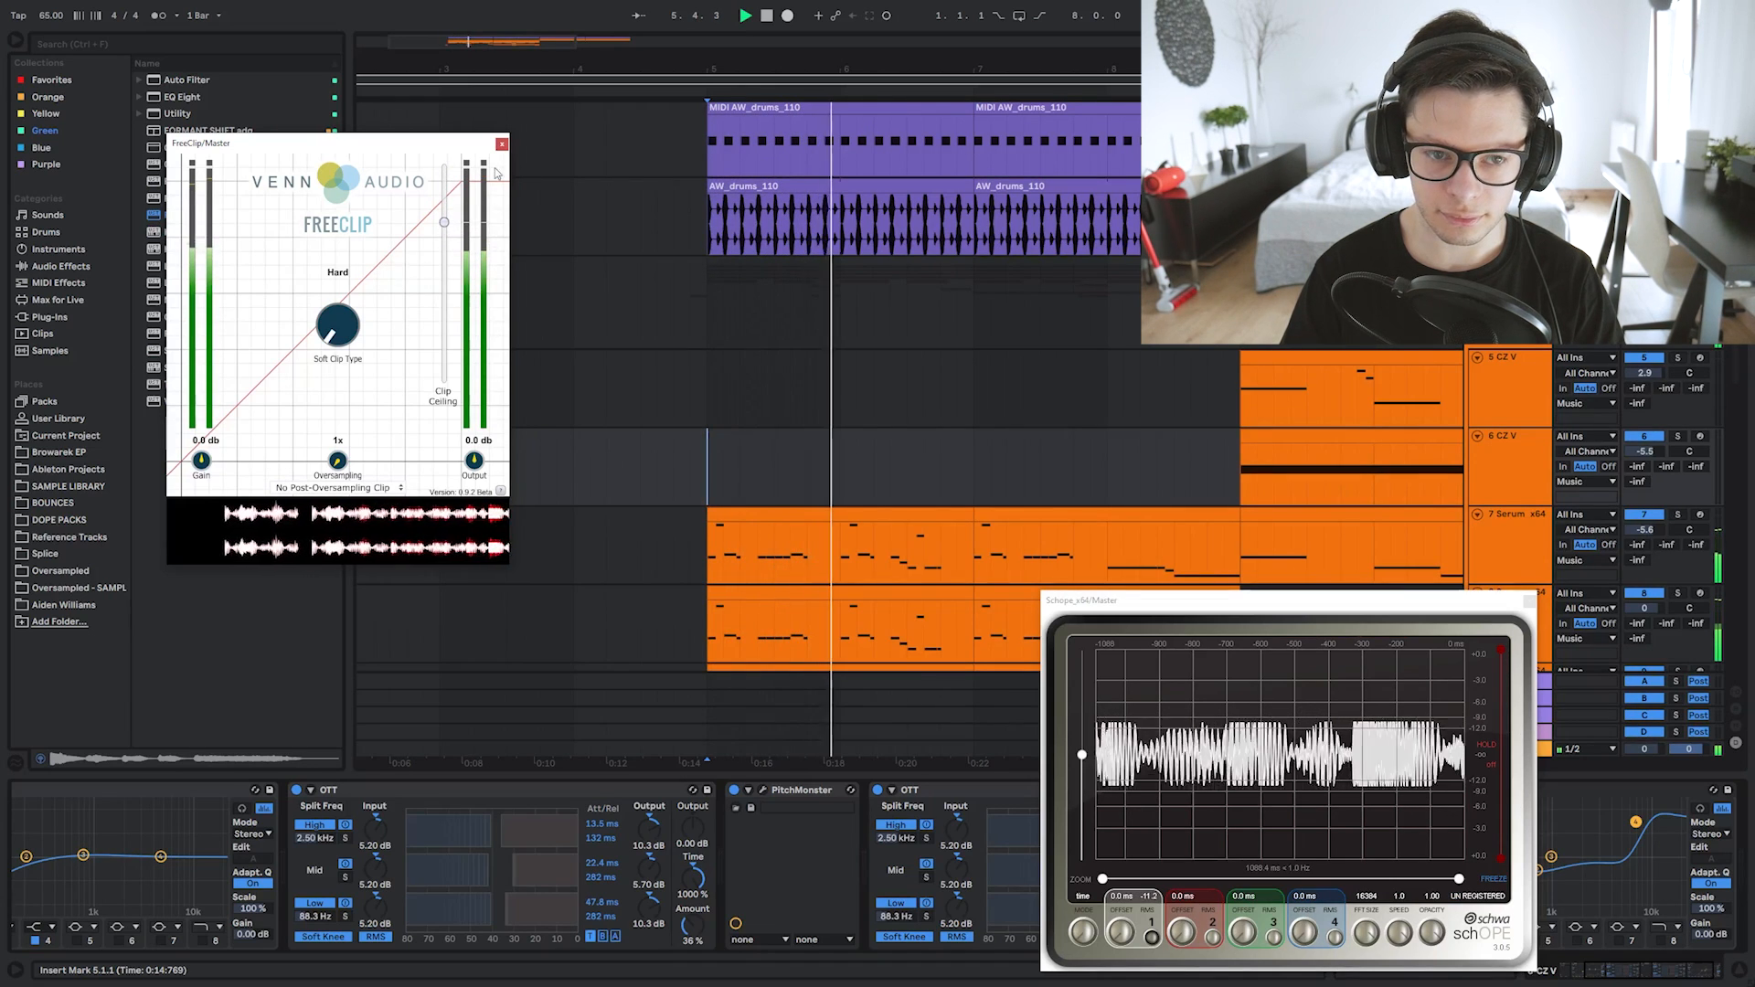
{"action": "left_click_drag", "start_coordinate": [475, 460], "coordinate": [476, 447]}
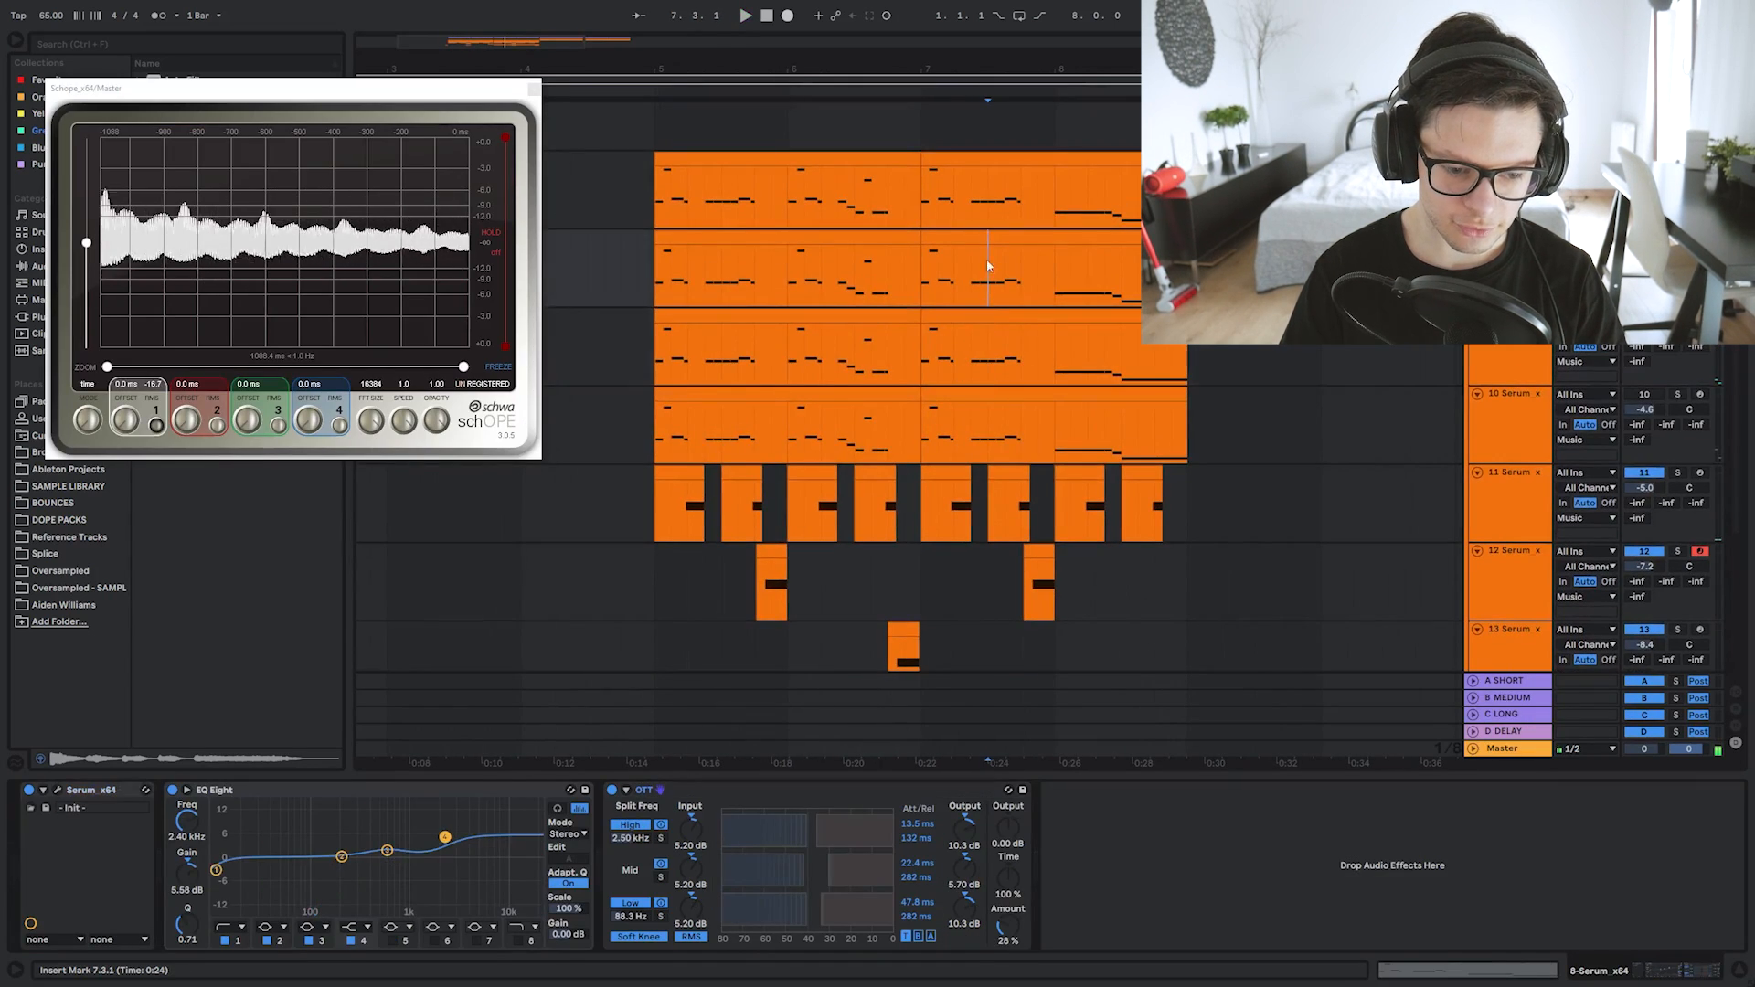
Audition the 7 Serum bass from bar 7 on its own and set its EQ Eight low cut to 126 Hz.
{"action": "left_click", "coordinate": [965, 232]}
{"action": "left_click", "coordinate": [971, 160]}
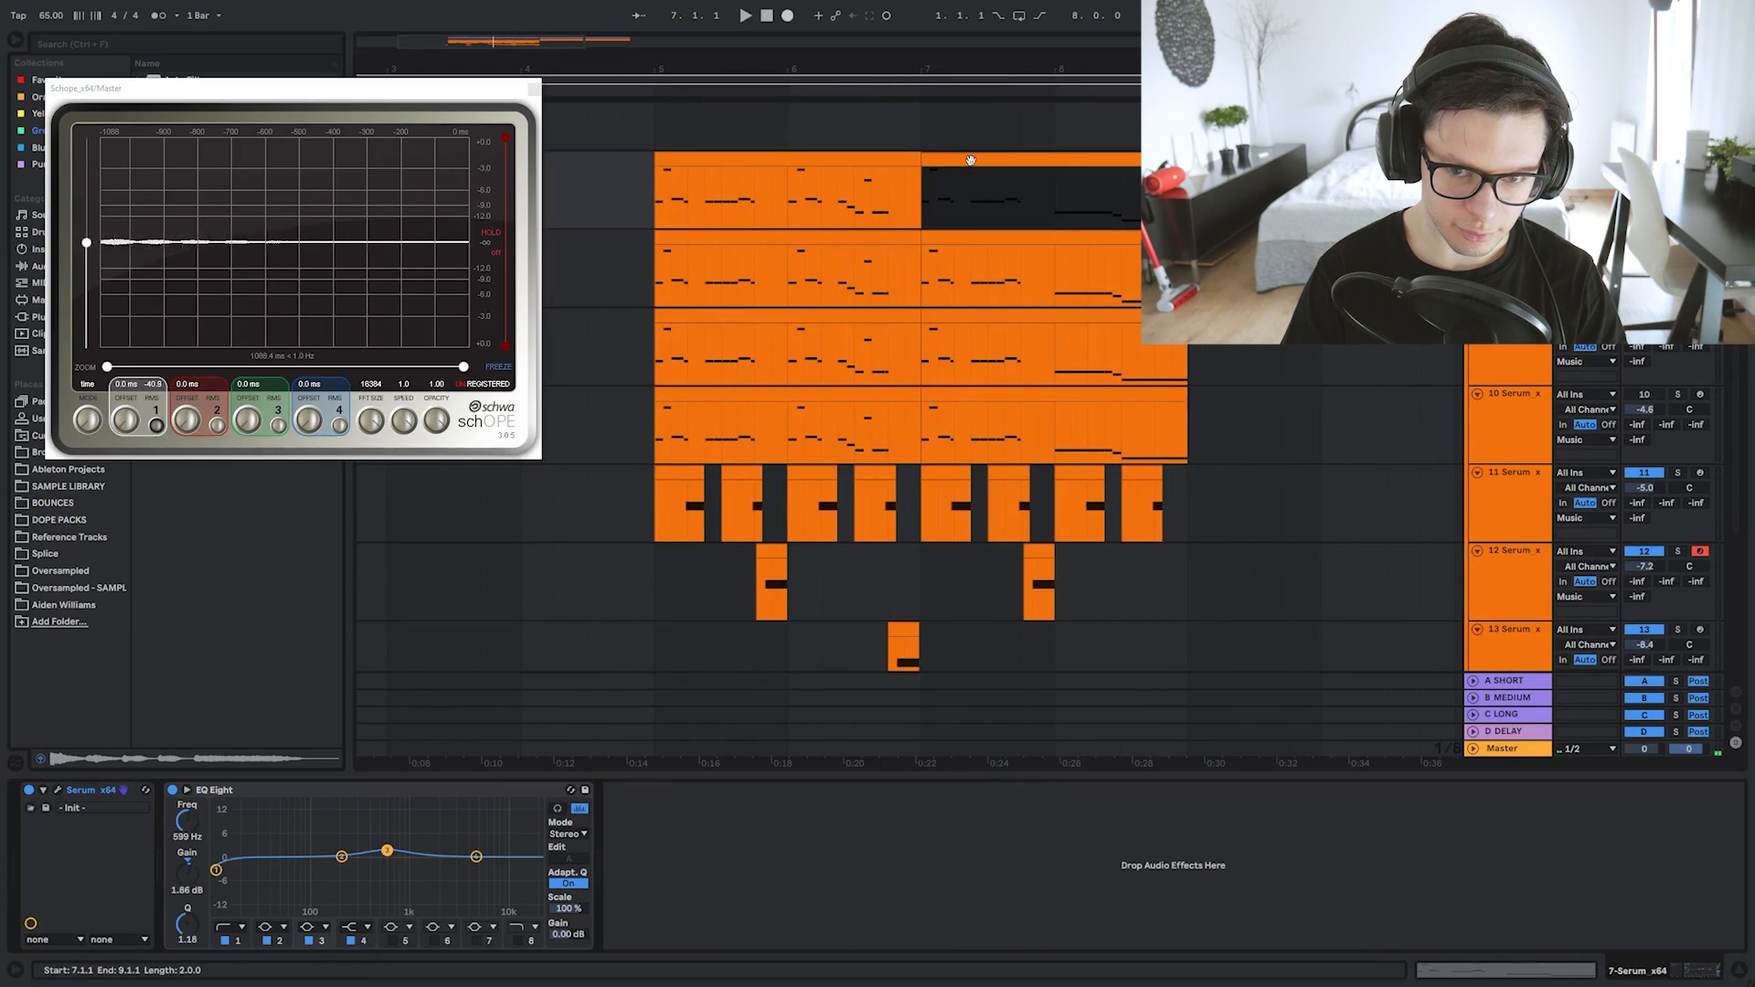
{"action": "key", "text": "space"}
{"action": "key", "text": "space"}
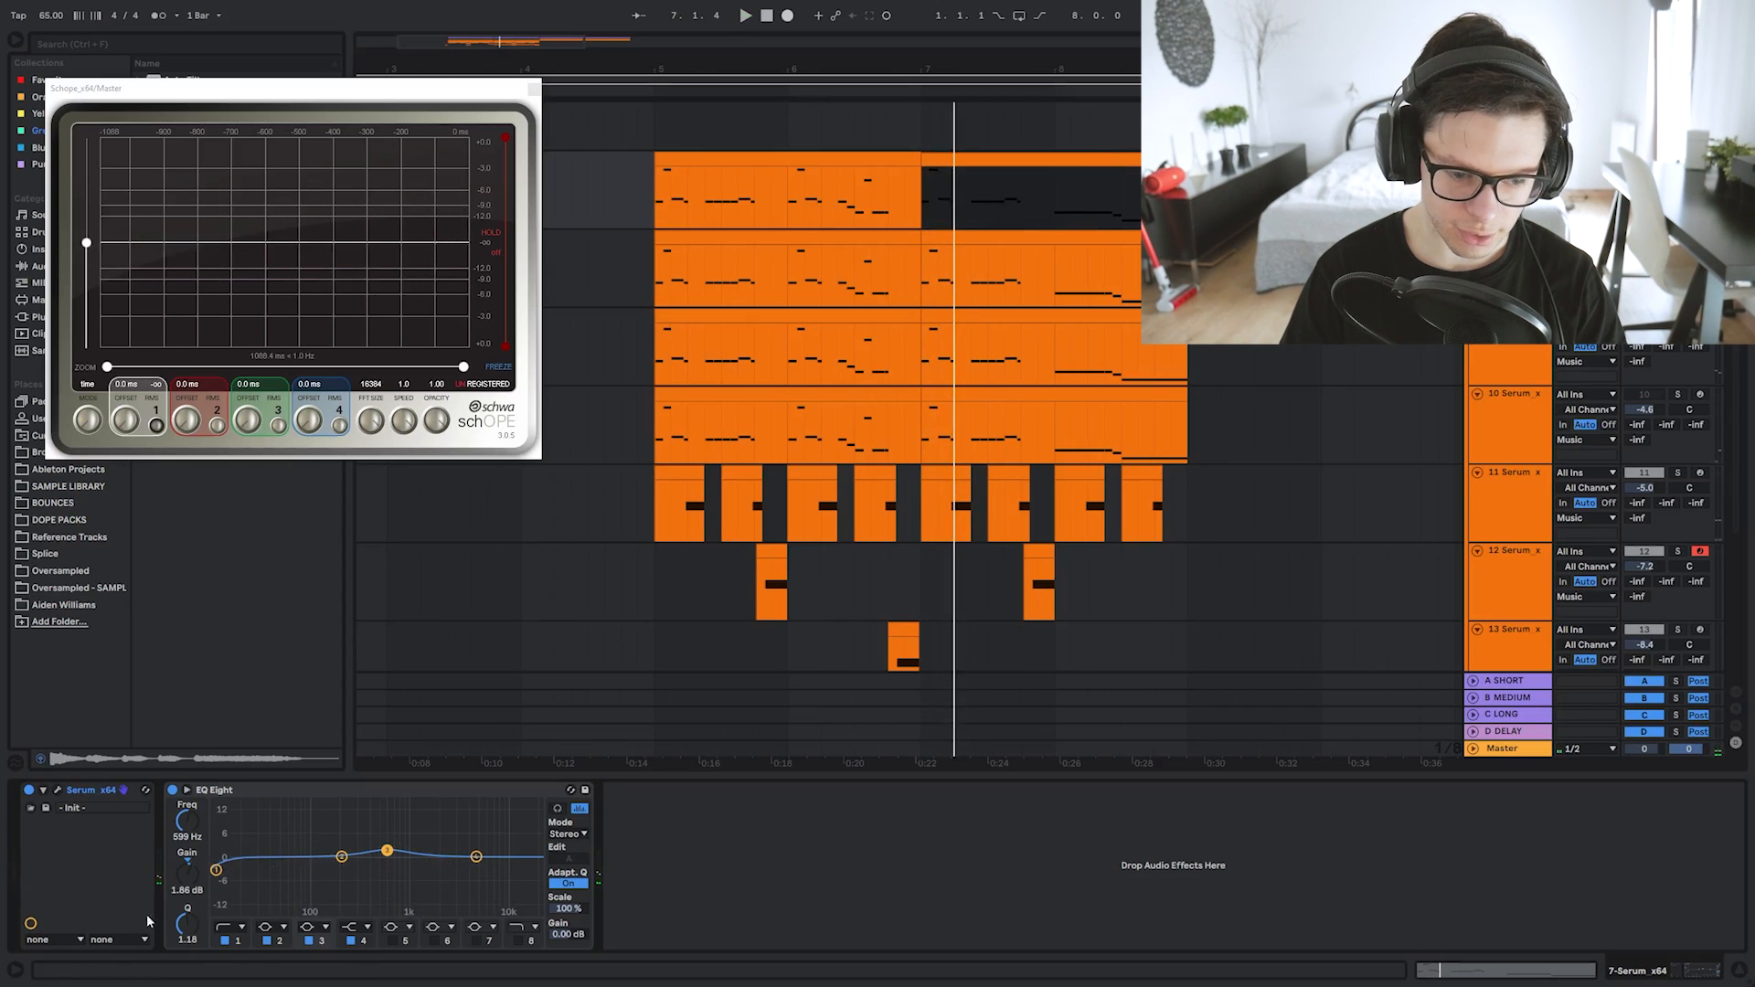
{"action": "left_click_drag", "start_coordinate": [216, 873], "coordinate": [287, 869]}
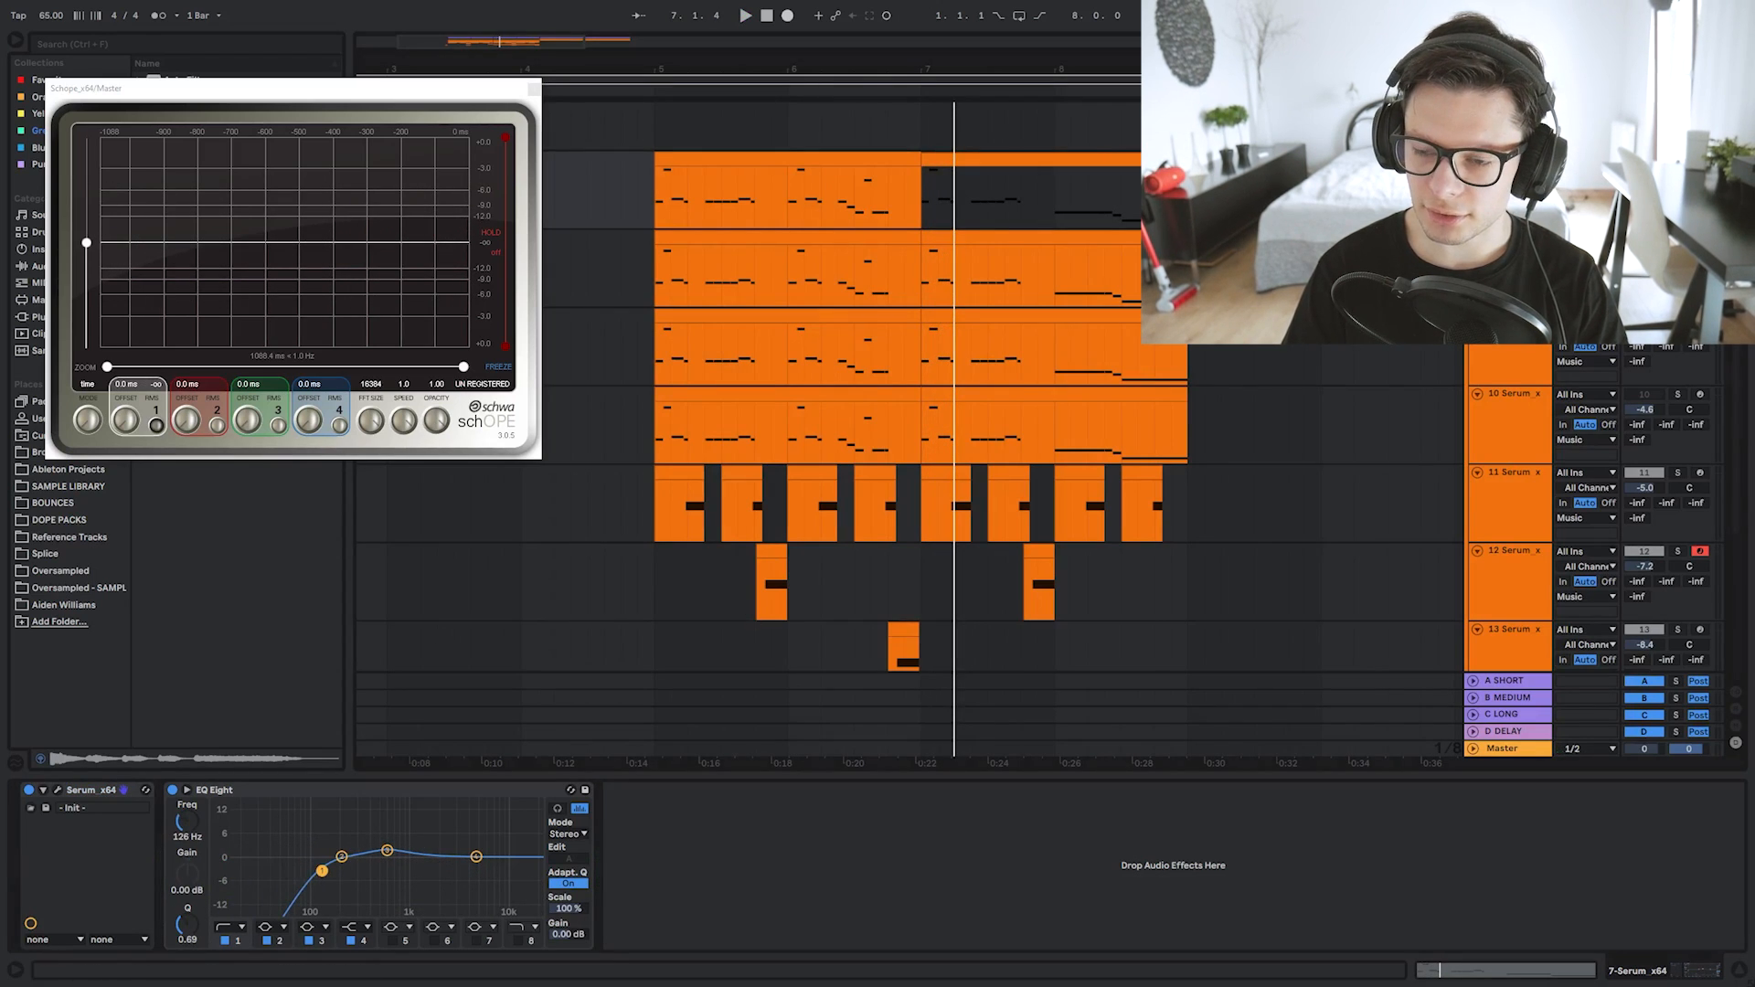
Duplicate the 7 Serum track, deleting the bar 9–12 clips from the copy and the bar 5–8 clips from the original.
{"action": "key", "text": "ctrl+d"}
{"action": "scroll", "coordinate": [1148, 348], "scroll_direction": "down", "scroll_amount": 3}
{"action": "scroll", "coordinate": [1057, 378], "scroll_direction": "up", "scroll_amount": 1}
{"action": "left_click", "coordinate": [795, 307]}
{"action": "left_click", "coordinate": [850, 305], "text": "shift"}
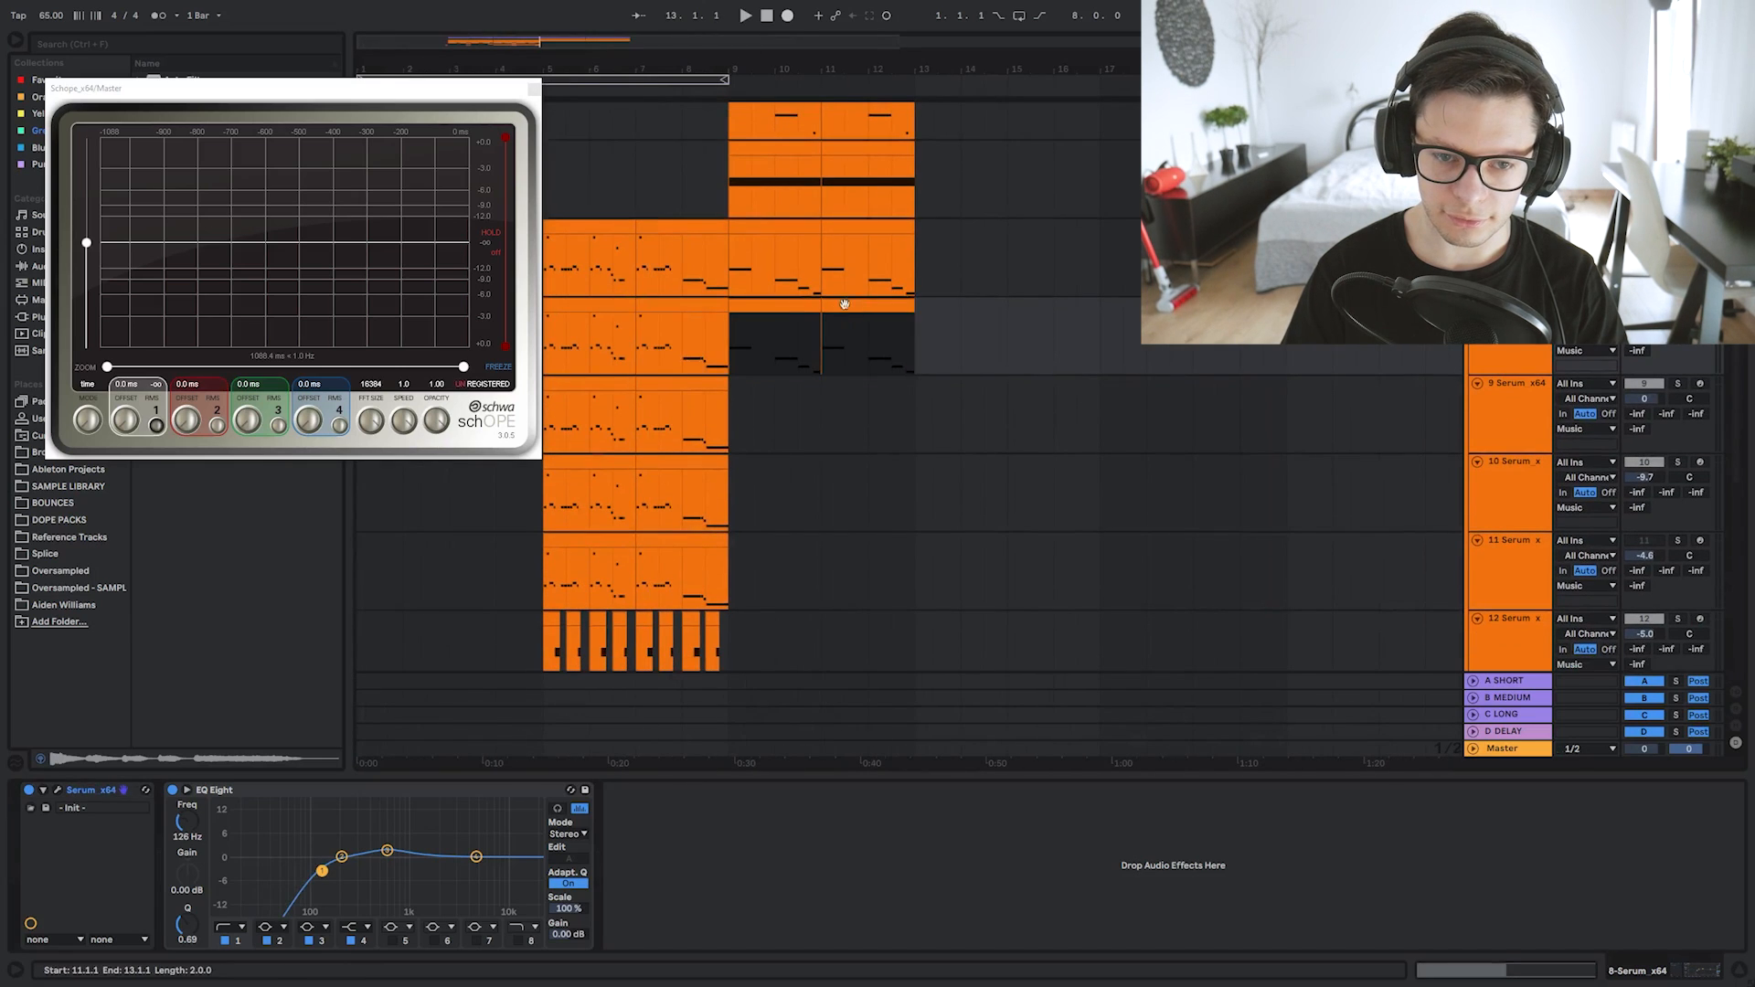
{"action": "key", "text": "Delete"}
{"action": "left_click", "coordinate": [674, 231]}
{"action": "left_click", "coordinate": [600, 229], "text": "shift"}
{"action": "key", "text": "Delete"}
On the Serum copy for the drop, shorten Env 1's decay, lower its sustain and raise its attack, auditioning it with track 9 soloed.
{"action": "left_click", "coordinate": [600, 305]}
{"action": "scroll", "coordinate": [1116, 305], "scroll_direction": "up", "scroll_amount": 3}
{"action": "left_click_drag", "start_coordinate": [813, 378], "coordinate": [1019, 396]}
{"action": "left_click", "coordinate": [535, 88]}
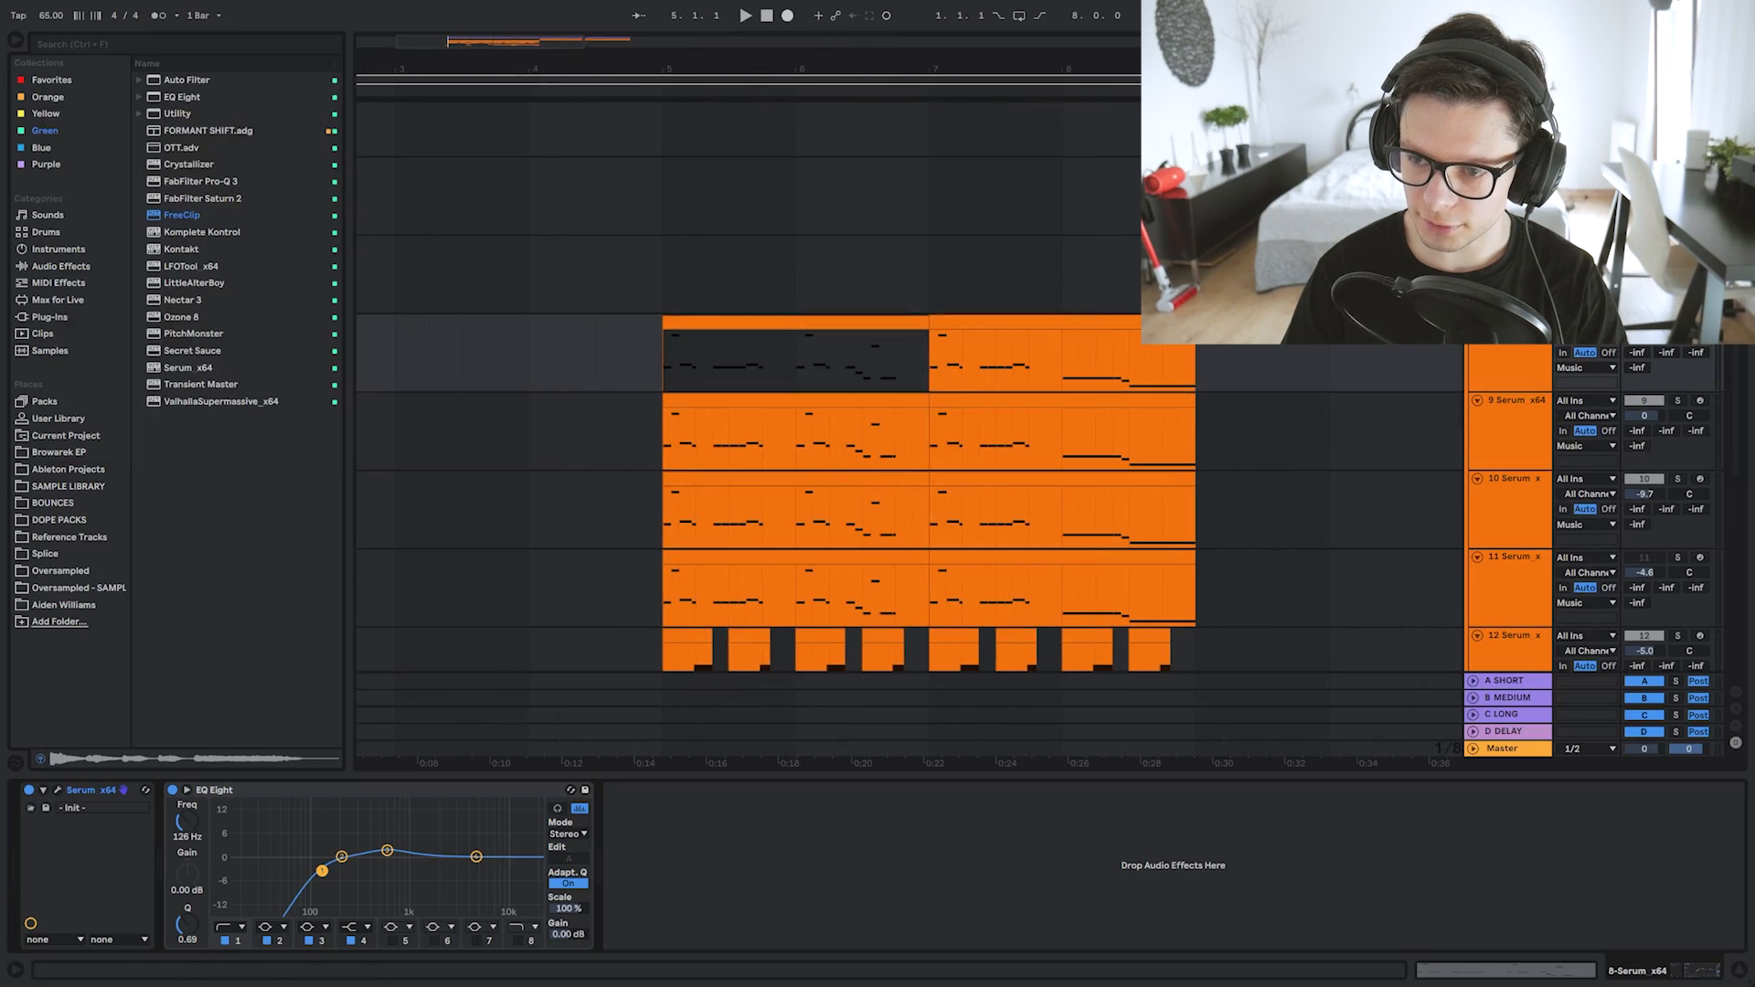
{"action": "key", "text": "space"}
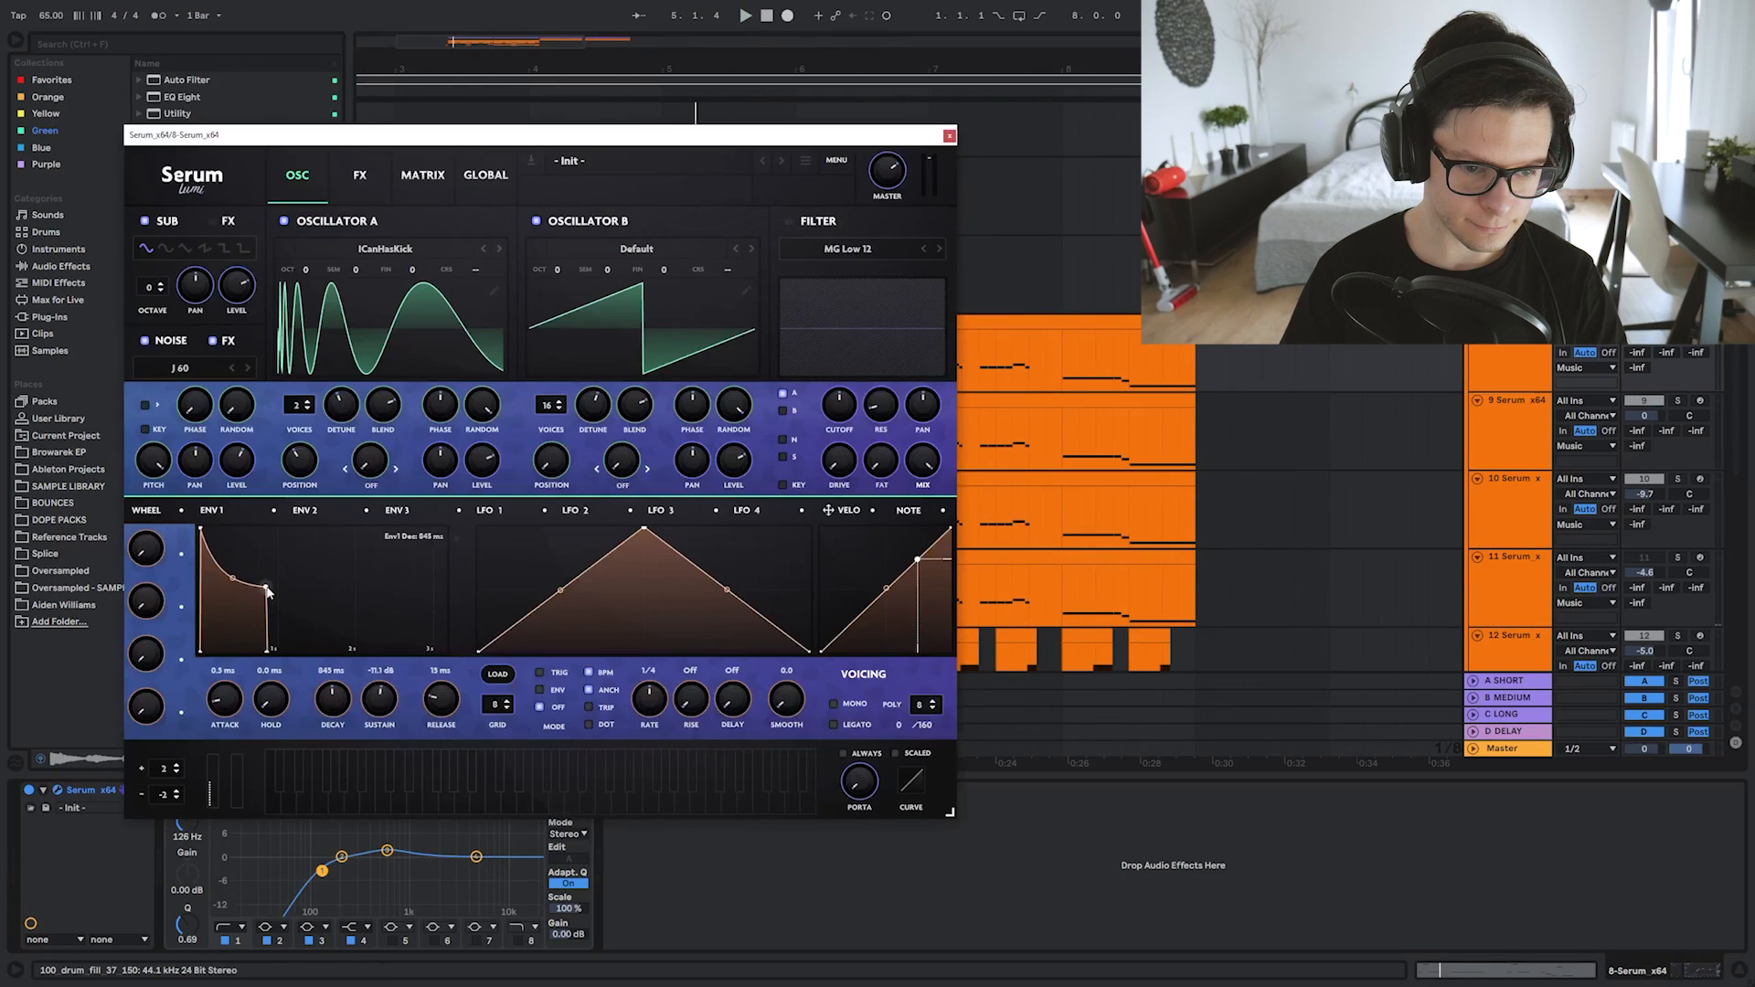
{"action": "key", "text": "space"}
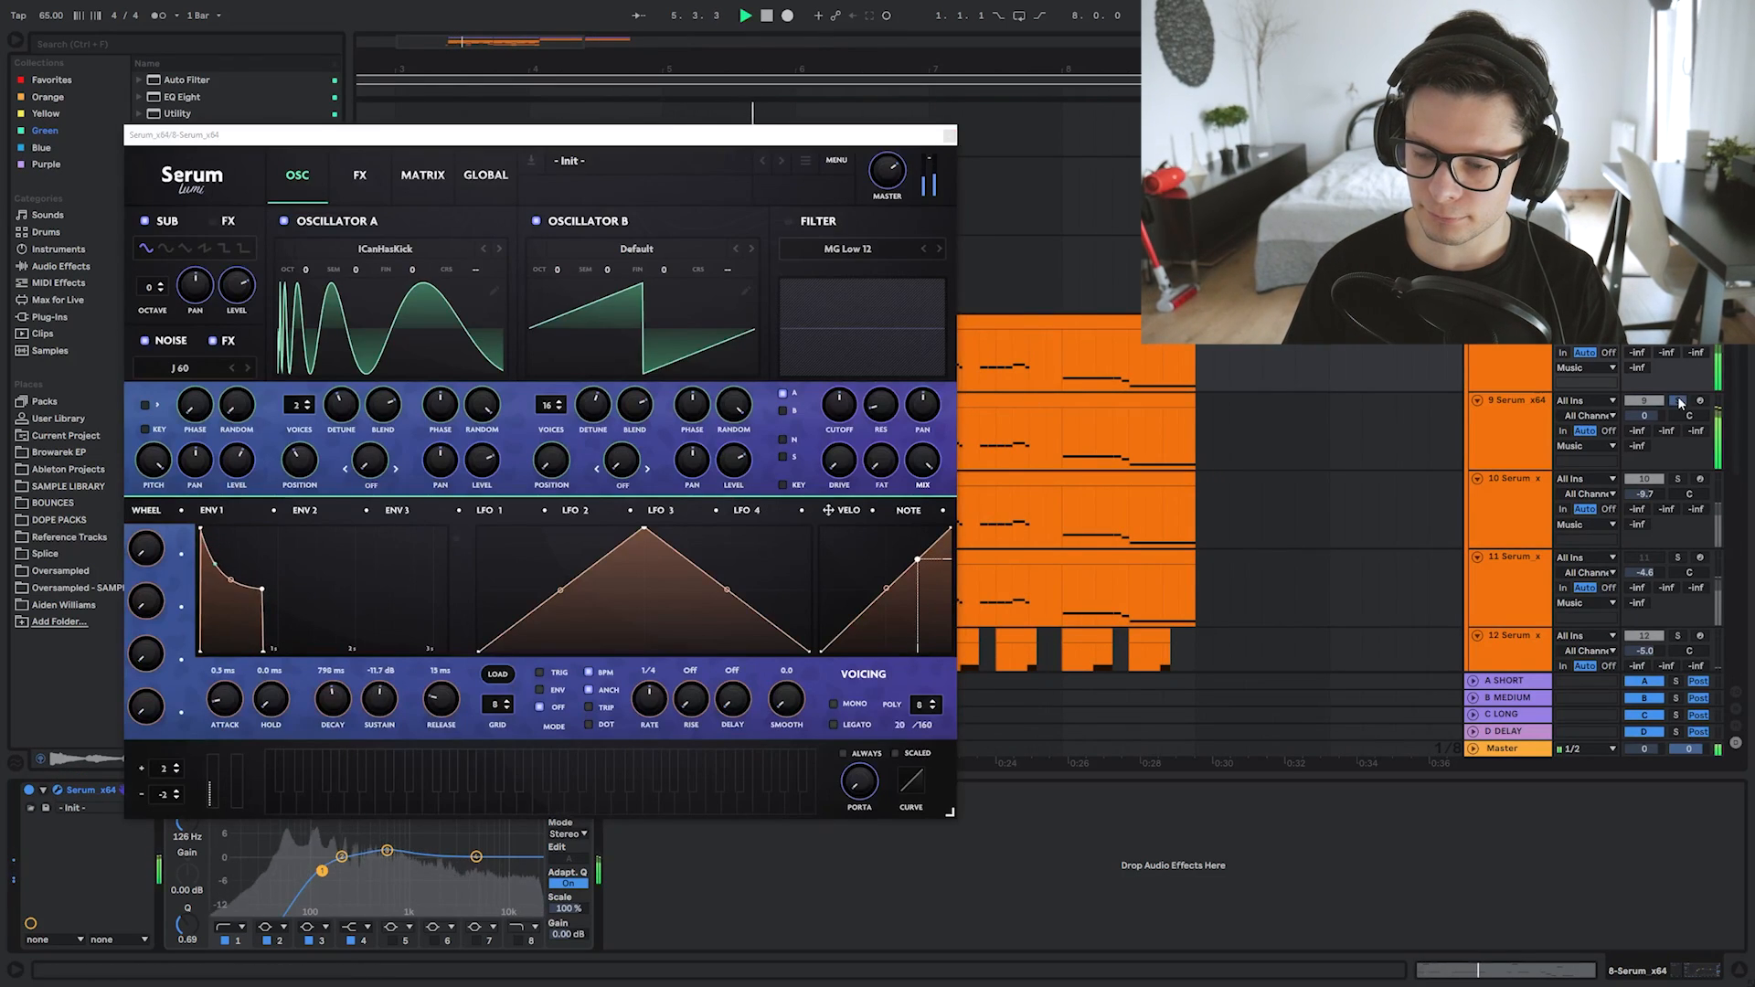
{"action": "left_click", "coordinate": [1681, 402]}
{"action": "left_click_drag", "start_coordinate": [223, 699], "coordinate": [221, 672]}
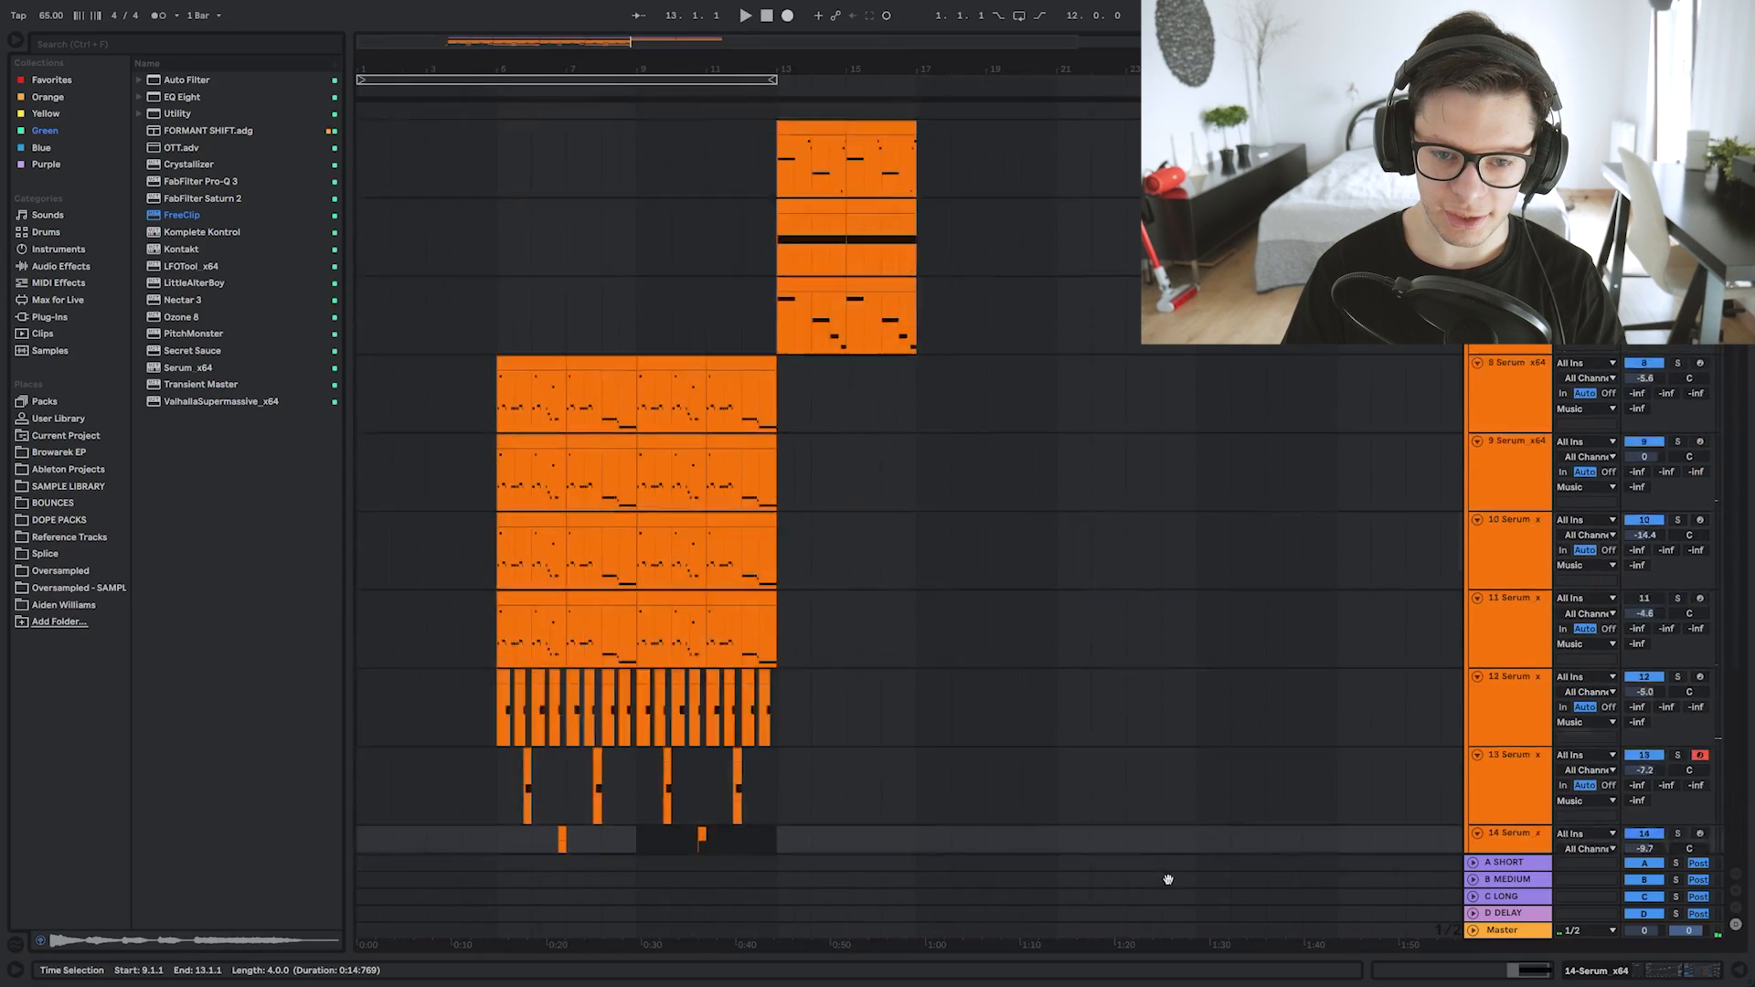
Duplicate the CZ V and Serum melody clips of bars 13–16 to fill bars 17–20.
{"action": "left_click_drag", "start_coordinate": [1134, 411], "coordinate": [1101, 705]}
{"action": "scroll", "coordinate": [691, 436], "scroll_direction": "up", "scroll_amount": 3}
{"action": "left_click_drag", "start_coordinate": [691, 433], "coordinate": [1315, 340]}
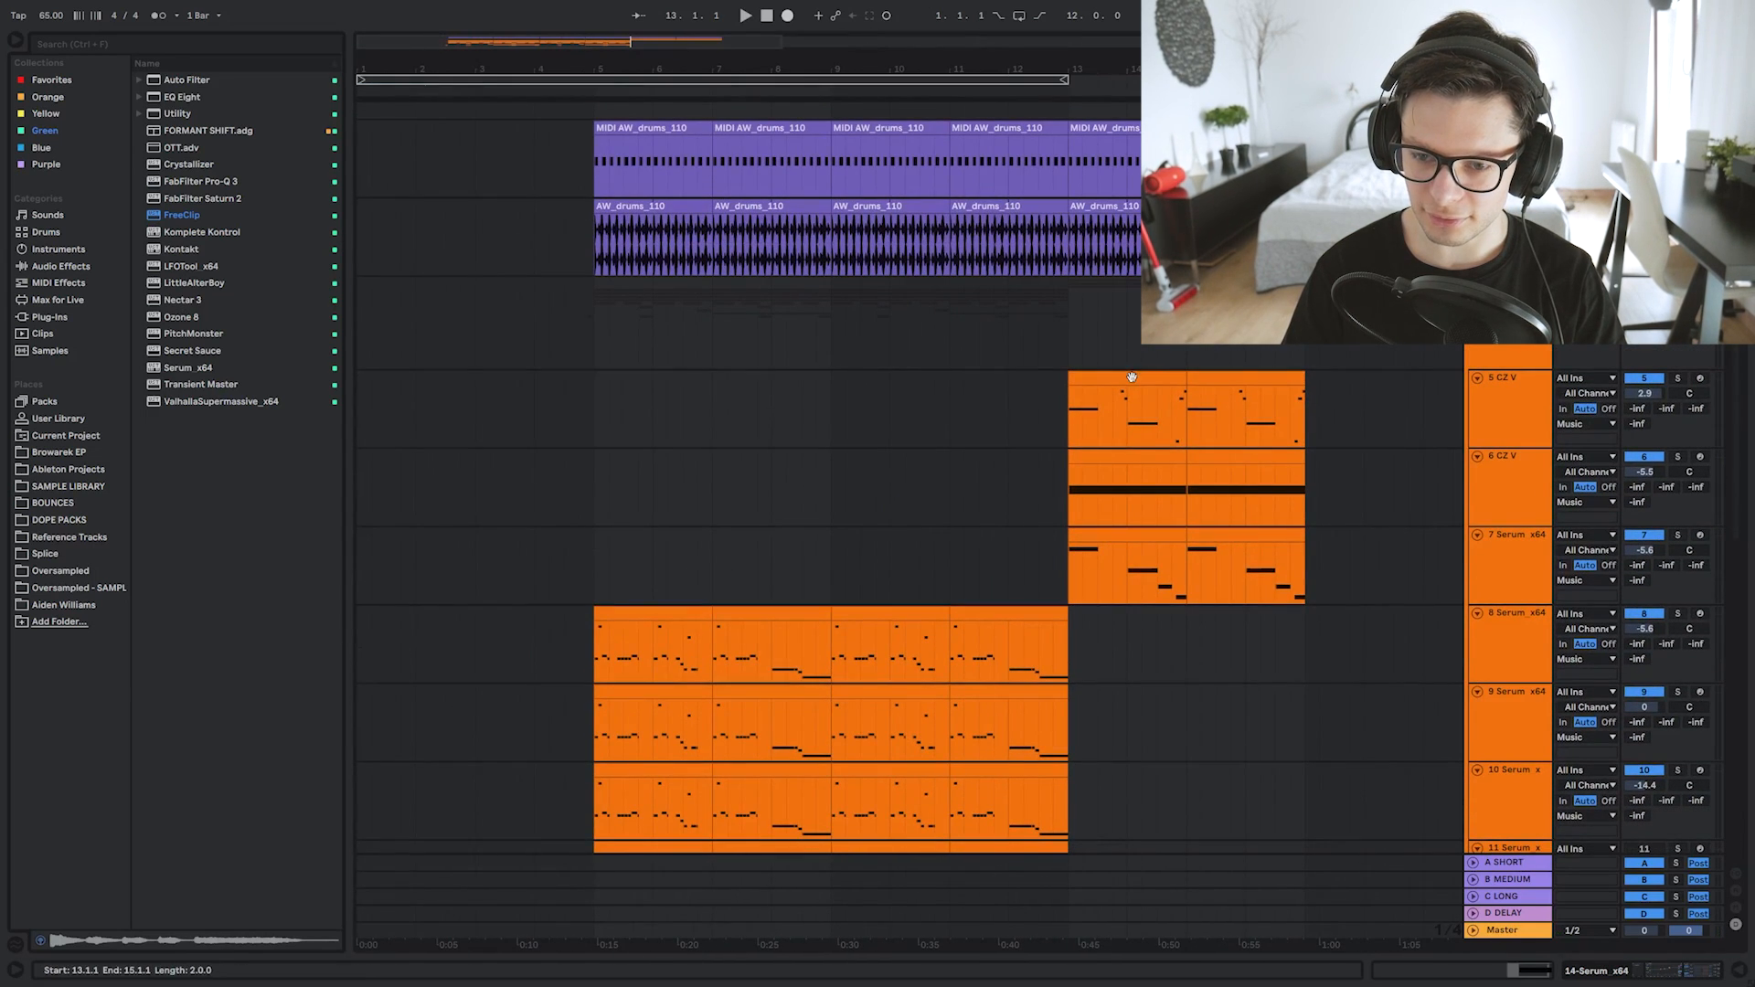
{"action": "scroll", "coordinate": [1352, 411], "scroll_direction": "right", "scroll_amount": 5}
{"action": "scroll", "coordinate": [1352, 411], "scroll_direction": "left", "scroll_amount": 3}
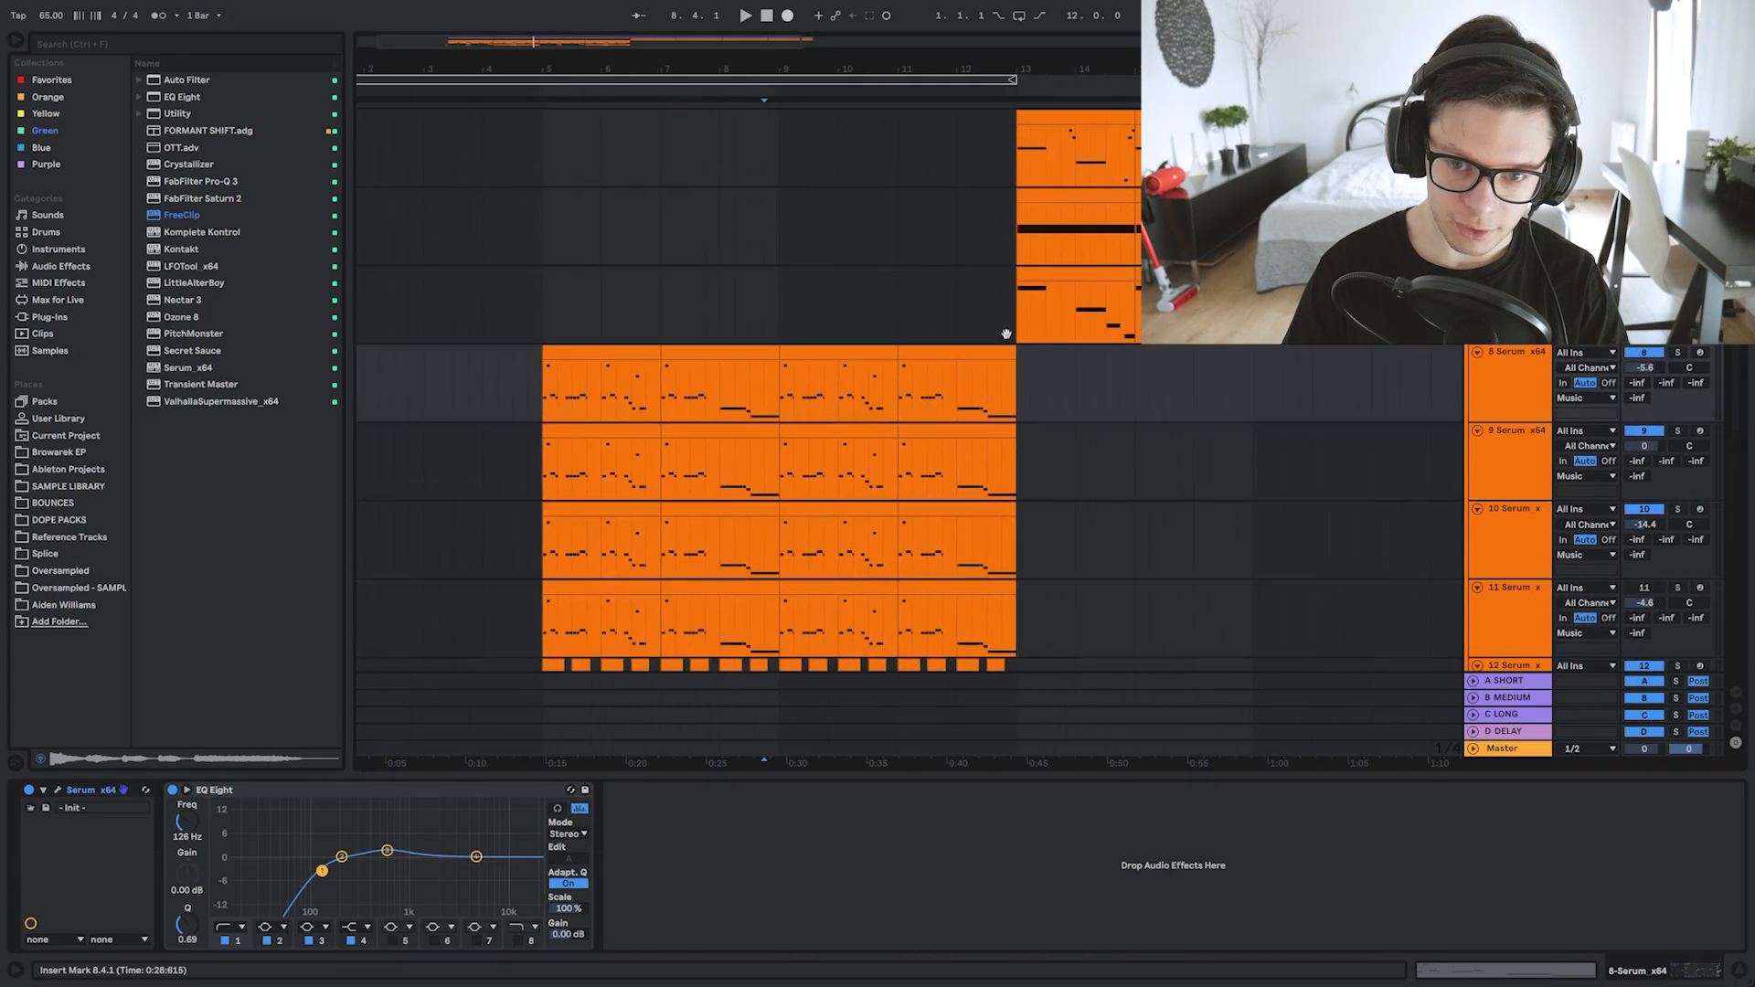
Play back the extended drop in bars 5–12 through to the melody section at bar 13 and check the layers.
{"action": "left_click", "coordinate": [1091, 314]}
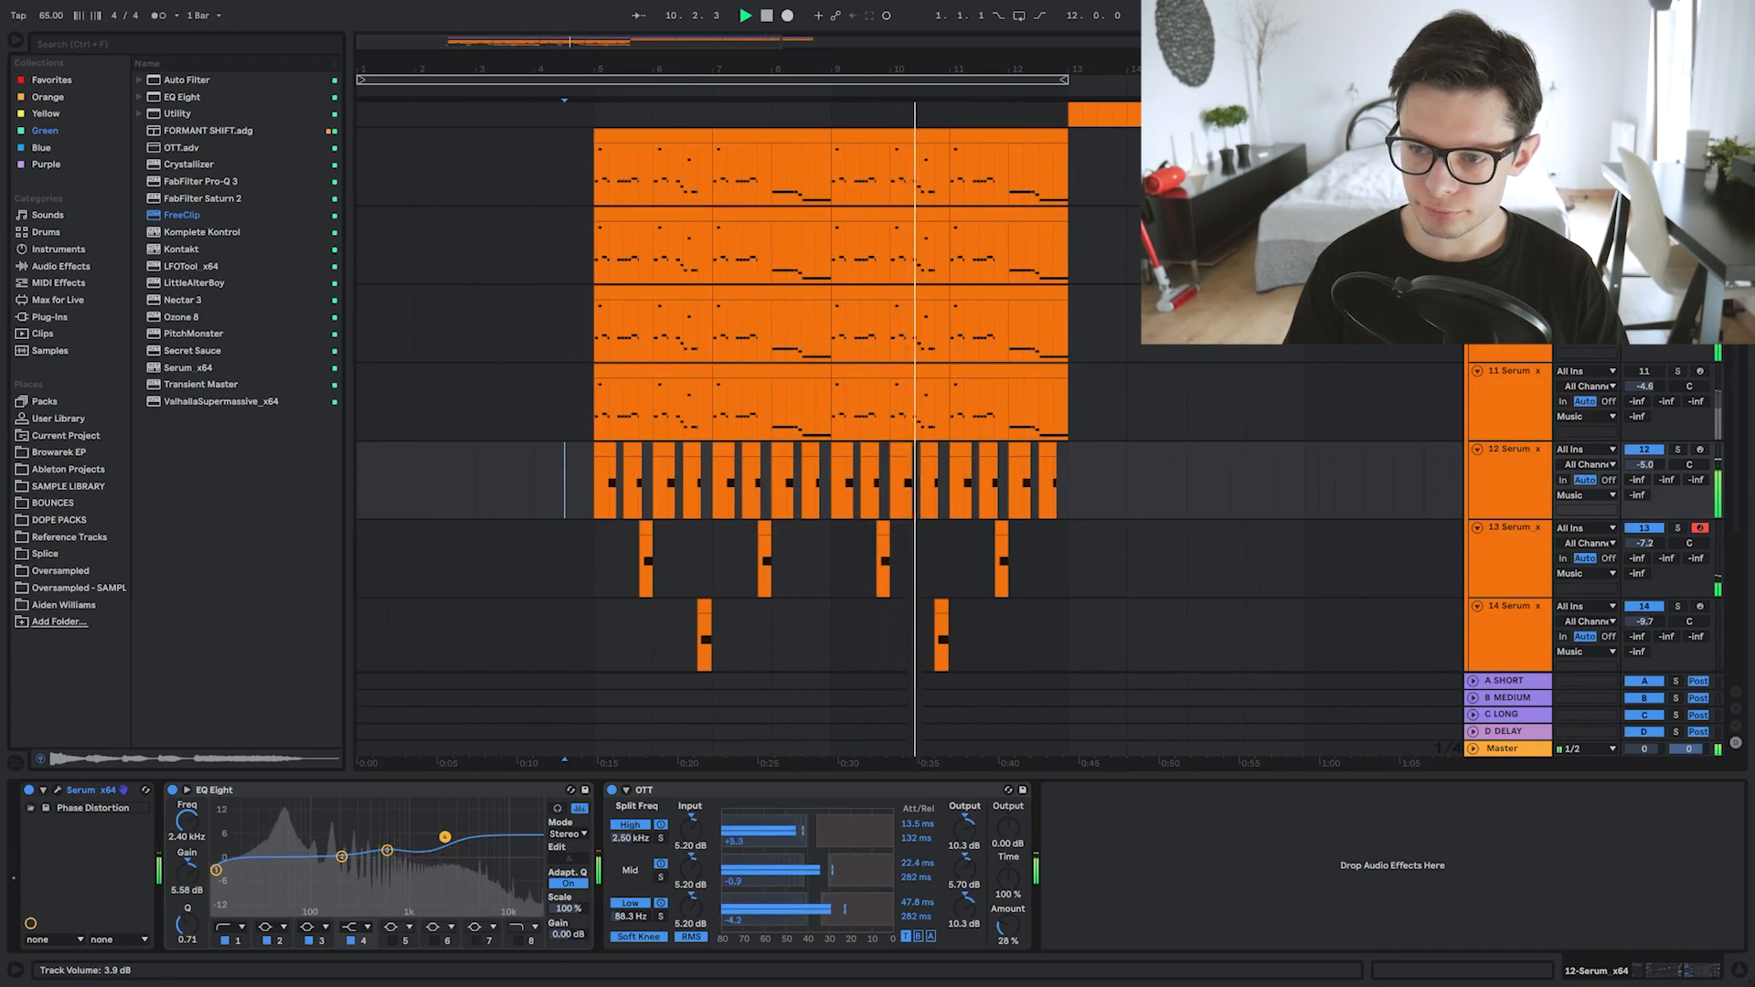
{"action": "left_click_drag", "start_coordinate": [1392, 299], "coordinate": [1359, 353]}
{"action": "left_click", "coordinate": [1513, 269]}
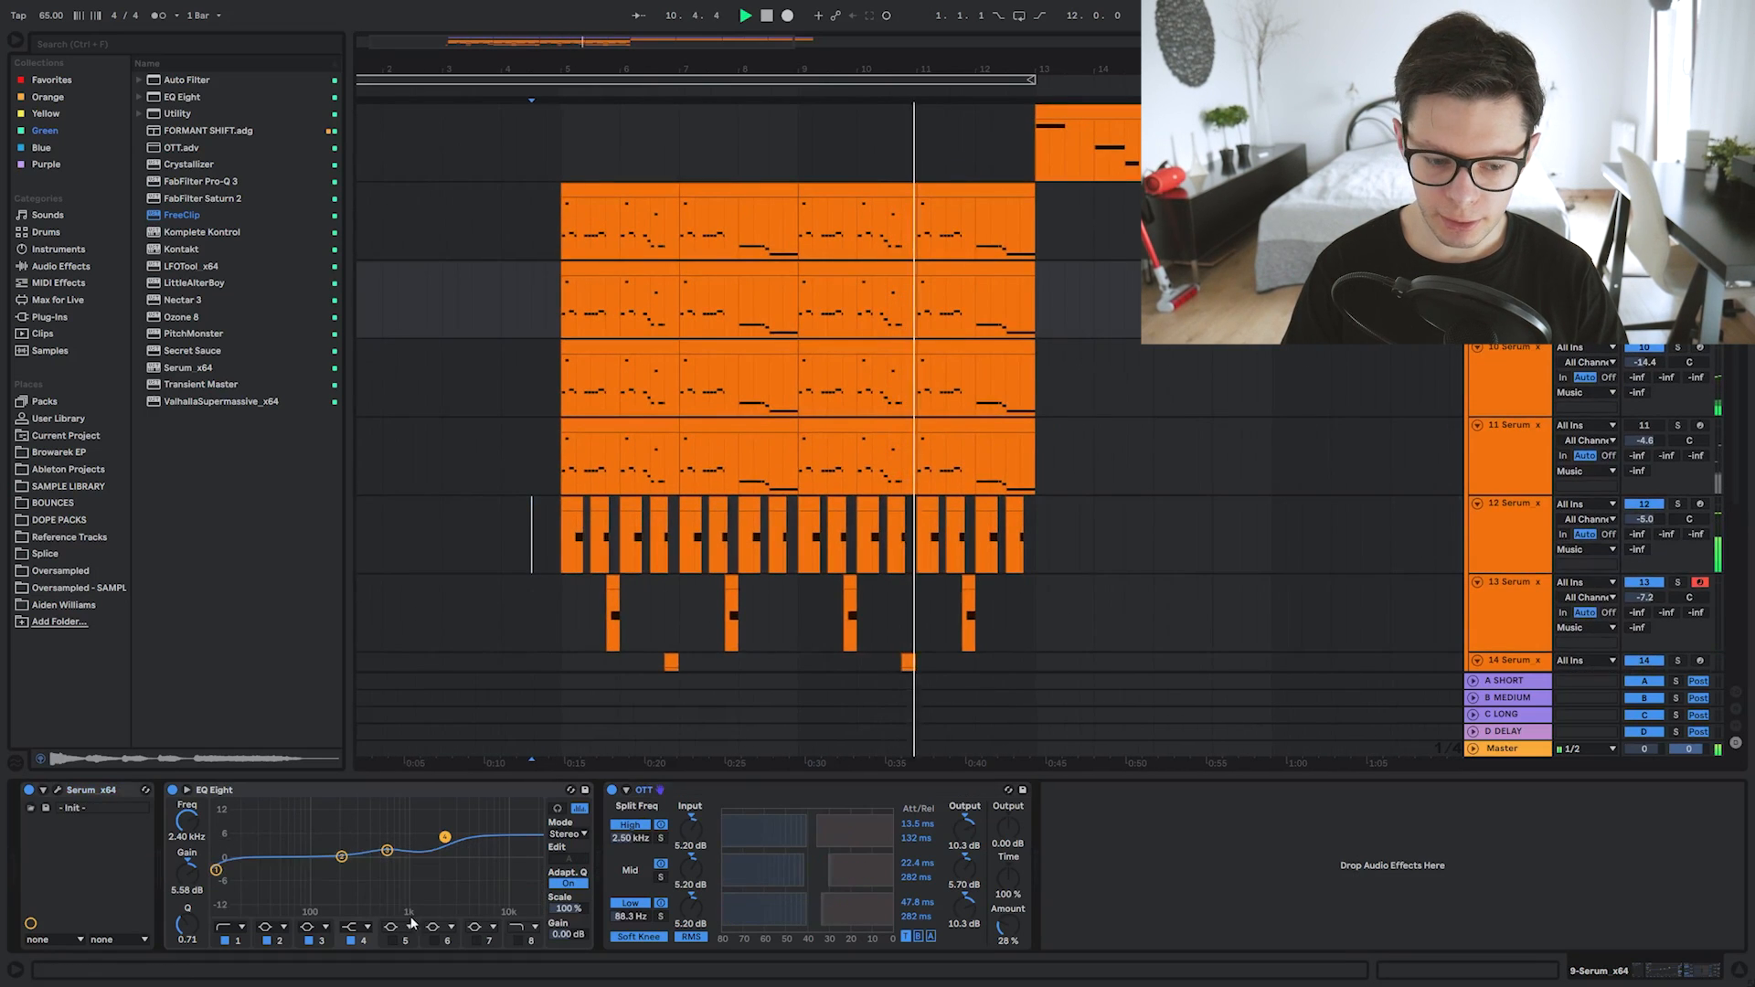
{"action": "left_click", "coordinate": [929, 191]}
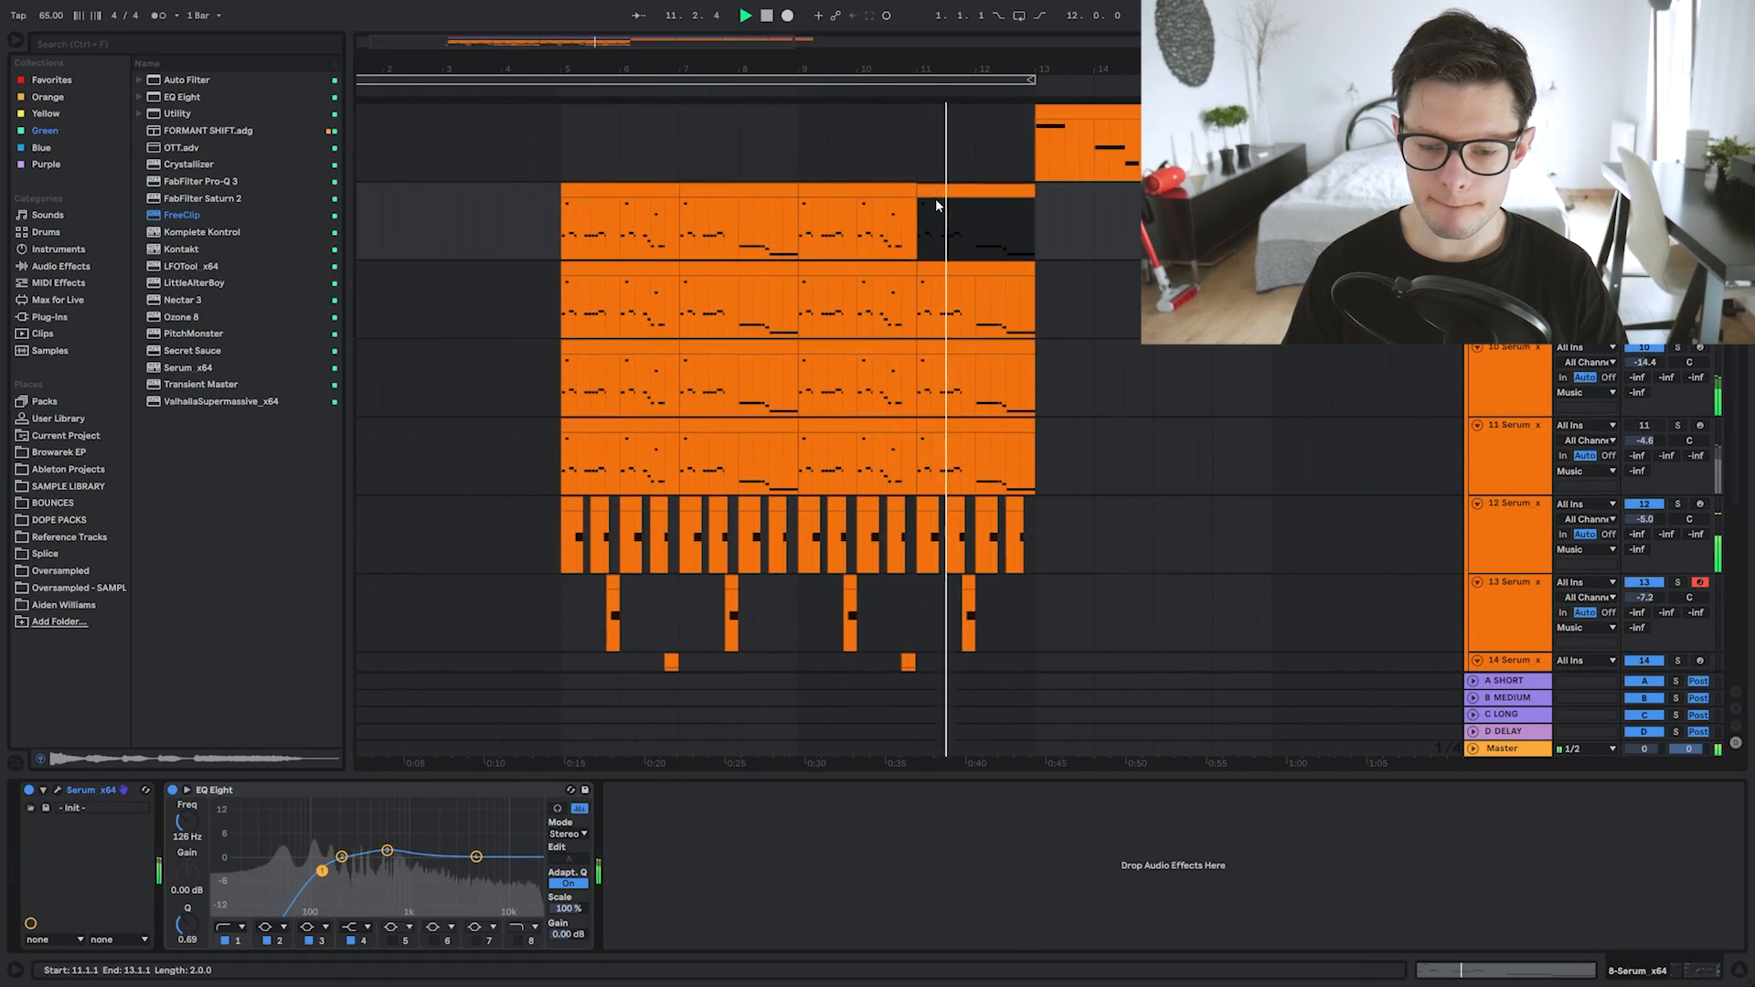
{"action": "left_click_drag", "start_coordinate": [1180, 640], "coordinate": [1121, 621]}
{"action": "left_click_drag", "start_coordinate": [1145, 775], "coordinate": [1145, 914]}
{"action": "left_click_drag", "start_coordinate": [953, 531], "coordinate": [1016, 814]}
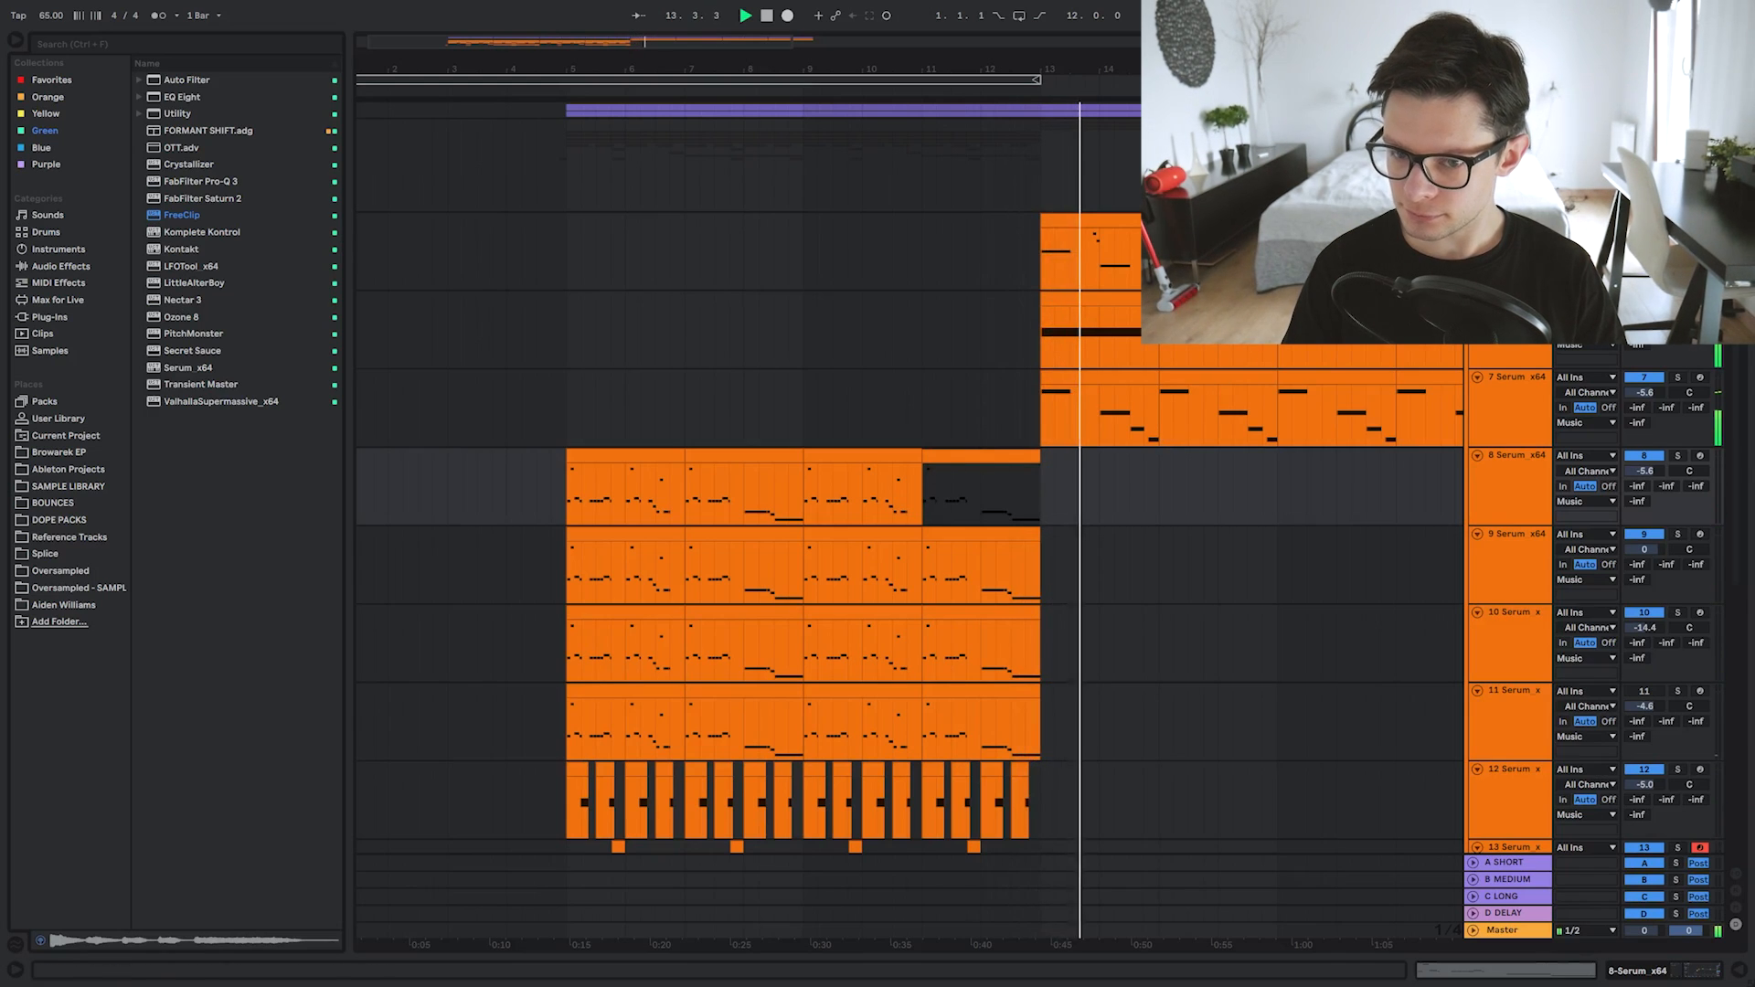
Insert an empty MIDI track directly below the 7 Serum track.
{"action": "left_click_drag", "start_coordinate": [1224, 382], "coordinate": [1042, 382]}
{"action": "left_click", "coordinate": [1499, 397]}
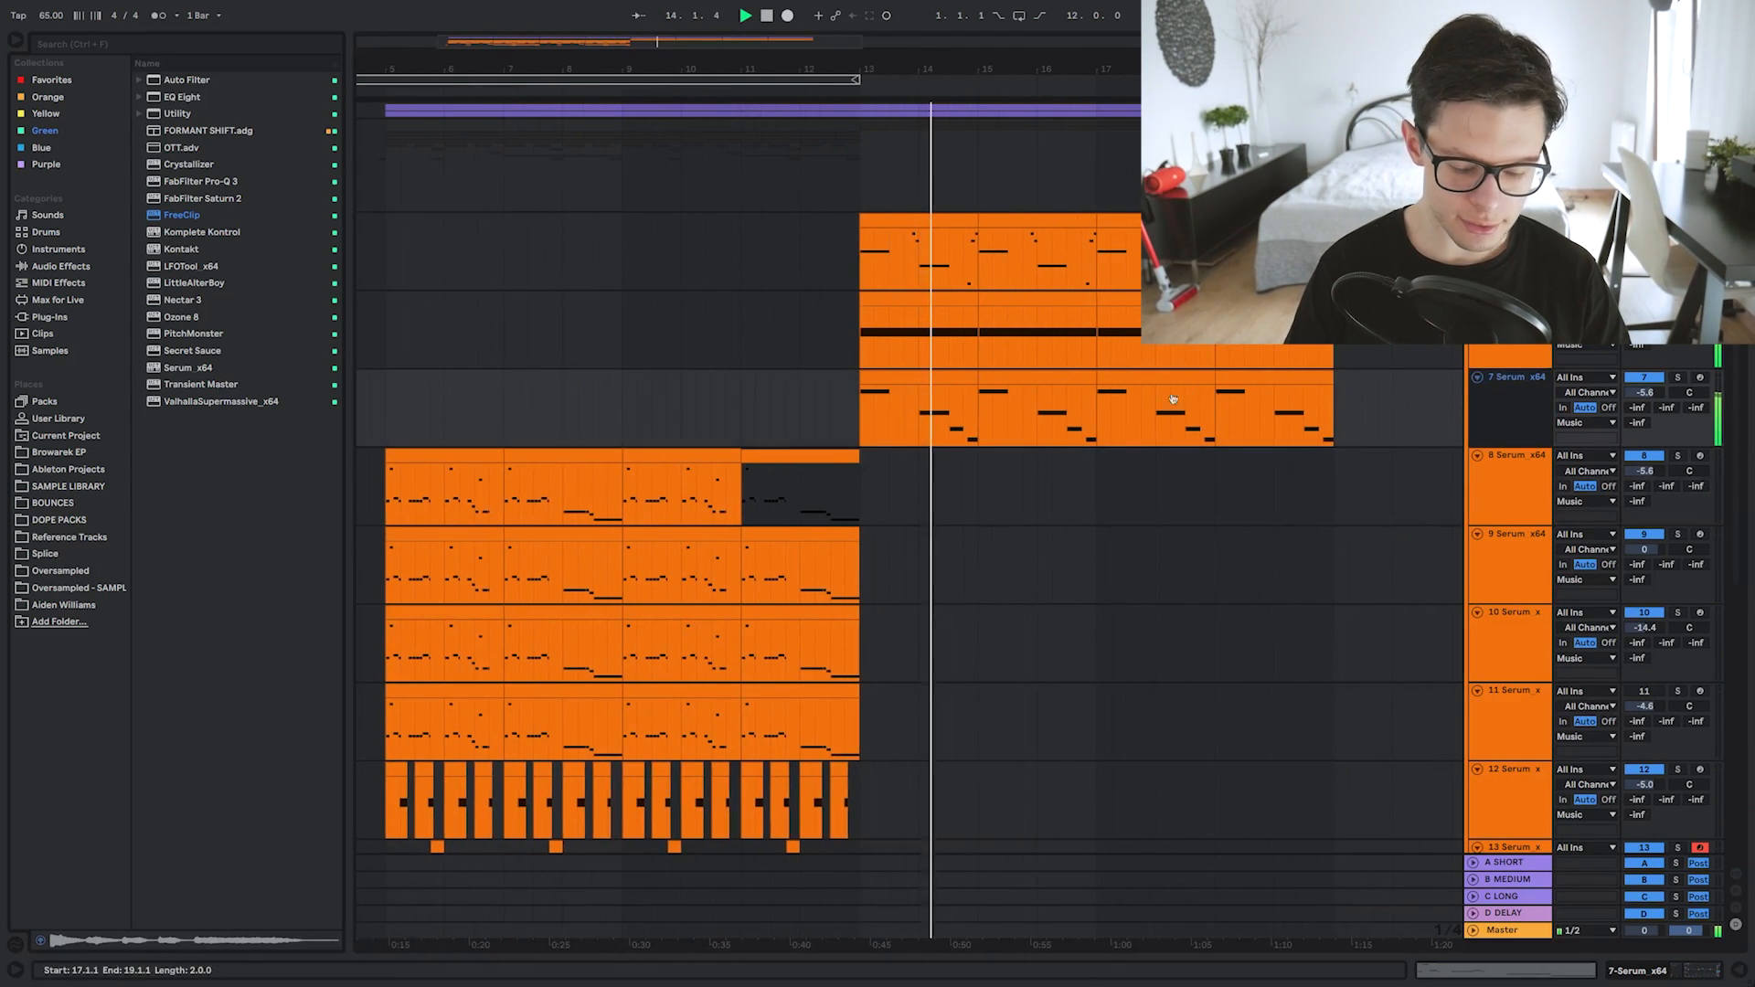
{"action": "key", "text": "ctrl+shift+t"}
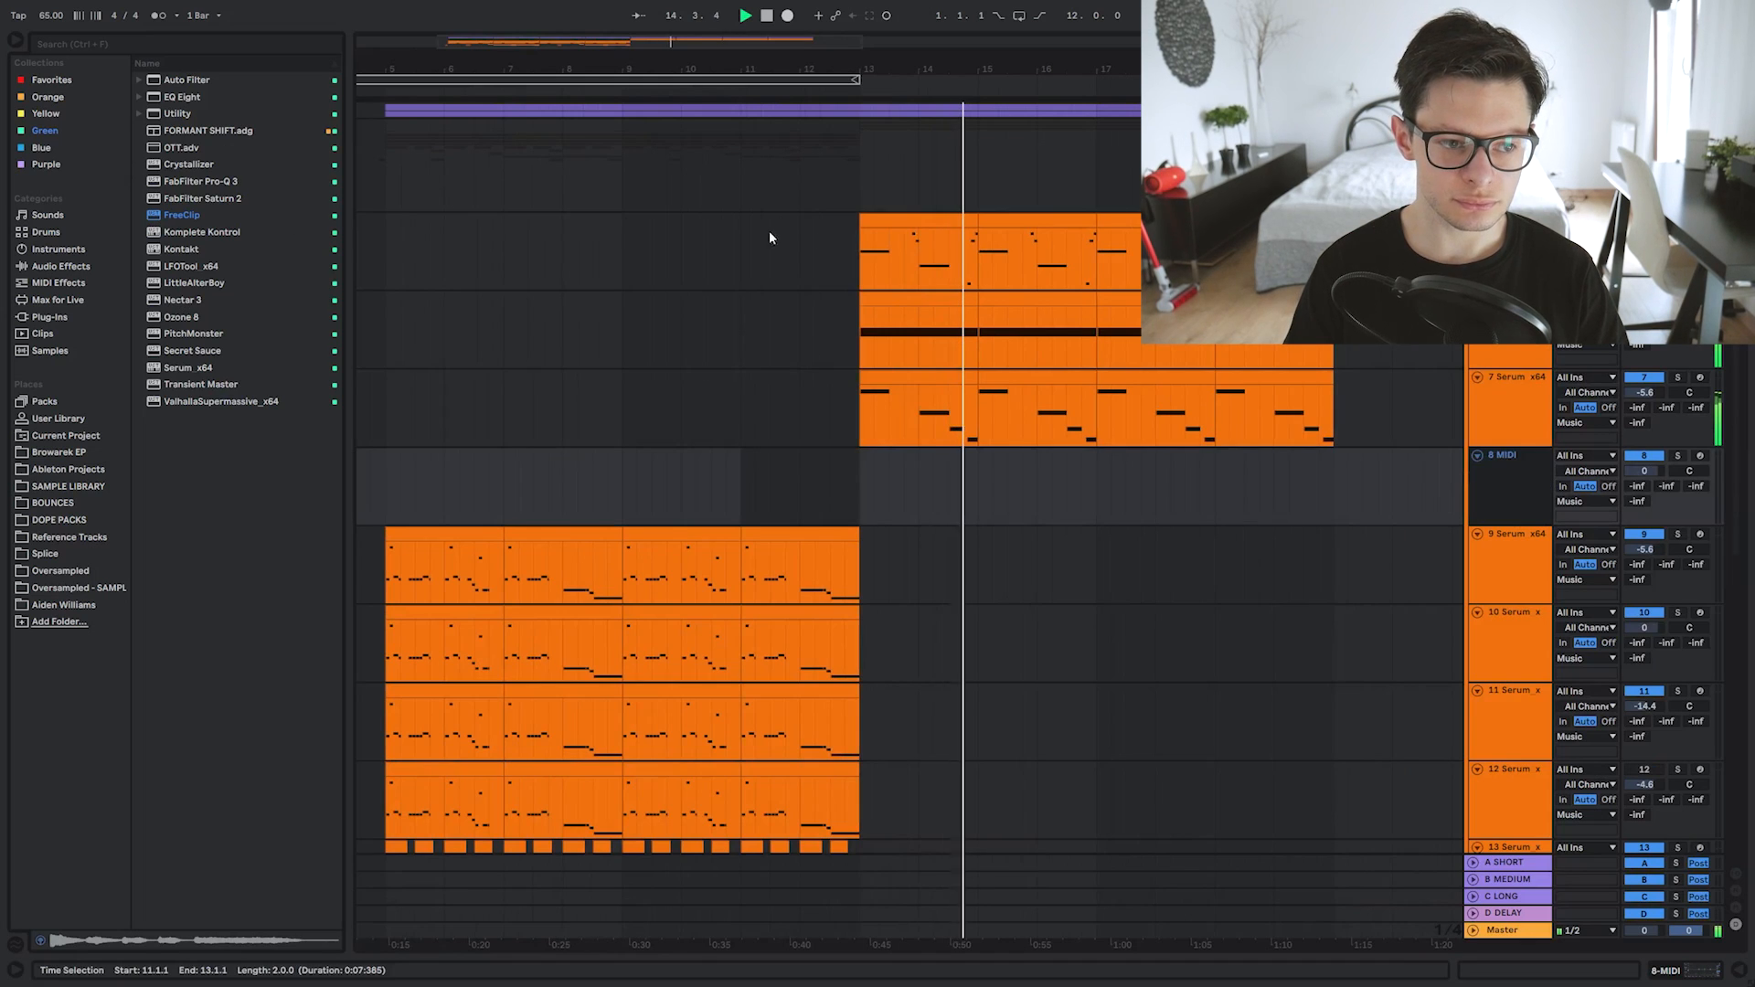
Replace the empty MIDI track below 7 Serum with an audio track and place the favourite sample OS_OA_SFX_Noise_Riser_2 there from bar 12.
{"action": "key", "text": "ctrl+z"}
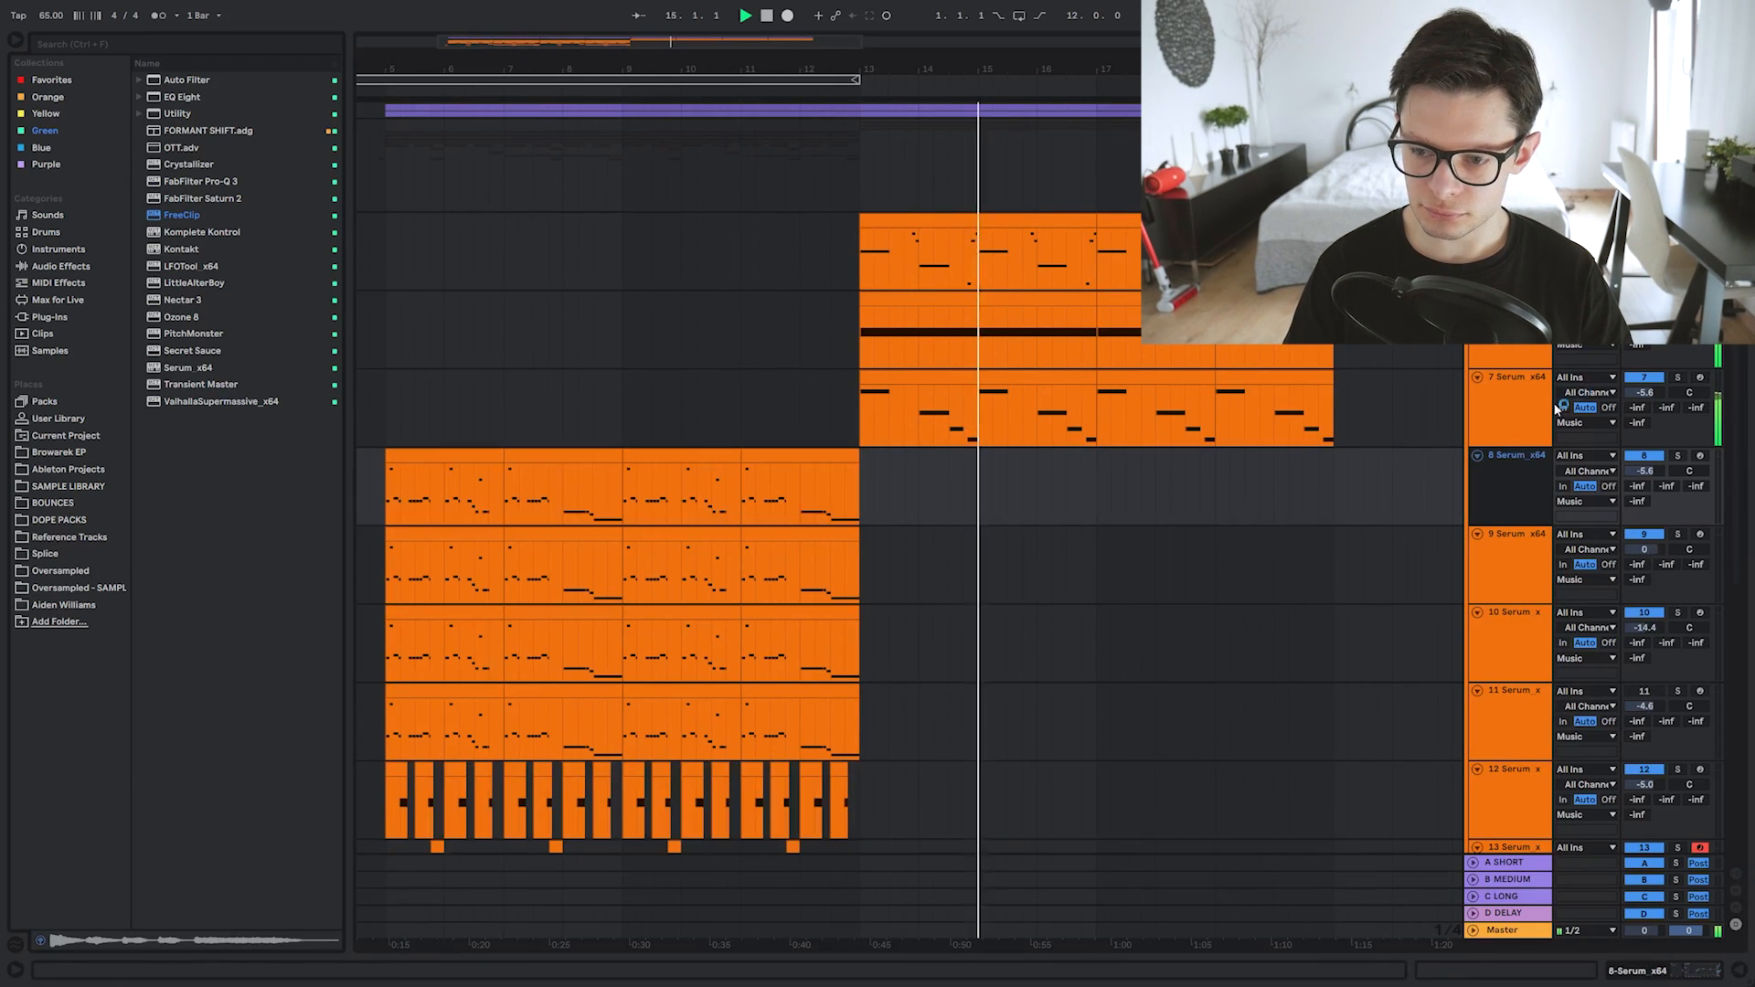
{"action": "left_click", "coordinate": [1514, 399]}
{"action": "key", "text": "ctrl+t"}
{"action": "left_click", "coordinate": [77, 80]}
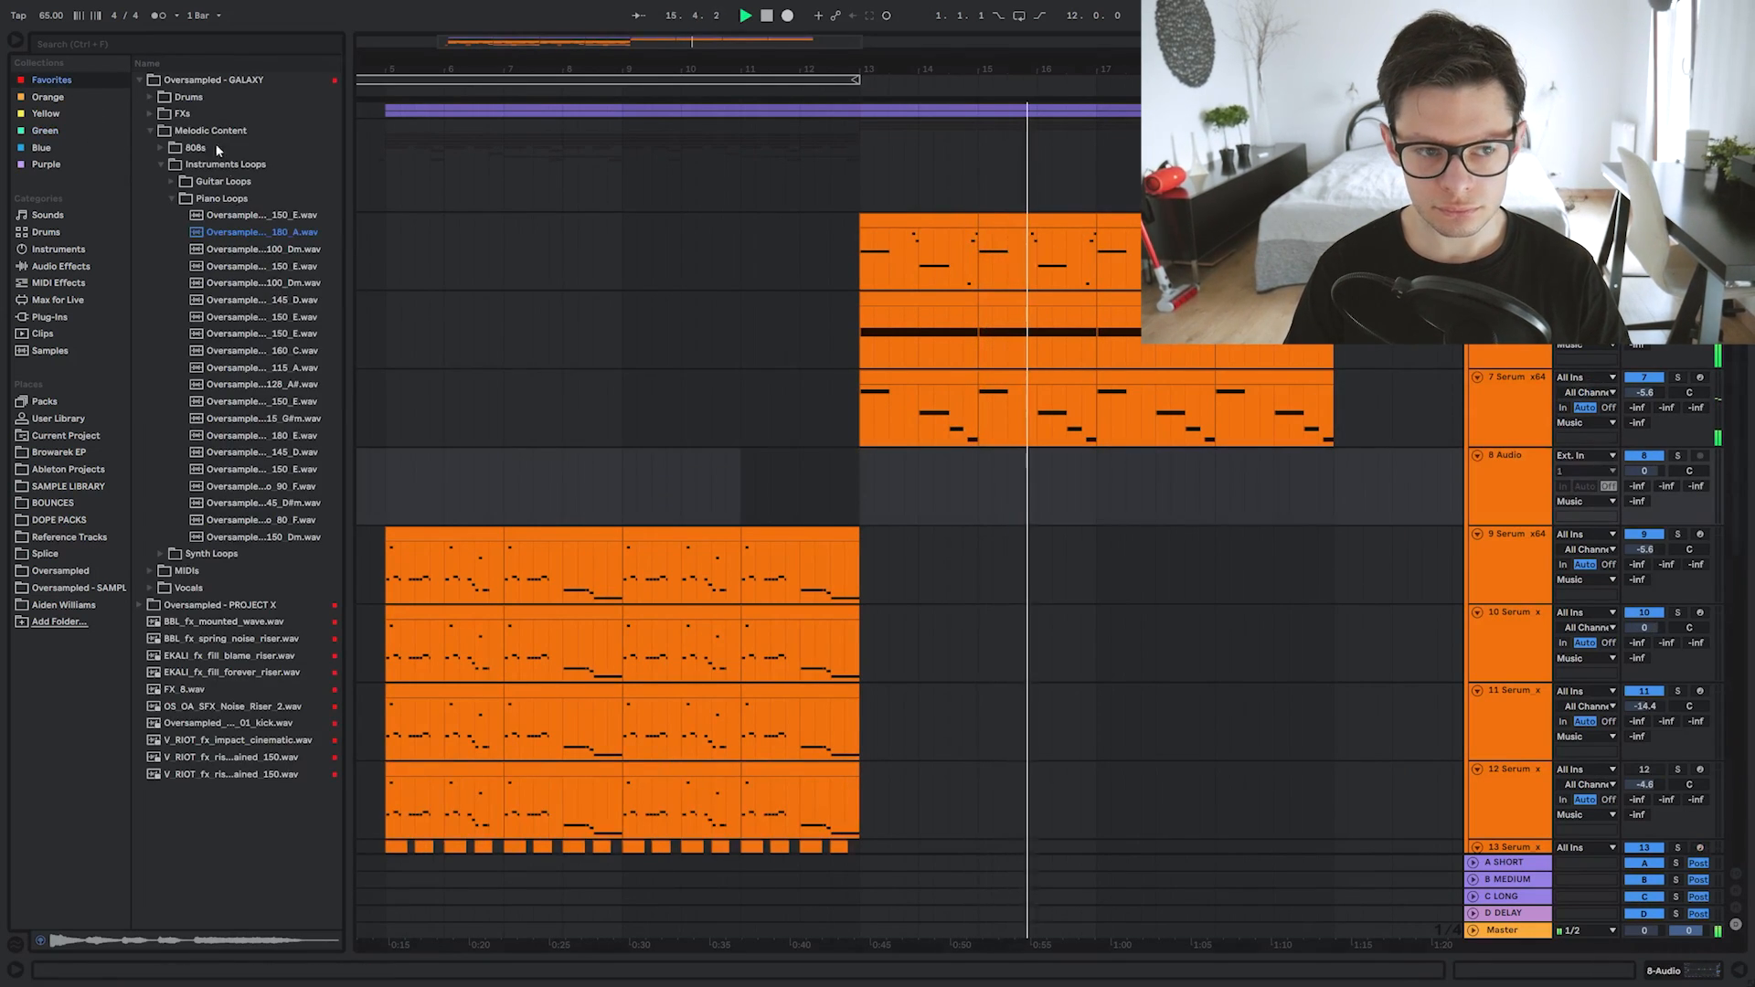
{"action": "left_click", "coordinate": [141, 80]}
{"action": "left_click_drag", "start_coordinate": [232, 198], "coordinate": [811, 465]}
Copy Serum phrase clips from the drop onto track 16 Serum to fill bars 17–20.
{"action": "left_click_drag", "start_coordinate": [973, 473], "coordinate": [949, 7]}
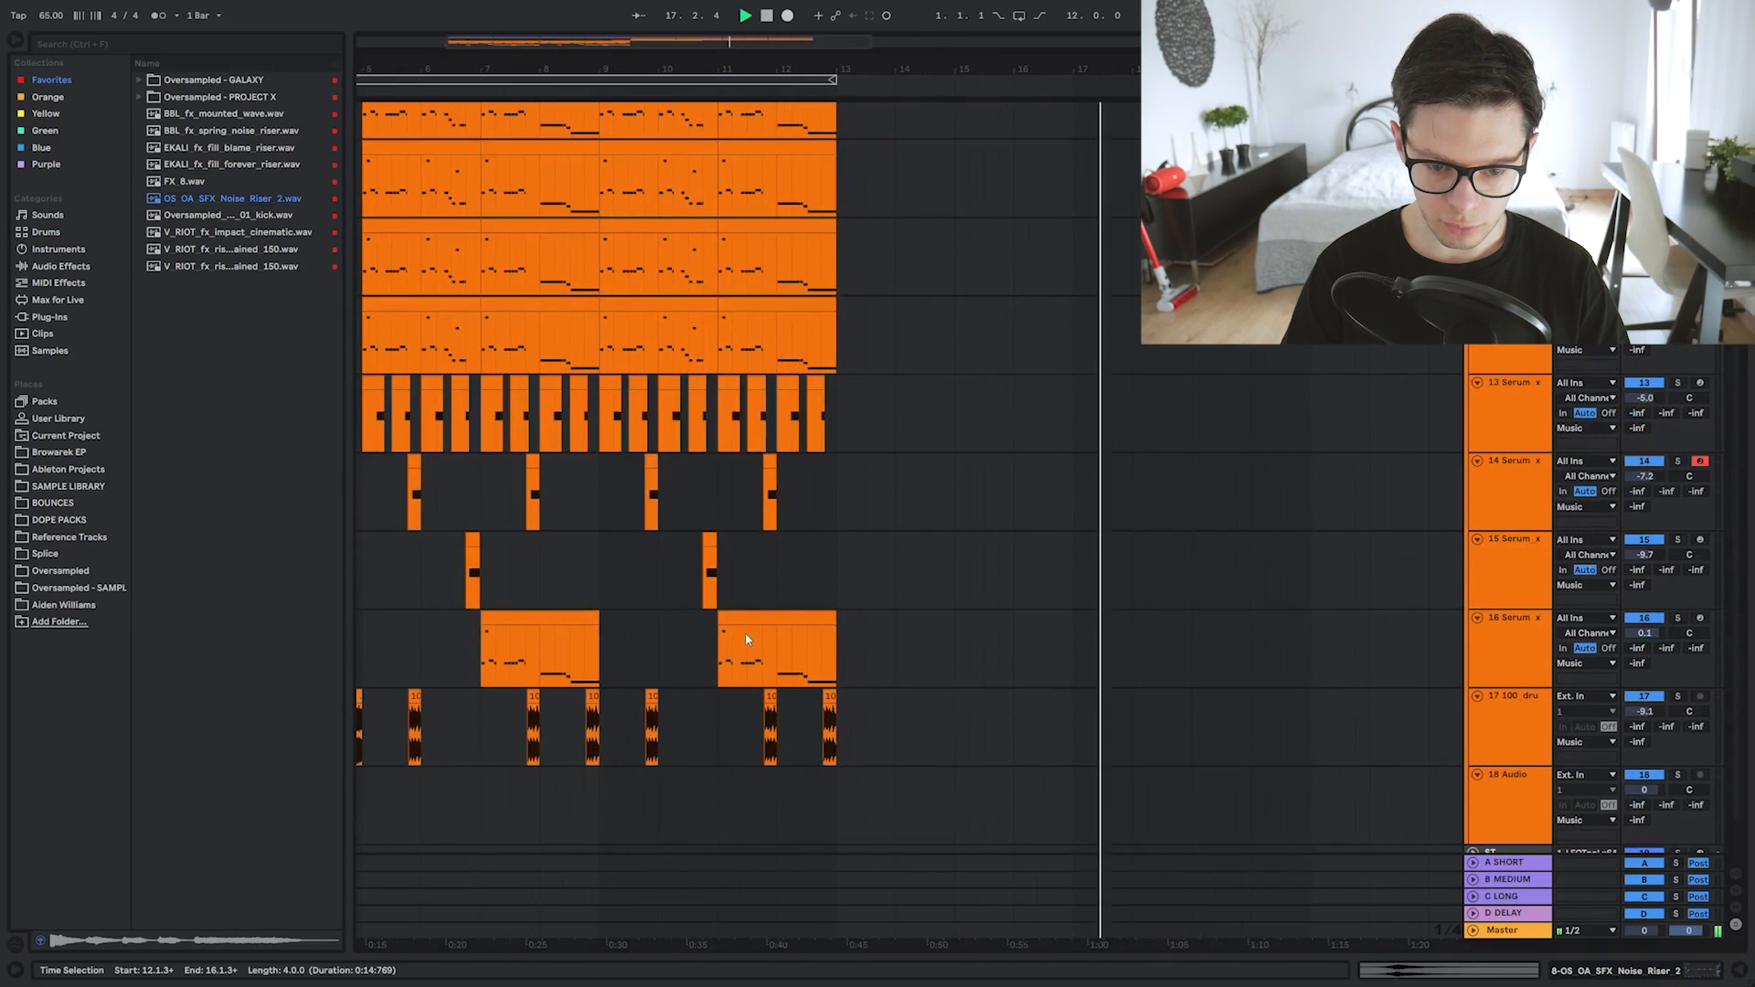
{"action": "left_click_drag", "start_coordinate": [524, 619], "coordinate": [1116, 626]}
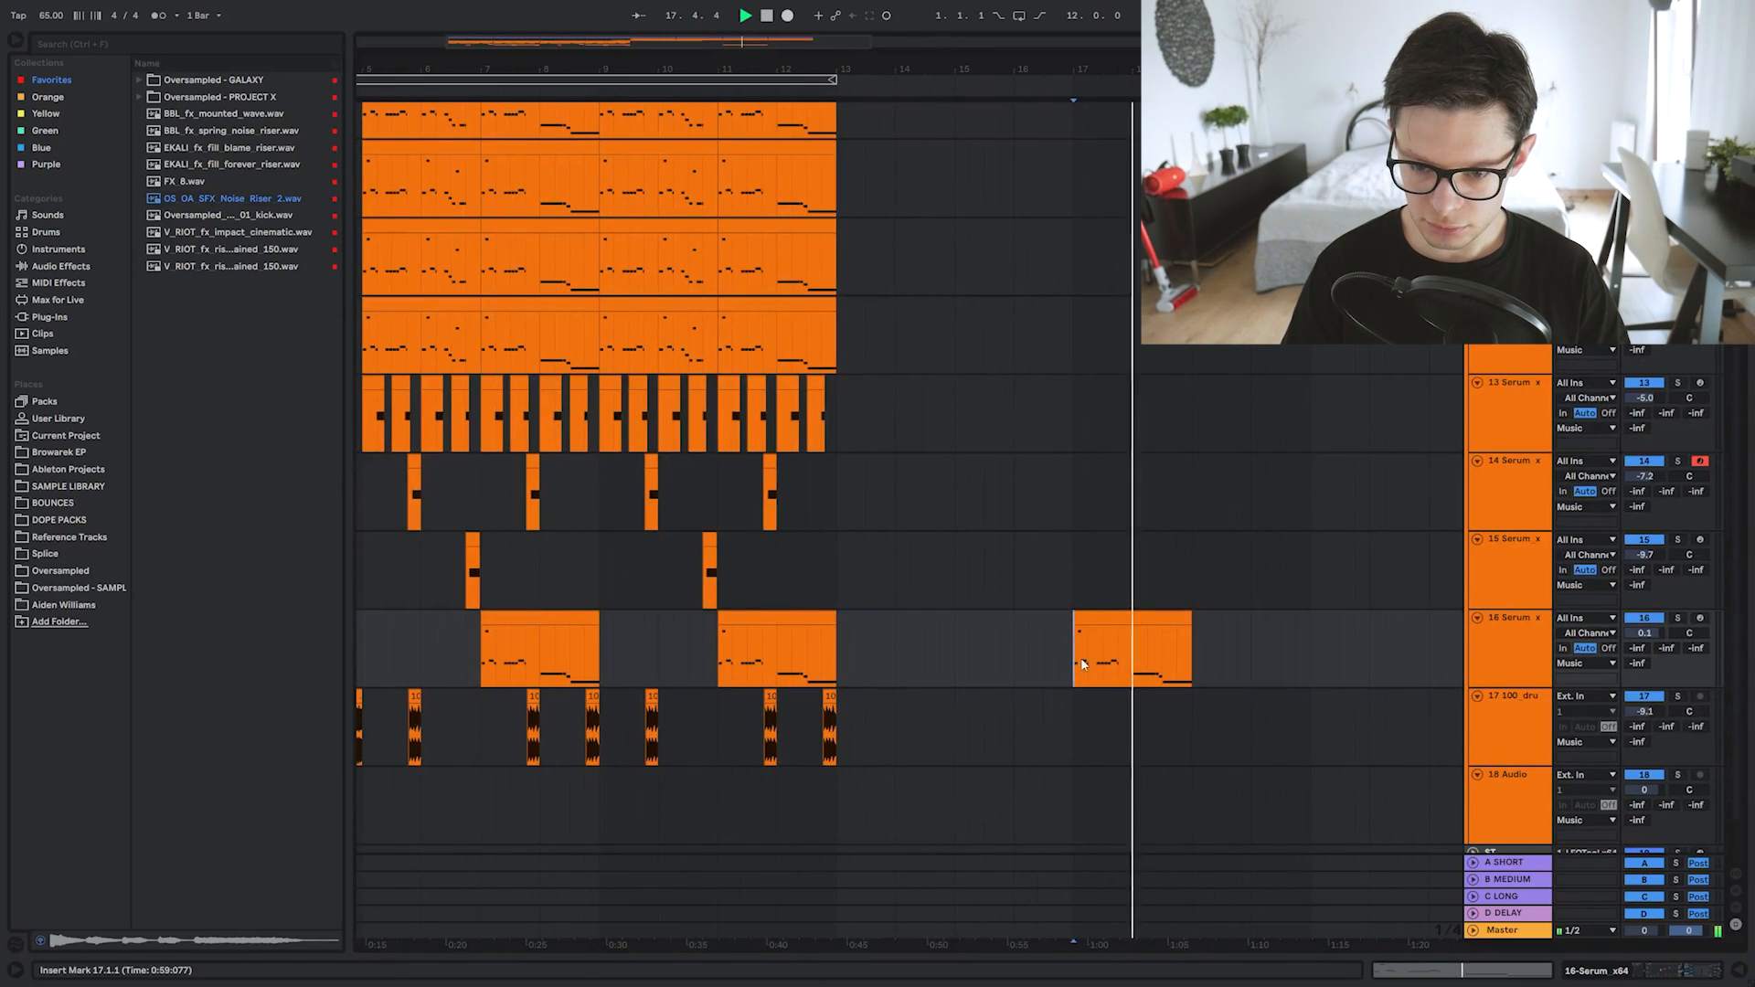
{"action": "left_click", "coordinate": [638, 303]}
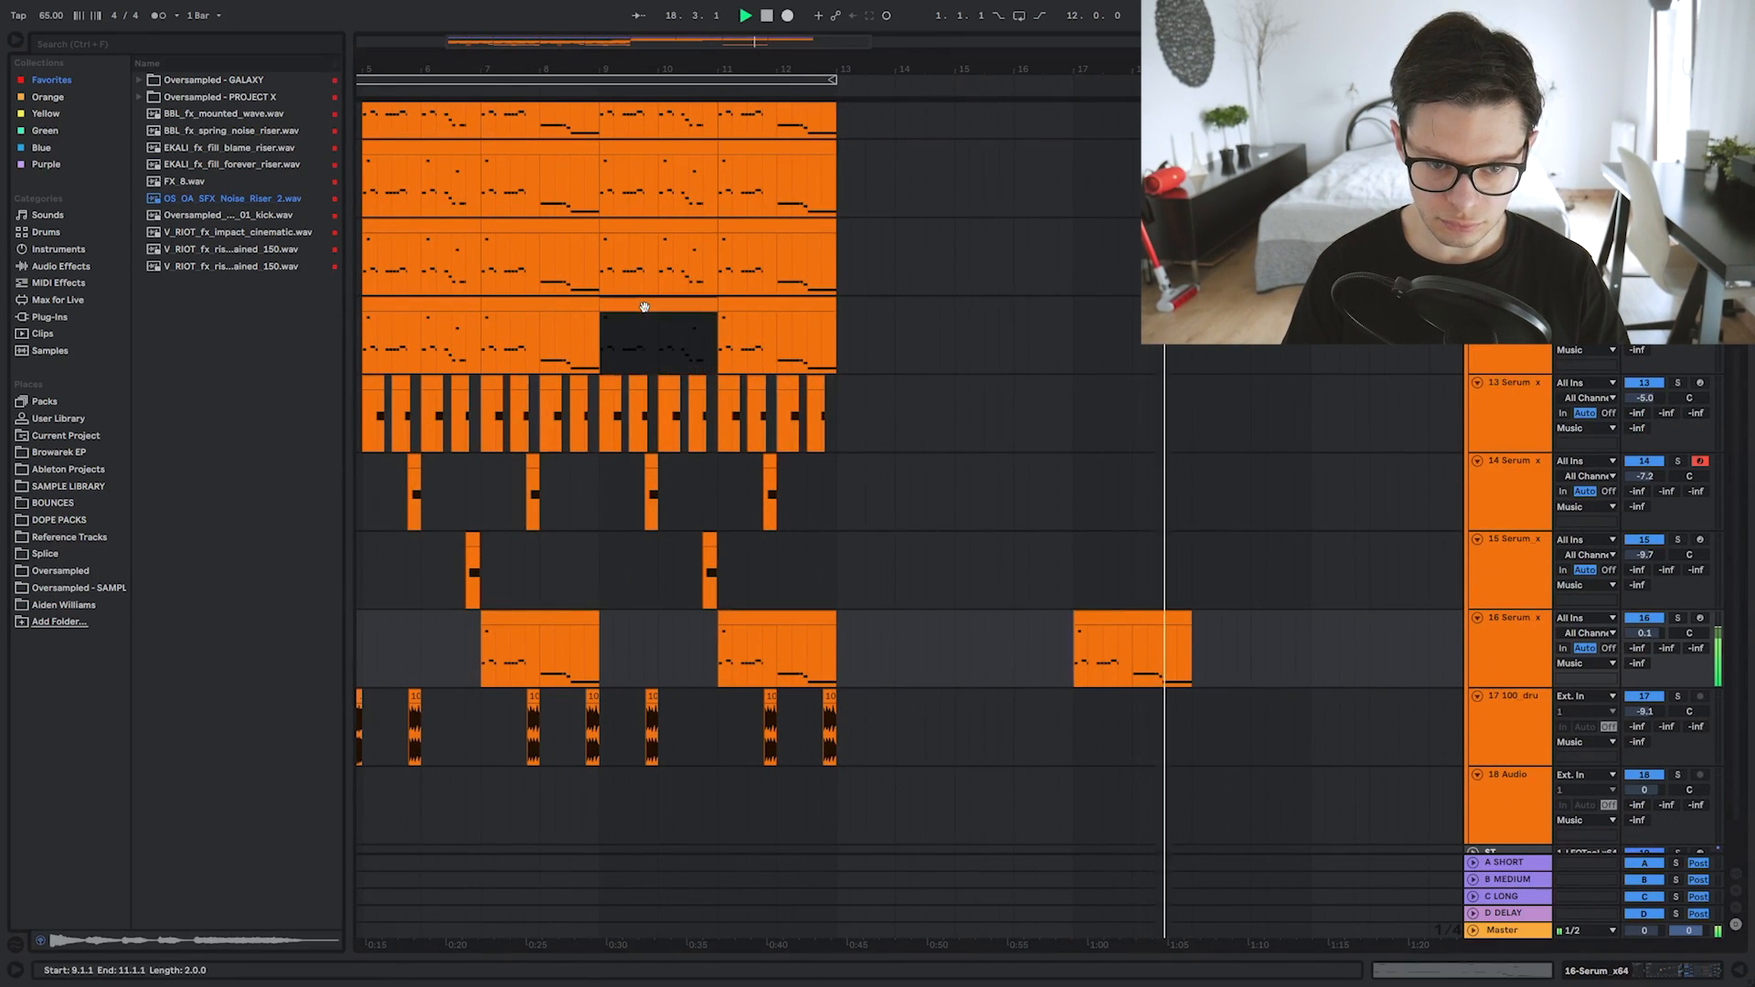
{"action": "left_click", "coordinate": [1109, 664]}
{"action": "left_click_drag", "start_coordinate": [769, 619], "coordinate": [1242, 662]}
{"action": "left_click_drag", "start_coordinate": [1220, 469], "coordinate": [1180, 489]}
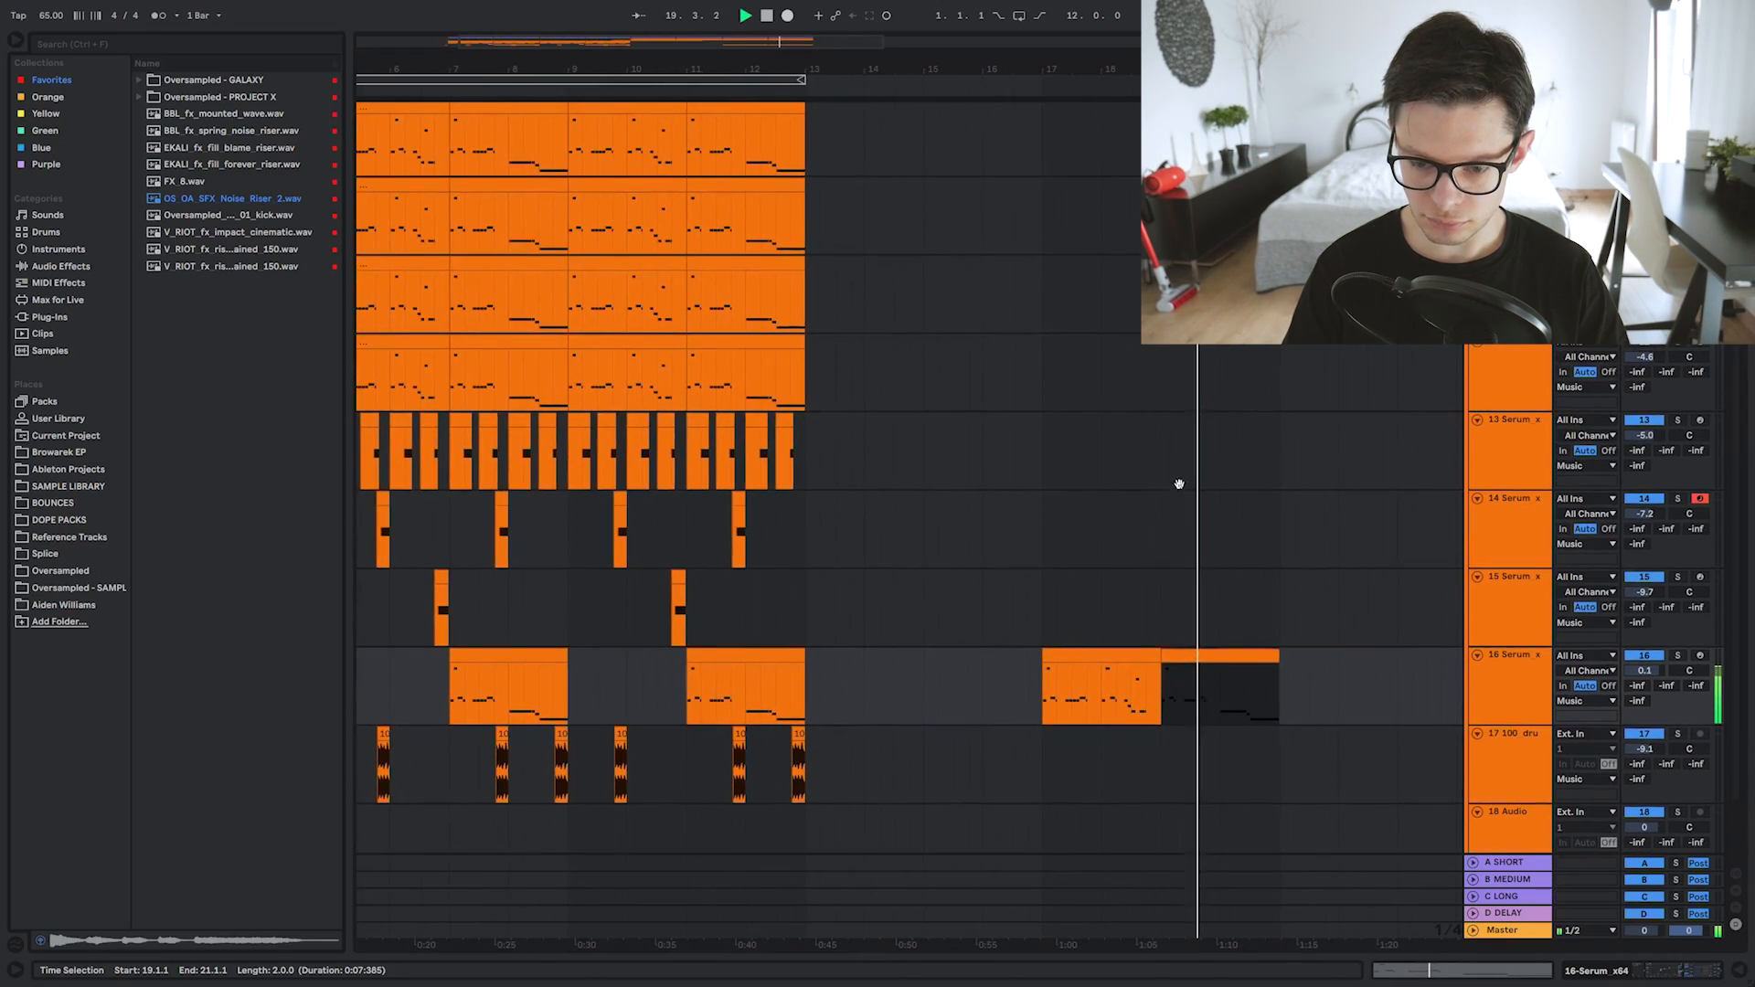
Lower the noise riser track's volume to about -12 dB and audition the riser leading into bar 13.
{"action": "left_click_drag", "start_coordinate": [1193, 395], "coordinate": [1249, 690]}
{"action": "left_click", "coordinate": [901, 369]}
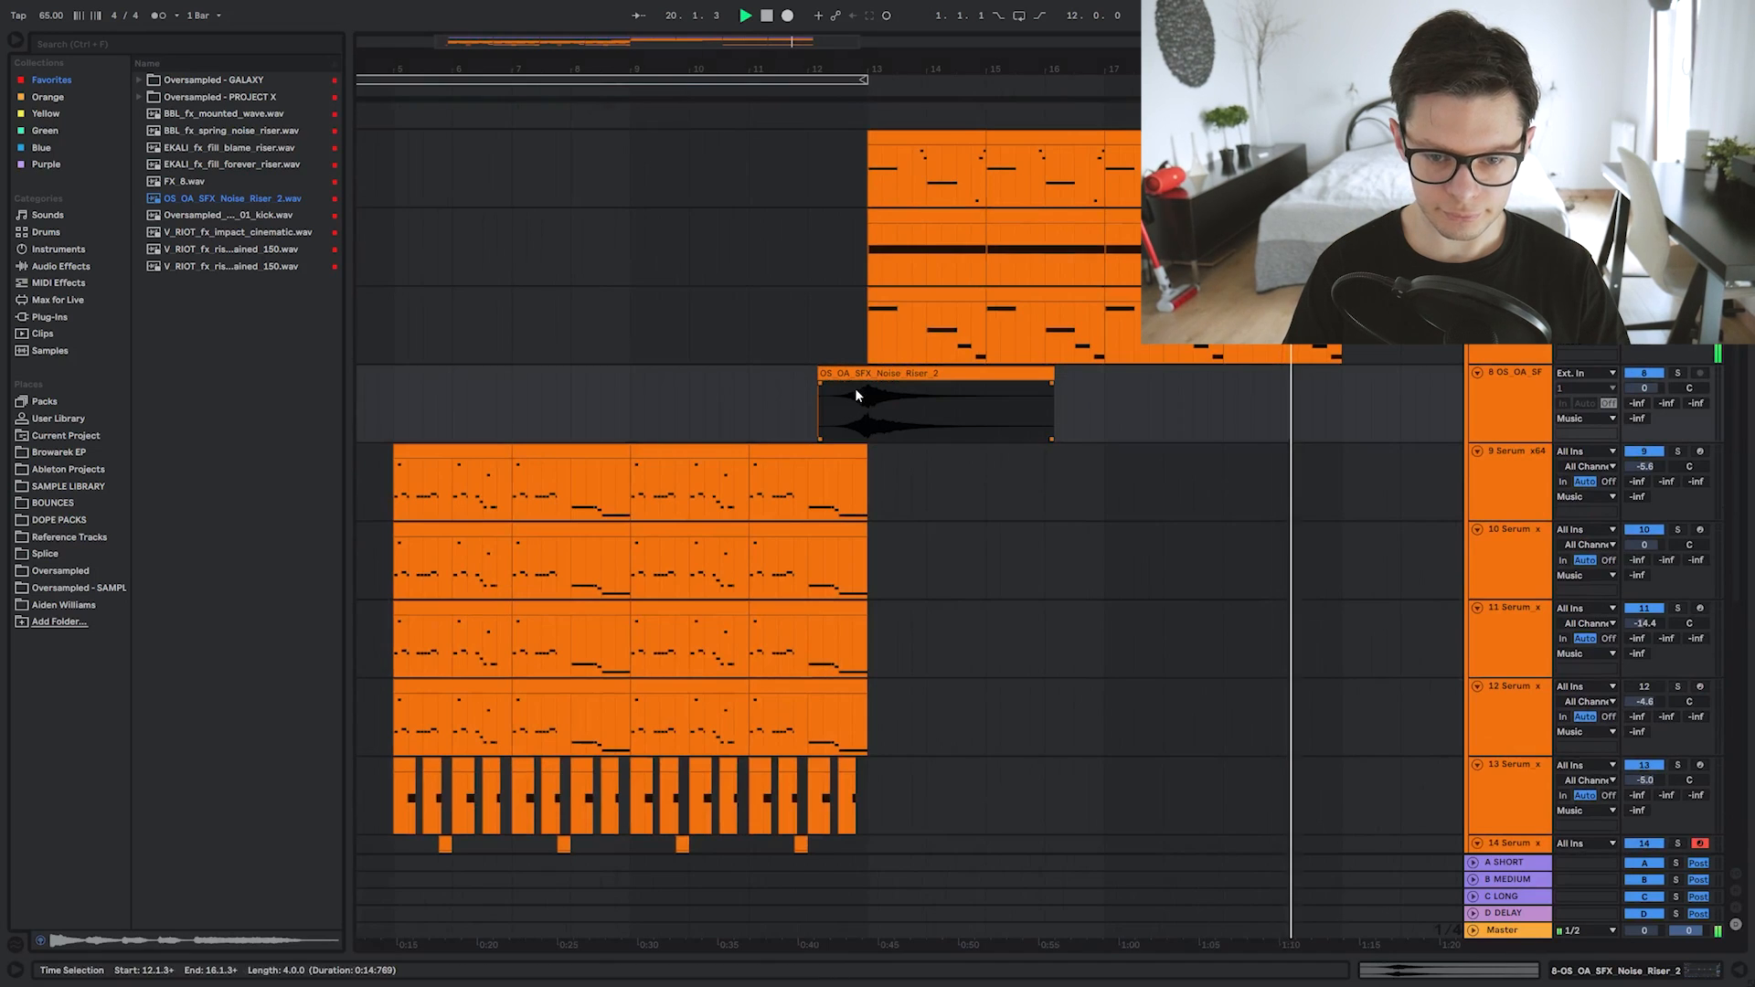
{"action": "key", "text": "shift+Tab"}
{"action": "left_click", "coordinate": [197, 210]}
{"action": "key", "text": "shift+Tab"}
{"action": "scroll", "coordinate": [847, 163], "scroll_direction": "up", "scroll_amount": 4}
{"action": "left_click_drag", "start_coordinate": [851, 169], "coordinate": [911, 281]}
{"action": "left_click", "coordinate": [842, 302]}
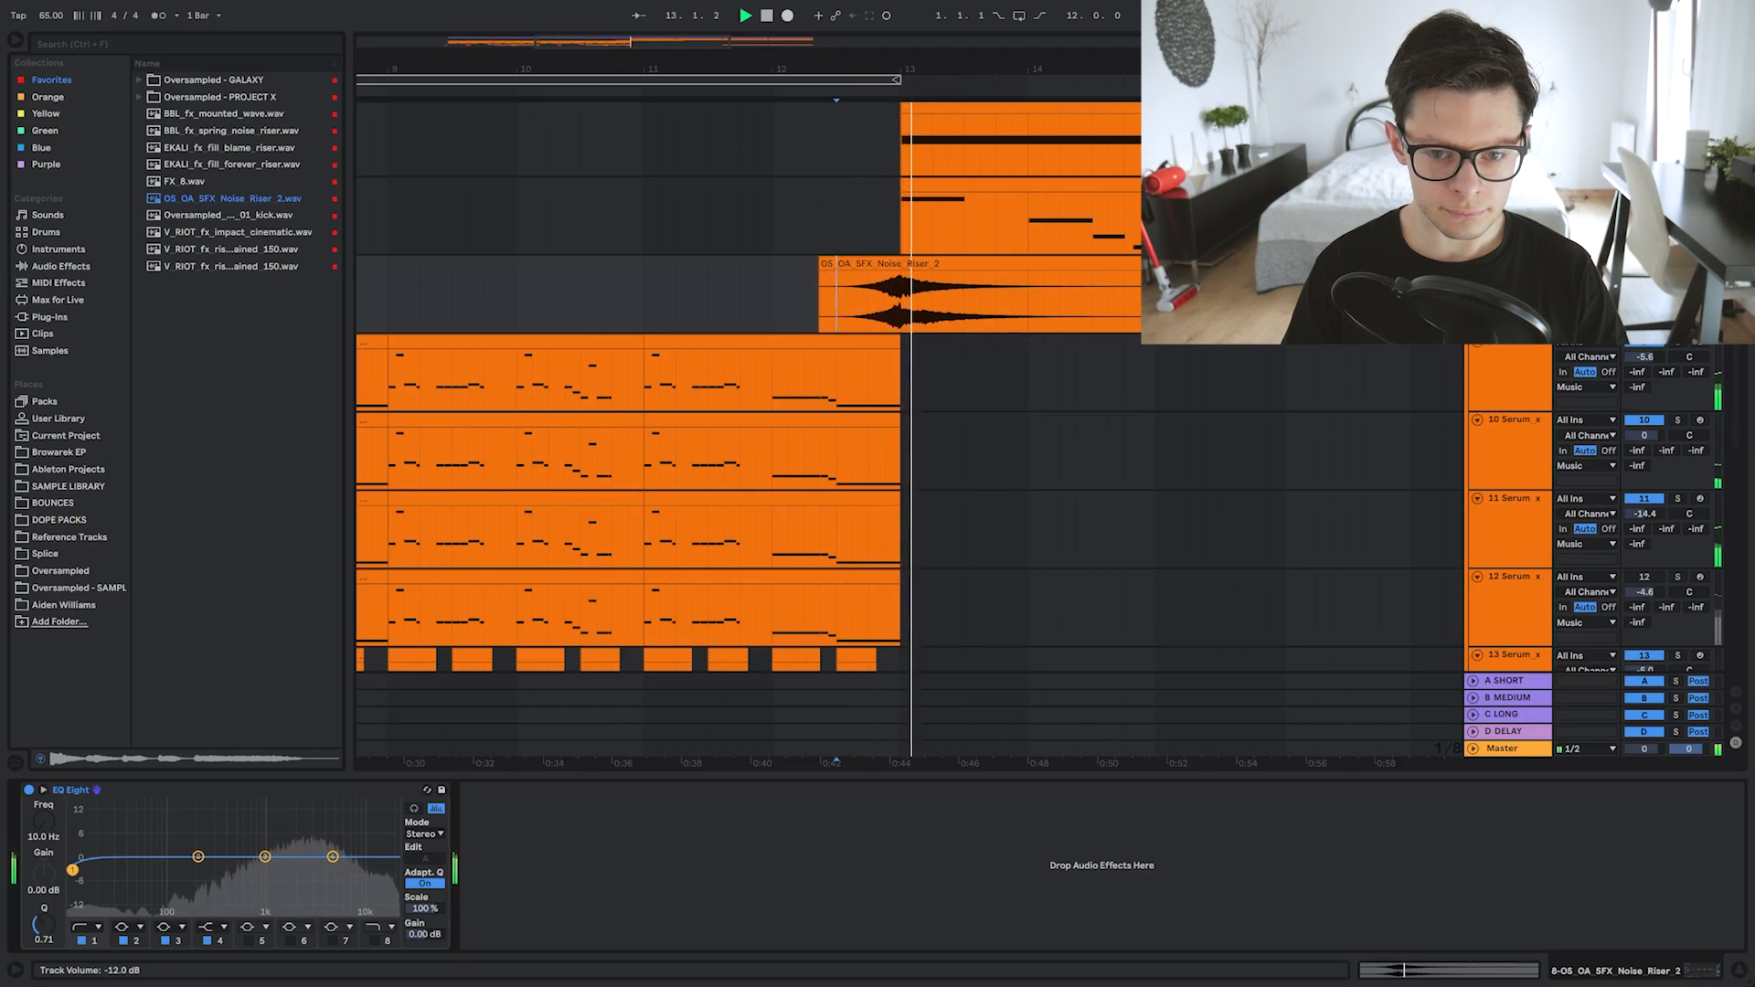
Duplicate a one-beat slice of the noise riser's tail repeatedly until it fills the melody section through bar 20.
{"action": "scroll", "coordinate": [1015, 355], "scroll_direction": "down", "scroll_amount": 3}
{"action": "left_click_drag", "start_coordinate": [1015, 355], "coordinate": [966, 429]}
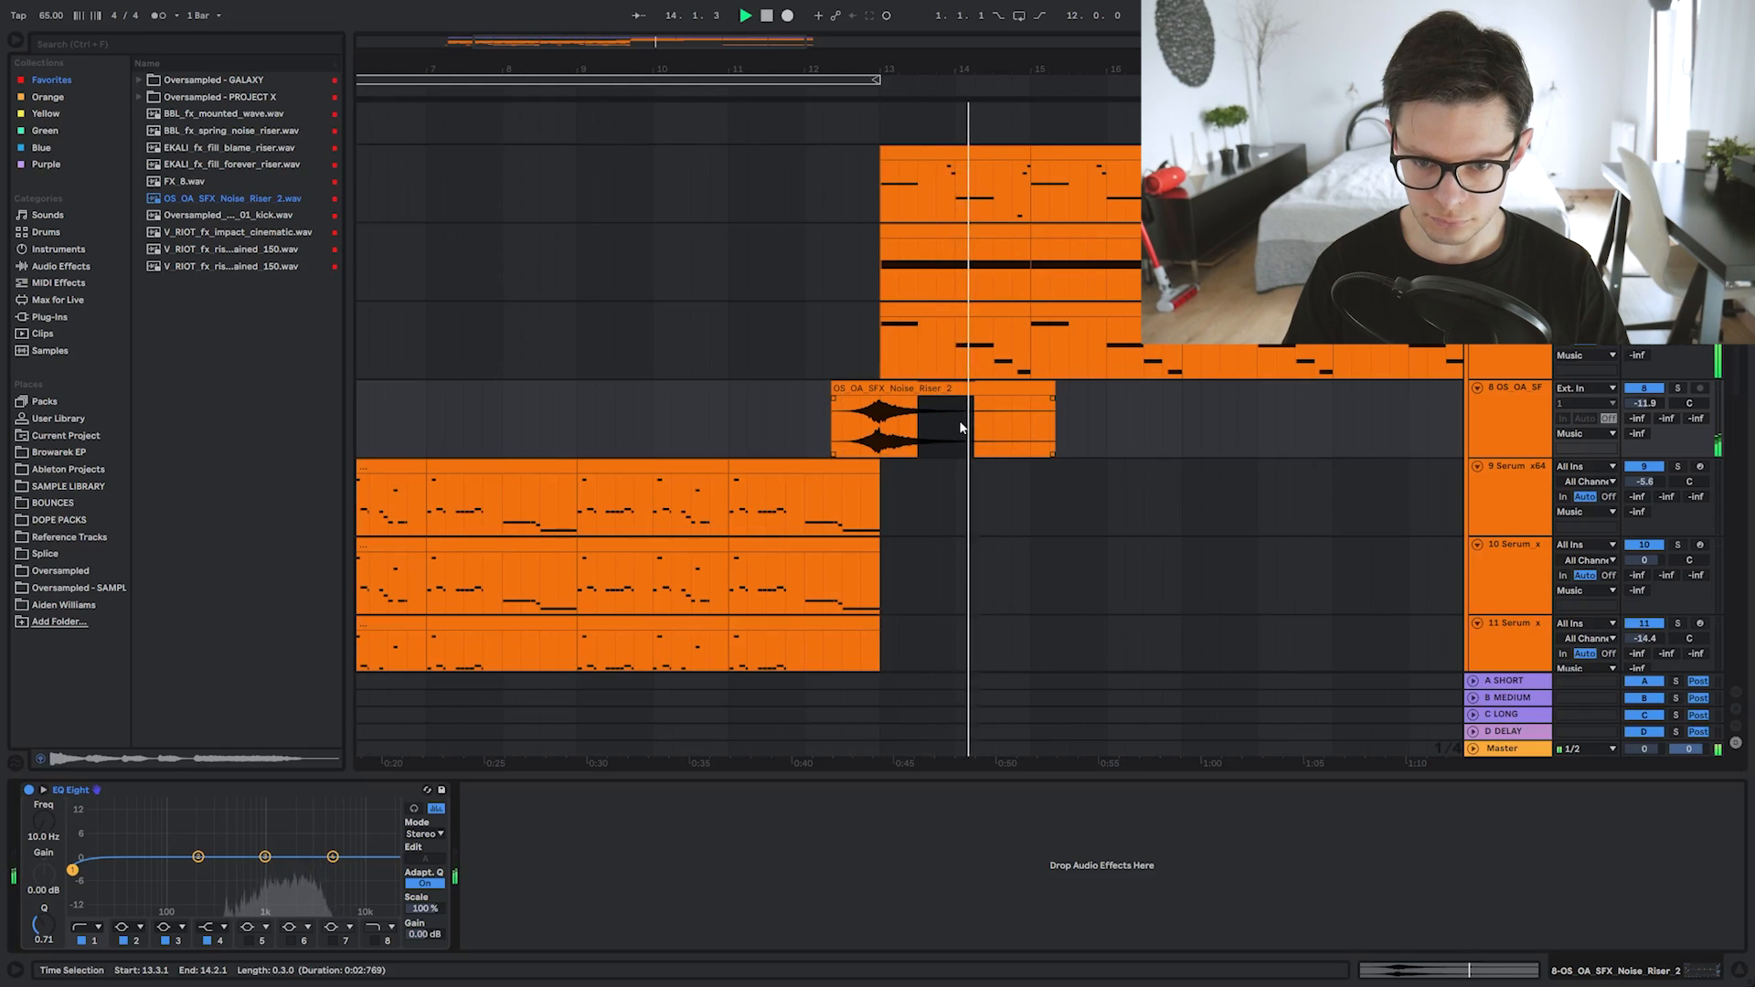
{"action": "key", "text": "ctrl+d"}
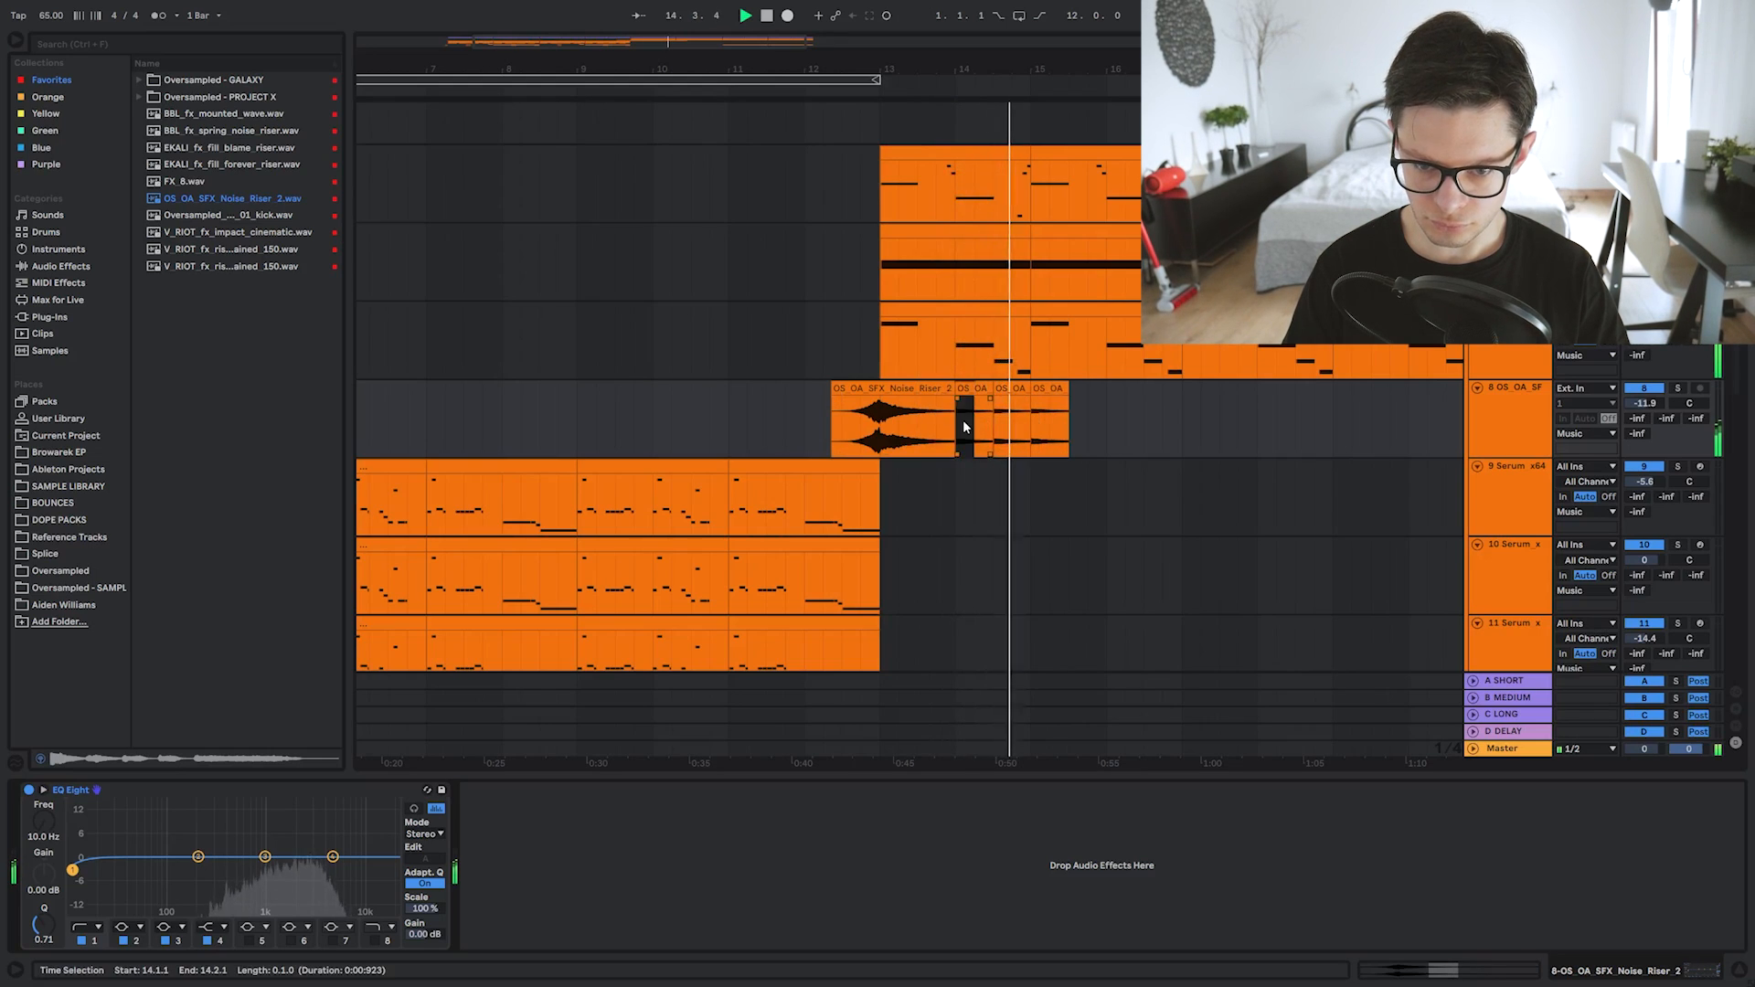
{"action": "key", "text": "ctrl+d"}
{"action": "key", "text": "ctrl+d"}
{"action": "key", "text": "ctrl+d"}
{"action": "key", "text": "ctrl+d"}
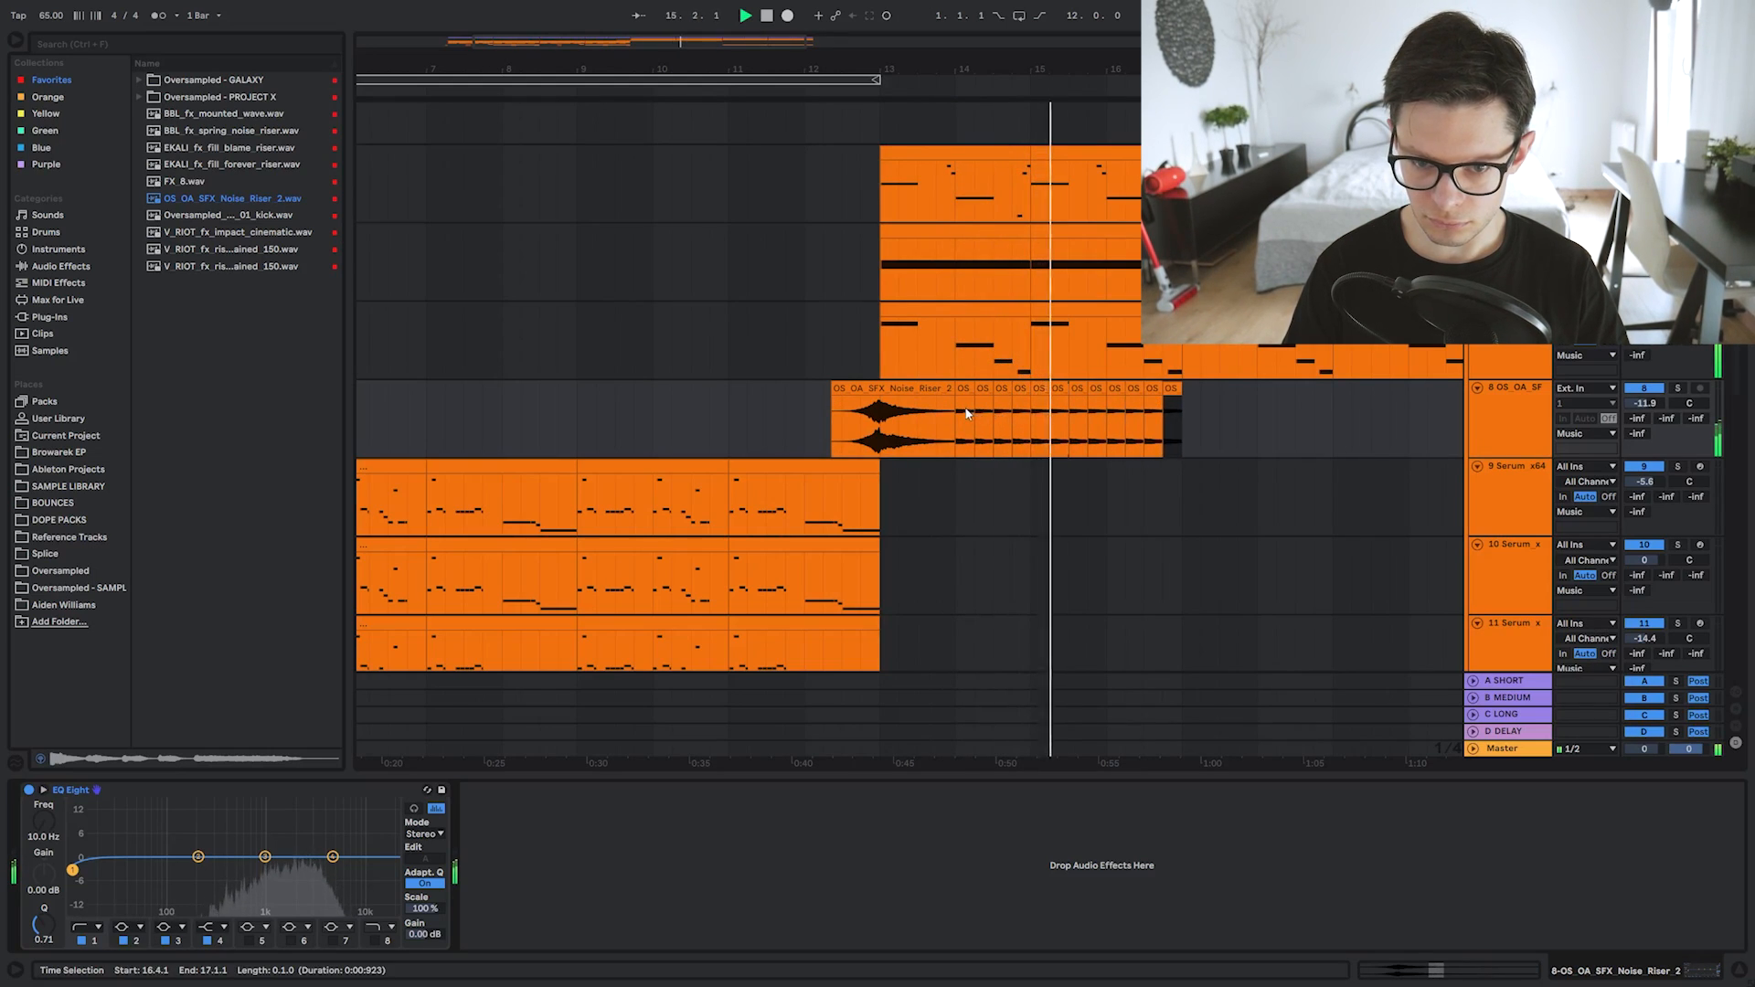
{"action": "left_click", "coordinate": [1042, 392], "text": "shift"}
{"action": "key", "text": "ctrl+d"}
{"action": "scroll", "coordinate": [1066, 404], "scroll_direction": "down", "scroll_amount": 5}
{"action": "key", "text": "ctrl+d"}
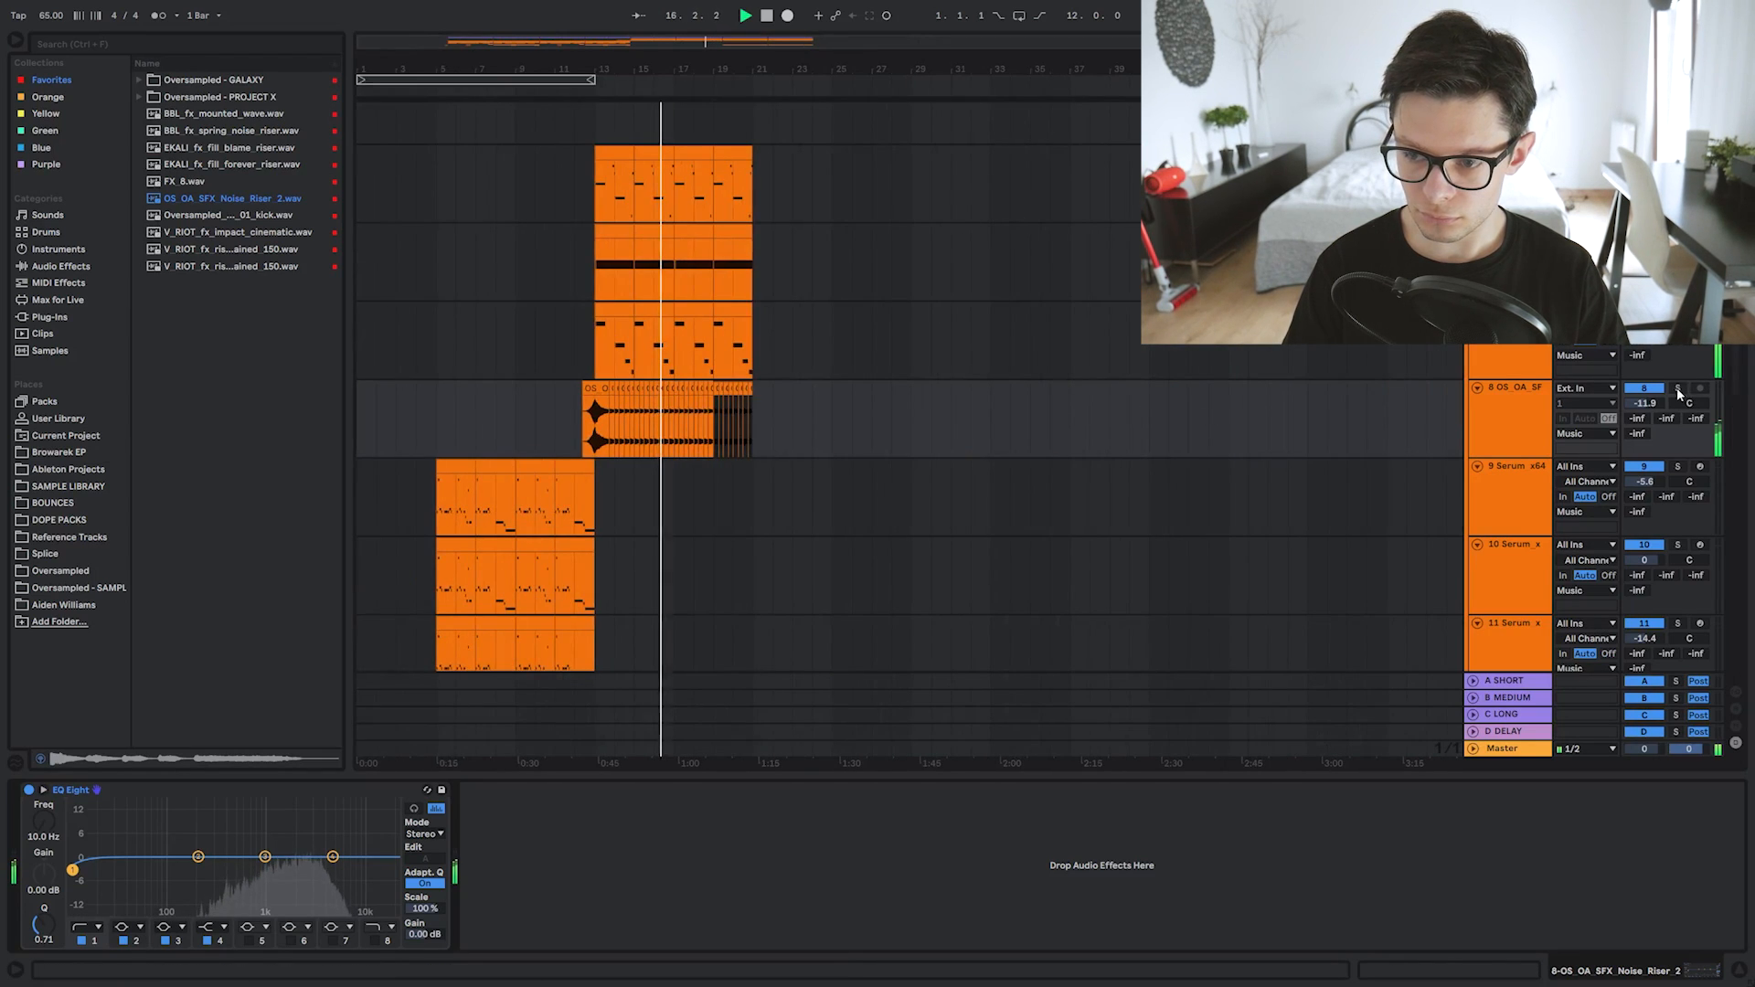
Delete the copied clips in bars 17–20 on track 16 Serum.
{"action": "scroll", "coordinate": [585, 389], "scroll_direction": "up", "scroll_amount": 5}
{"action": "left_click_drag", "start_coordinate": [725, 421], "coordinate": [868, 373]}
{"action": "scroll", "coordinate": [1050, 434], "scroll_direction": "down", "scroll_amount": 10}
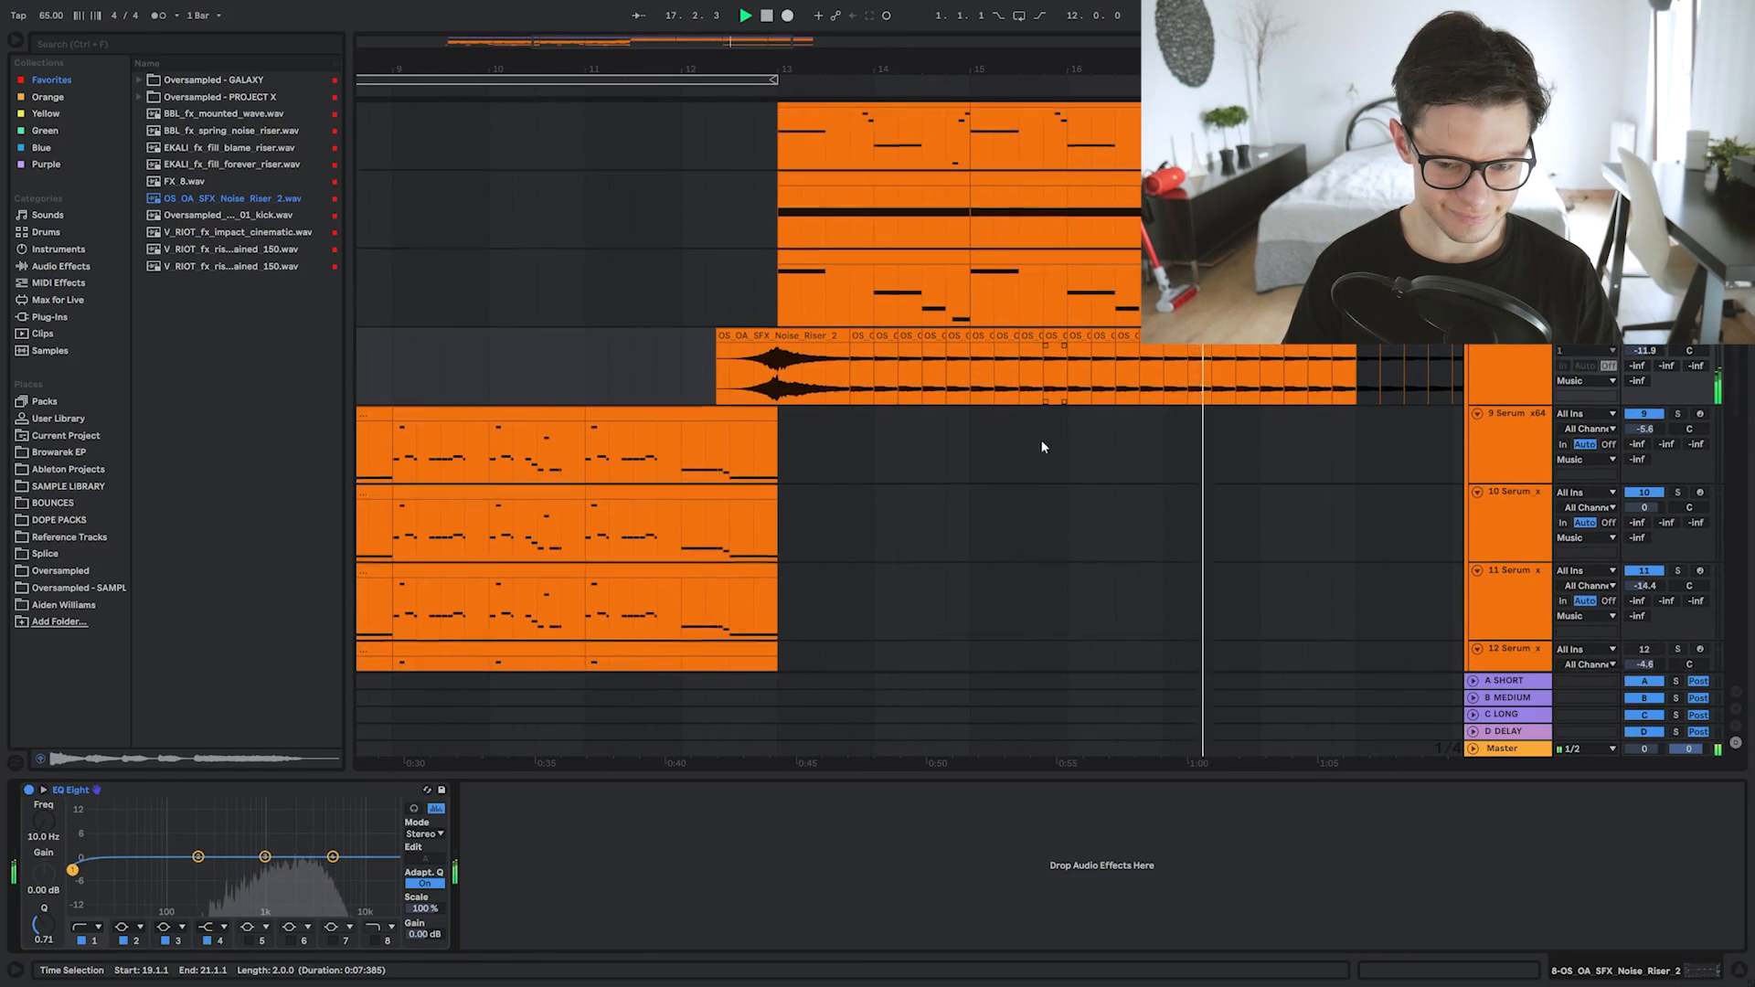
{"action": "left_click_drag", "start_coordinate": [1274, 539], "coordinate": [1100, 505]}
{"action": "left_click_drag", "start_coordinate": [971, 400], "coordinate": [1449, 399]}
{"action": "scroll", "coordinate": [1033, 389], "scroll_direction": "down", "scroll_amount": 5}
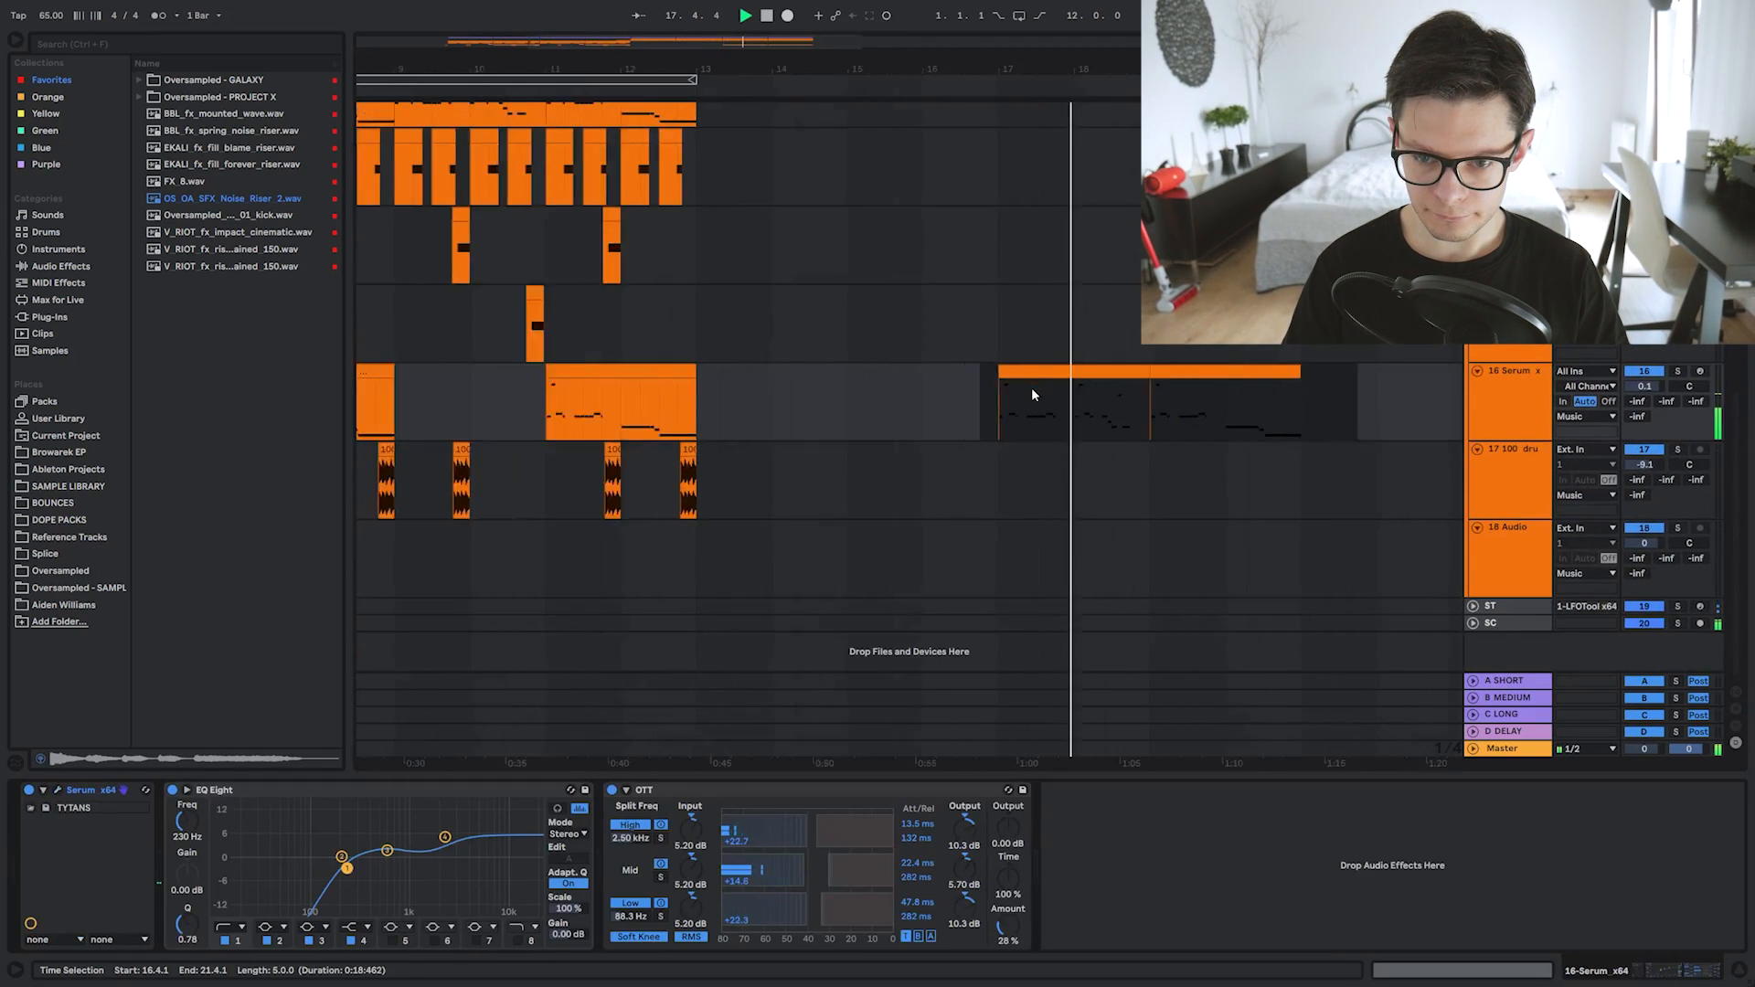
{"action": "key", "text": "Delete"}
Hide the device view and play the arrangement from the start of the drop at bar 5.
{"action": "scroll", "coordinate": [951, 457], "scroll_direction": "up", "scroll_amount": 3}
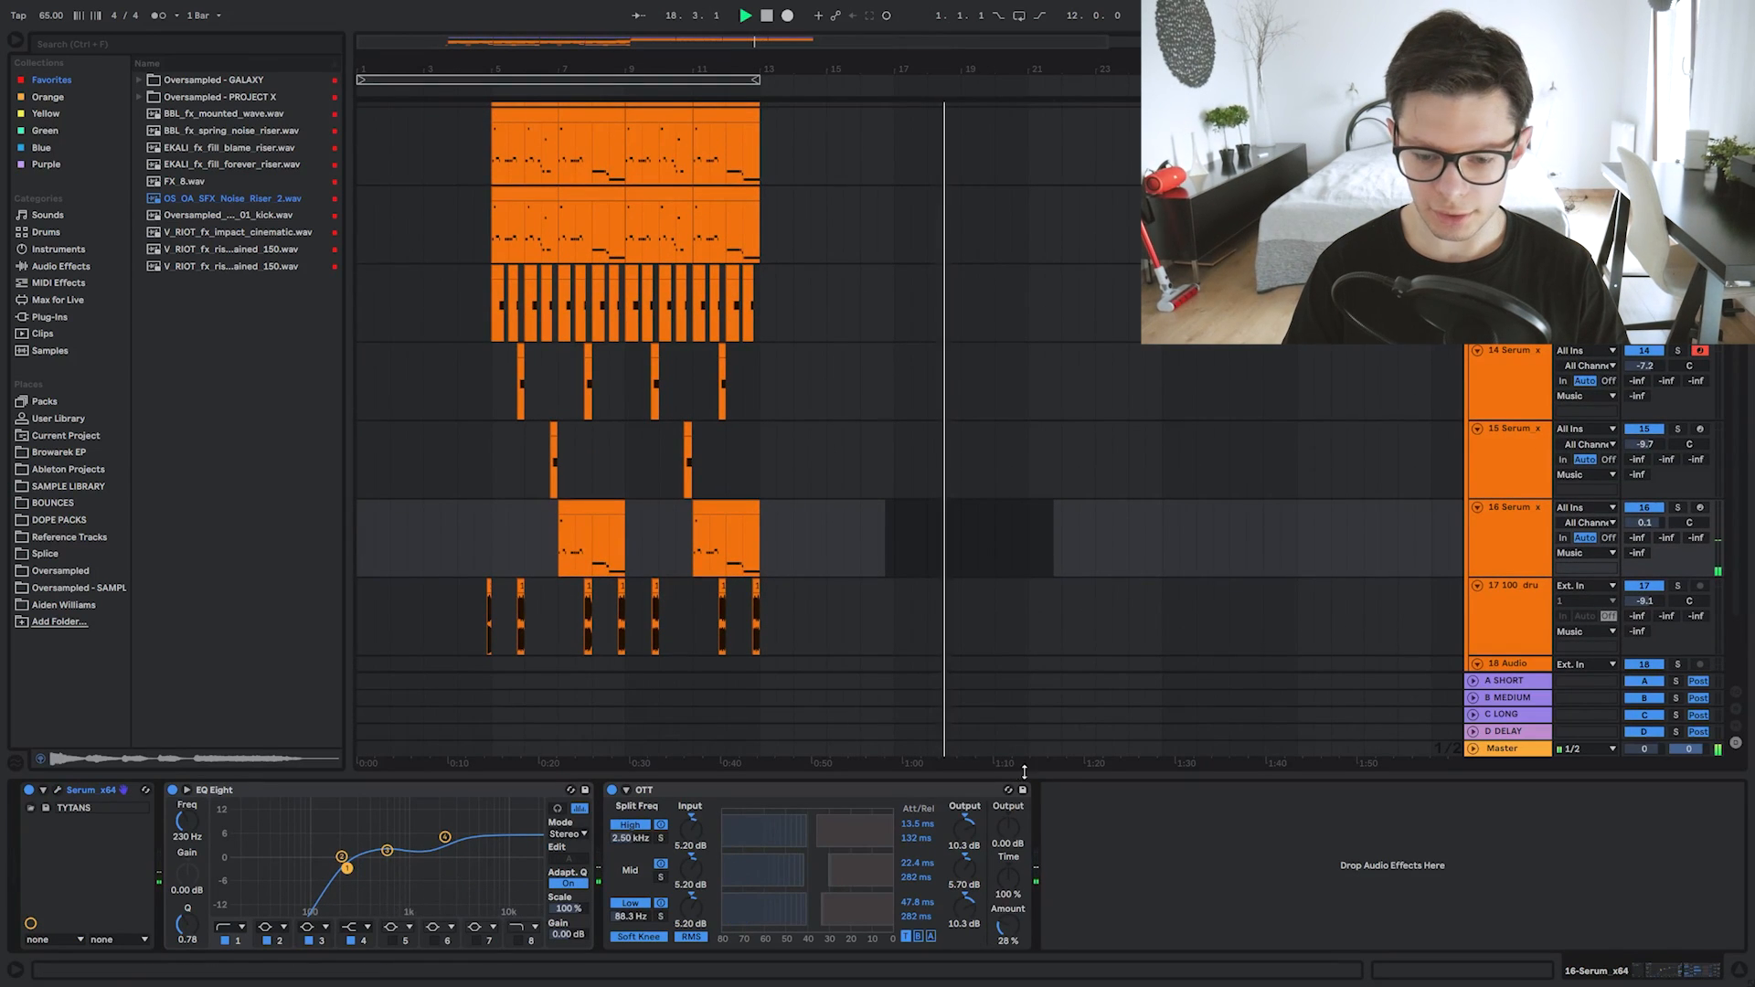
{"action": "double_click", "coordinate": [1108, 777]}
{"action": "left_click", "coordinate": [1106, 779]}
{"action": "scroll", "coordinate": [631, 553], "scroll_direction": "up", "scroll_amount": 4}
{"action": "left_click_drag", "start_coordinate": [799, 463], "coordinate": [936, 639]}
{"action": "scroll", "coordinate": [896, 587], "scroll_direction": "down", "scroll_amount": 3}
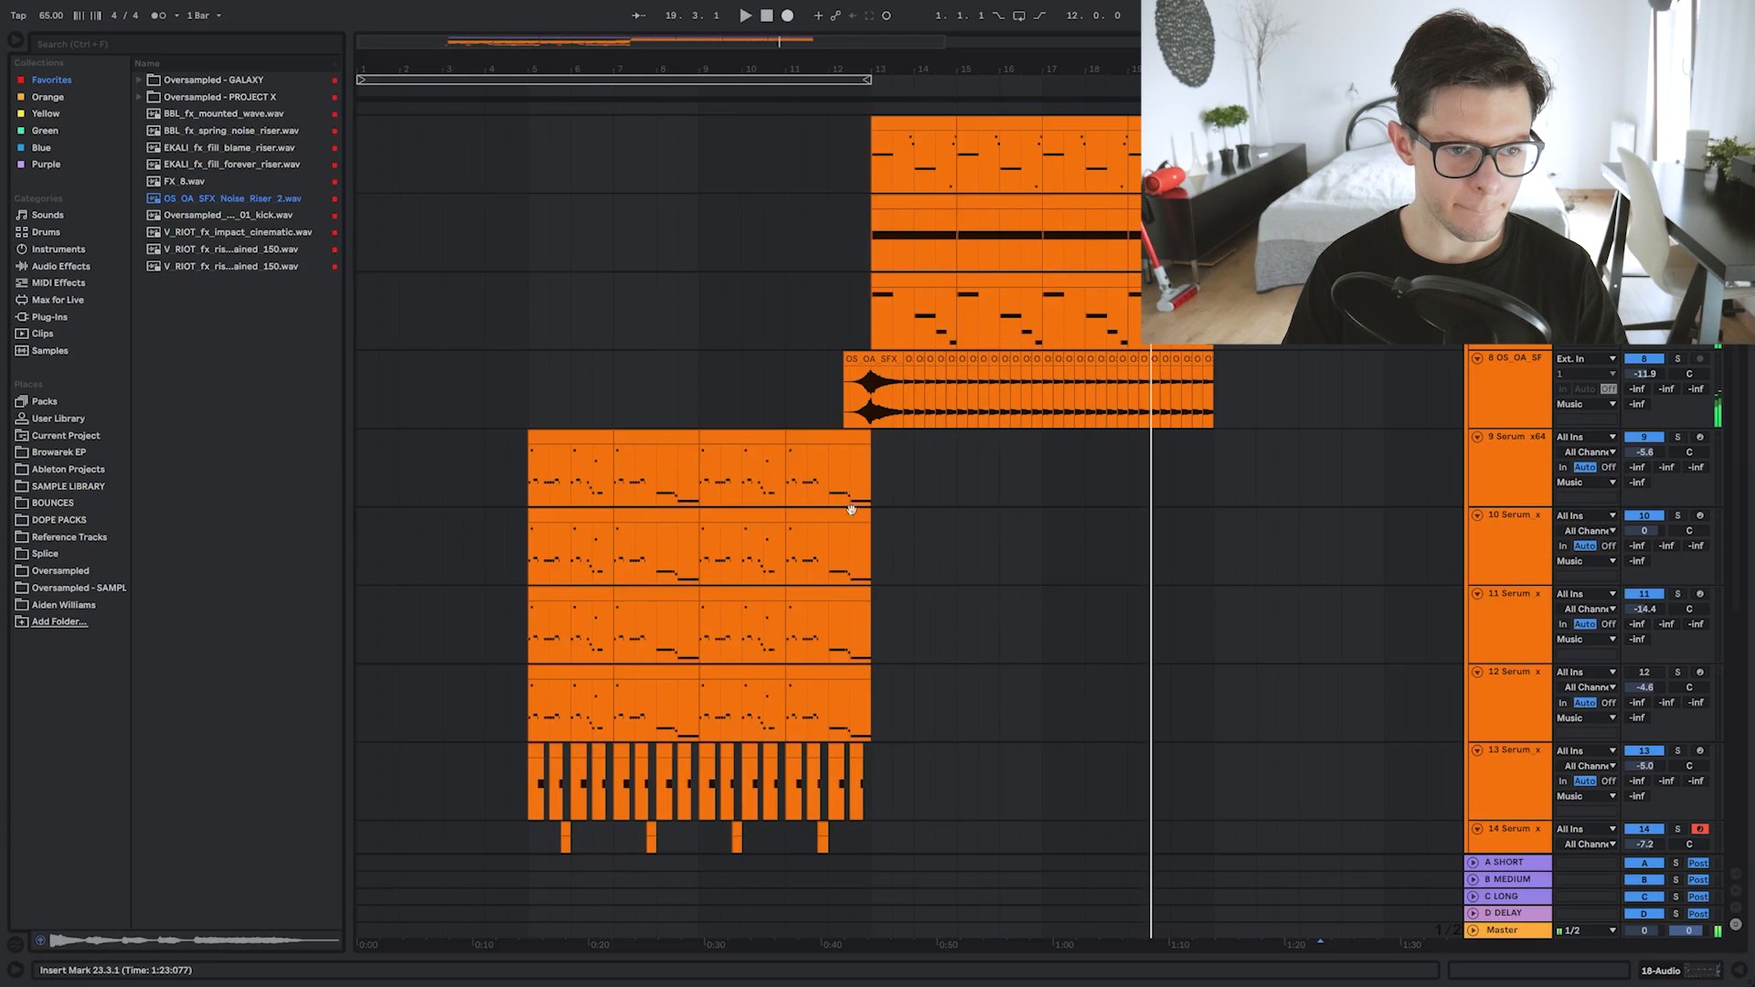
{"action": "left_click", "coordinate": [535, 396]}
{"action": "key", "text": "space"}
{"action": "left_click_drag", "start_coordinate": [590, 492], "coordinate": [616, 305]}
{"action": "scroll", "coordinate": [615, 311], "scroll_direction": "up", "scroll_amount": 2}
{"action": "left_click_drag", "start_coordinate": [634, 415], "coordinate": [674, 382]}
Audition 10 Serum soloed, boost its EQ Eight by 7.07 dB at 3.91 kHz and raise the track's volume to 1.8 dB.
{"action": "left_click", "coordinate": [1677, 296]}
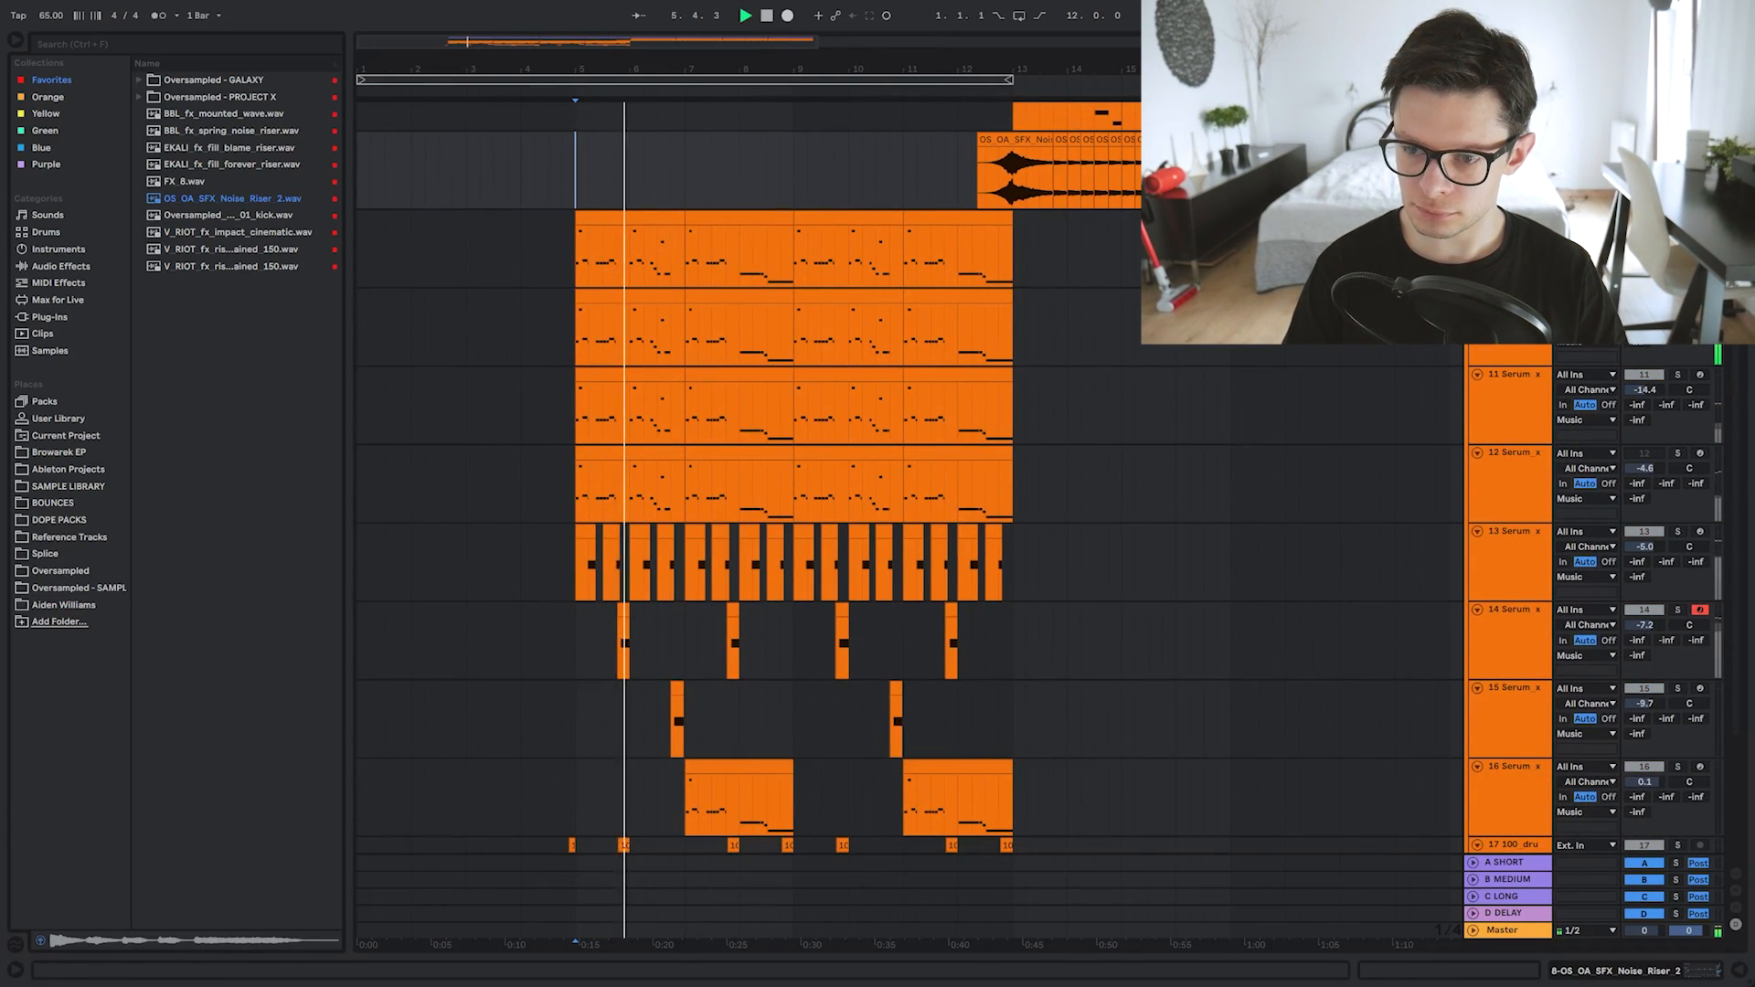
{"action": "left_click", "coordinate": [1513, 296]}
{"action": "key", "text": "shift+Tab"}
{"action": "key", "text": "shift+Tab"}
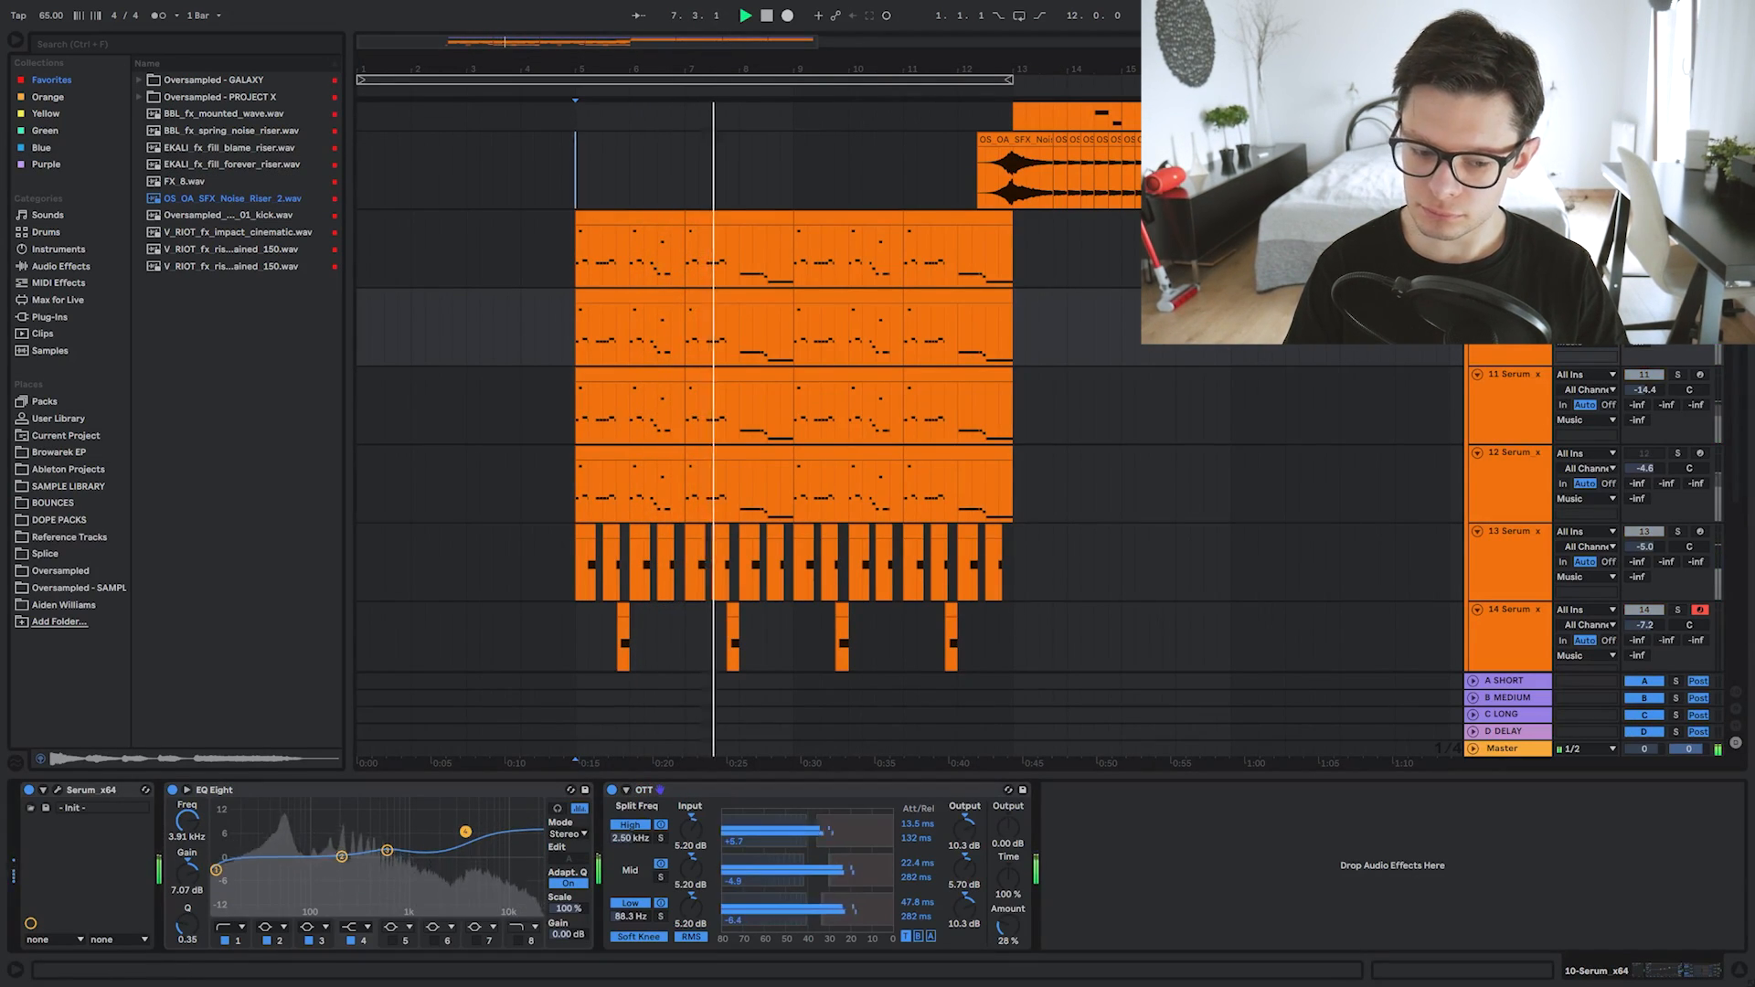
{"action": "left_click", "coordinate": [1513, 217]}
{"action": "left_click_drag", "start_coordinate": [476, 857], "coordinate": [477, 836]}
{"action": "key", "text": "ctrl+alt+l"}
Listen to the drop with all layers playing through bar 12 and save the project.
{"action": "left_click_drag", "start_coordinate": [805, 658], "coordinate": [841, 580]}
{"action": "scroll", "coordinate": [731, 612], "scroll_direction": "up", "scroll_amount": 4}
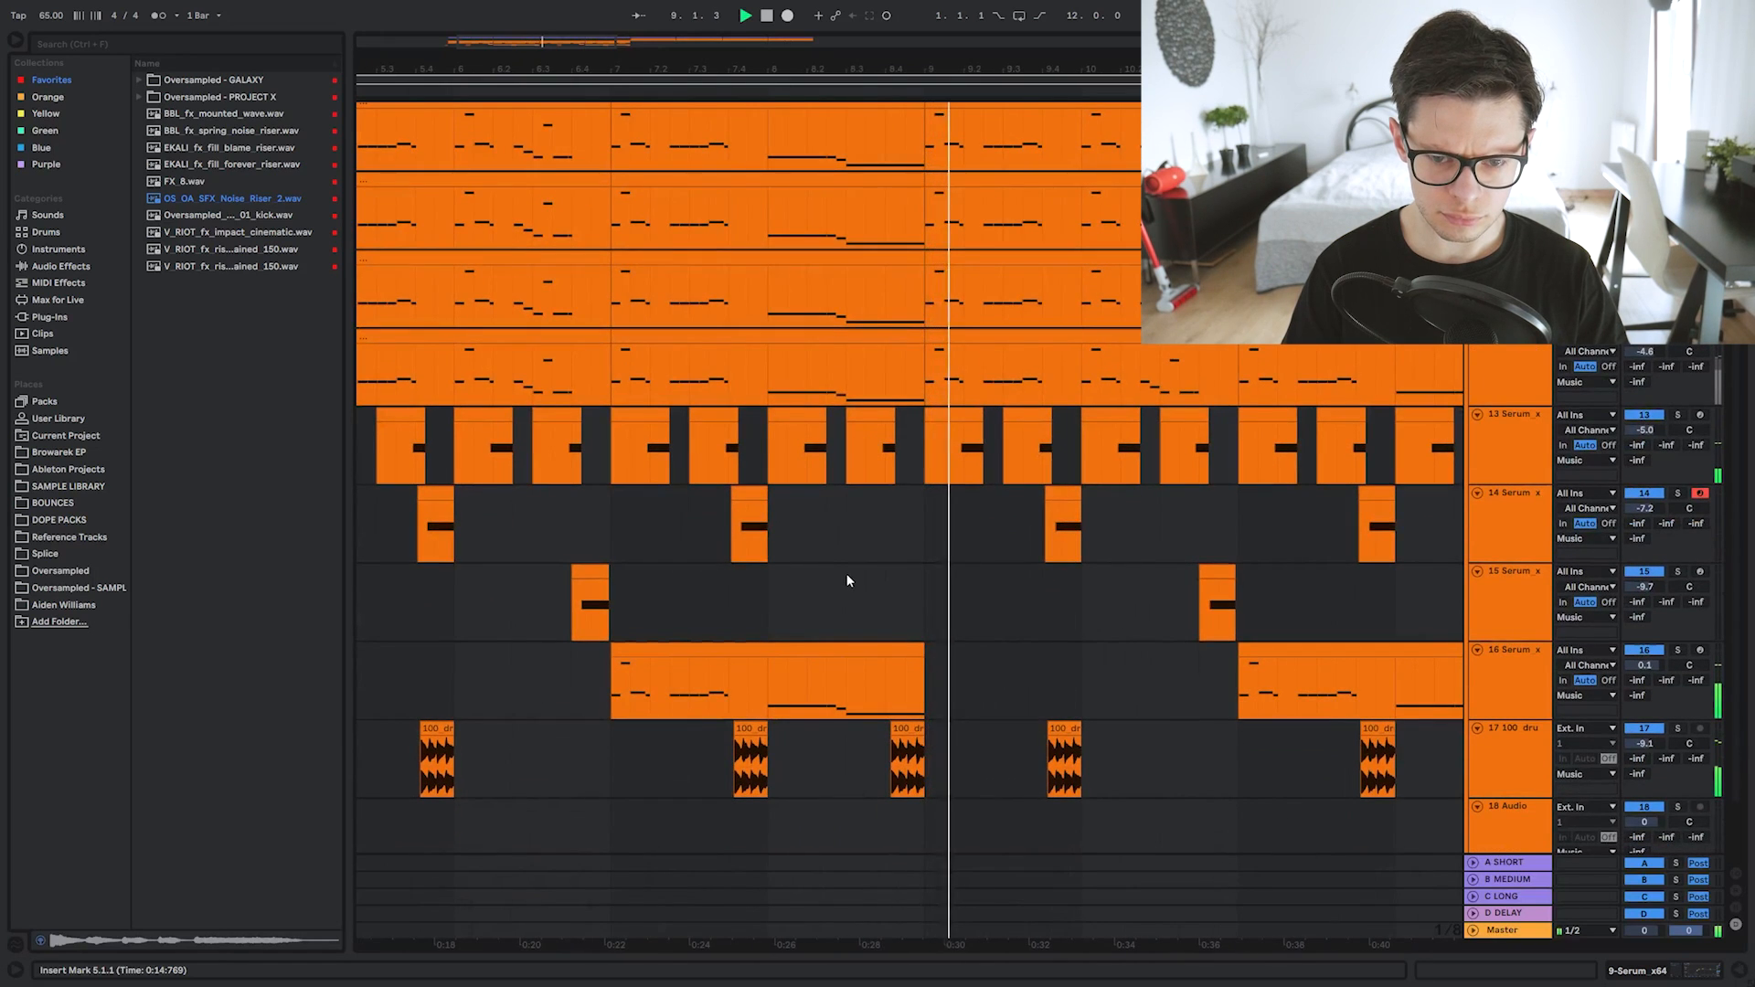
{"action": "scroll", "coordinate": [884, 554], "scroll_direction": "down", "scroll_amount": 3}
{"action": "left_click_drag", "start_coordinate": [1011, 540], "coordinate": [922, 638]}
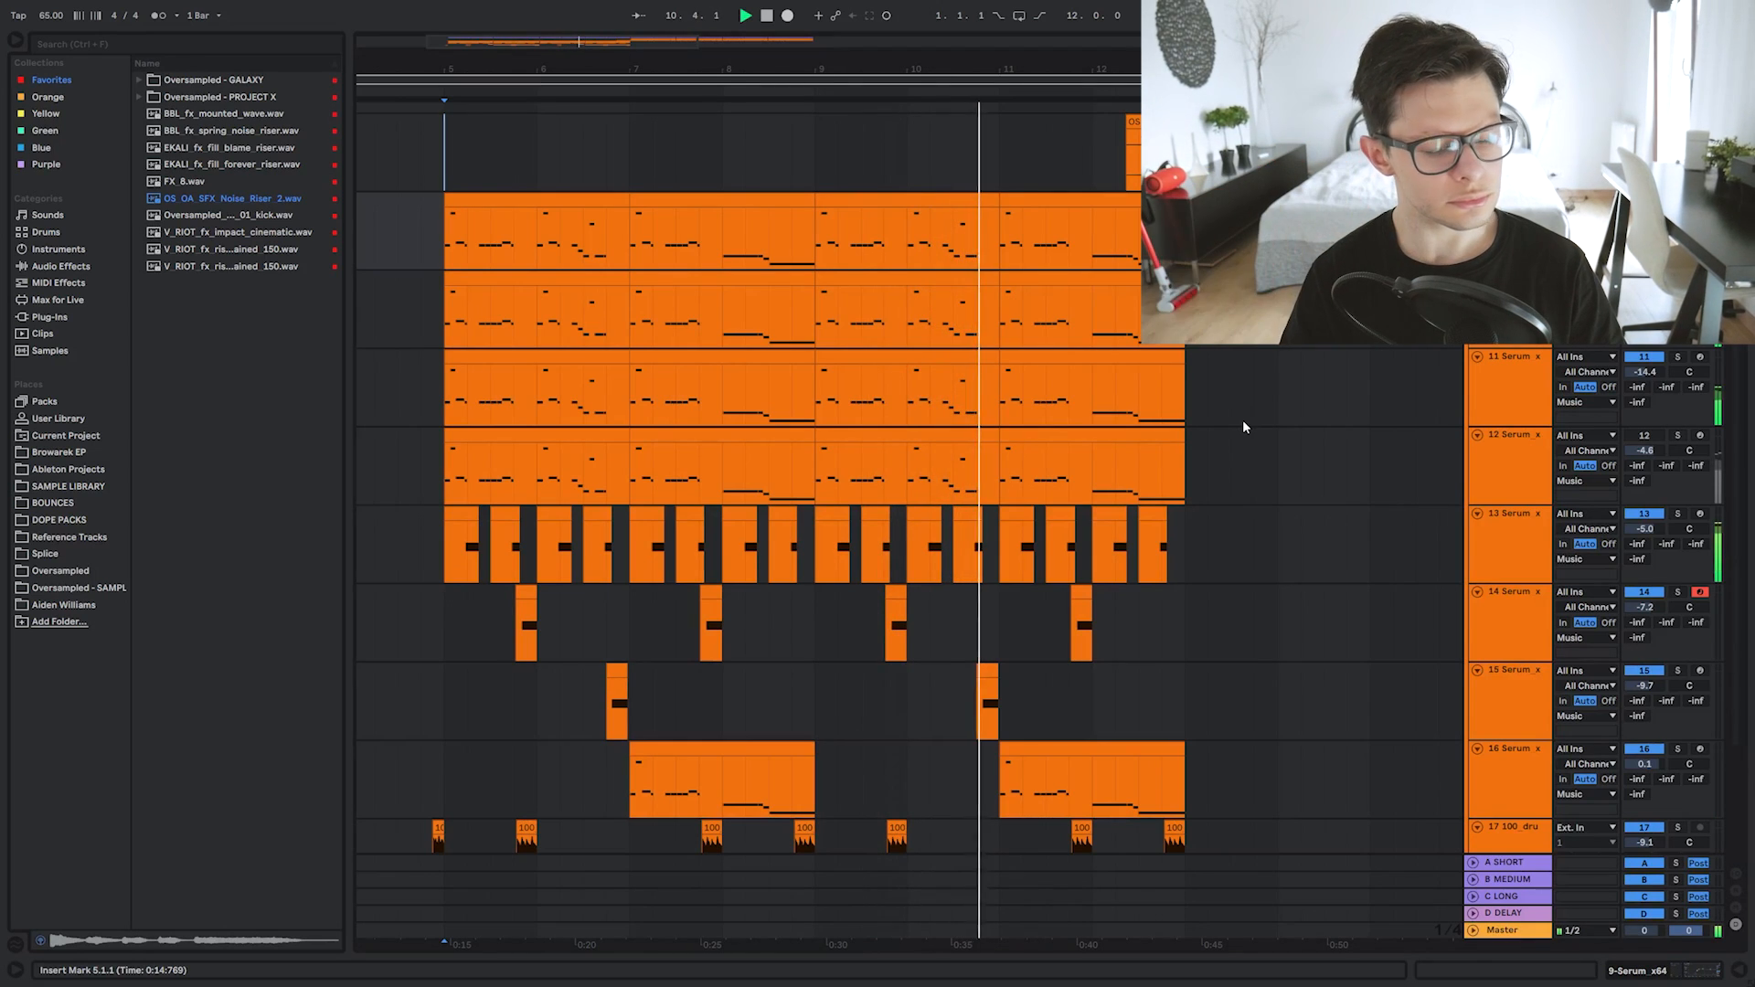
{"action": "left_click_drag", "start_coordinate": [1228, 547], "coordinate": [1168, 430]}
{"action": "scroll", "coordinate": [987, 542], "scroll_direction": "up", "scroll_amount": 3}
{"action": "left_click_drag", "start_coordinate": [993, 544], "coordinate": [895, 465]}
{"action": "key", "text": "ctrl+s"}
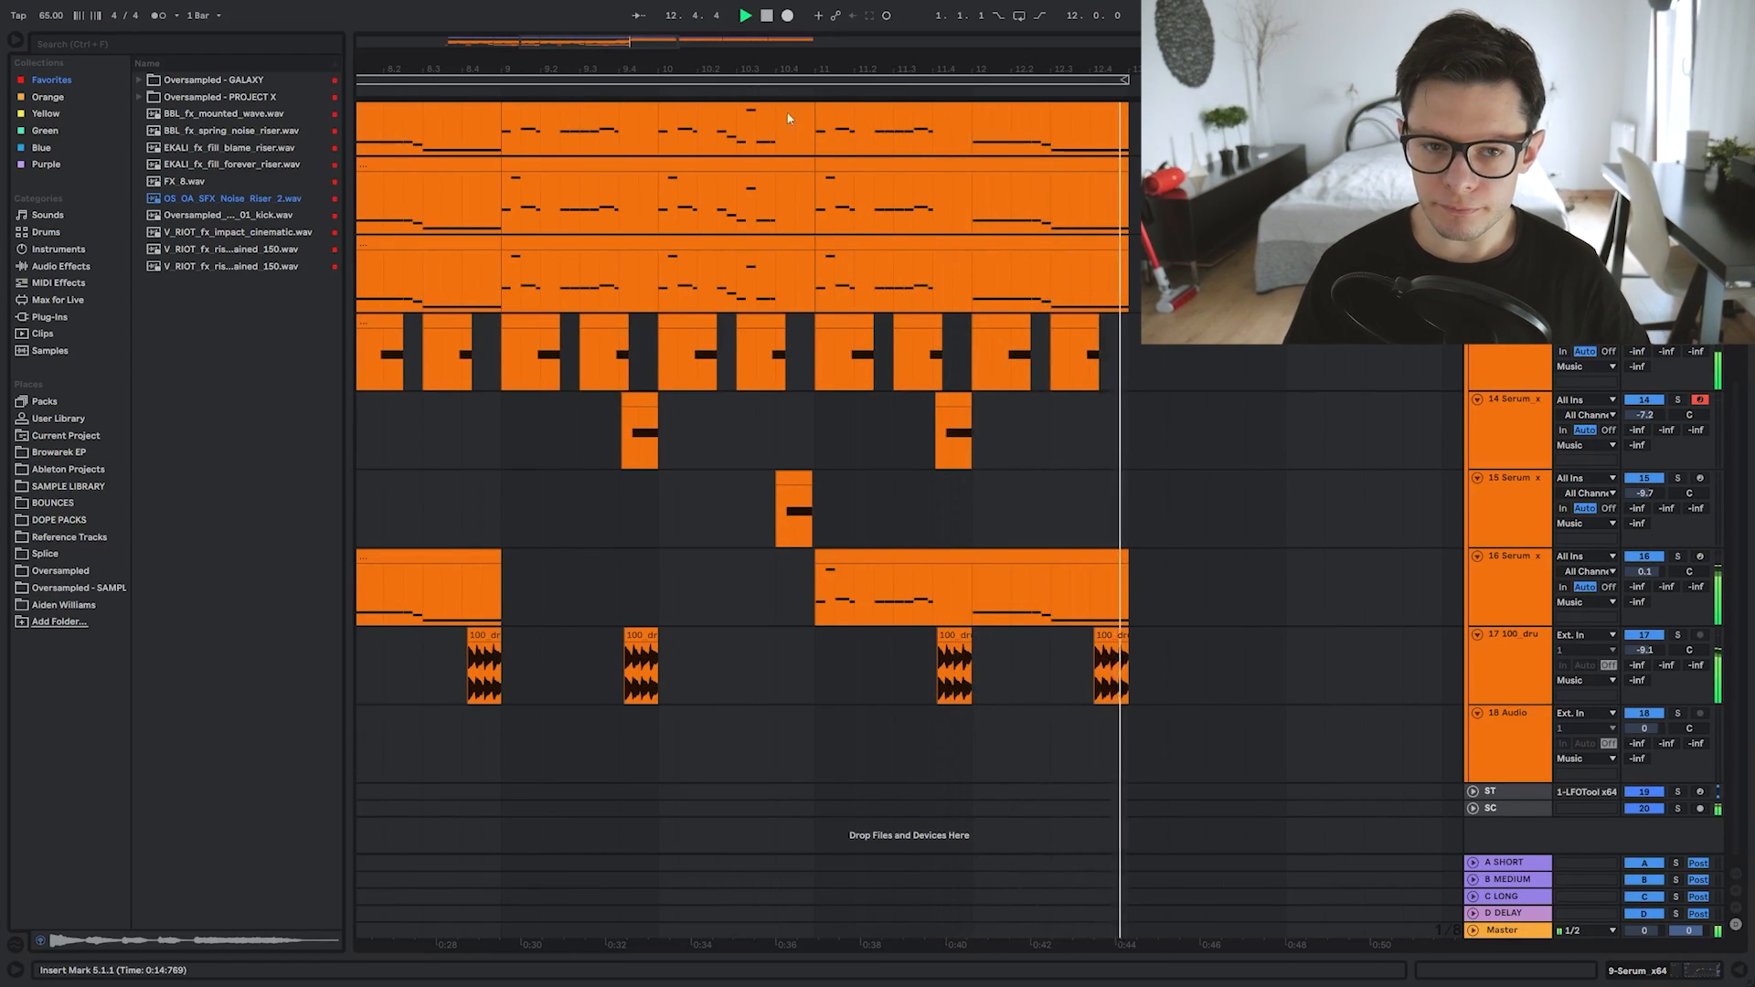
Check the transition from the drop into the melody section with the noise riser, stop playback and look over the drop layers.
{"action": "scroll", "coordinate": [877, 282], "scroll_direction": "down", "scroll_amount": 8, "text": "ctrl"}
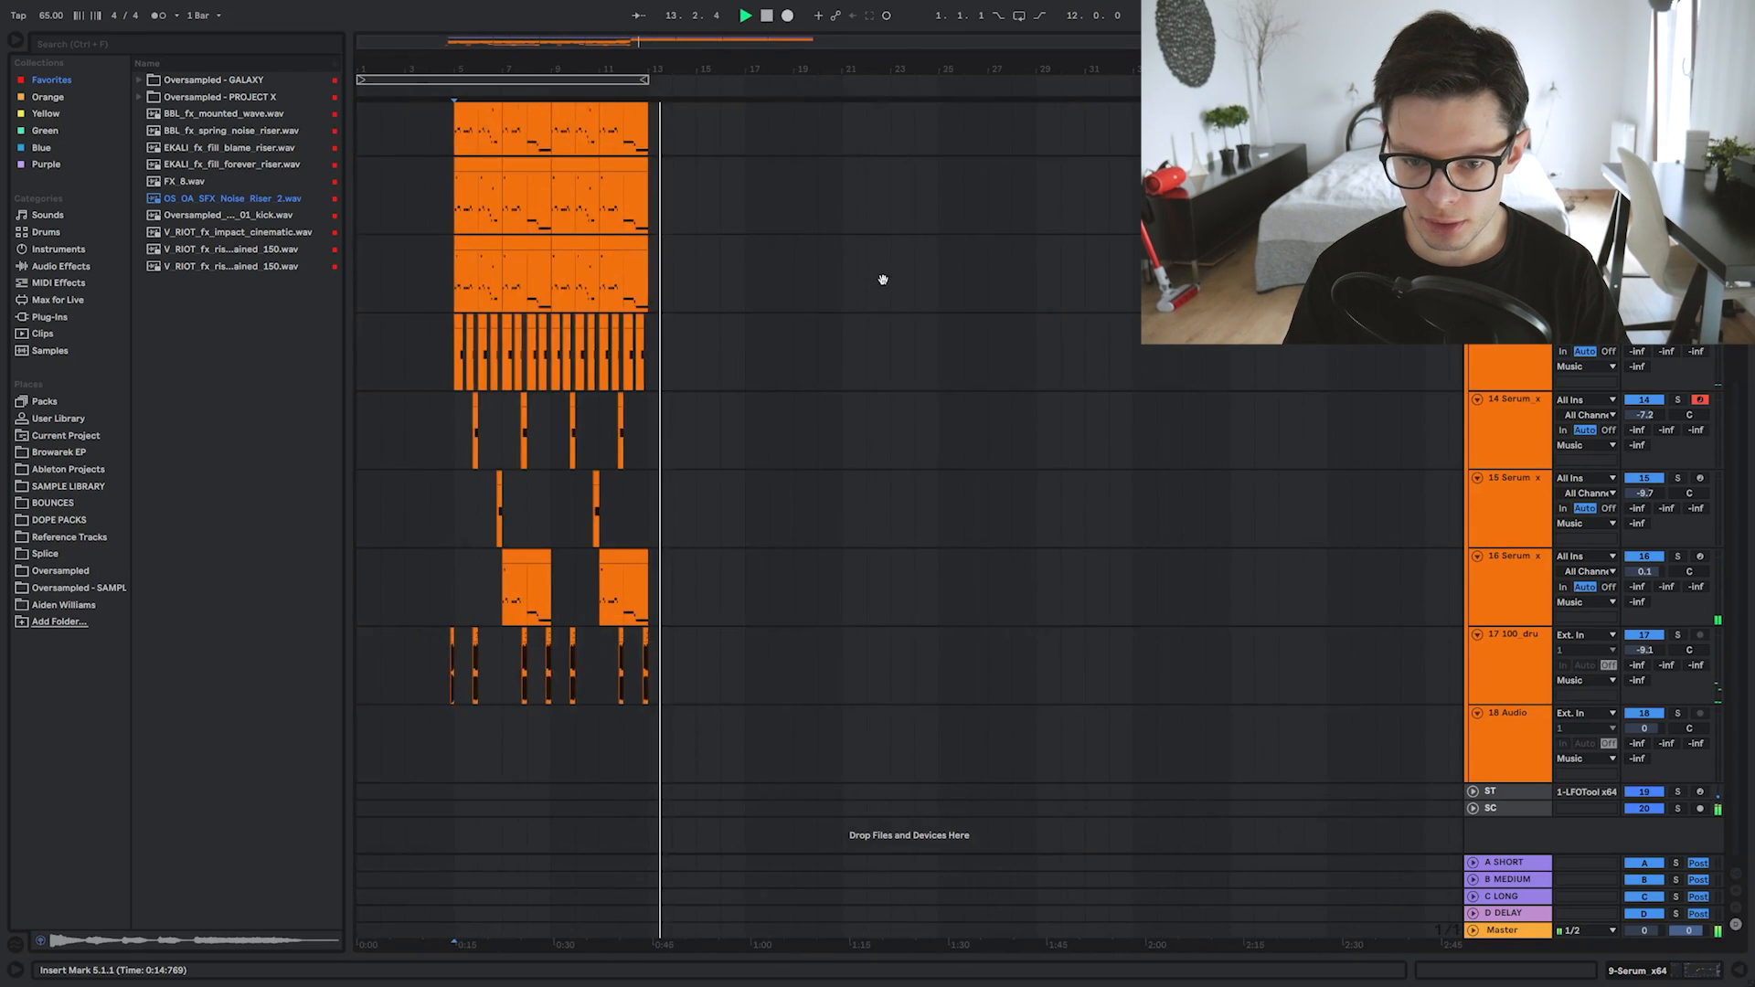
{"action": "left_click_drag", "start_coordinate": [881, 278], "coordinate": [725, 701], "text": "ctrl+alt"}
{"action": "scroll", "coordinate": [548, 373], "scroll_direction": "up", "scroll_amount": 4, "text": "ctrl"}
{"action": "left_click_drag", "start_coordinate": [540, 372], "coordinate": [1015, 395], "text": "ctrl+alt"}
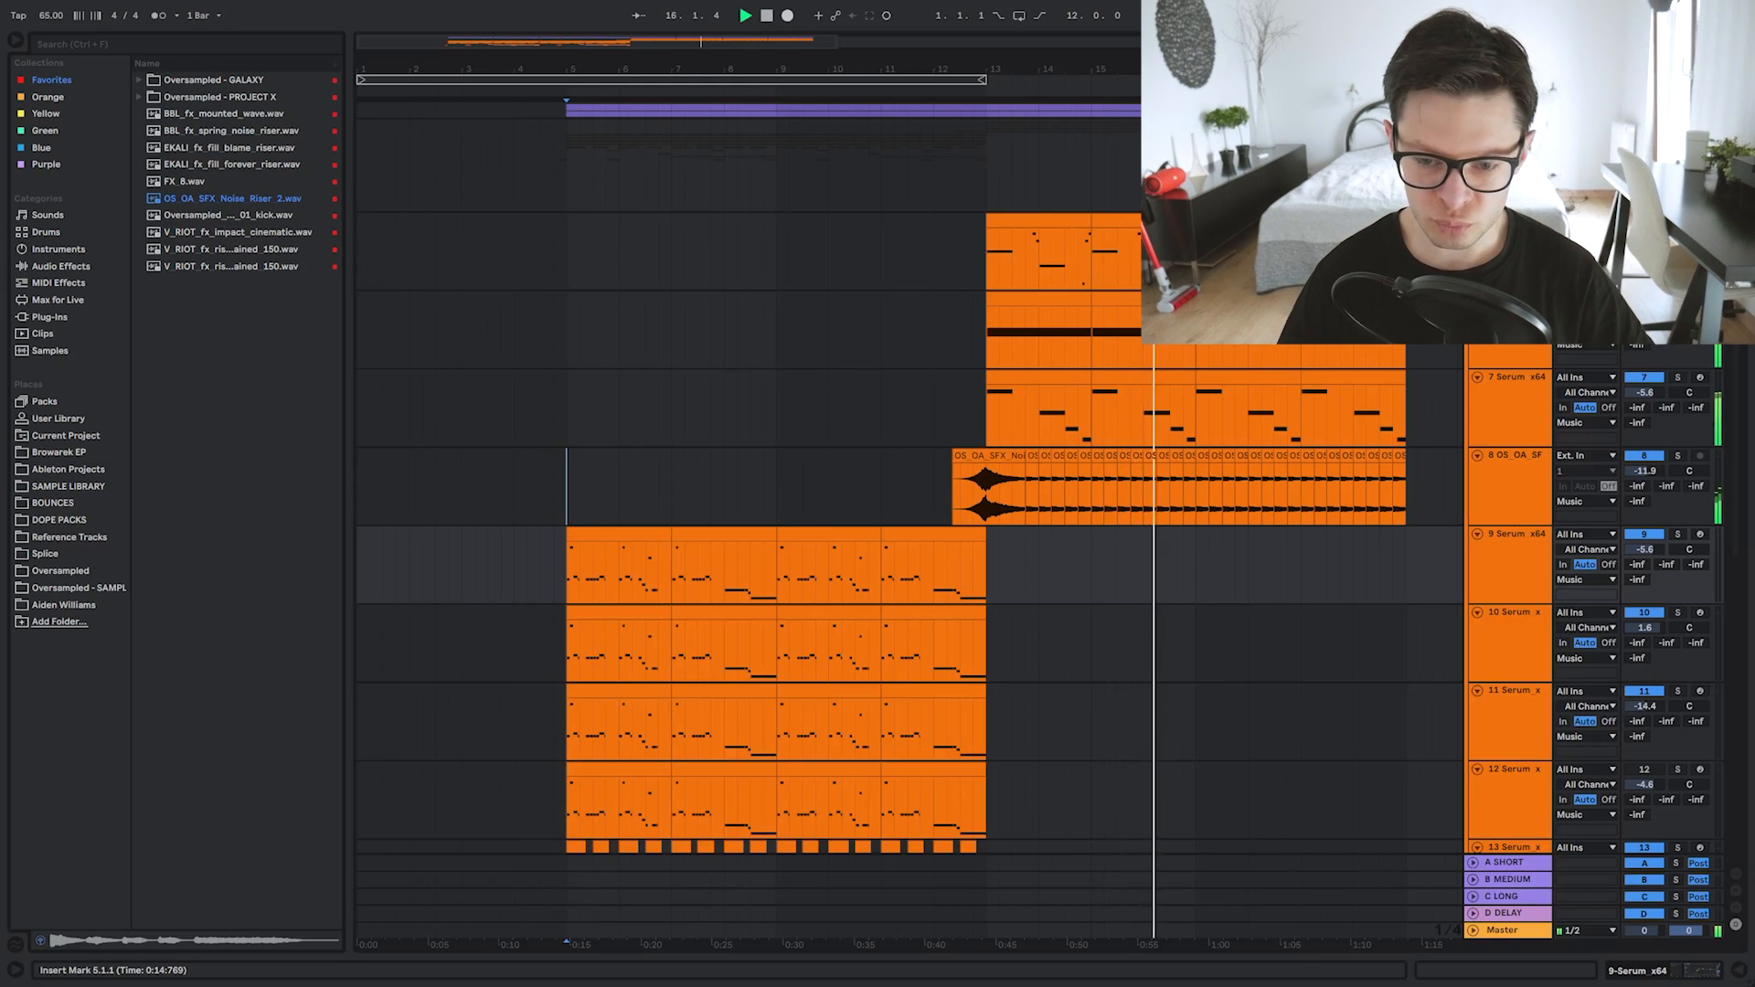
{"action": "left_click", "coordinate": [1194, 544]}
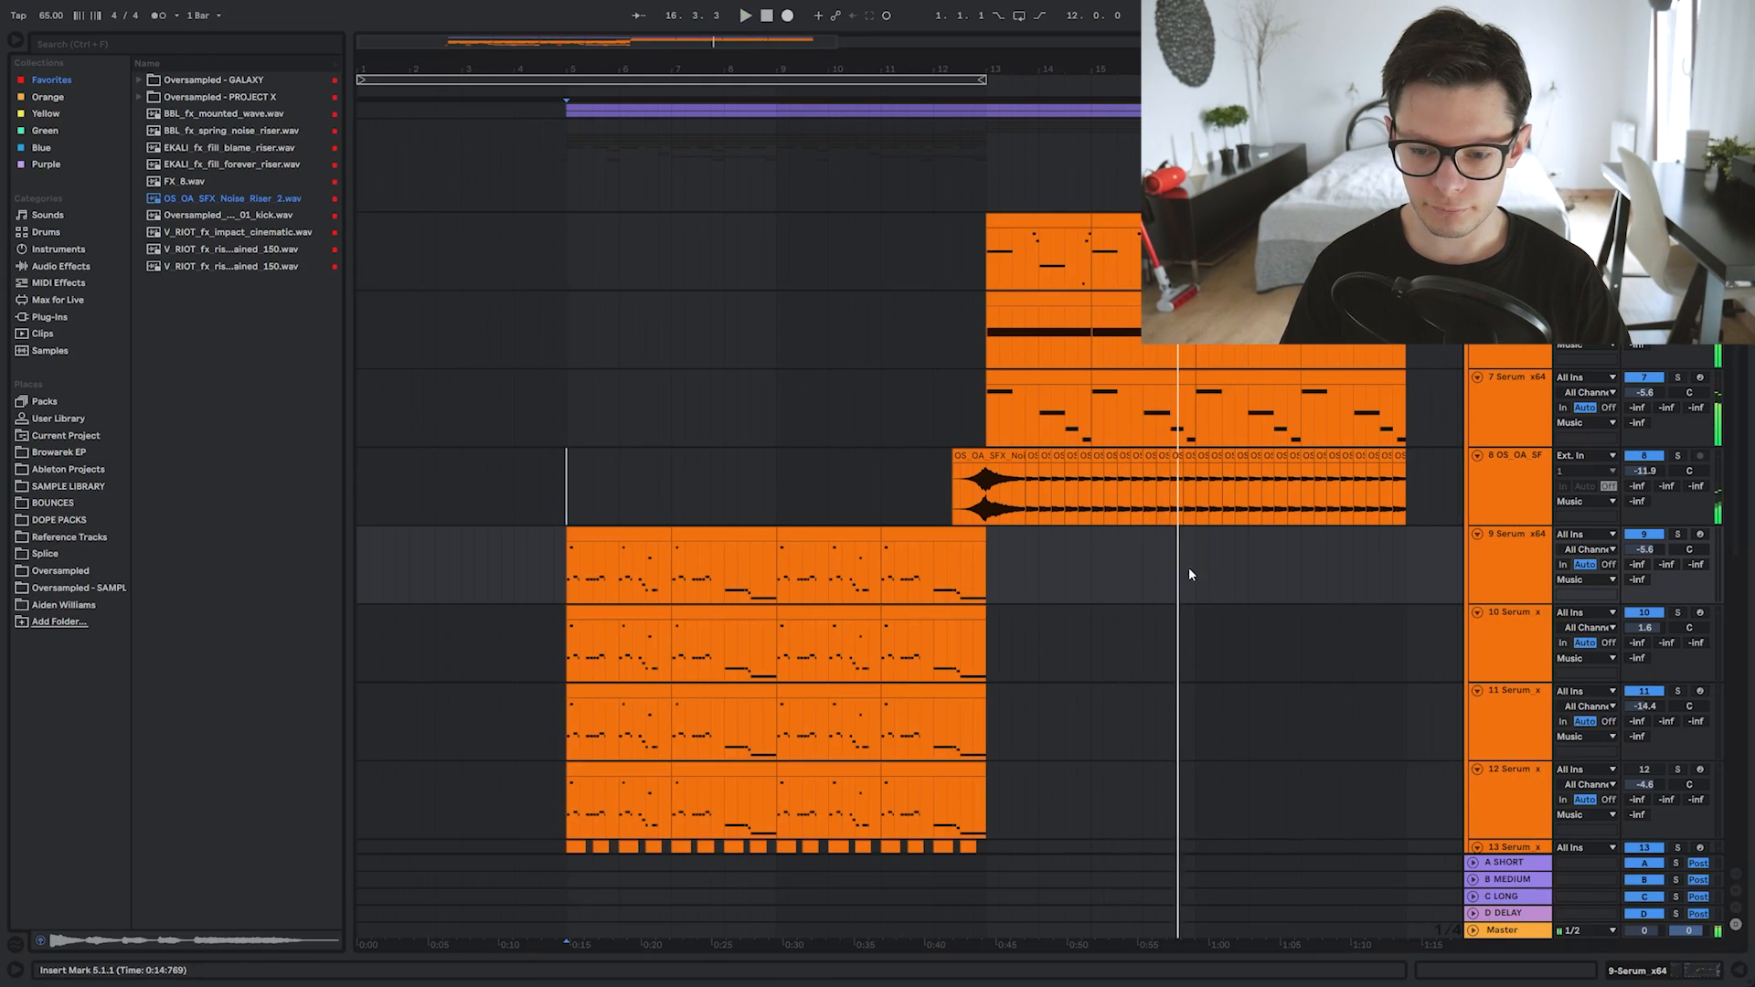
{"action": "key", "text": "space"}
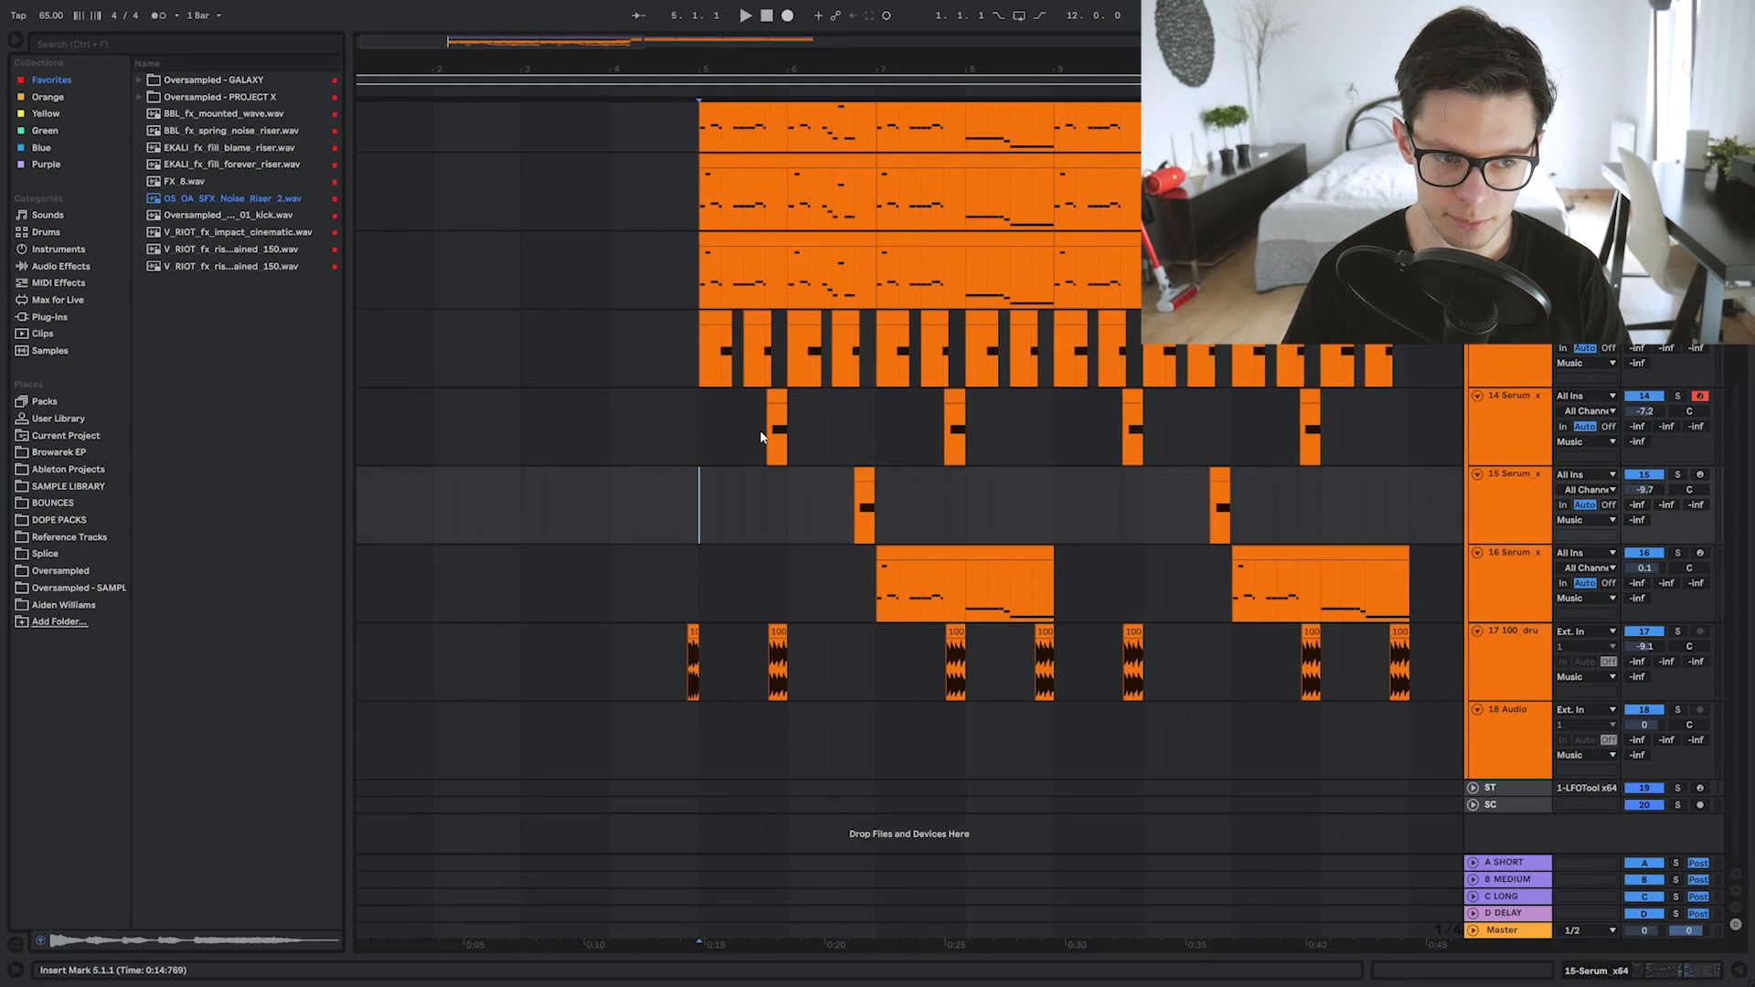
{"action": "scroll", "coordinate": [760, 430], "scroll_direction": "up", "scroll_amount": 6}
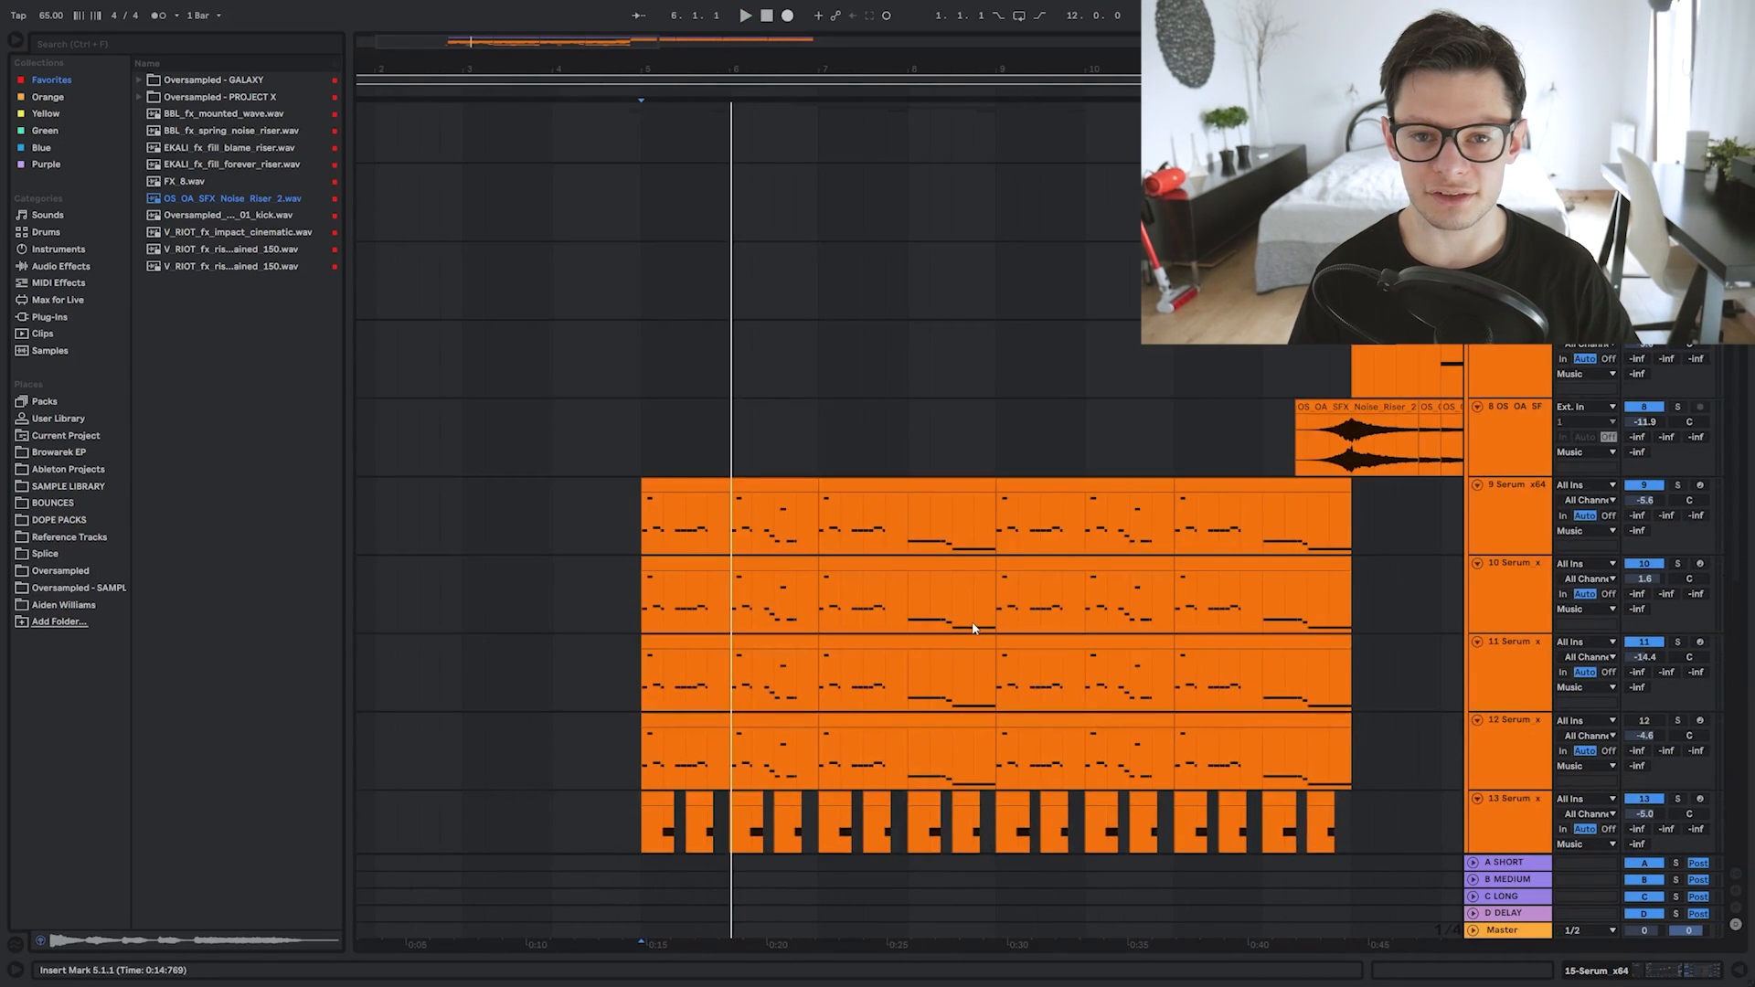